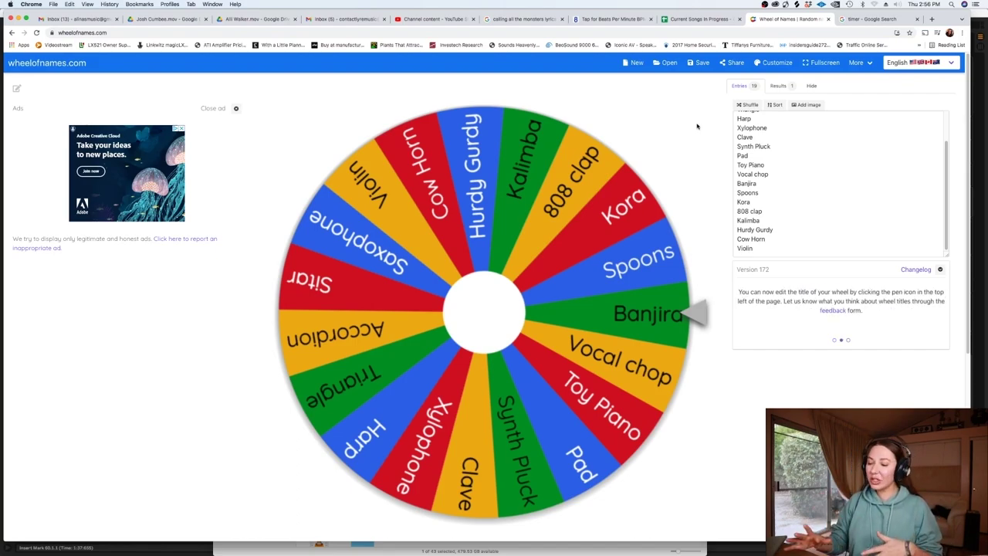
Step: Switch to the Google timer page and start the 45-minute countdown
left_click(884, 21)
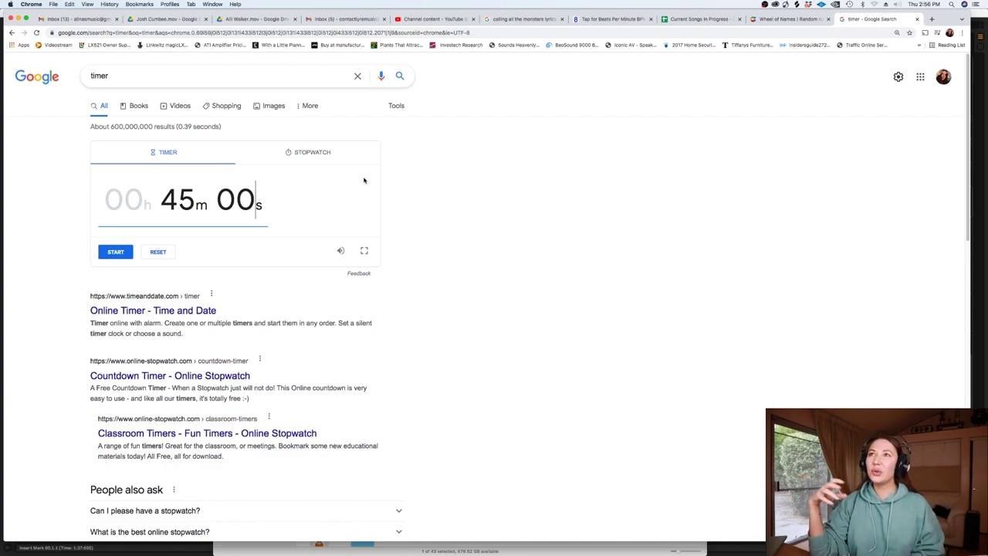
left_click(120, 251)
Step: Open Splice in a new browser tab and search its sounds for "theremin"
key("super+t")
type("spl")
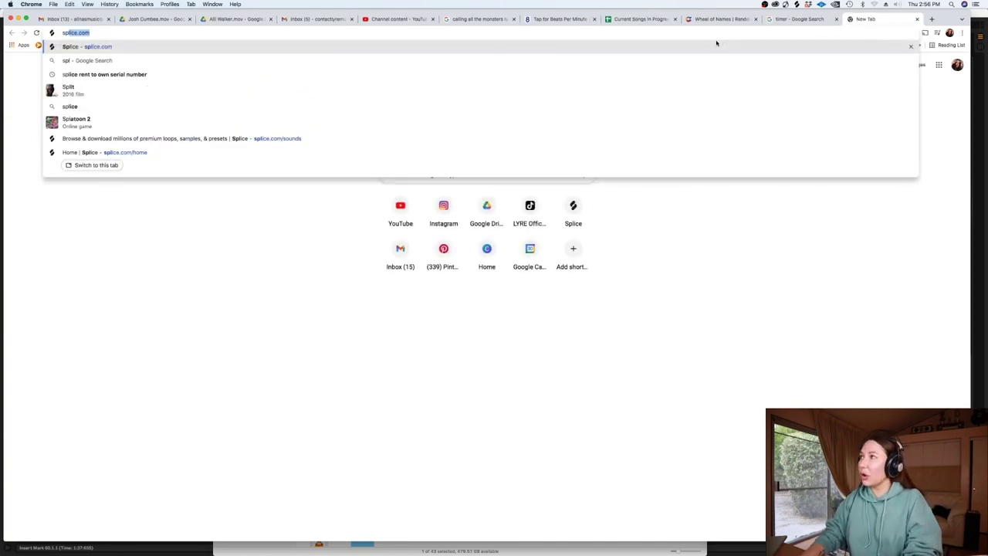
key("Return")
type("theremin")
key("Return")
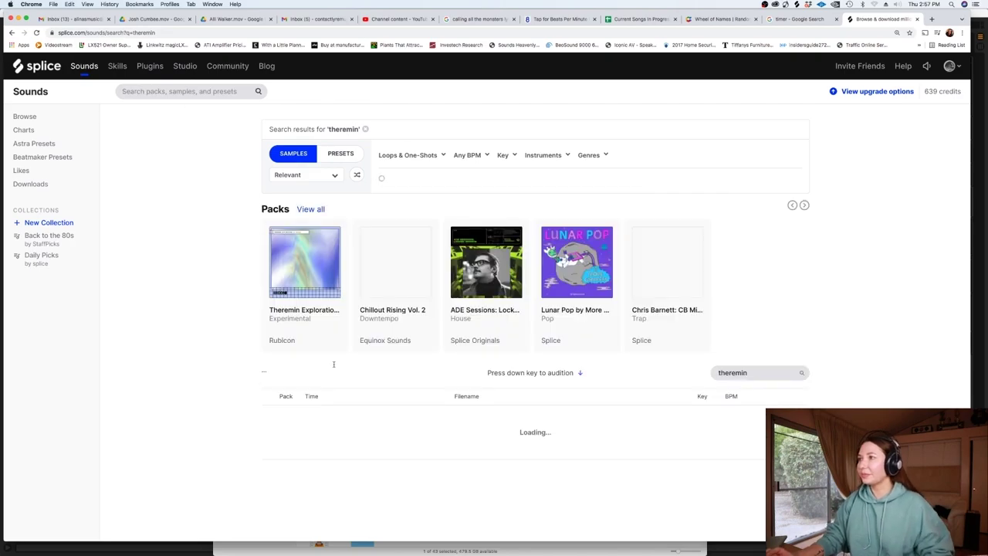
Step: Audition the first theremin result, RU_TE_theremin_long_fades_C#.wav, stop its playback and download it
key("Down")
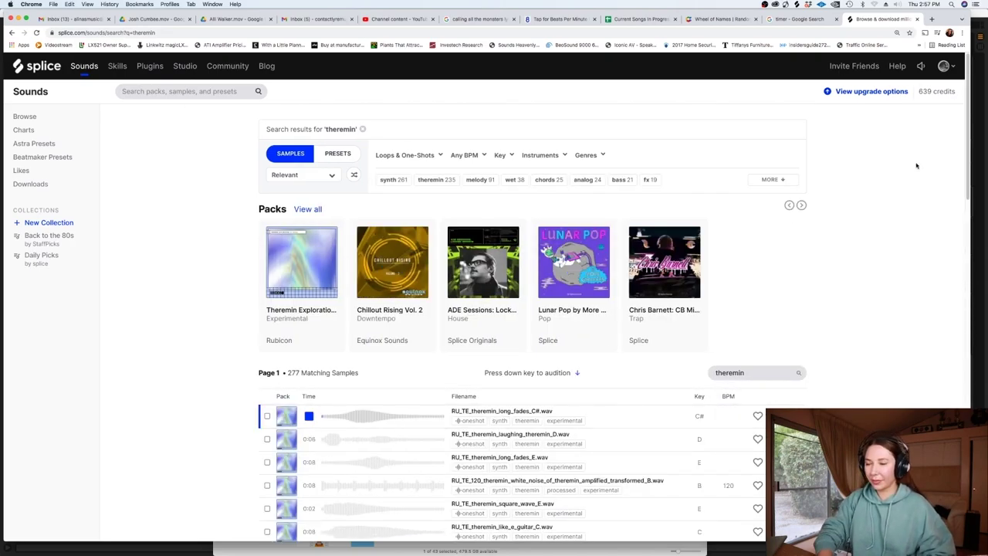
left_click_drag(968, 144, 962, 196)
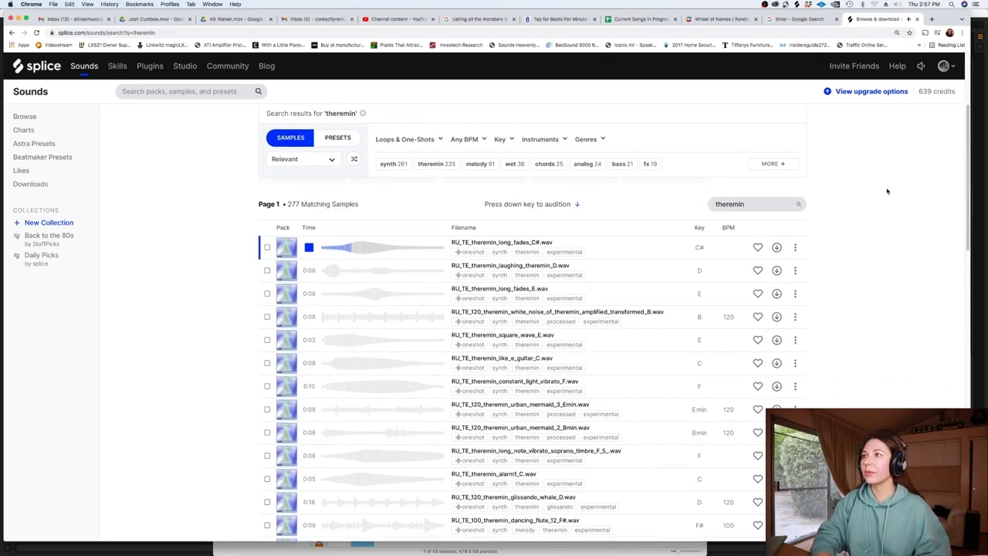
left_click(311, 248)
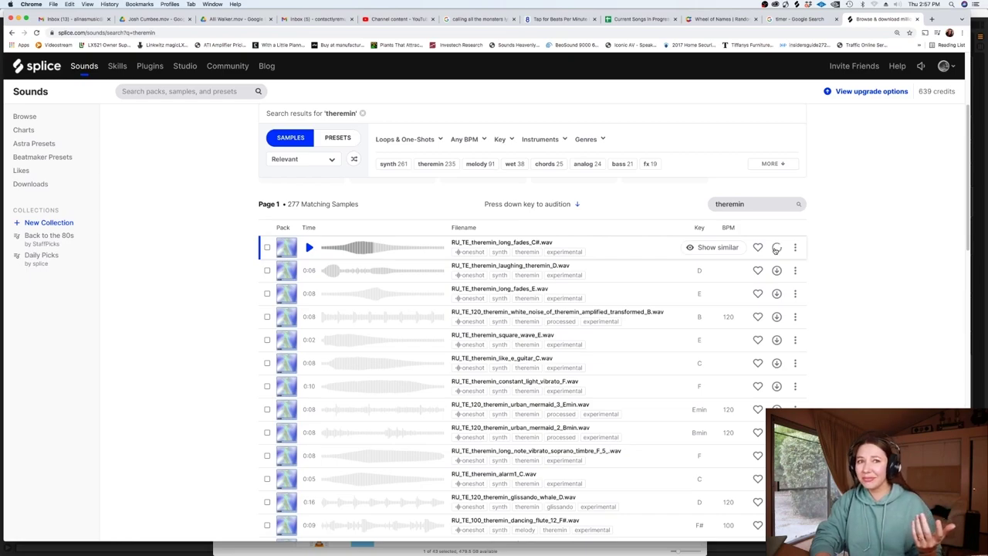
Step: Audition the following two results and download RU_TE_theremin_laughing_theremin_D.wav
key("Down")
key("Down")
key("Up")
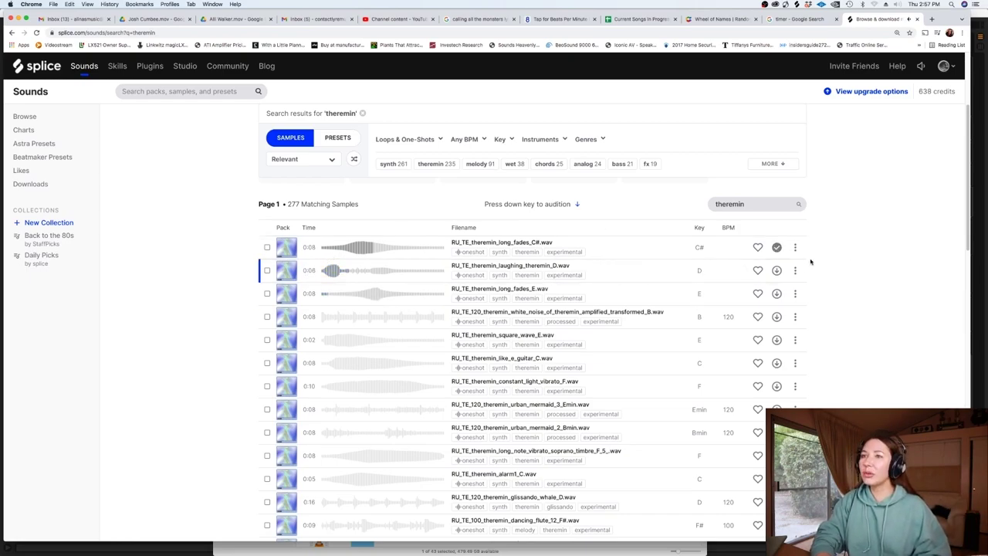
left_click(776, 270)
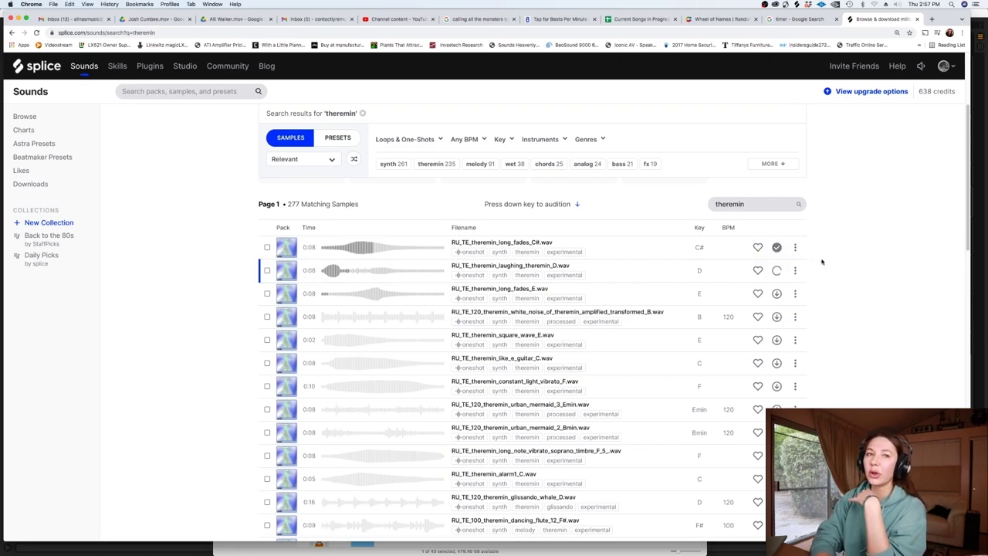
Step: Audition the following theremin samples one after another and download RU_TE_100_theremin_dancing_flute_12_F#.wav
key("Down")
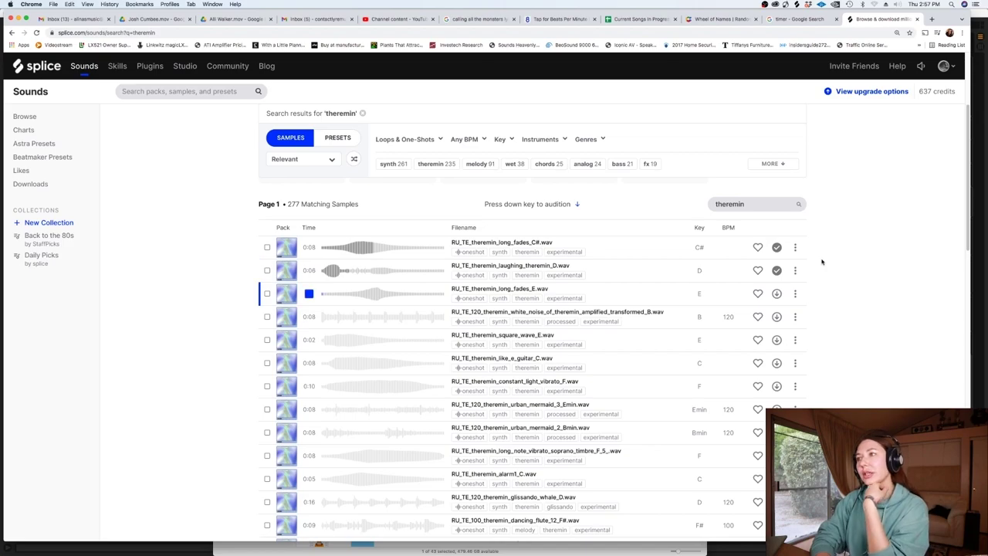
key("Down")
key("Down")
key("Down")
key("Down")
key("Down")
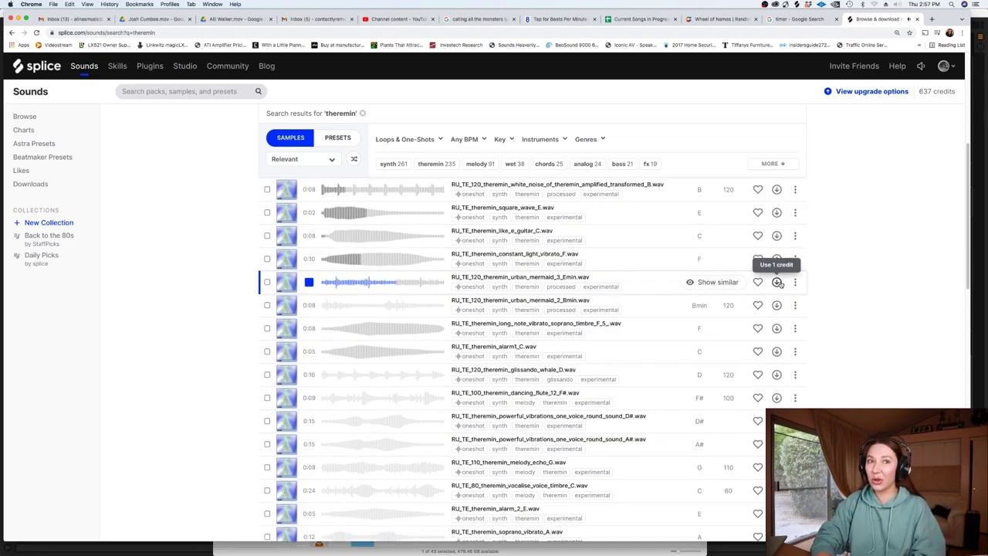
key("Down")
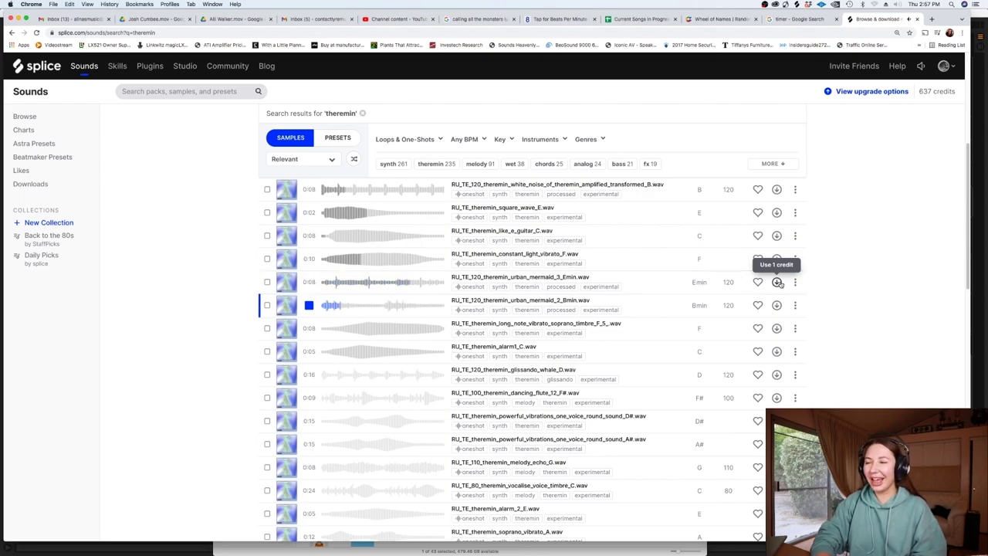
key("Down")
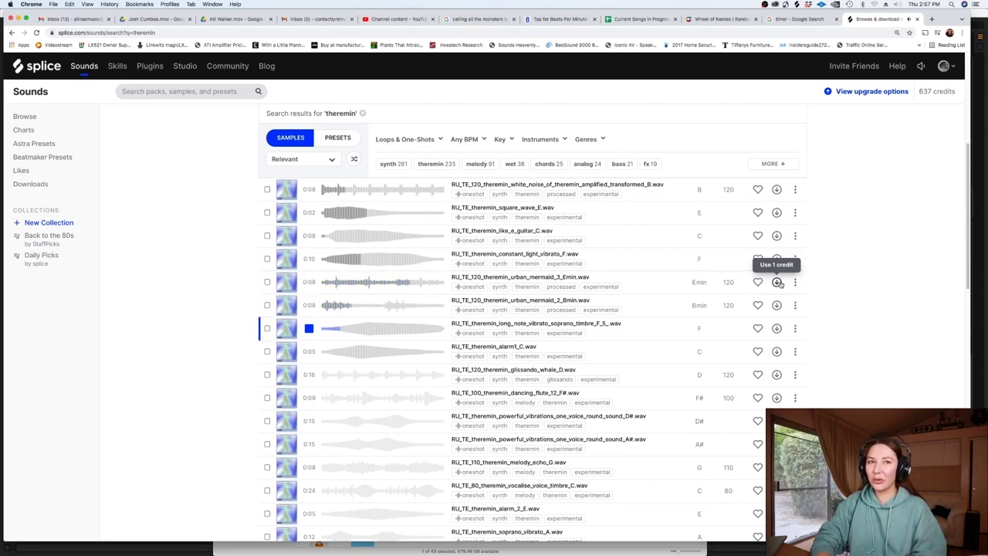
key("Down")
key("Down")
key("Down")
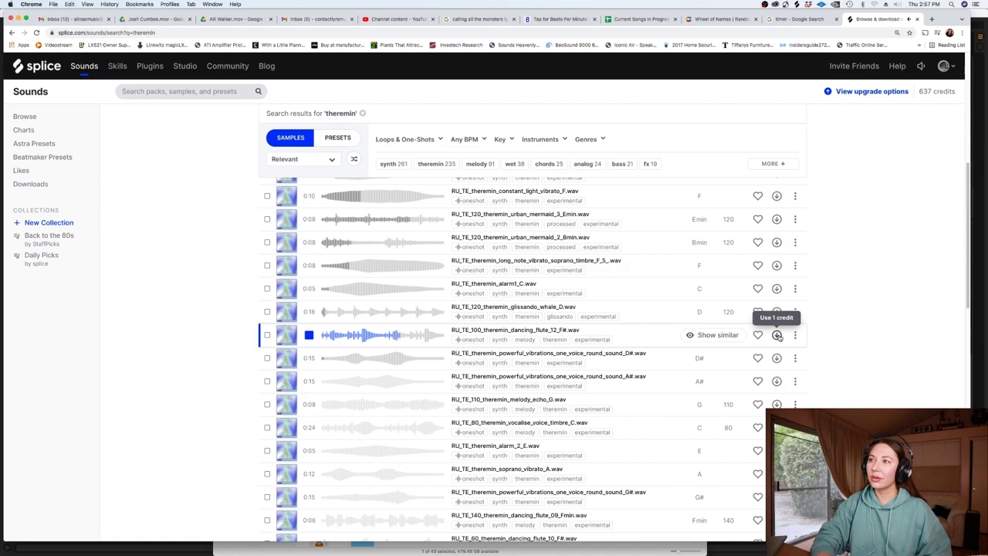
left_click(777, 335)
Step: Continue auditioning the theremin samples and download RU_TE_120_theremin_bird_contact_pitch_antenna_Gb.wav
key("Down")
key("Down")
key("Down")
key("Down")
key("Down")
key("Down")
key("Down")
key("Down")
key("Down")
key("Down")
key("Down")
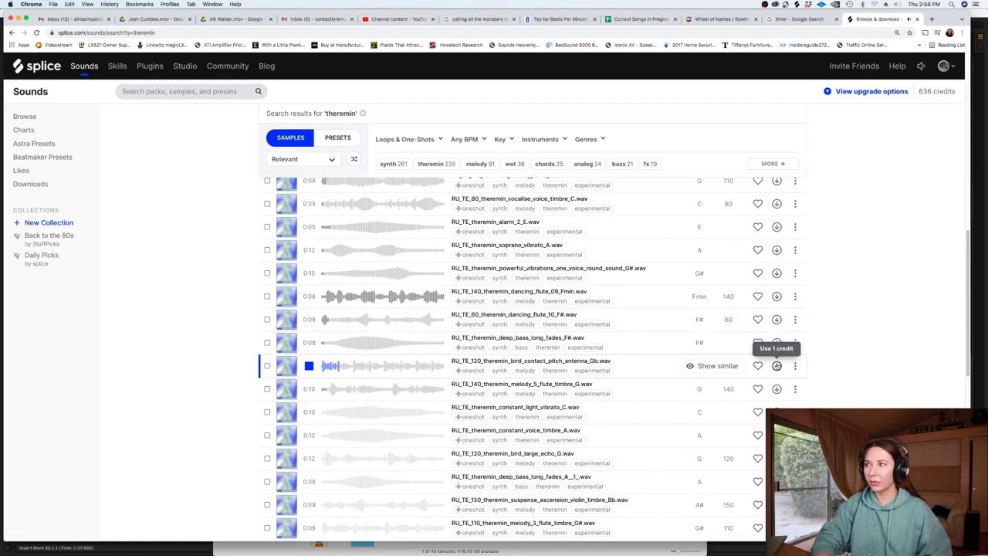
left_click(778, 367)
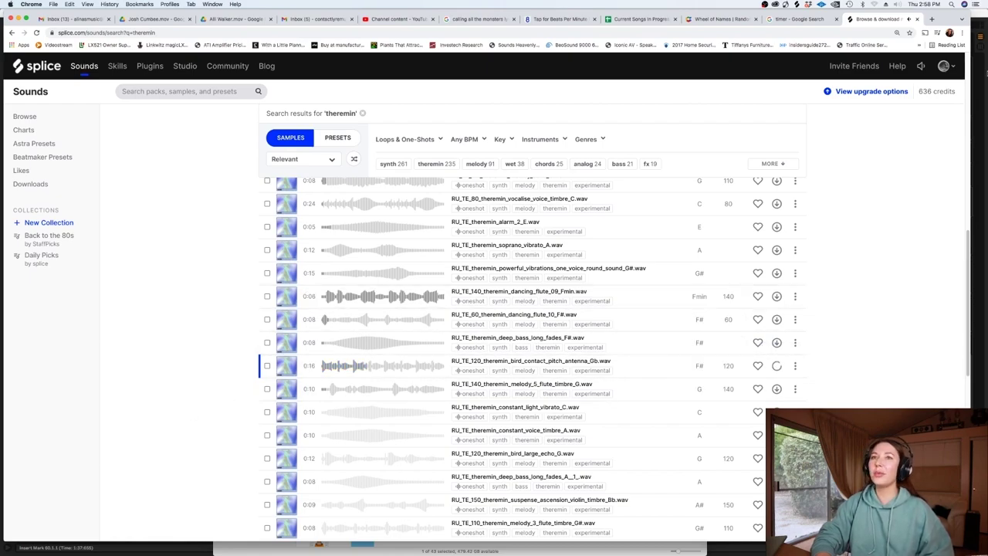
Step: Switch to Ableton Live and add a new audio track below the Keyscape track
key("super+Tab")
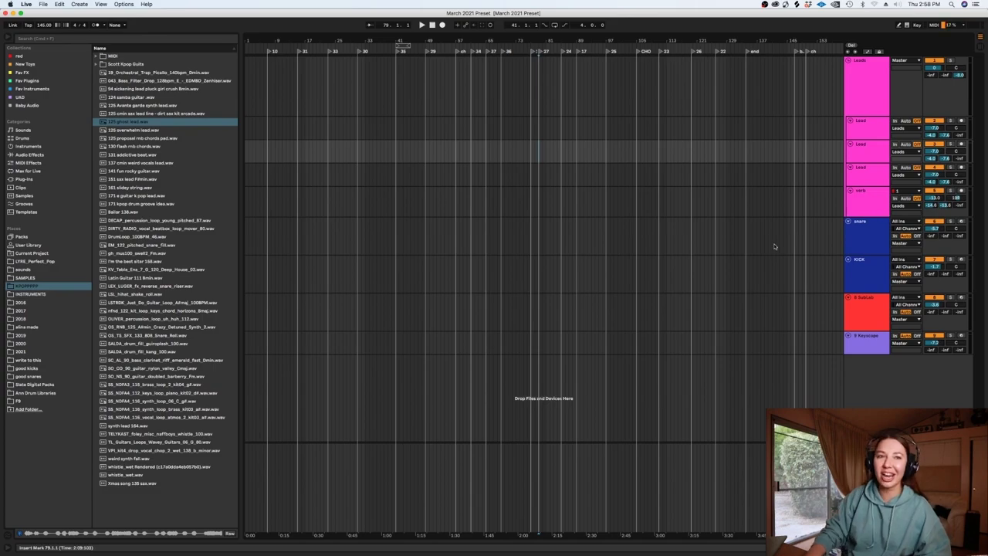
left_click(860, 244)
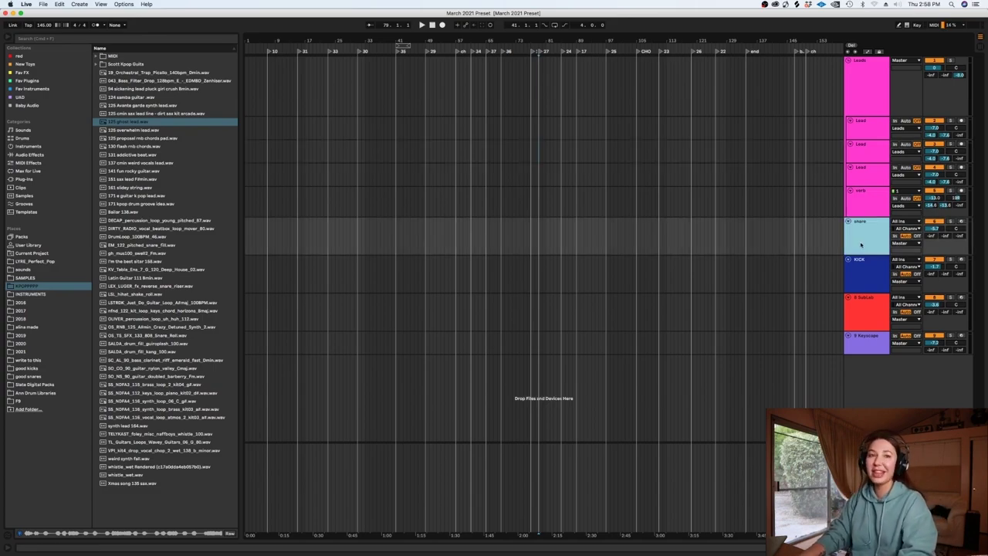
left_click(568, 275)
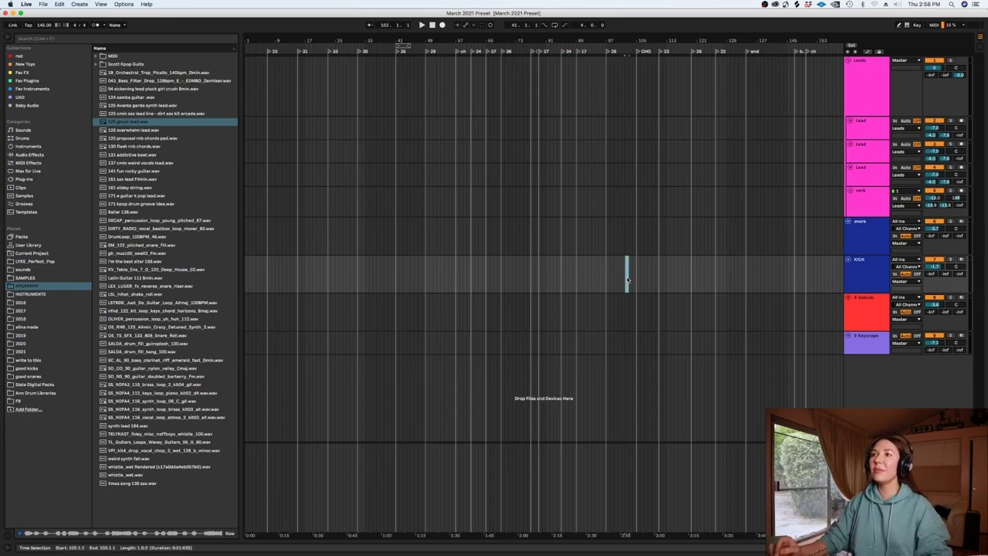
left_click(862, 352)
key("super+t")
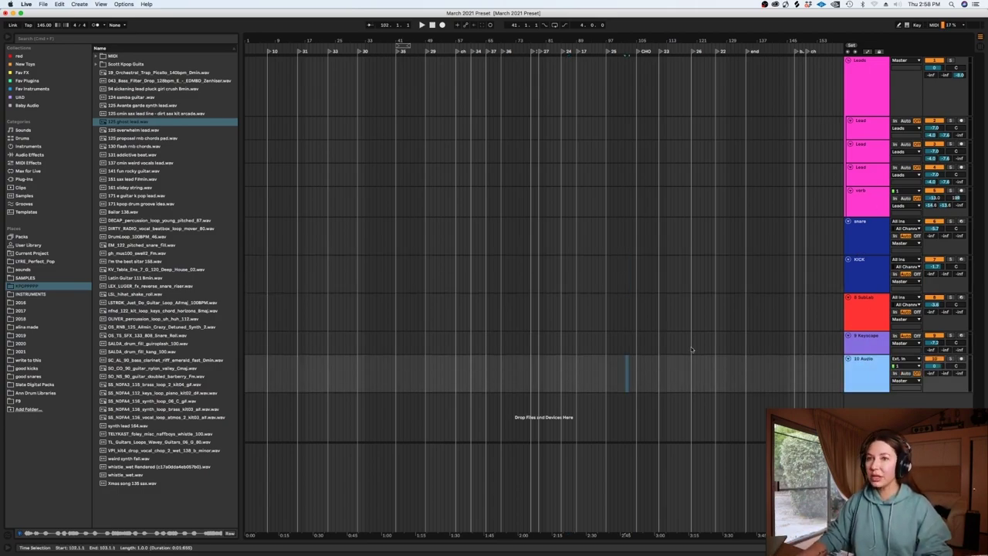
Step: Place RU_TE_120_theremin_bird_contact_pitch_antenna_Gb.wav from all downloads in the Splice desktop app onto the new audio track in Live
right_click(684, 352)
left_click(899, 12)
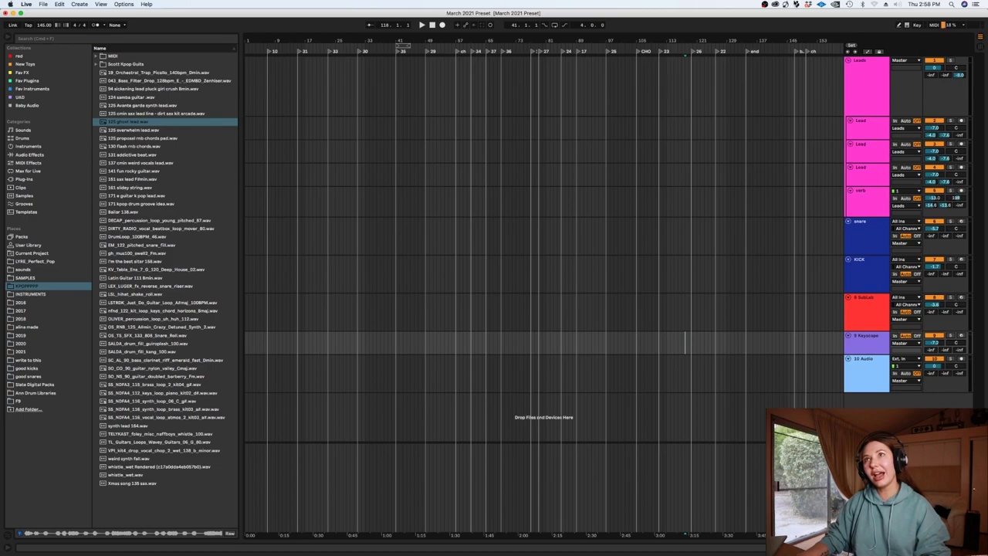
left_click(797, 5)
left_click(391, 150)
left_click(441, 105)
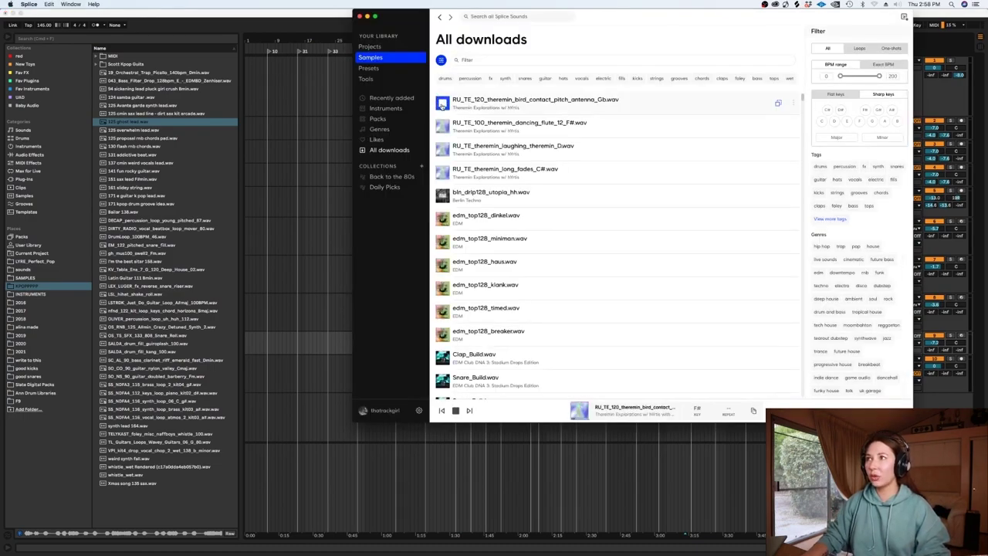
left_click_drag(480, 100, 318, 380)
key("plus")
key("plus")
key("plus")
key("plus")
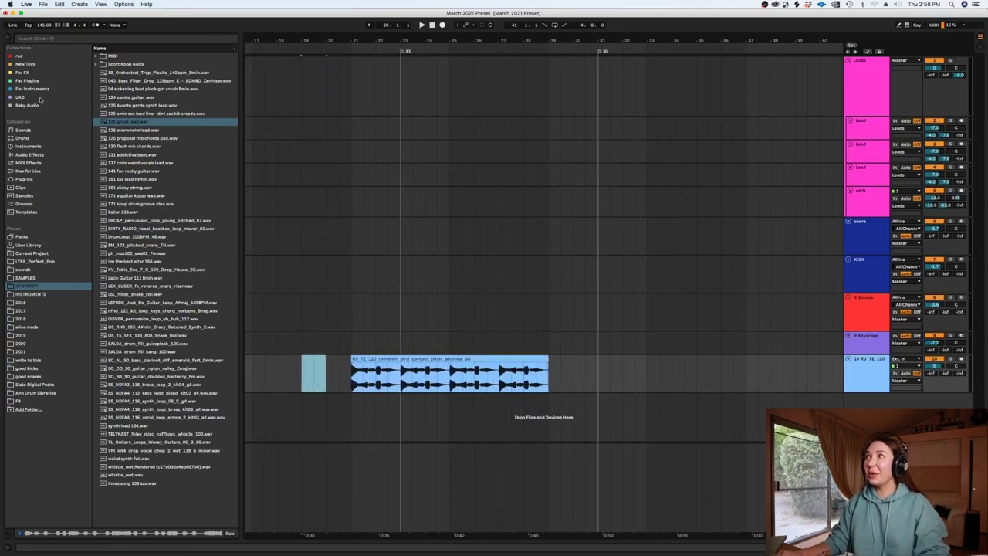
Step: Set the project tempo to 120 BPM and move the theremin clip to start at bar 23
left_click(43, 24)
type("120")
key("Return")
left_click_drag(436, 369, 406, 367)
Step: Play the theremin clip from bar 23 and again from bar 24, lowering its track volume to -2.8 dB
left_click(399, 375)
key("space")
key("plus")
key("plus")
key("space")
left_click_drag(934, 366, 933, 375)
key("space")
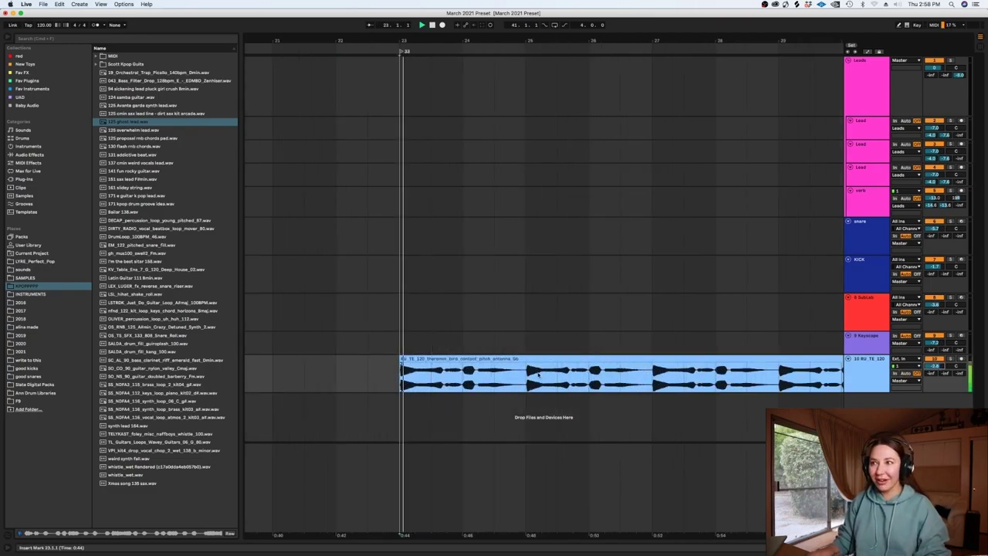
left_click(462, 378)
key("space")
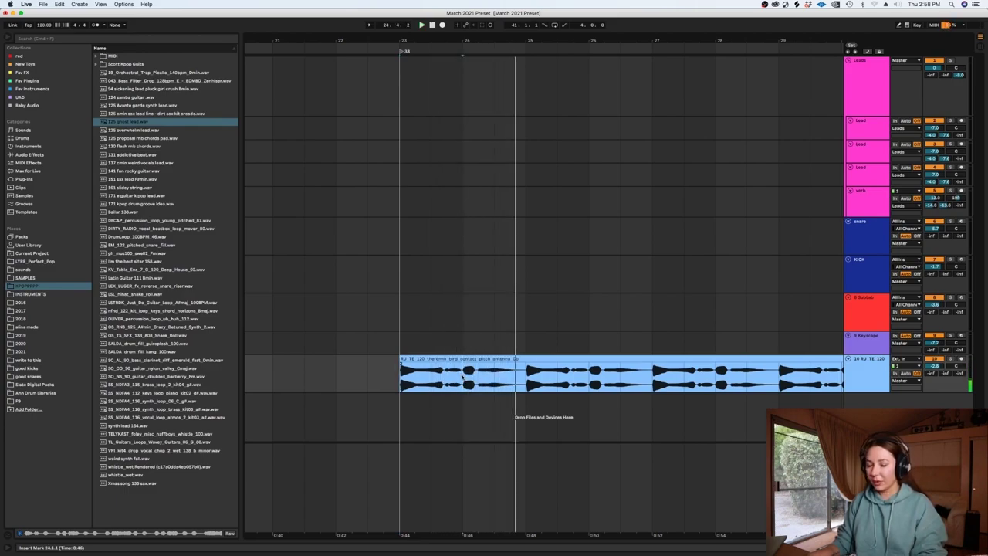
key("minus")
key("minus")
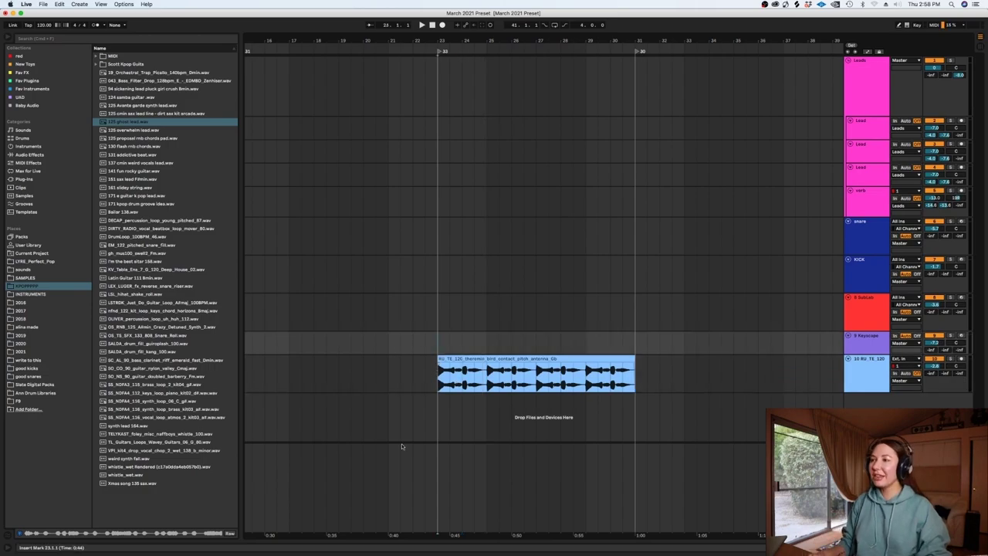
Step: Switch to Chrome and tap out the desired song tempo in the all8.com Tap for Beats Per Minute page
left_click(319, 539)
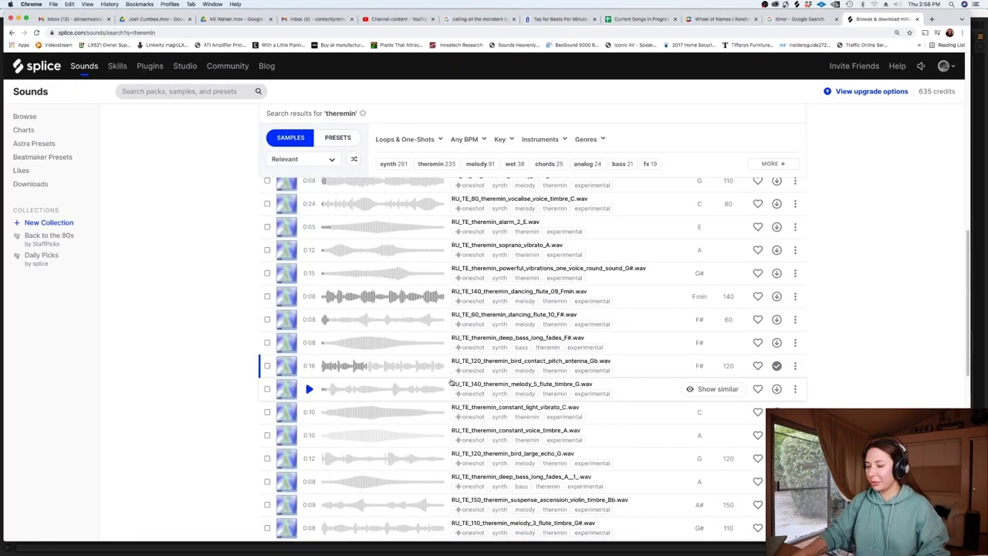
left_click(552, 20)
key("space")
key("space")
key("space")
key("space")
key("space")
key("space")
key("space")
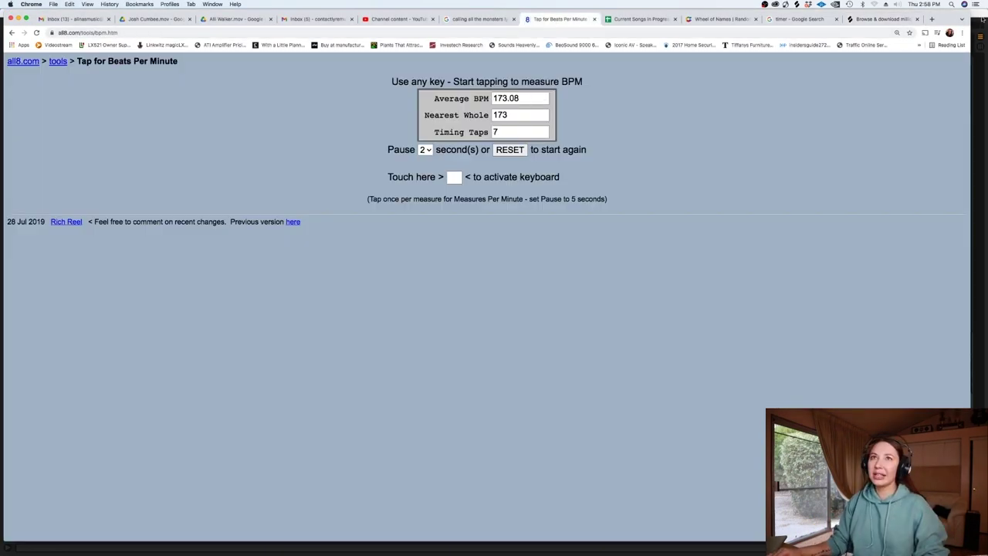
Step: Return to Ableton Live, turn off warping for the theremin clip and set the project tempo to 170 BPM
key("super+Tab")
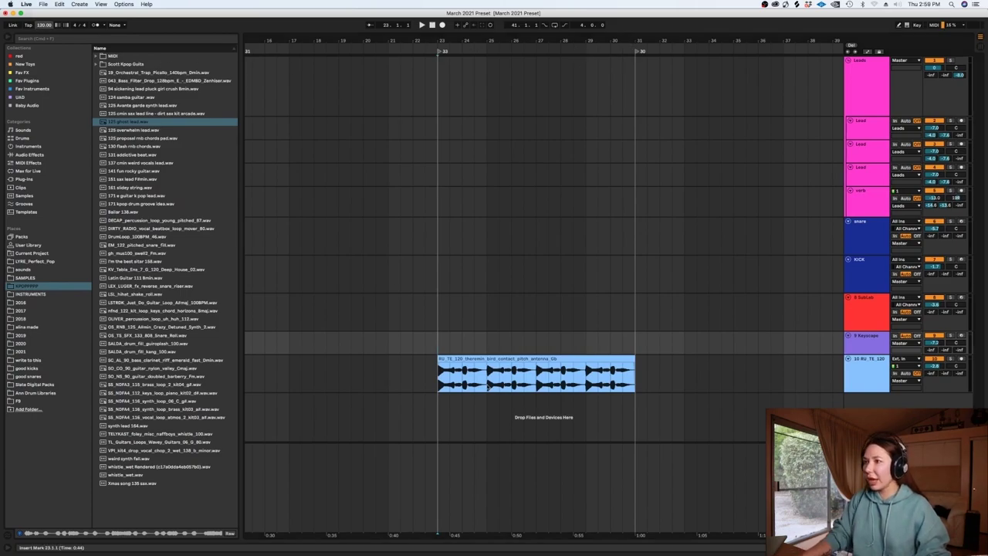
double_click(488, 382)
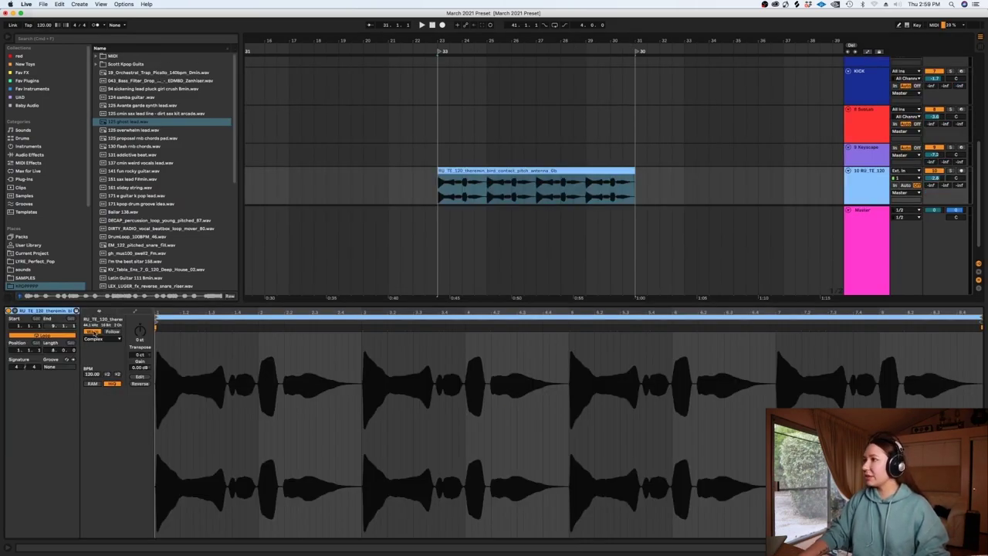
left_click(94, 332)
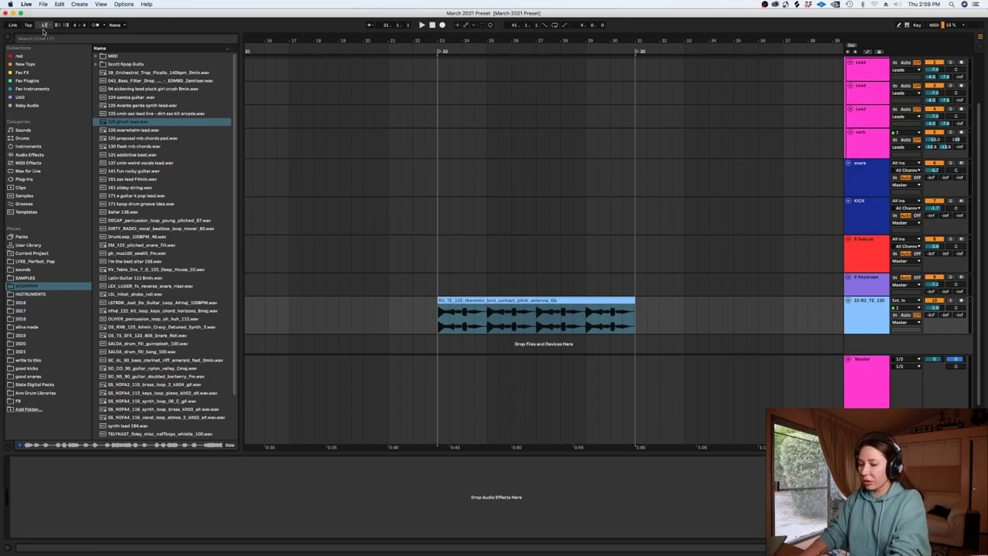
key("Return")
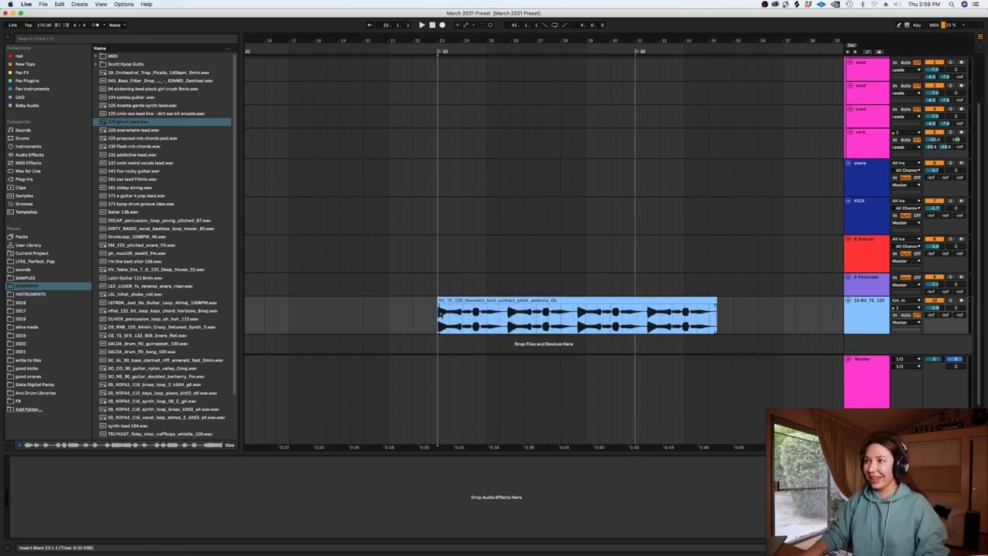
Step: Set the arrangement grid to 1/16, trim the very start of the theremin clip and nudge the clip slightly earlier to bar 23
right_click(389, 331)
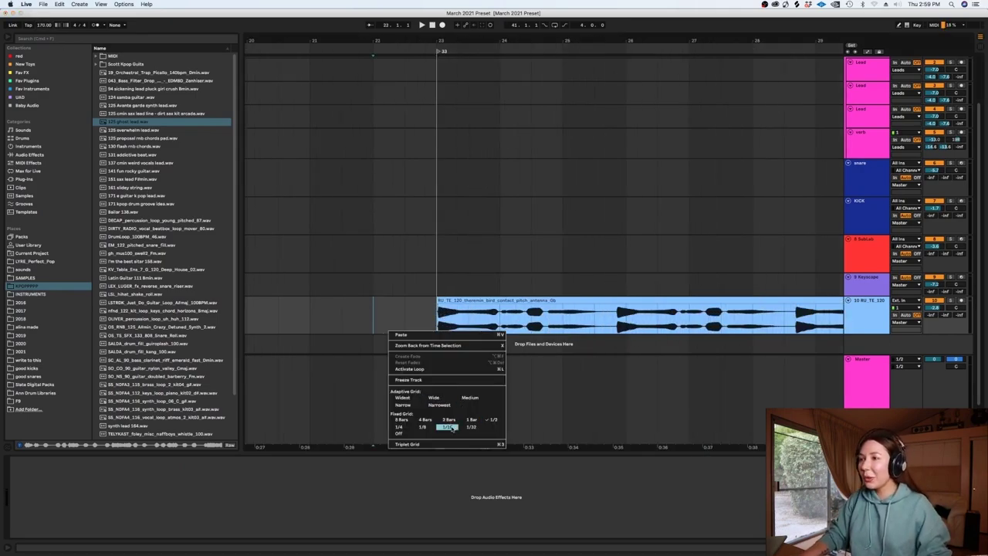
left_click(448, 427)
left_click_drag(406, 309, 440, 321)
key("Delete")
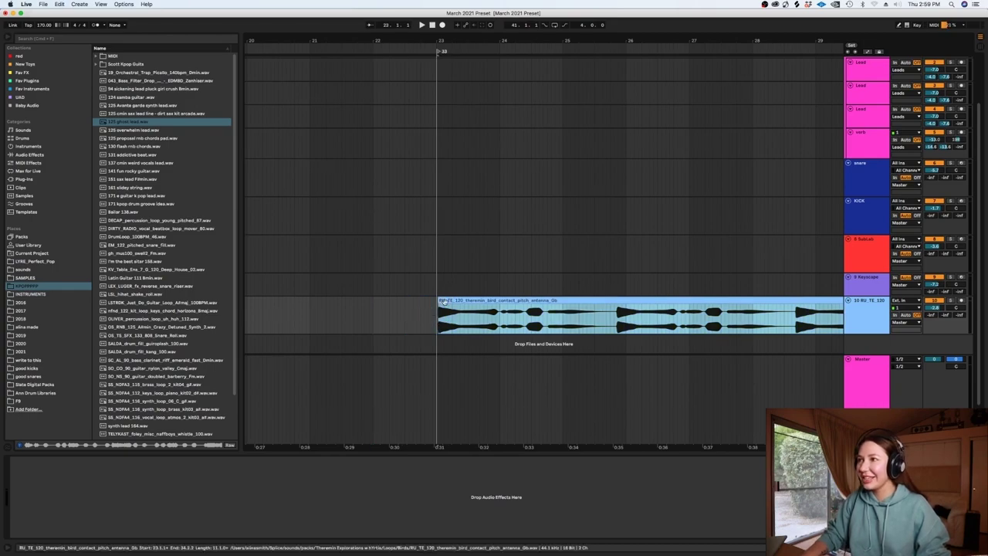
left_click(436, 316)
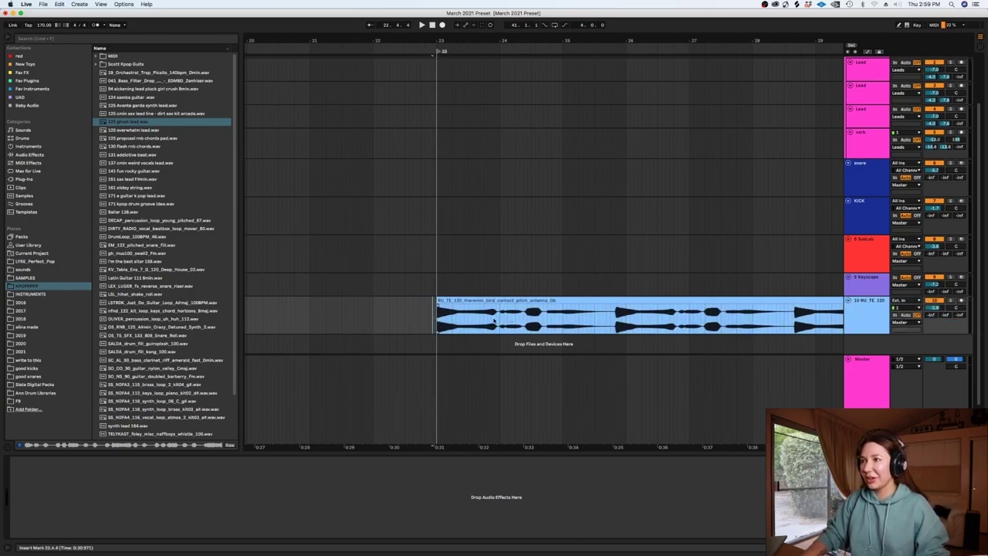
Step: Delete the latter part of the theremin clip's first note, leaving a gap before the second note, and play from just before bar 23
left_click_drag(494, 319, 460, 312)
key("Delete")
left_click(433, 311)
key("space")
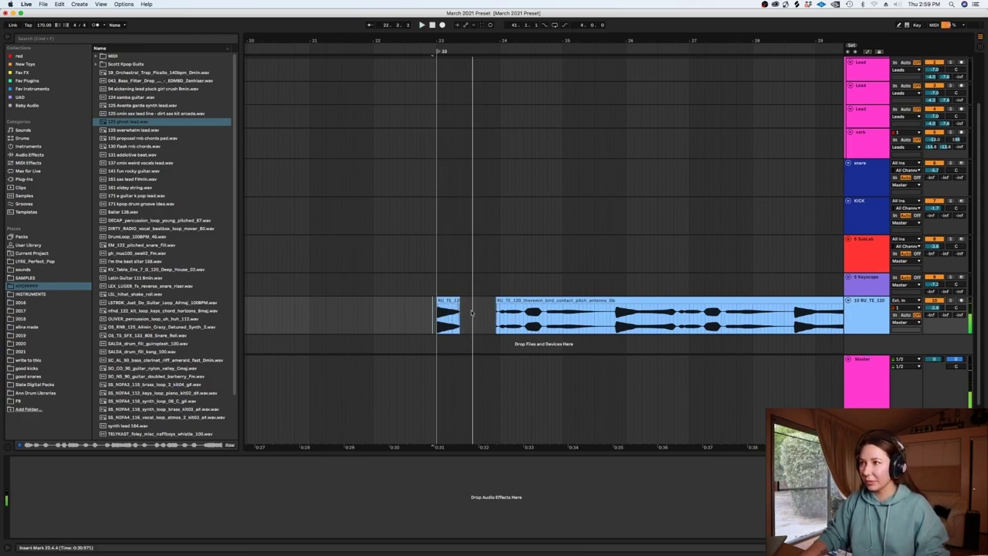
Step: Undo the last theremin edit and cut the first note again so it ends at 23.2.1, checking it by playback
key("super+z")
left_click(432, 313)
mouse_move(433, 312)
left_mouse_down()
mouse_move(466, 313)
mouse_move(452, 313)
left_mouse_up()
key("Delete")
key("space")
key("space")
key("Delete")
Step: Arm the KICK track and record a kick pattern starting at bar 22
left_click(870, 216)
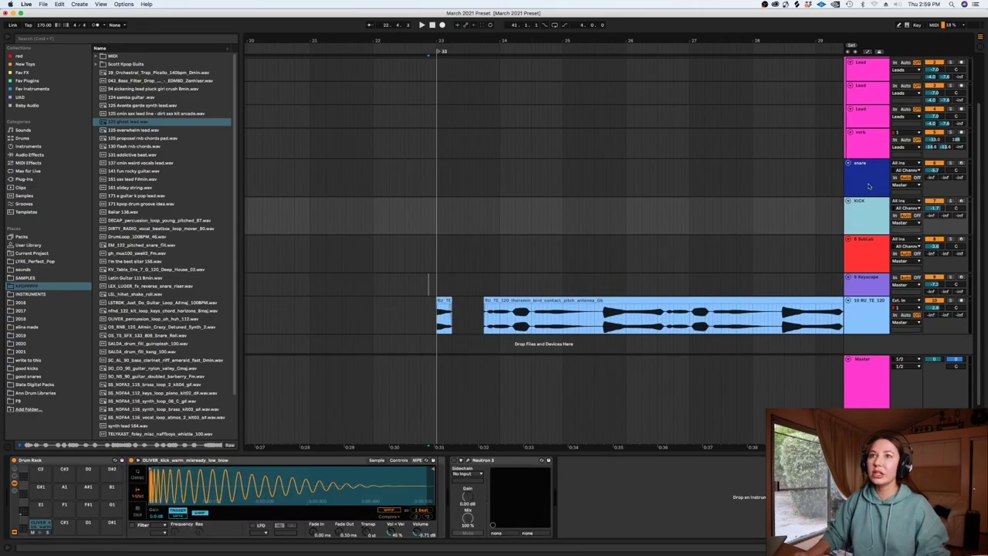
key("Up")
left_click(871, 224)
left_click(961, 201)
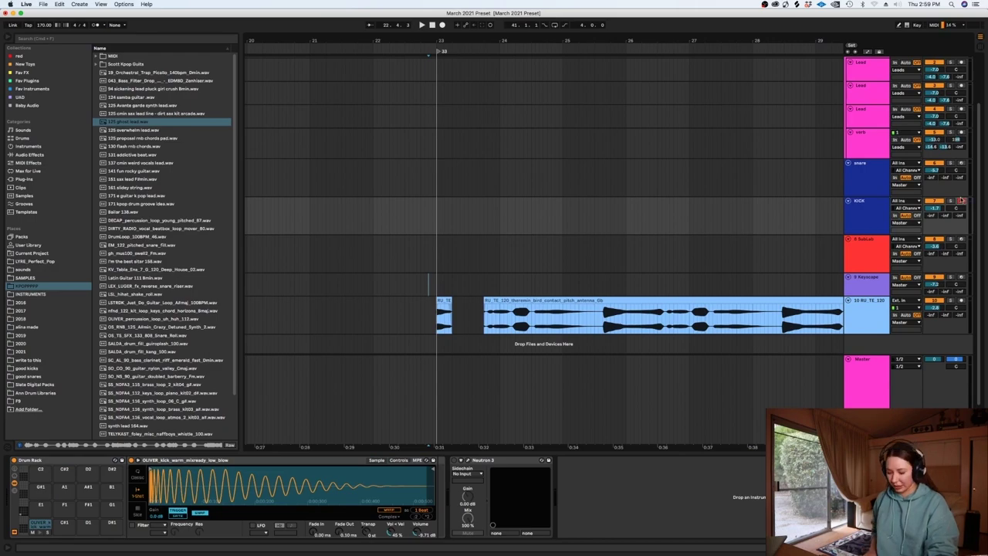
left_click(444, 26)
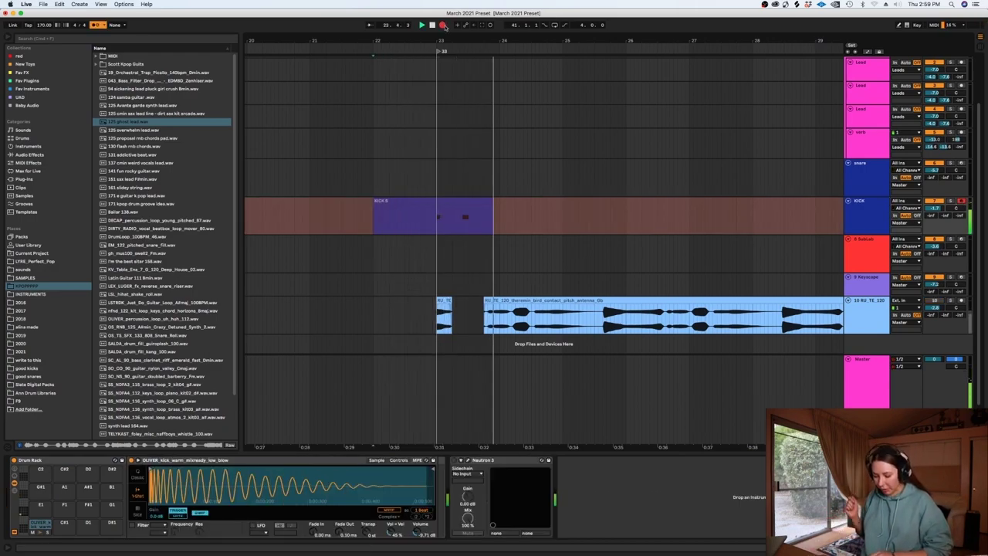
key("space")
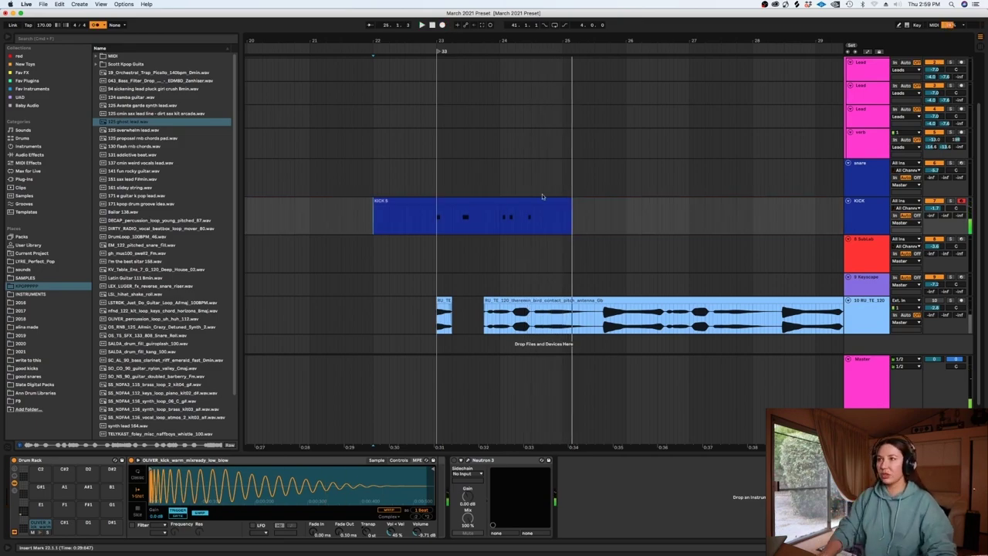
Step: Split the recorded kick clip at bar 23 and trim its end to bar 25
left_click(487, 209)
left_click(492, 214)
key("super+e")
left_click_drag(516, 201, 513, 202)
left_click_drag(584, 215, 437, 218)
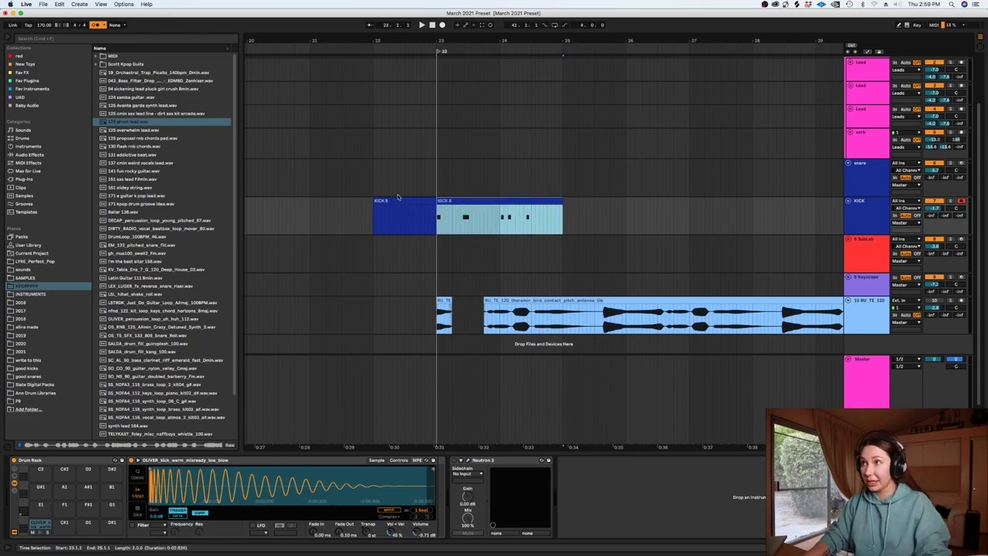
Step: Quantize all notes in the kick clip at bar 23 and play the pattern back
double_click(452, 201)
left_click(398, 416)
key("super+a")
key("super+u")
key("space")
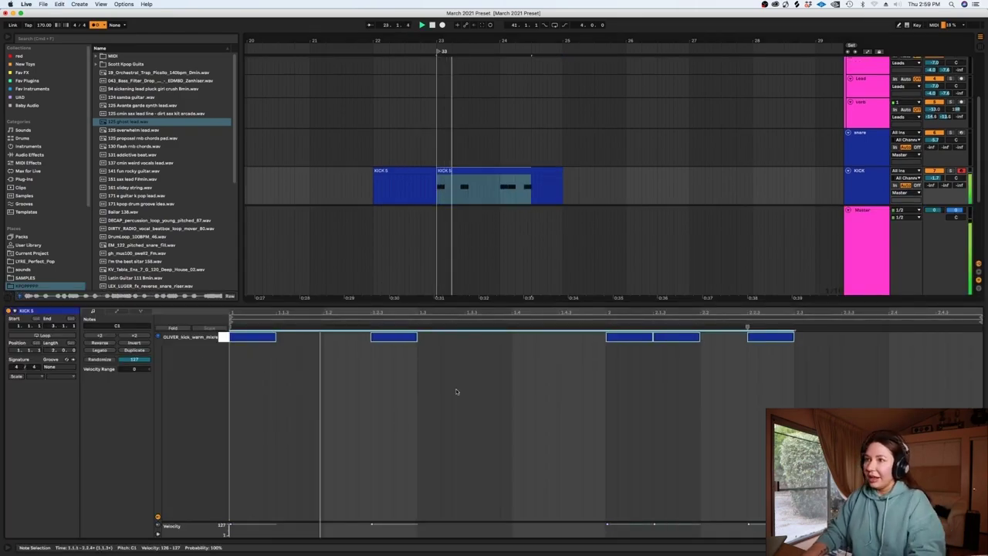
key("shift+Tab")
left_click_drag(571, 215, 547, 221)
key("space")
Step: With the arrangement grid at 1/2, delete the kick clip before bar 23 and duplicate the two-bar kick clip up to bar 27
right_click(605, 219)
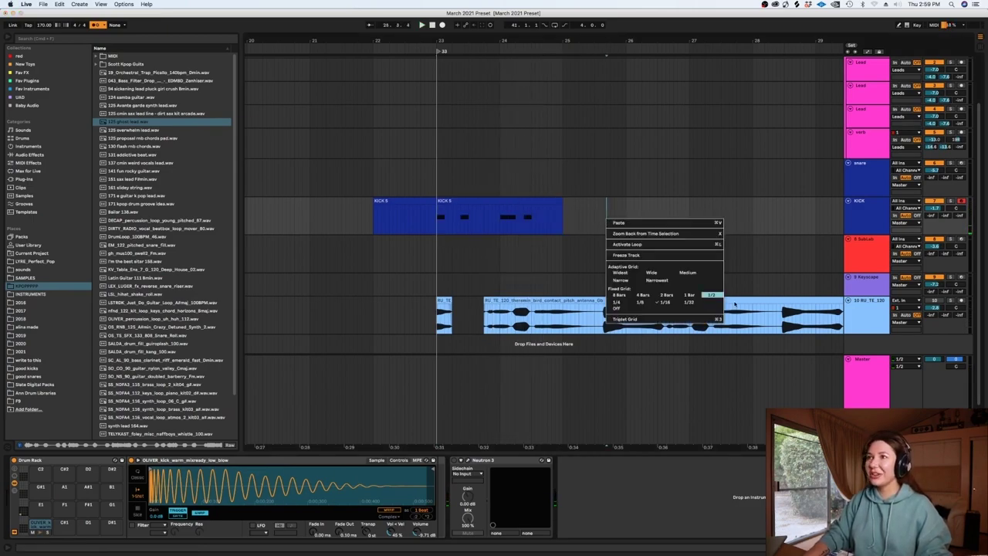
left_click(710, 296)
left_click_drag(438, 222, 329, 225)
key("Delete")
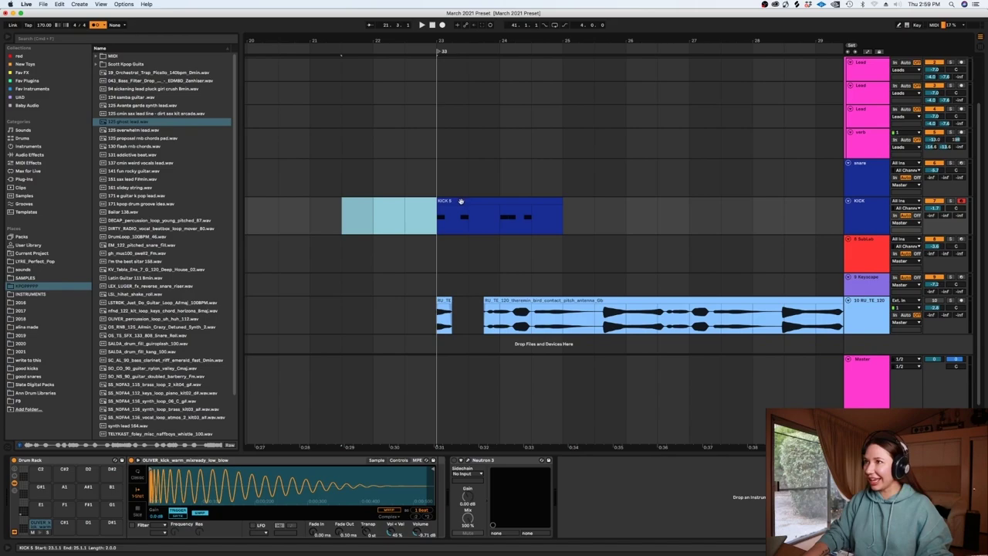
left_click(461, 201)
key("super+d")
Step: Disarm the KICK track, arm the snare track and record a snare hit from bar 23
left_click(962, 201)
left_click(960, 163)
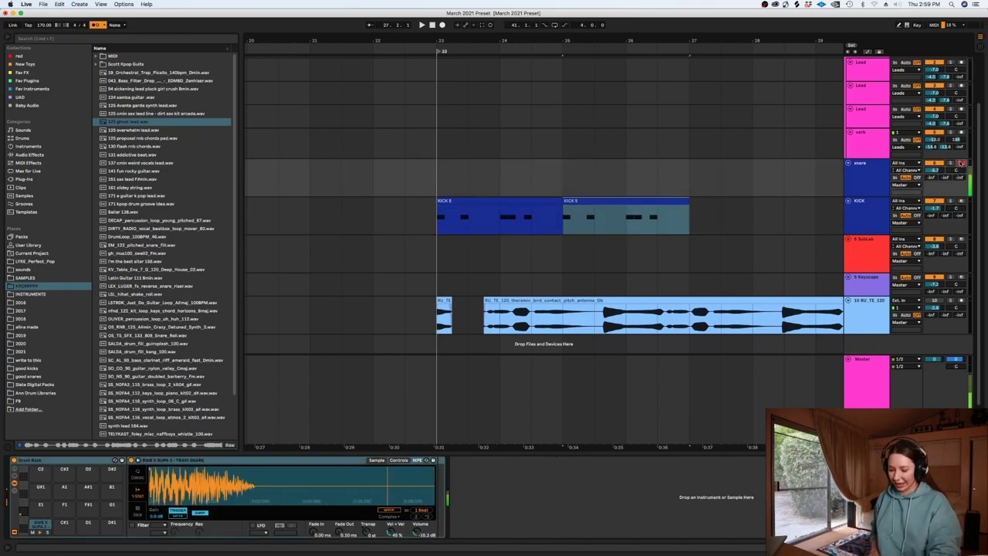
left_click(438, 187)
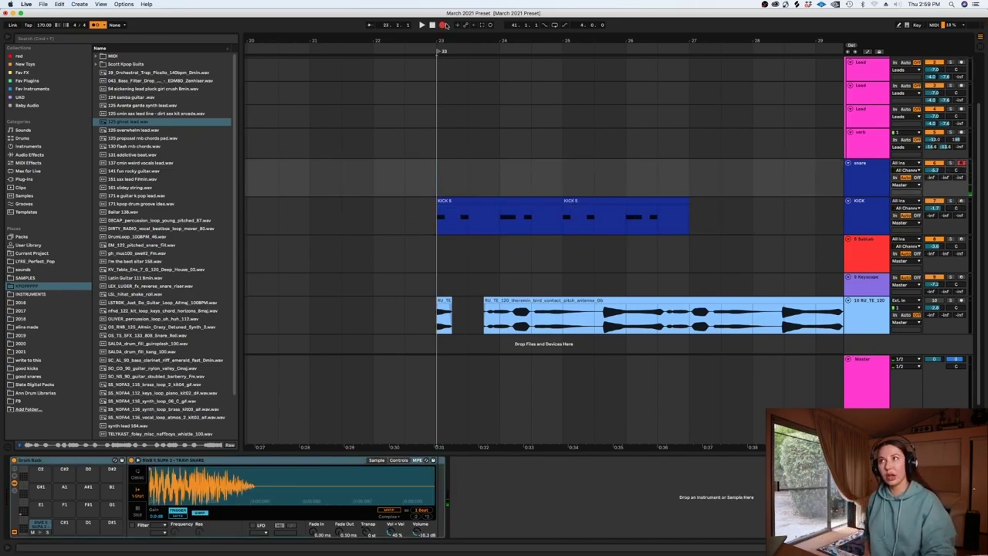
left_click(444, 25)
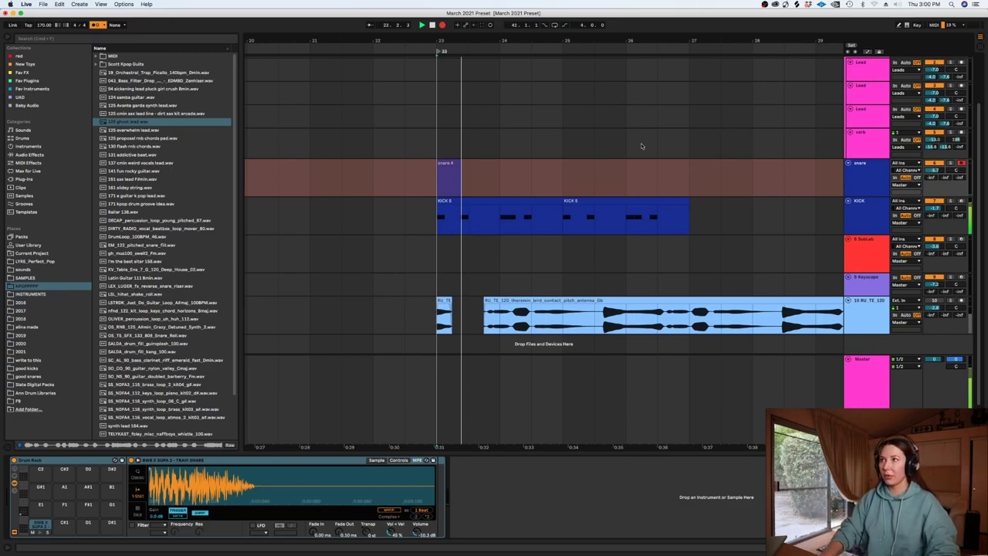
key("space")
Step: Trim the snare clip to one bar ending at bar 24 and quantize its note
left_click_drag(566, 181, 500, 179)
key("Delete")
double_click(483, 163)
left_click(509, 355)
left_click(646, 340)
key("super+u")
key("shift+Tab")
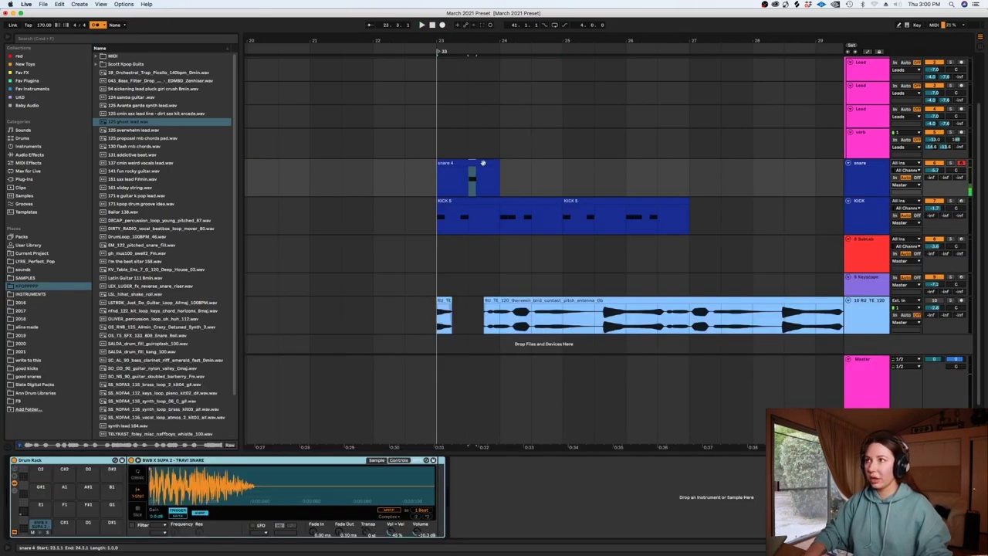
Step: Duplicate the one-bar snare clip three times up to bar 27 and play from bar 23
left_click(446, 163)
key("super+d")
key("super+d")
key("super+d")
left_click(419, 181)
key("space")
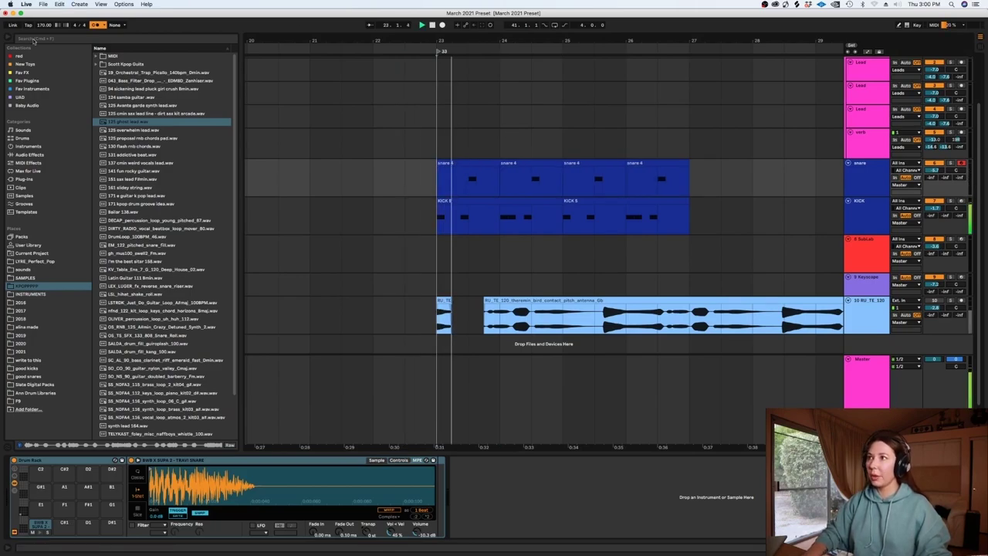
Step: Turn off the metronome, unmute the theremin track and disarm the snare track for playback from bar 23
left_click(95, 25)
left_click(934, 300)
left_click(962, 163)
left_click(441, 318)
key("space")
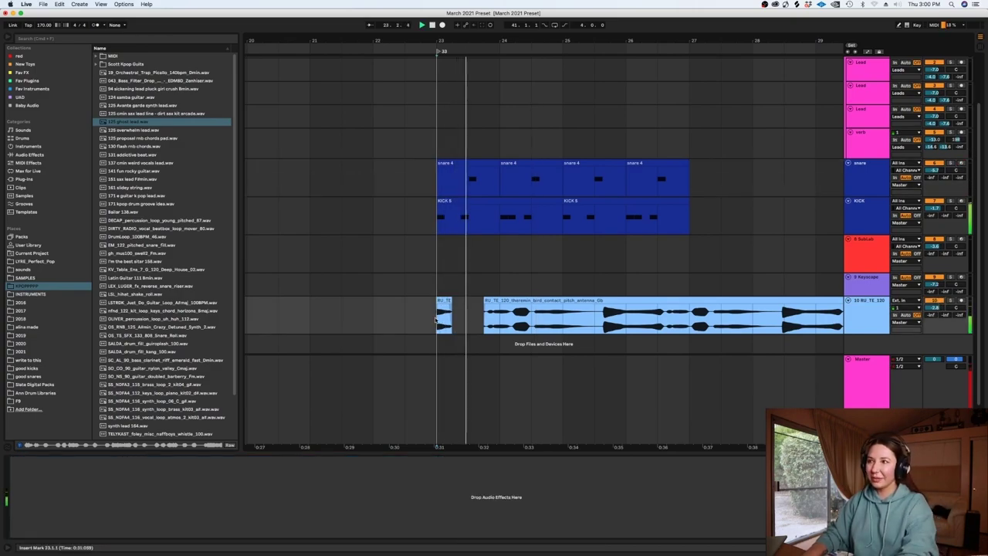
Step: Move the second theremin clip earlier to 23.3.1, make the theremin track taller and play the result
key("plus")
key("space")
left_click_drag(514, 307, 488, 308)
left_click(491, 327)
left_click(412, 315)
key("space")
left_click_drag(861, 333, 860, 362)
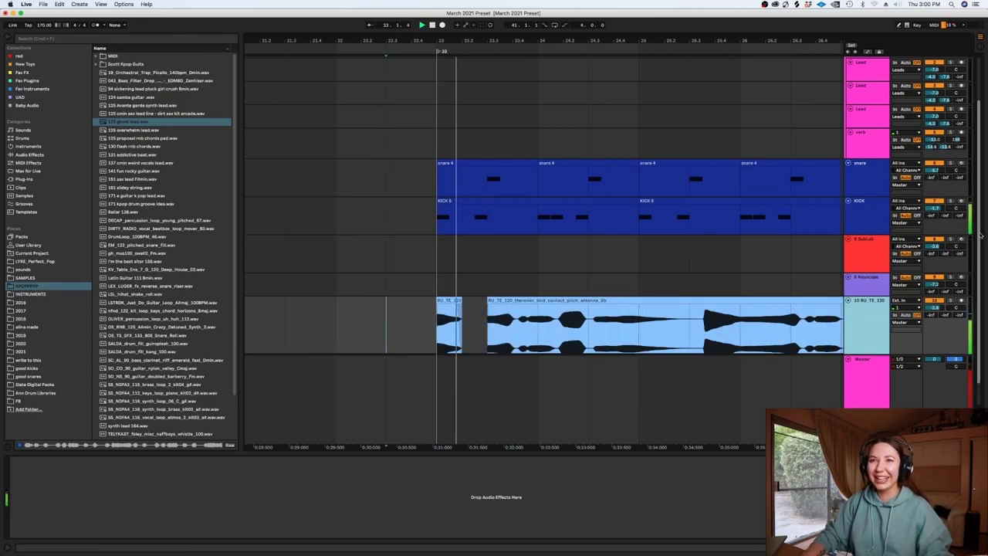
scroll(510, 241, "down", 3)
key("space")
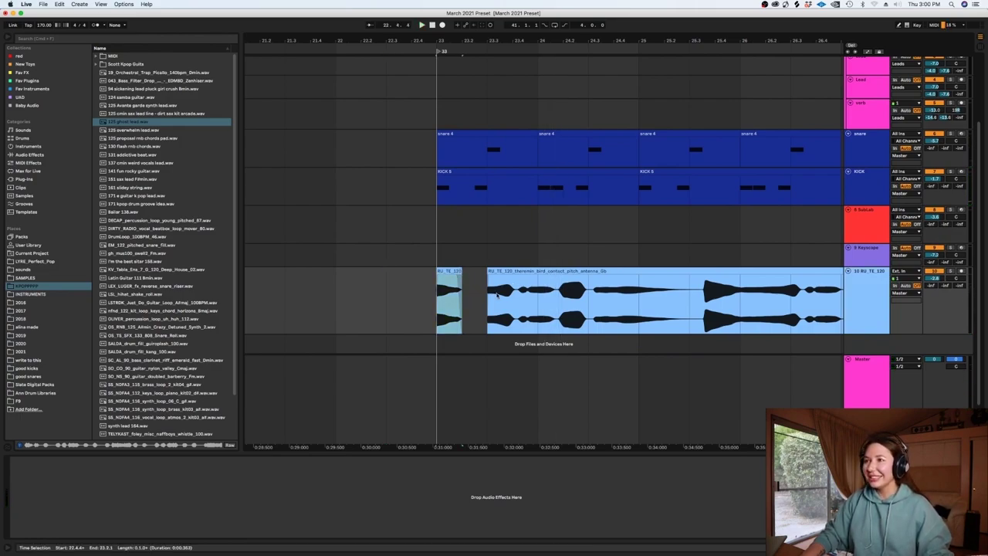
Step: Set the arrangement grid to 1/16 and place two short copies of the first theremin note at 23.3.1 and 23.3.3, leaving a gap before bar 24
key("space")
right_click(510, 249)
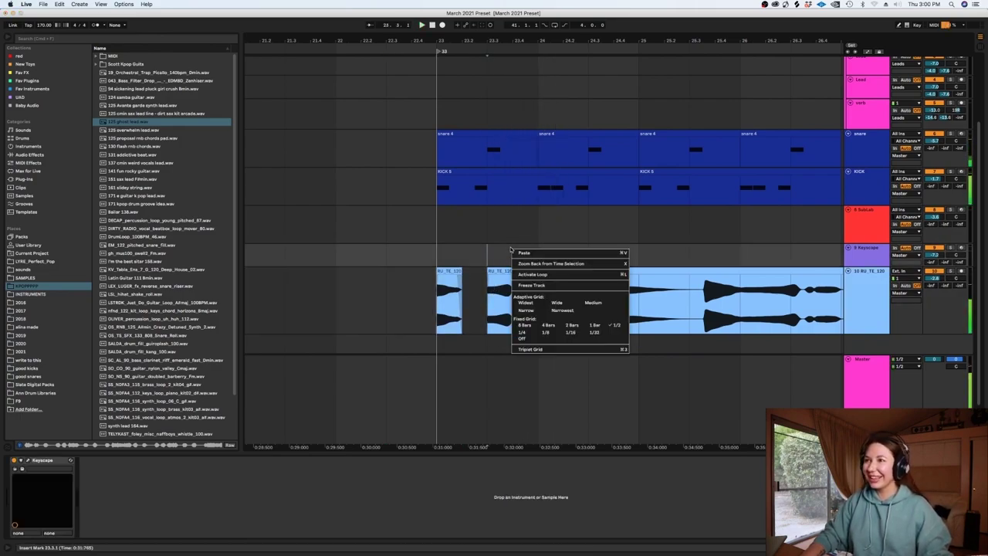
left_click(571, 331)
left_click_drag(516, 291, 485, 275)
left_click(432, 291)
key("space")
key("space")
left_click_drag(454, 271, 506, 286)
mouse_move(525, 286)
left_mouse_down()
mouse_move(501, 285)
mouse_move(510, 284)
left_mouse_up()
key("Delete")
key("space")
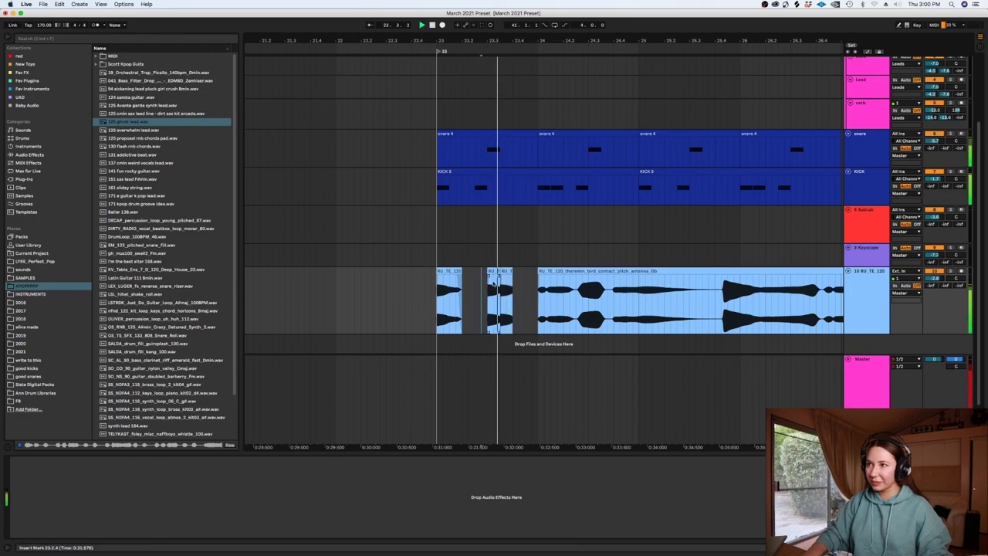
Step: Trim the very start of the long theremin clip so its note begins exactly at bar 24, and play from bar 23
left_click(540, 293)
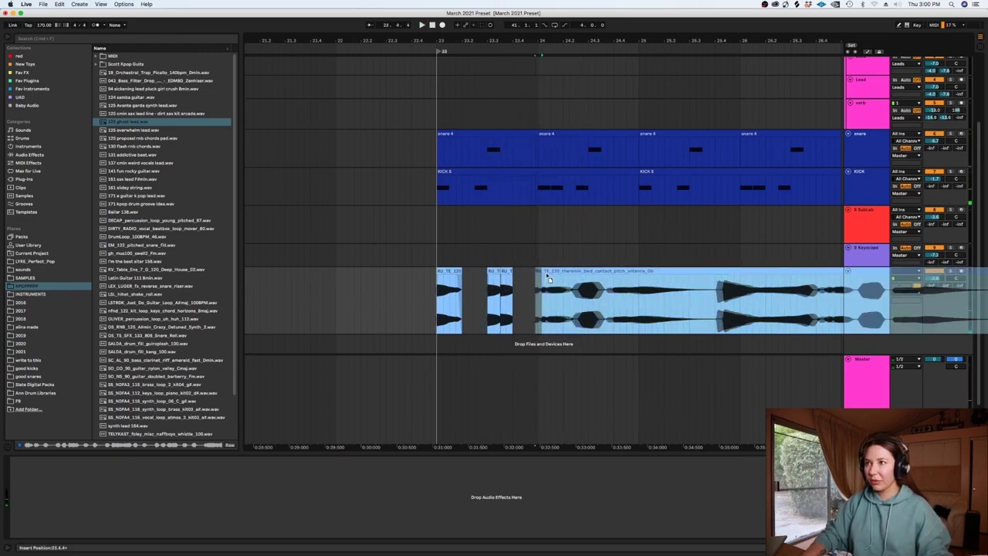
left_click(437, 258)
key("space")
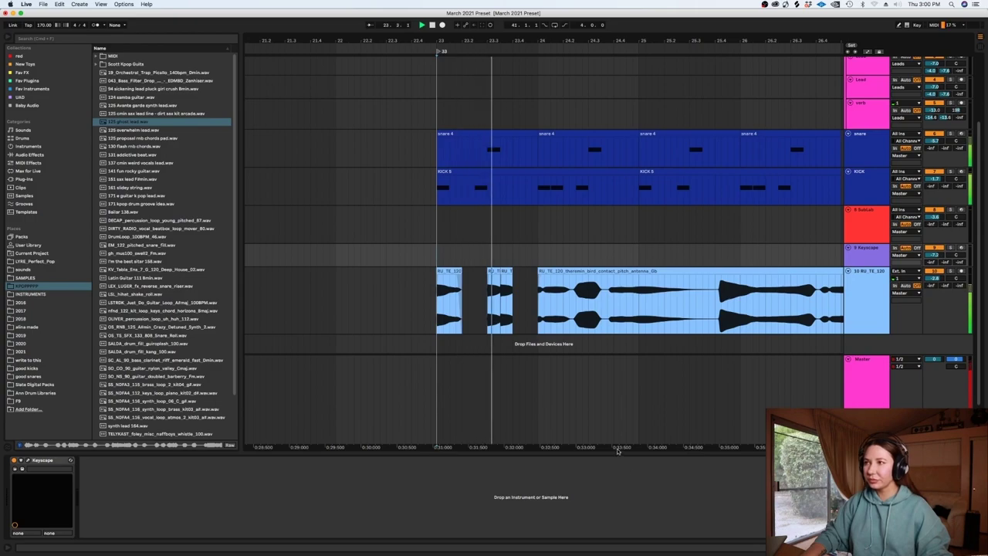
Step: Move the two short theremin chops from 23.3.1 to 23.4.1 and play from bar 23
left_click(498, 270)
left_click_drag(498, 270, 523, 270)
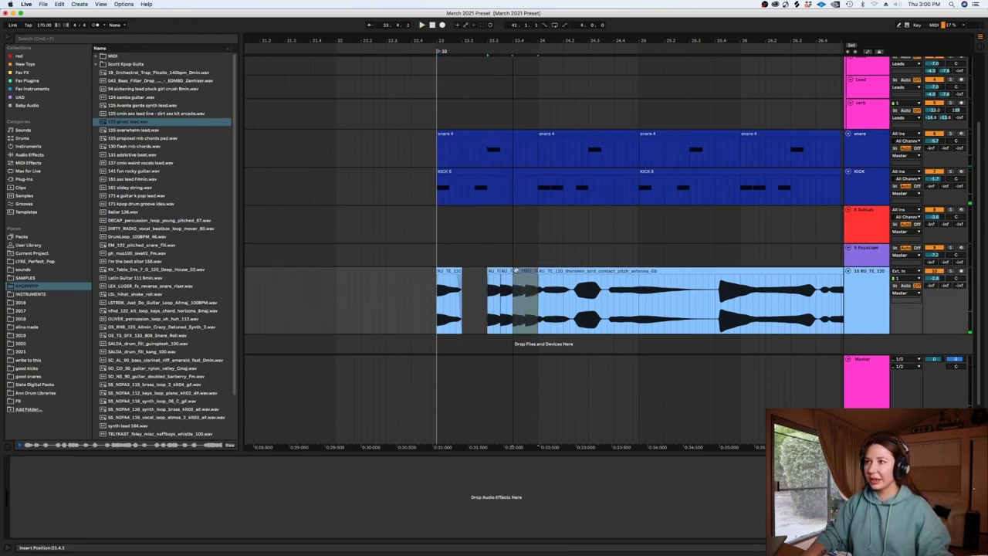
left_click(436, 290)
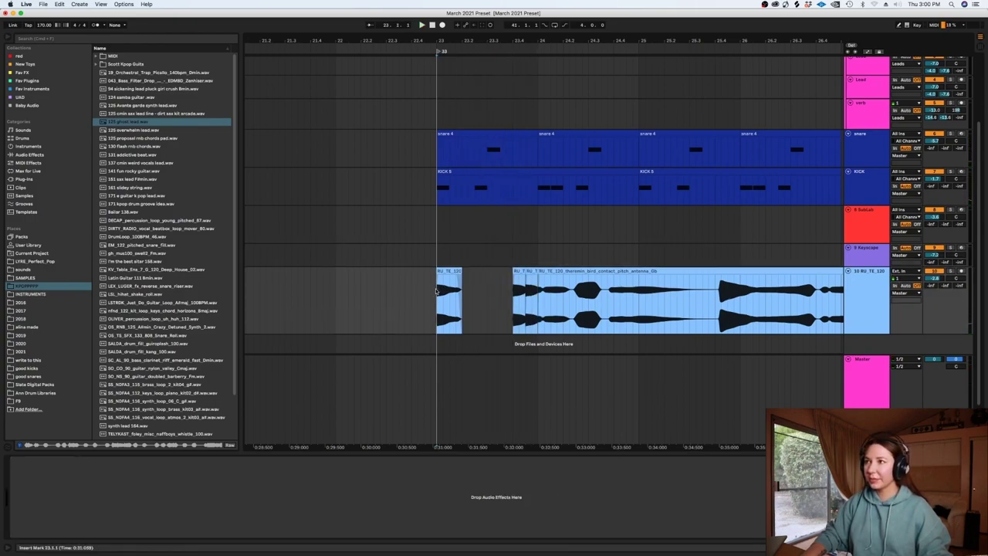
key("space")
Step: Split the long theremin clip so its louder note starts as a separate chop at 24.2.1, and play it
key("Delete")
mouse_move(538, 285)
left_mouse_down()
mouse_move(552, 275)
mouse_move(578, 278)
left_mouse_up()
left_click(569, 297)
key("super+e")
left_click(500, 291)
key("space")
key("space")
Step: Cut the theremin again at 24.3.1, keep only a short chop there, delete the rest of the sample and play the phrase
left_click(602, 283)
key("super+e")
mouse_move(616, 271)
left_mouse_down()
mouse_move(603, 278)
mouse_move(610, 289)
left_mouse_up()
left_click(638, 290)
key("Delete")
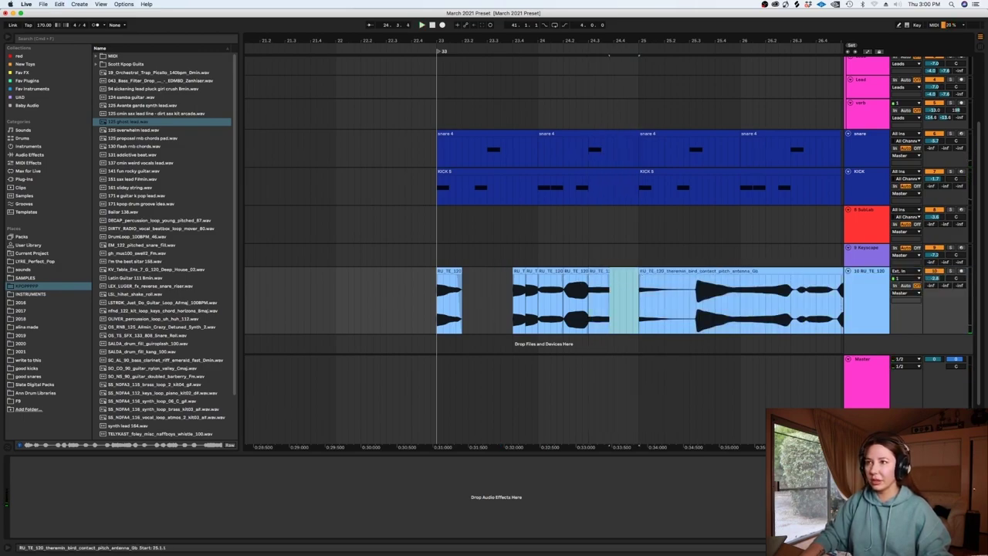
left_click(656, 271)
key("Delete")
left_click(376, 291)
key("space")
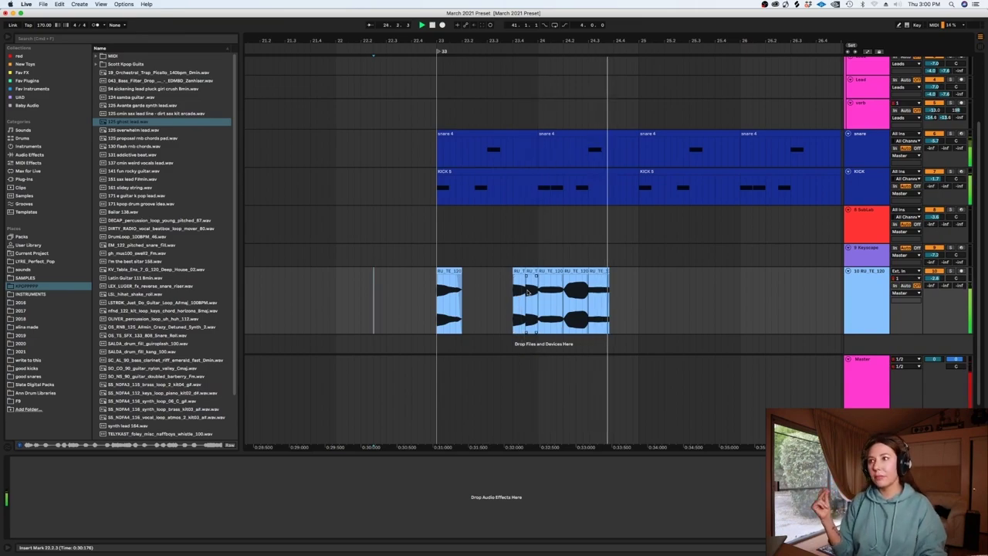
key("space")
Step: Transpose all six theremin chops by -12 st and play the phrase
left_click_drag(632, 285, 418, 287)
key("shift+Tab")
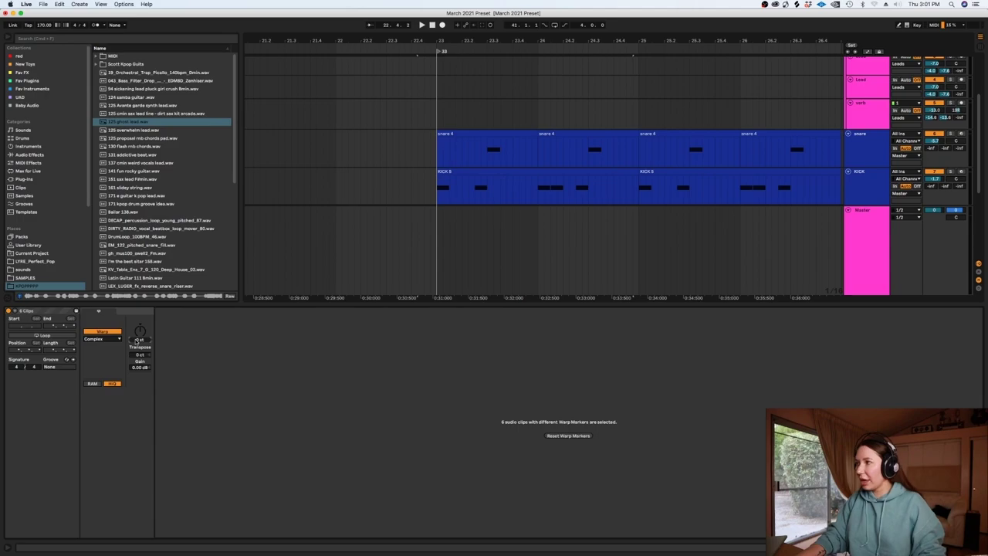
key("shift+Tab")
key("space")
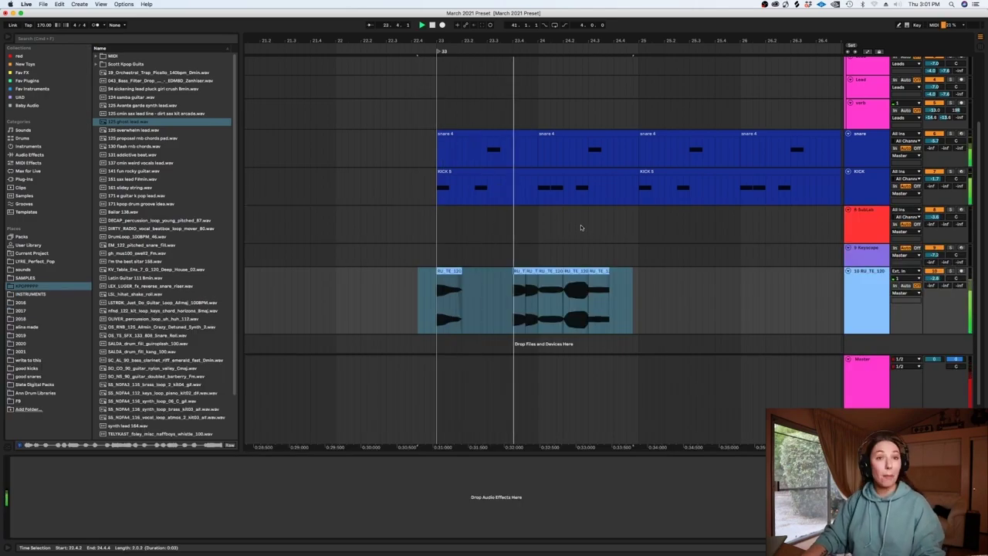
key("space")
Step: Replace the louder theremin chop at 24.2.1 with a copy of the chop at 24.1.1, and play it
left_click(575, 270)
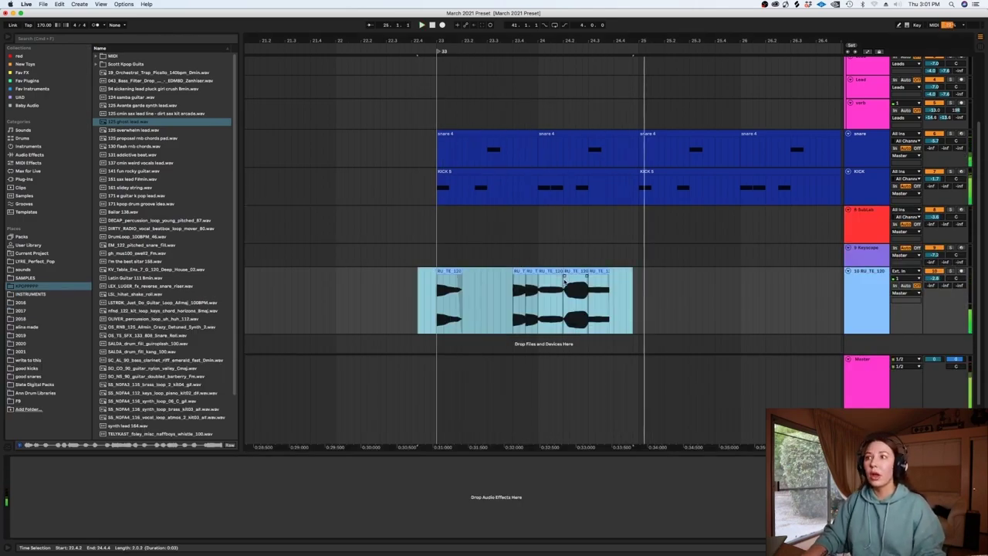
left_click(579, 275)
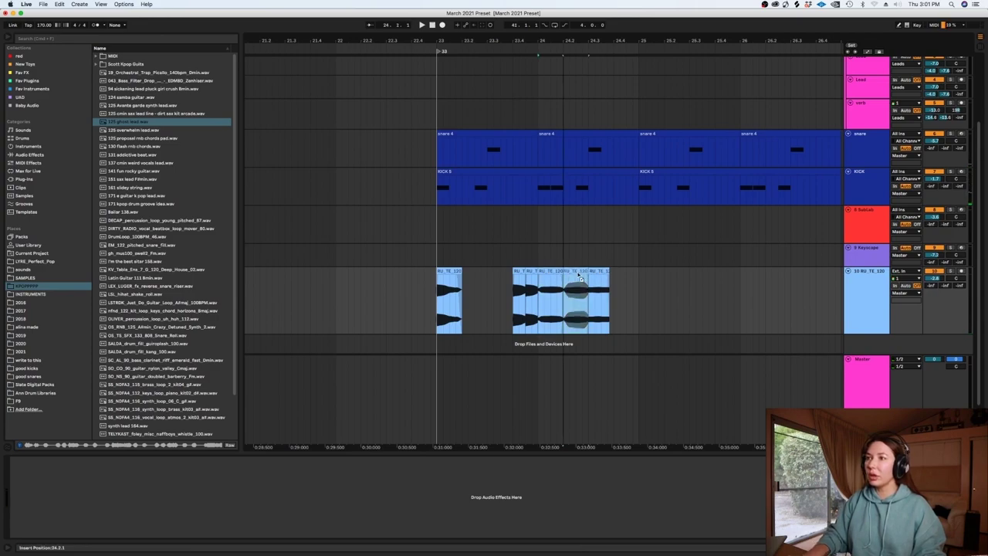
key("space")
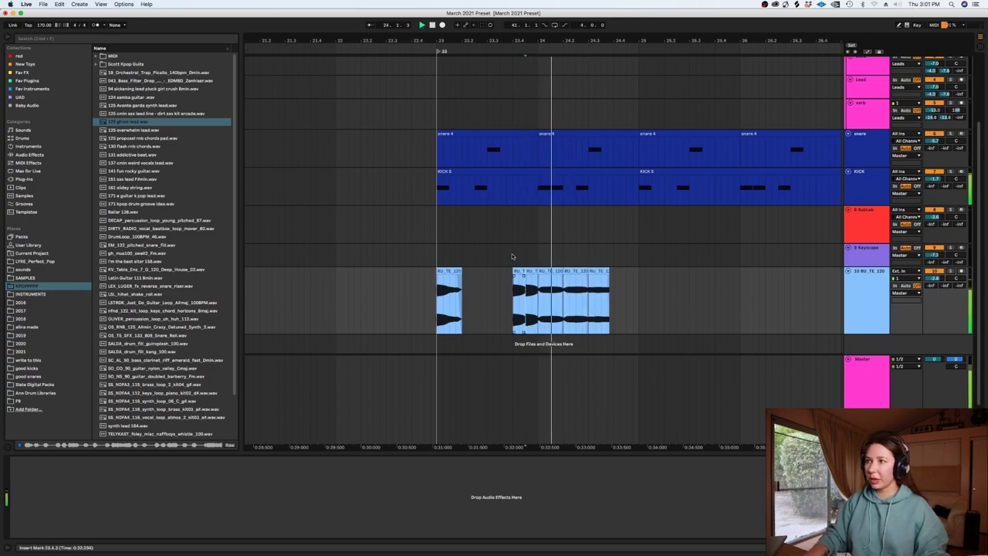
key("space")
Step: Draw a falling Transposition envelope in the first theremin chop, with a midpoint at about -4 st before the steeper drop
double_click(449, 271)
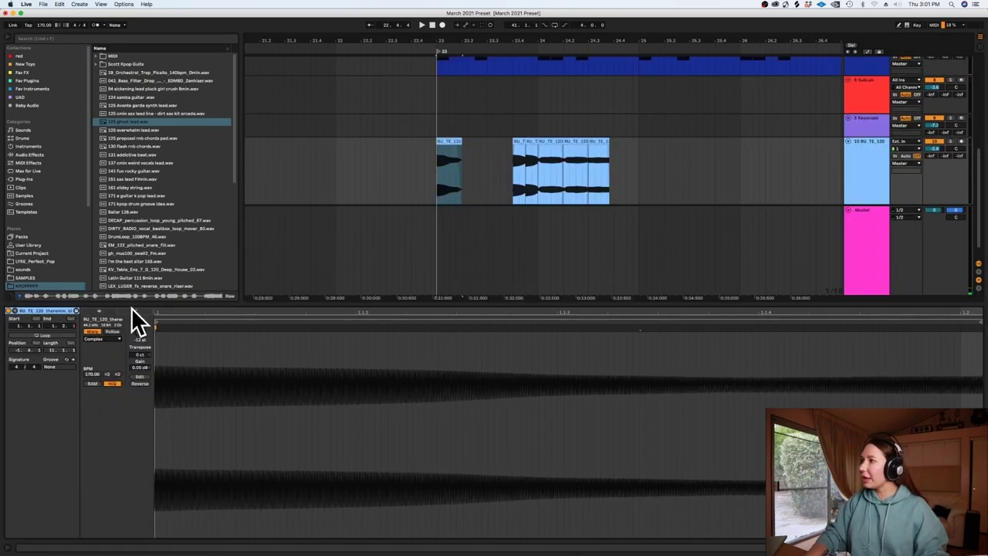
left_click(132, 310)
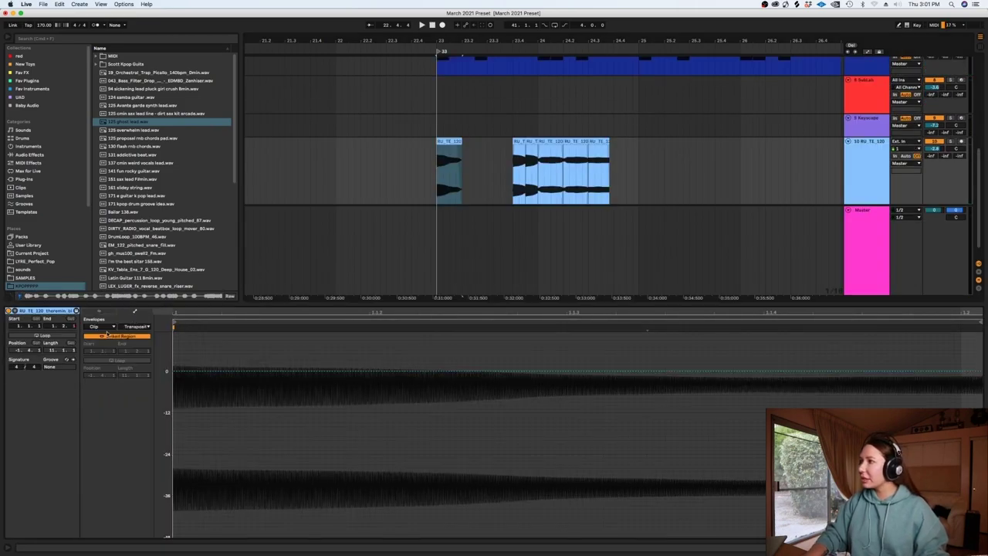
left_click_drag(978, 372, 978, 490)
key("space")
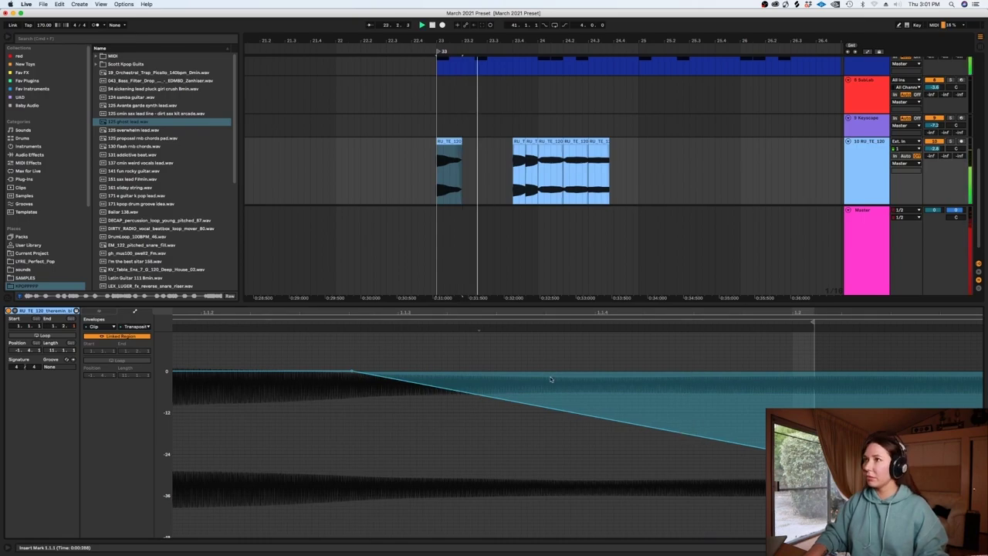
left_click_drag(520, 404, 521, 384)
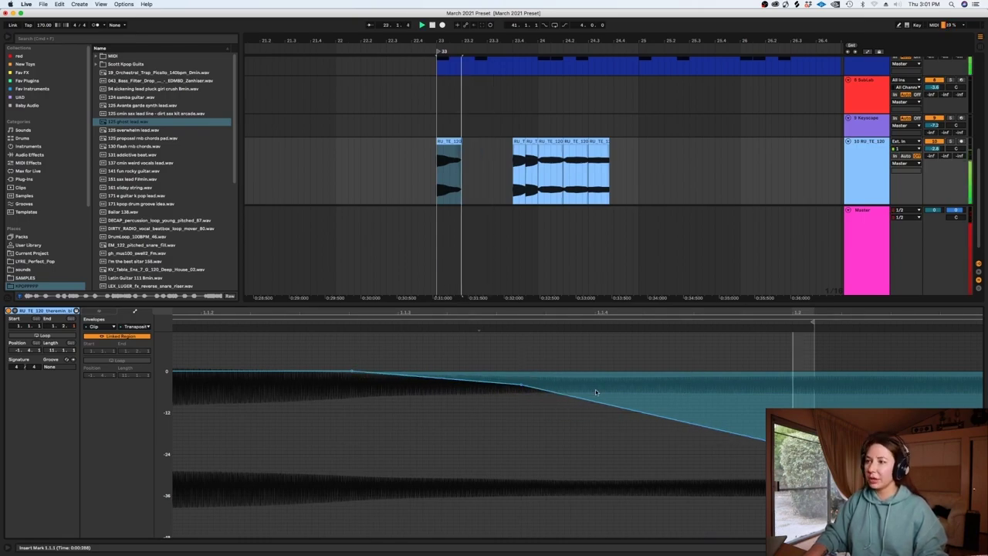
key("shift+Tab")
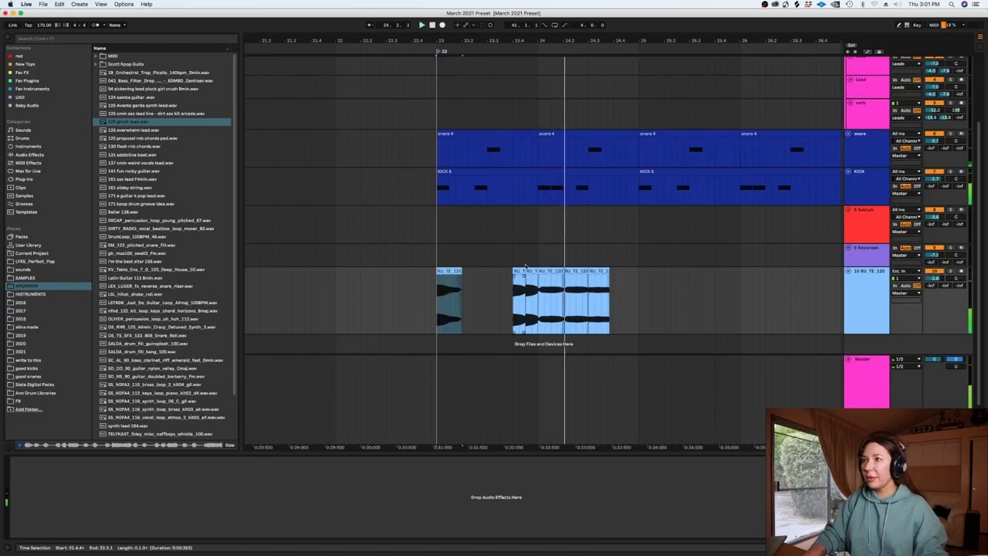
Step: Adjust the fades where the two short theremin chops at 23.4.1 meet, and play the phrase
left_click(523, 307)
left_click(522, 306)
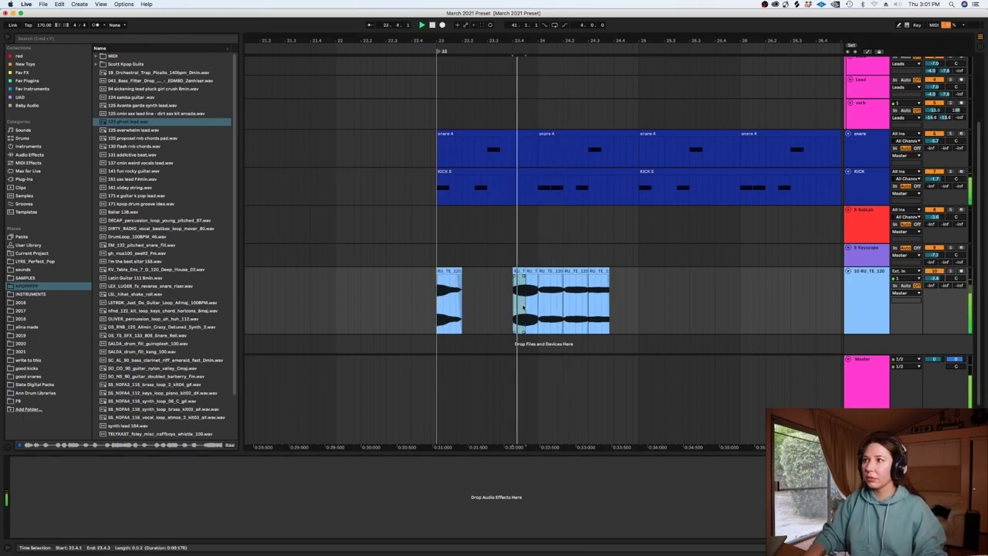
left_click(500, 289)
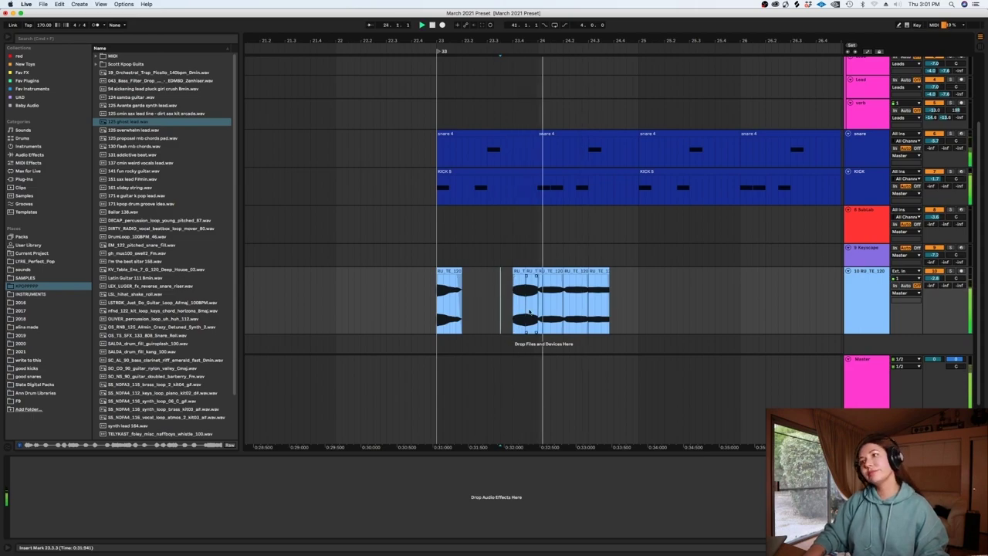
key("space")
Step: Draw a falling Transposition envelope in the last theremin chop at 24.3.1, with a point at about -6 st, and play the phrase
double_click(599, 272)
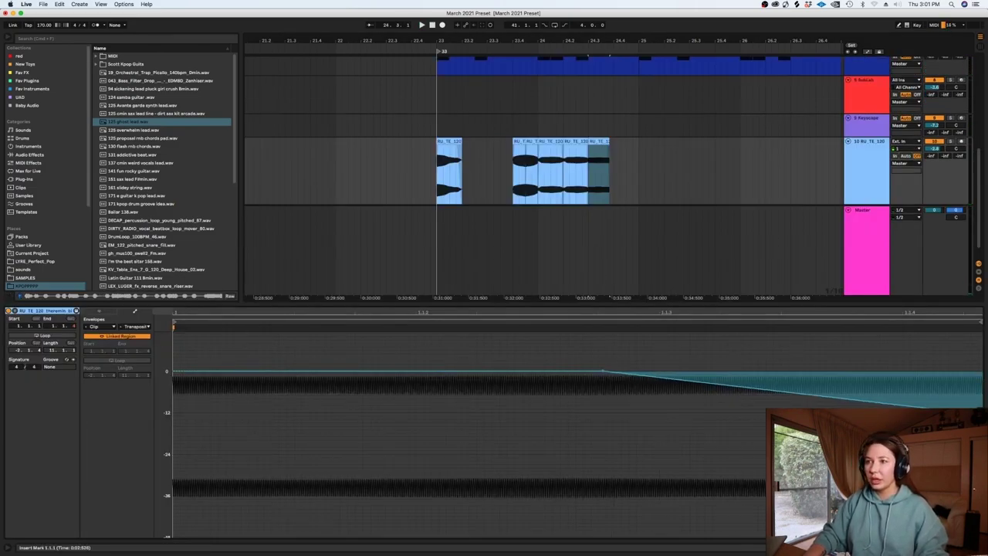
left_click(370, 186)
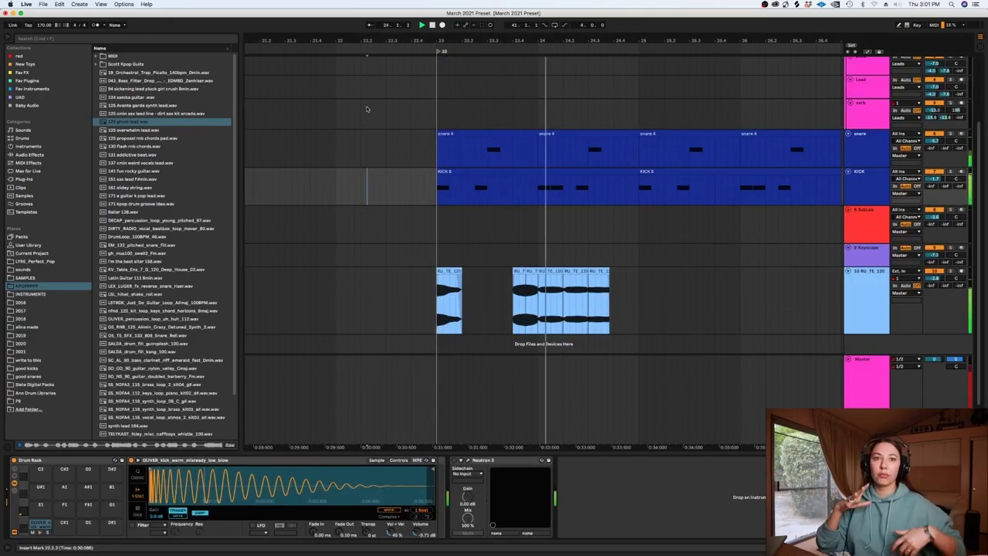
double_click(594, 283)
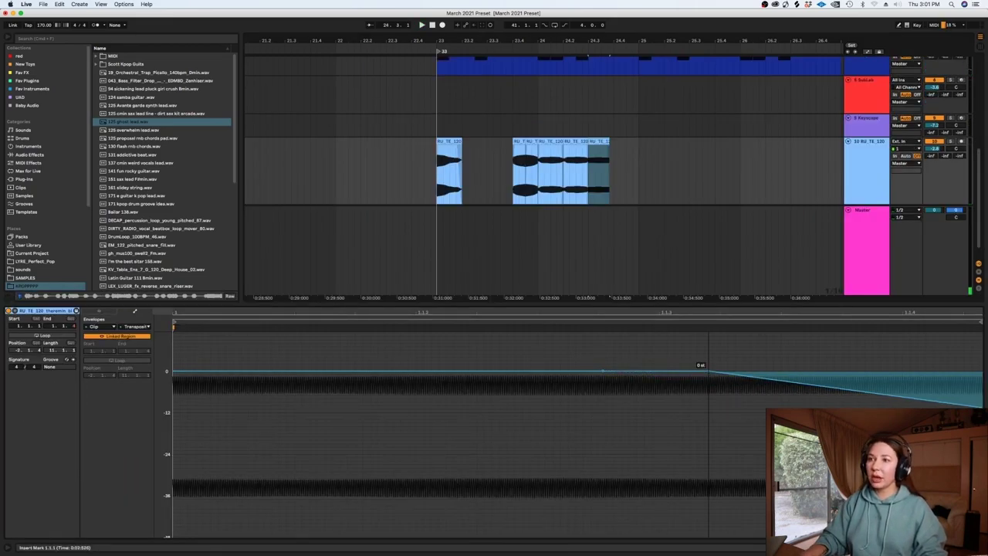
right_click(947, 405)
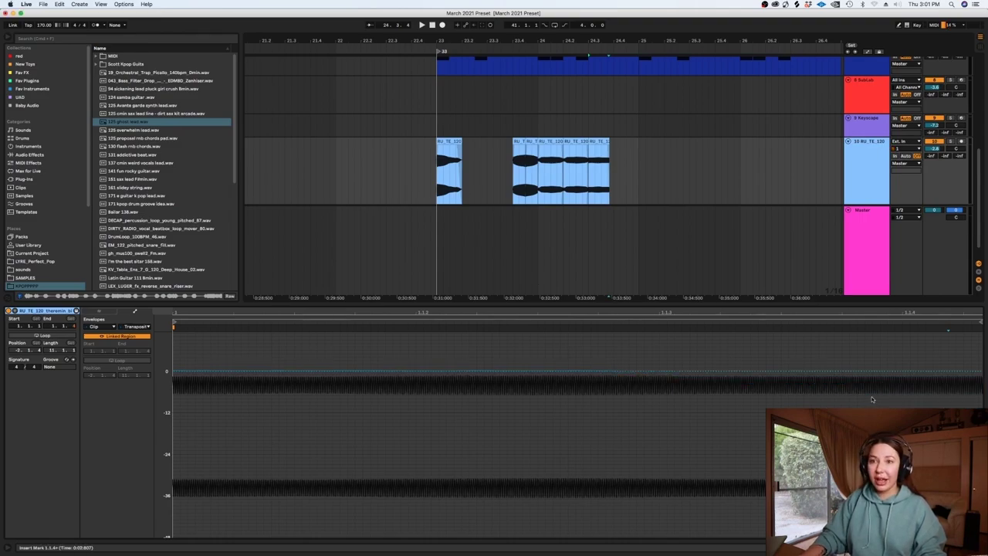
left_click_drag(920, 401, 915, 382)
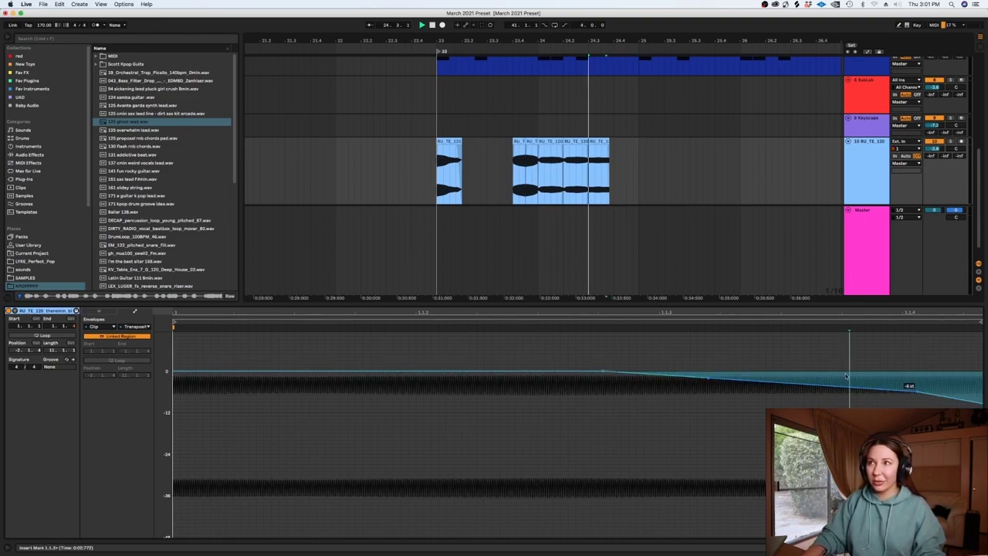
left_click(388, 174)
left_click(385, 303)
key("space")
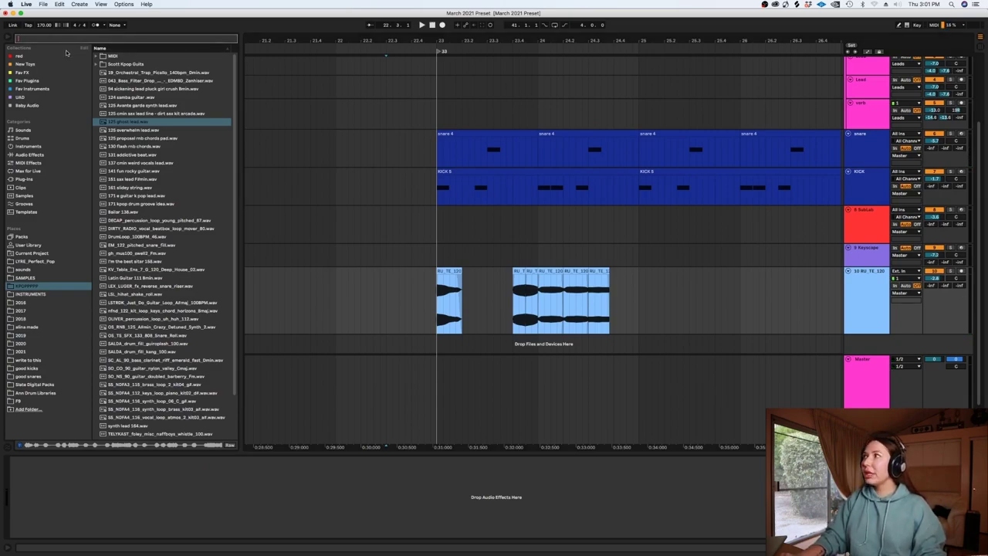
Step: Load ShaperBox 2 from the New Toys collection onto the theremin track with its Noise shaper, and play the phrase
left_click(24, 65)
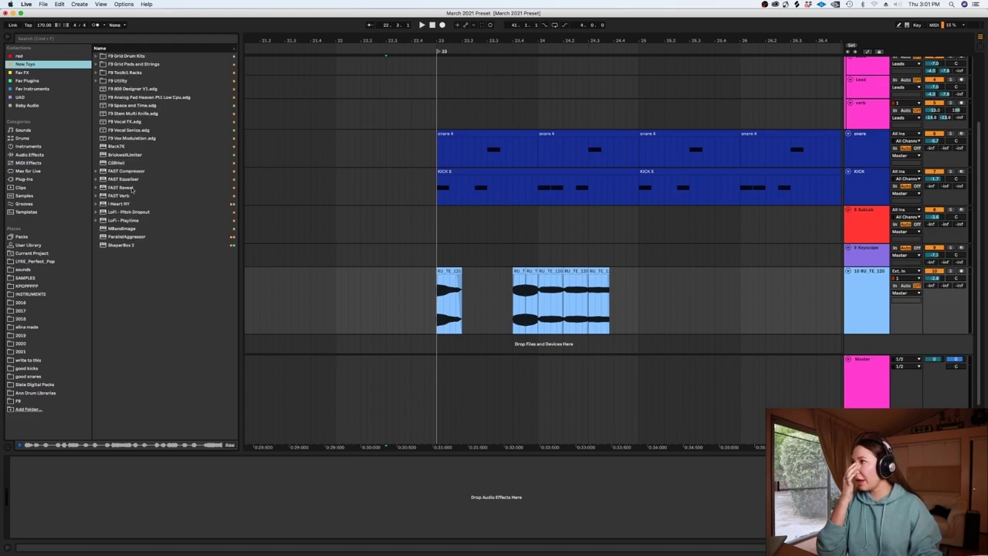
left_click(119, 245)
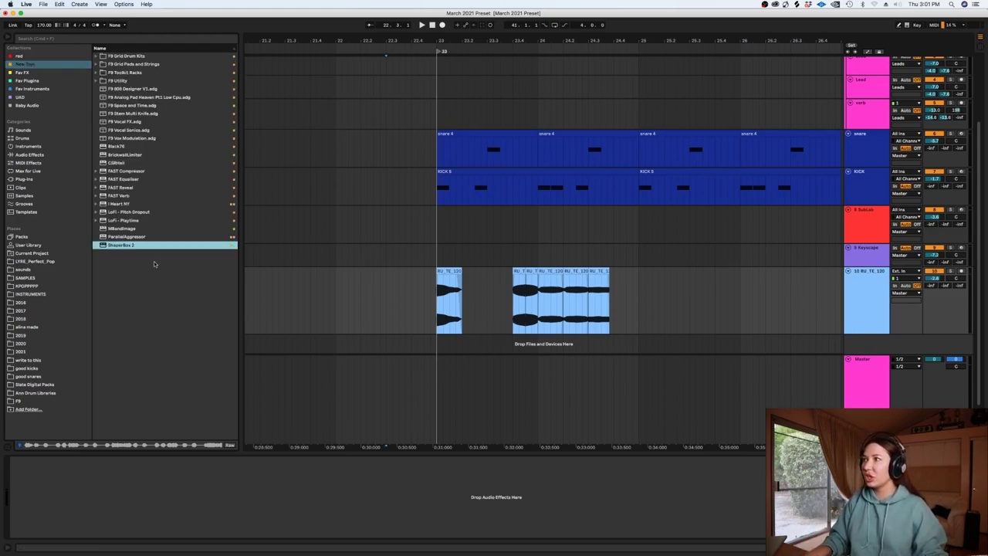
left_click_drag(432, 272, 434, 271)
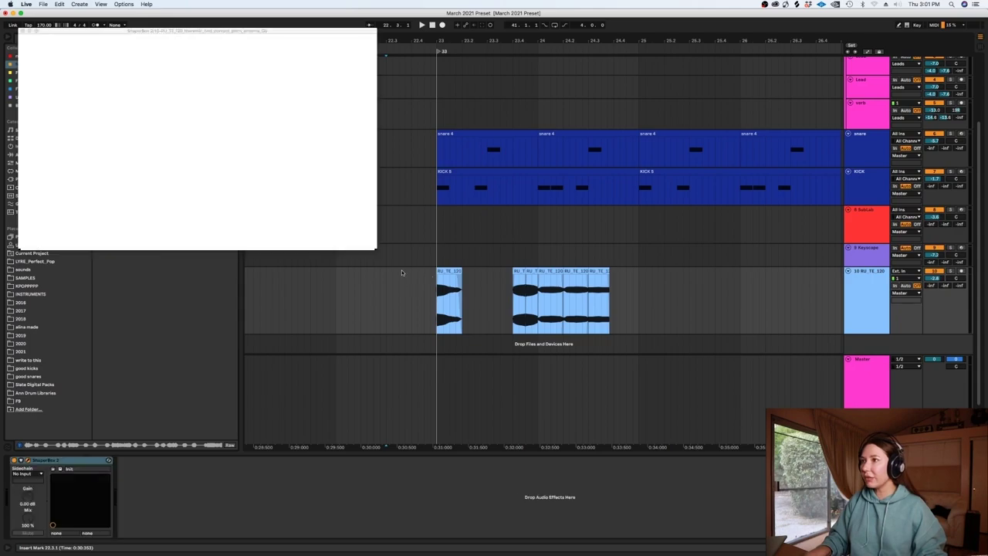
key("space")
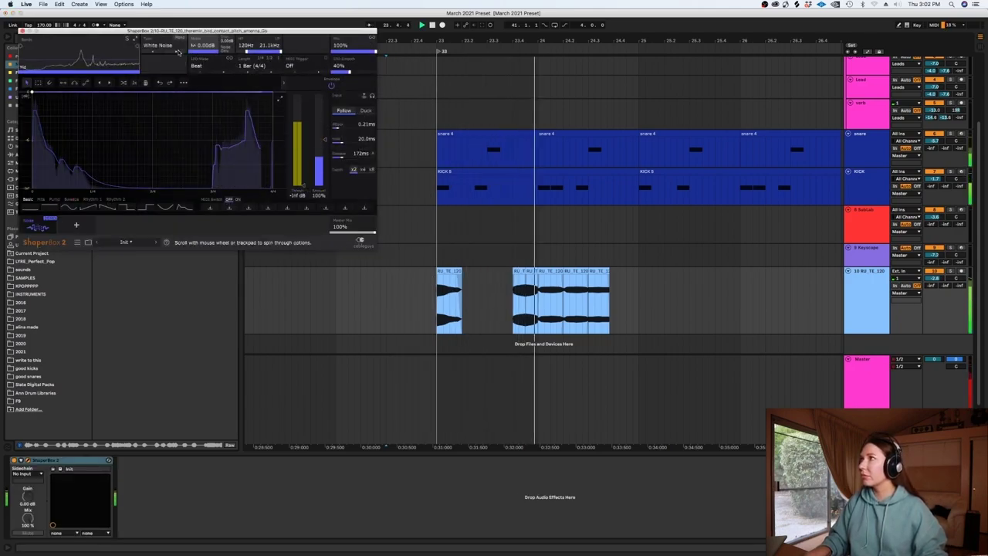
Step: Change the Noise shaper's type to Key Rattle and move the plug-in window clear of the browser
left_click(170, 46)
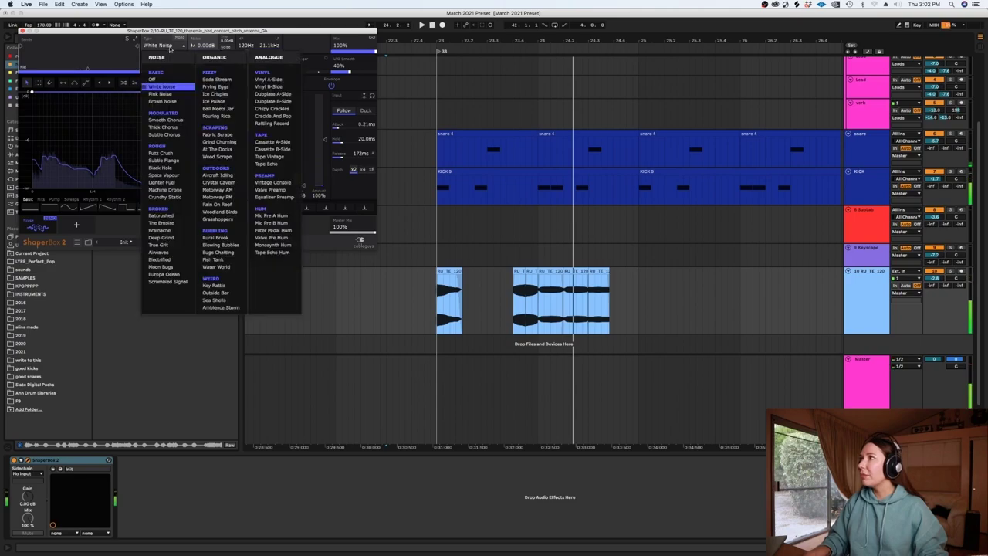
left_click(215, 285)
left_click_drag(155, 31, 247, 40)
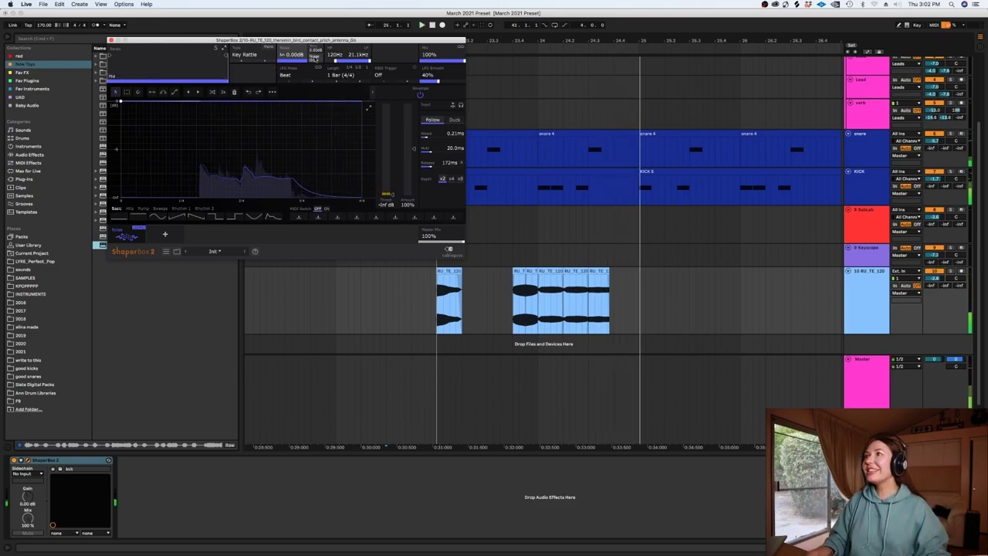
Step: Lower the Key Rattle noise level to about -12.4 dB during playback, stop, and close the plug-in window
scroll(293, 54, "down", 3)
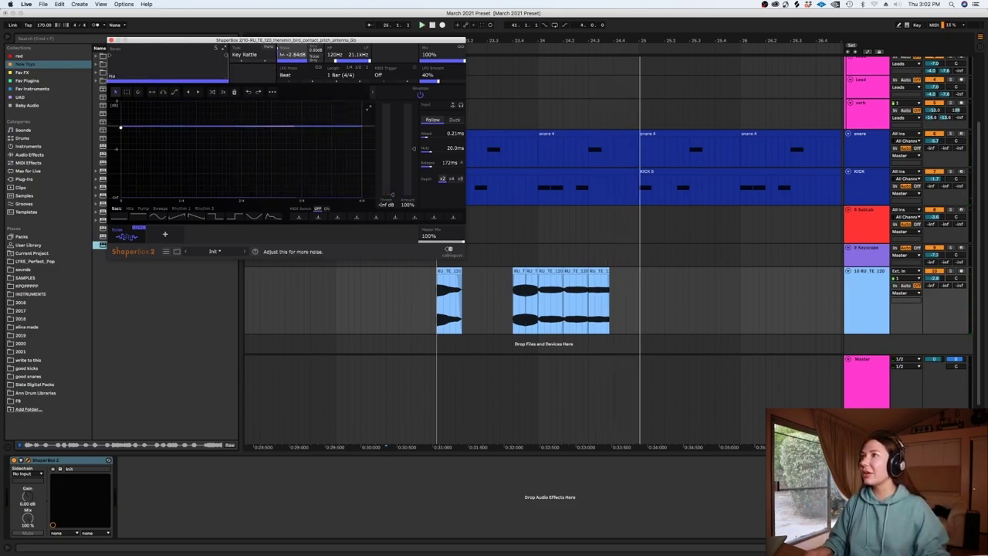
scroll(293, 54, "down", 5)
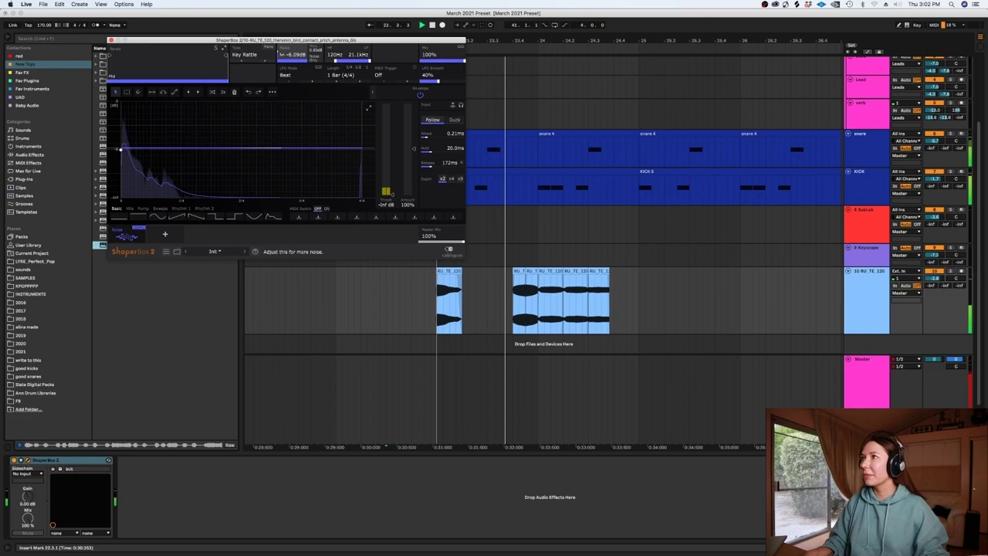
scroll(294, 59, "down", 2)
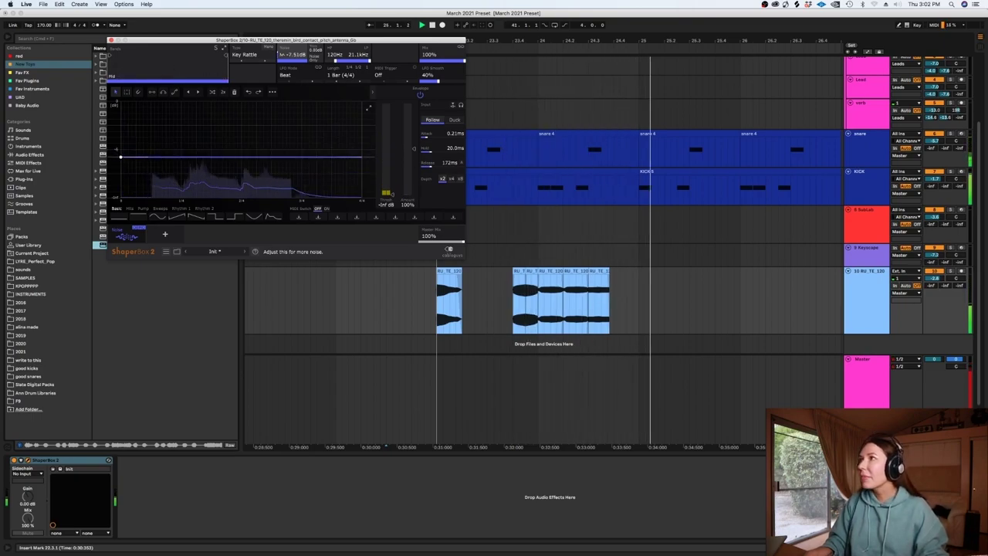
scroll(294, 59, "down", 4)
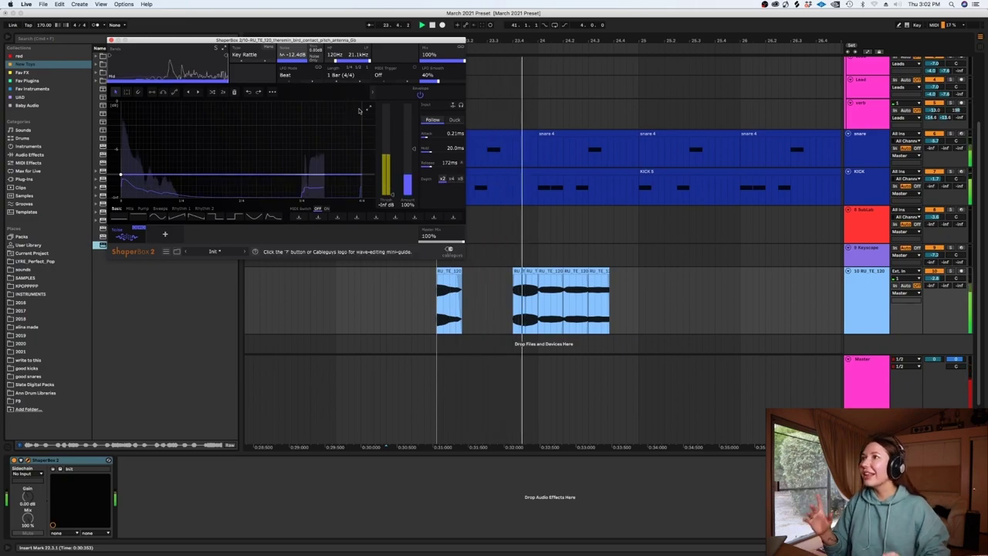
key("space")
left_click(111, 39)
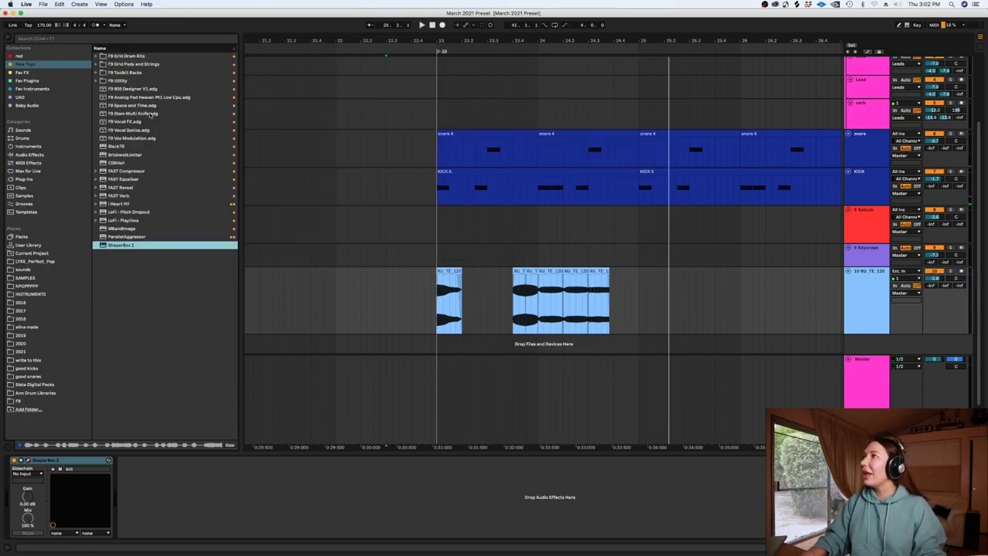
Step: Reopen ShaperBox 2, add the Crush shaper and switch off the Noise shaper during playback
left_click(29, 460)
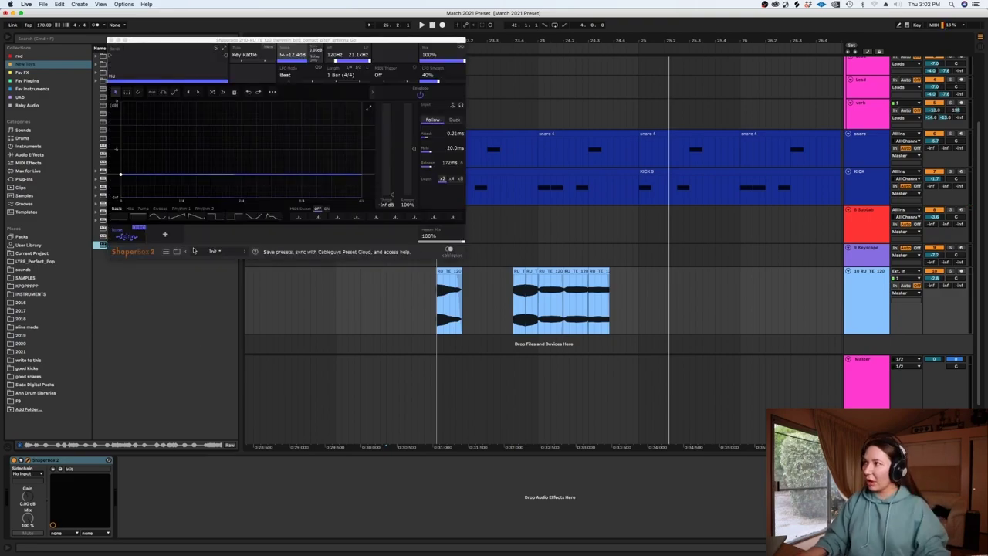
left_click(165, 234)
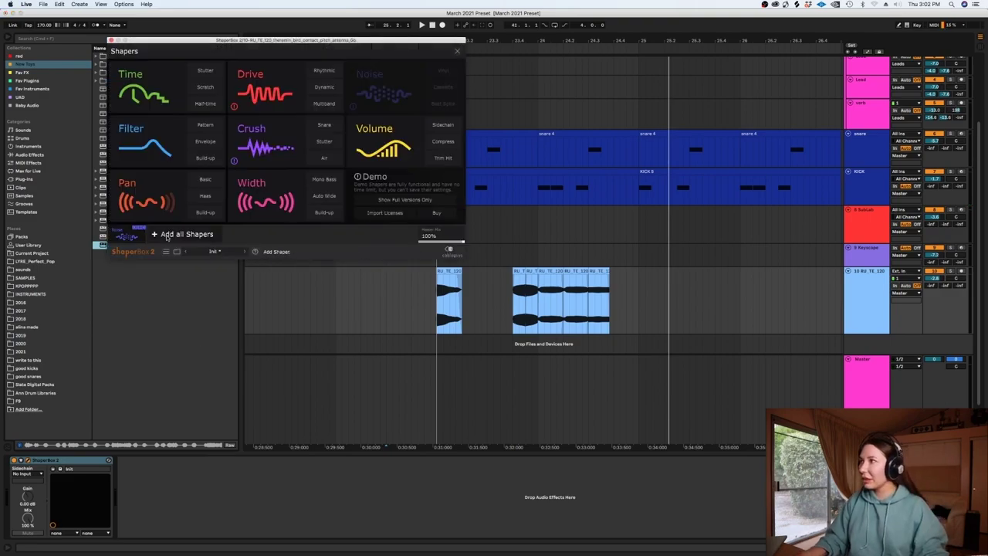
left_click(273, 130)
key("space")
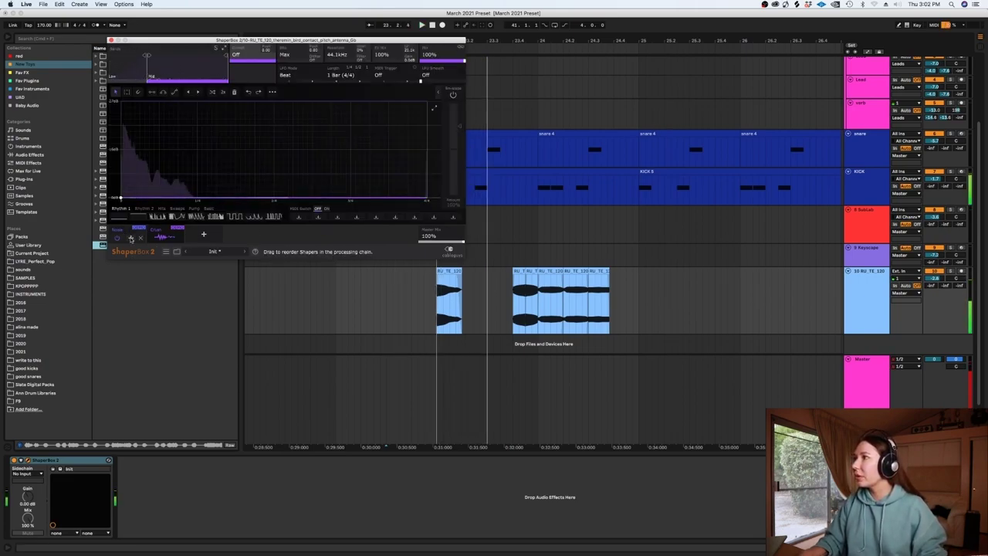
left_click(118, 239)
Step: Shape the Crush amount as a curve dipping from 27 dB mid-bar, and lower the Crush mix to about 6%
left_click(190, 220)
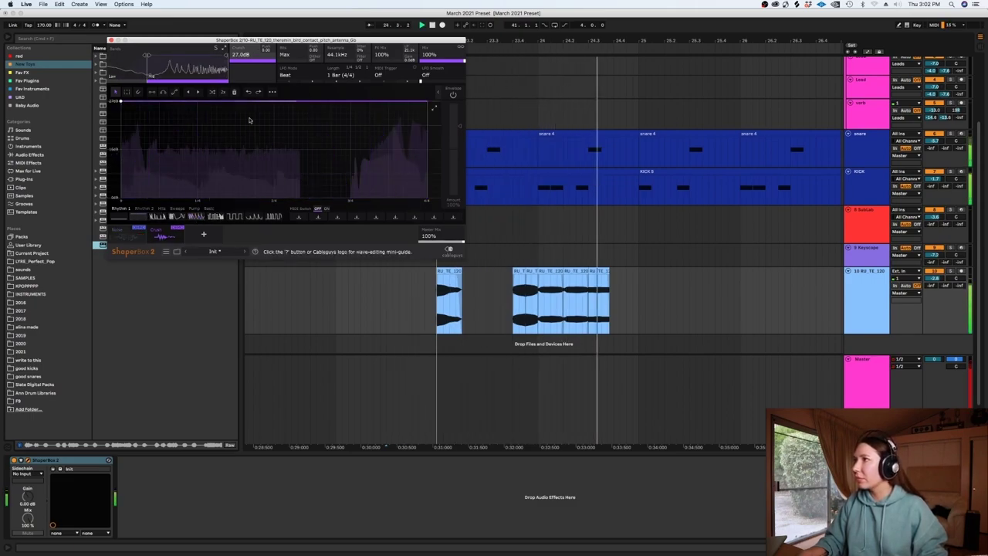
left_click_drag(247, 102, 251, 176)
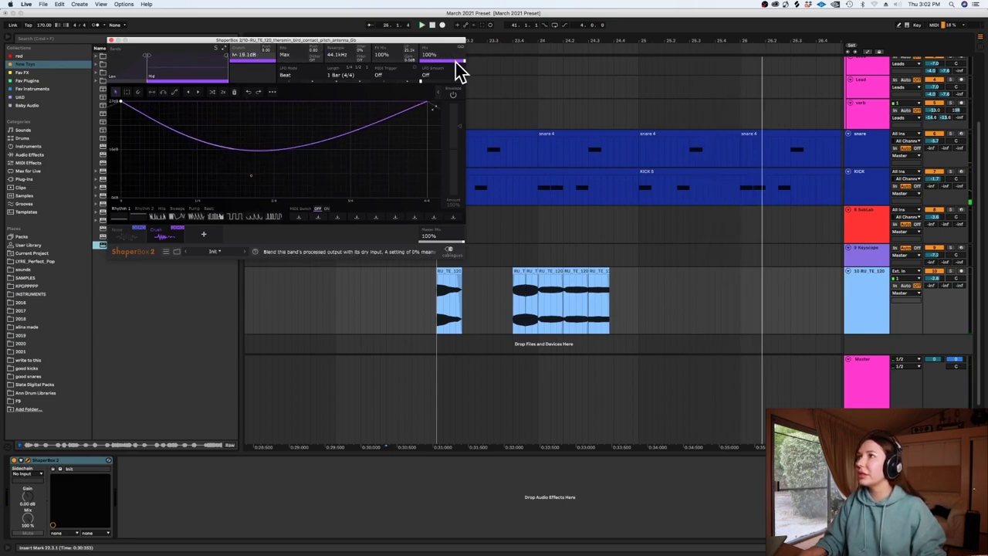
key("space")
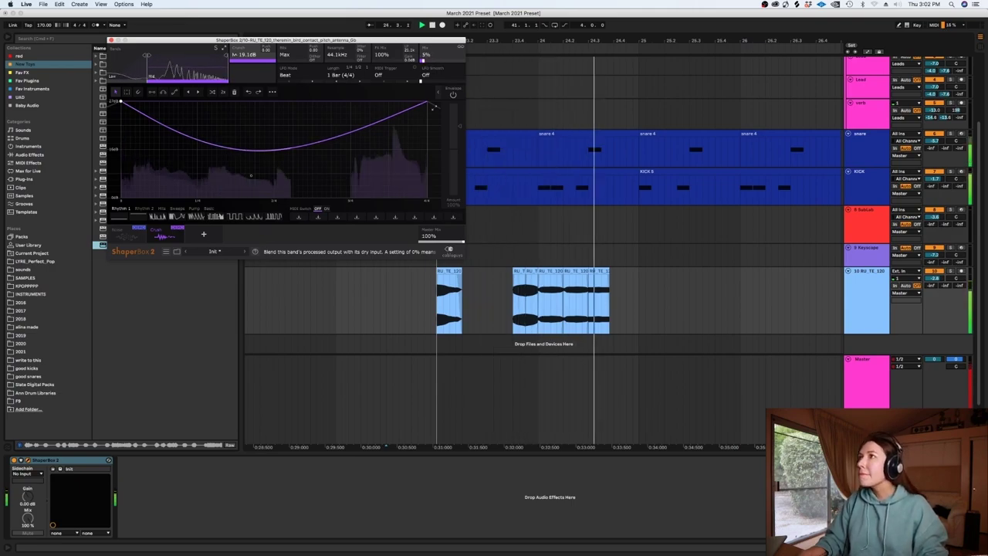
key("space")
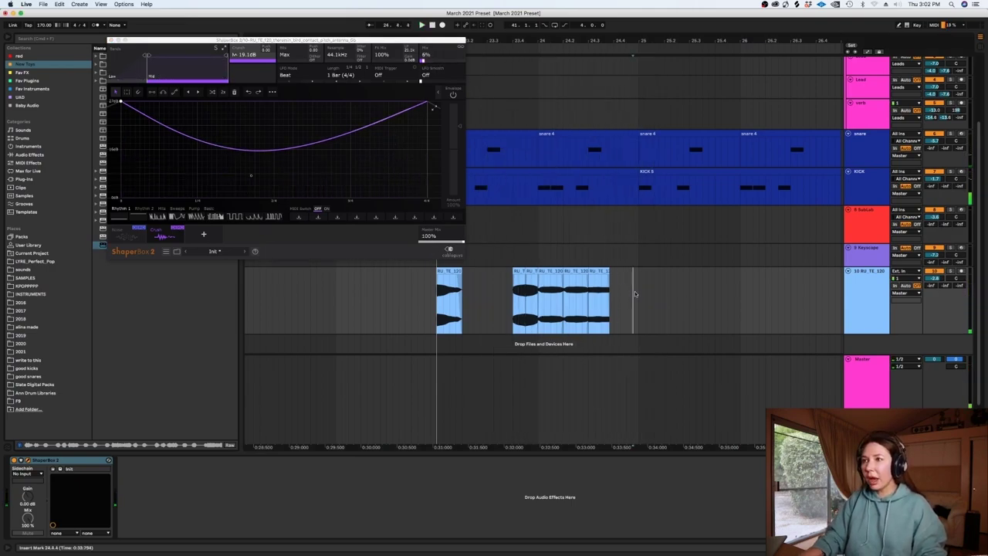
Step: Duplicate the two-bar theremin phrase from bar 23 so it repeats from bar 25, and play both phrases
left_click_drag(635, 291, 433, 302)
key("ctrl+d")
left_click(269, 301)
key("space")
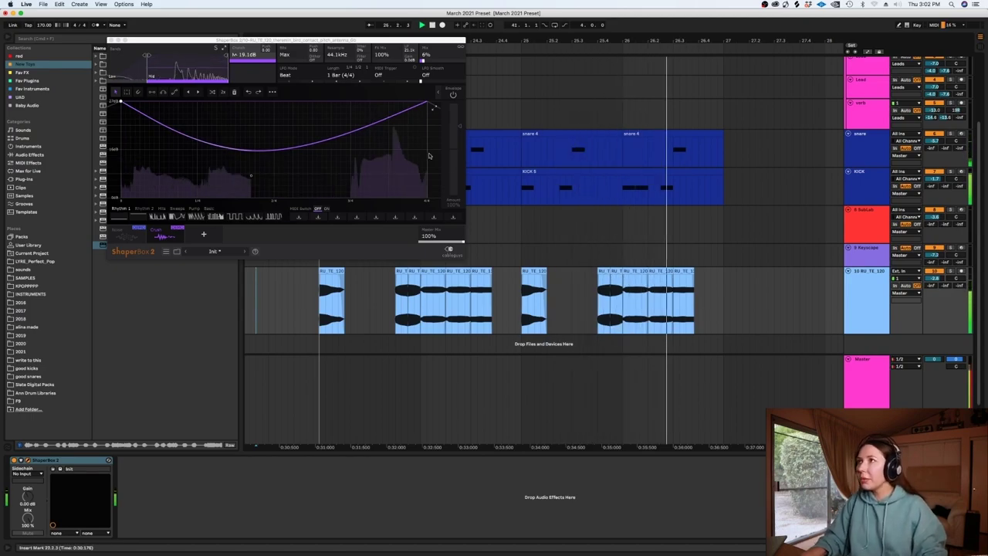
key("space")
Step: Cut the second phrase's last theremin chop down to a short stab and repeat it as a stutter up to the end of bar 26
left_click(683, 290)
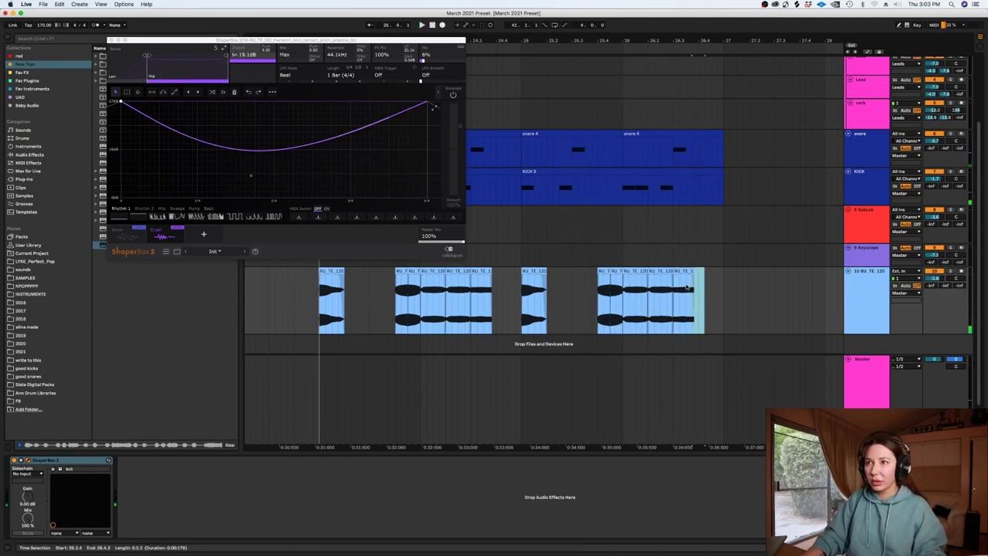
left_click(689, 272)
key("space")
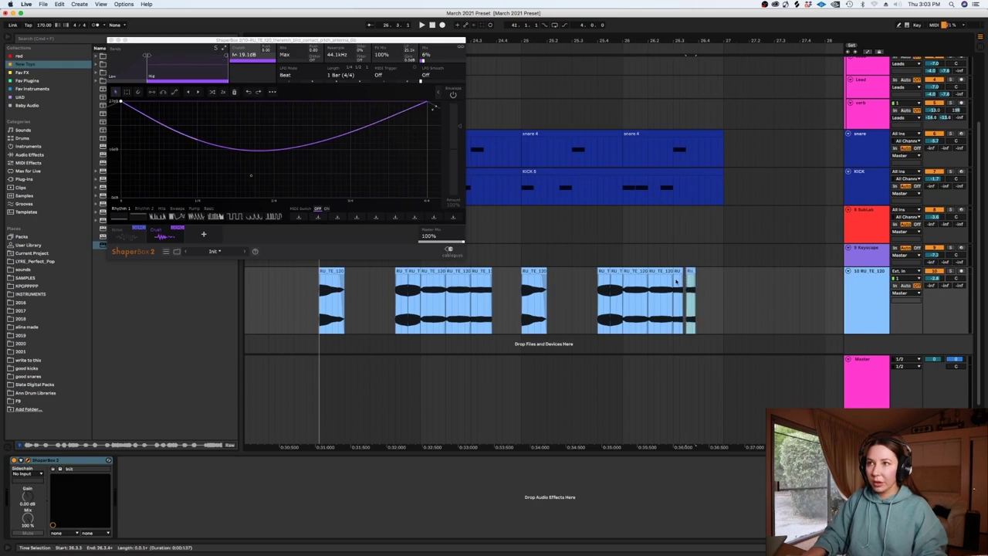
key("super+d")
key("super+d")
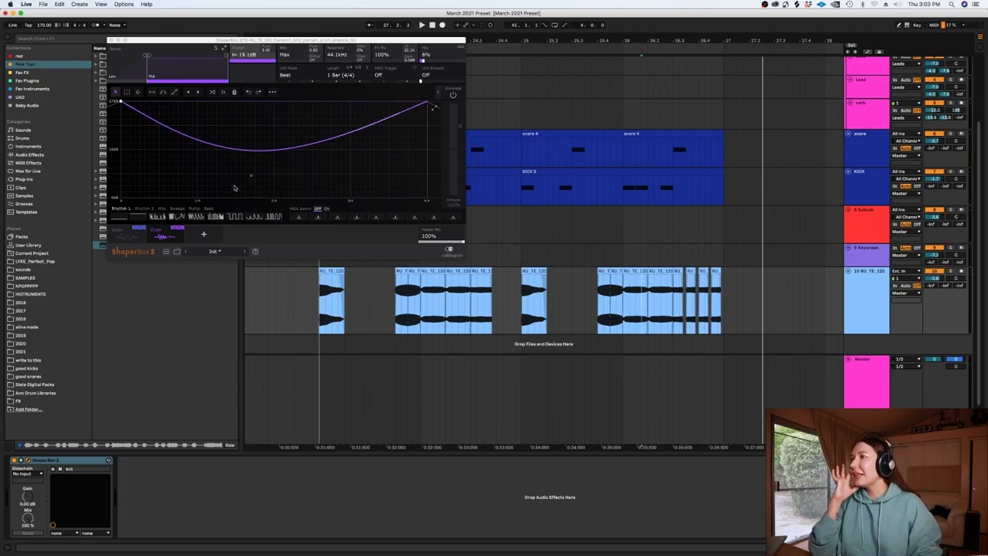
Step: Lower the Crush bit depth to about 4.05 and its mix to 1% while playing the stuttered ending
left_click(285, 55)
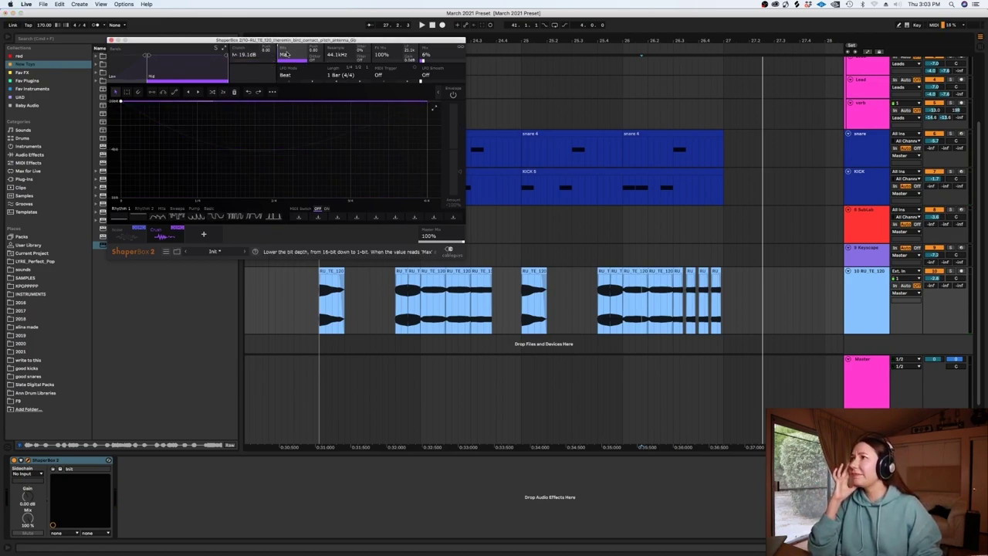
key("space")
left_click_drag(287, 54, 288, 61)
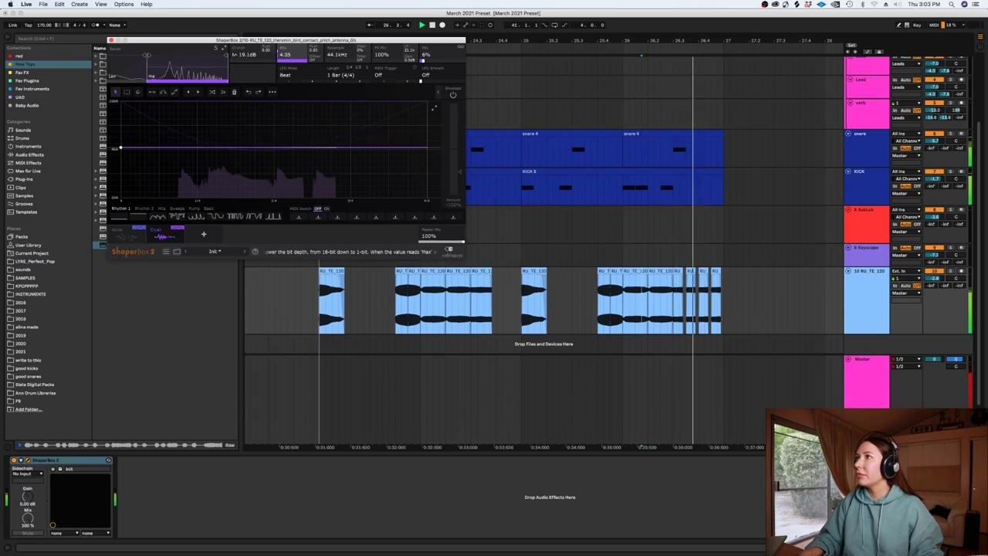
key("space")
key("space")
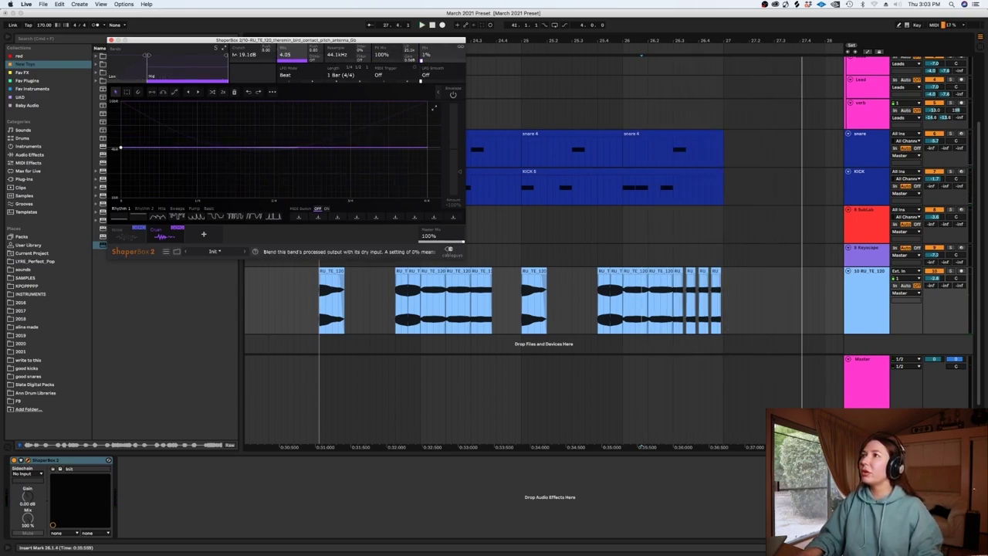
key("space")
Step: Apply a preset wave to the Crush bit depth and play the theremin phrase from 22.4.4
left_click(314, 303)
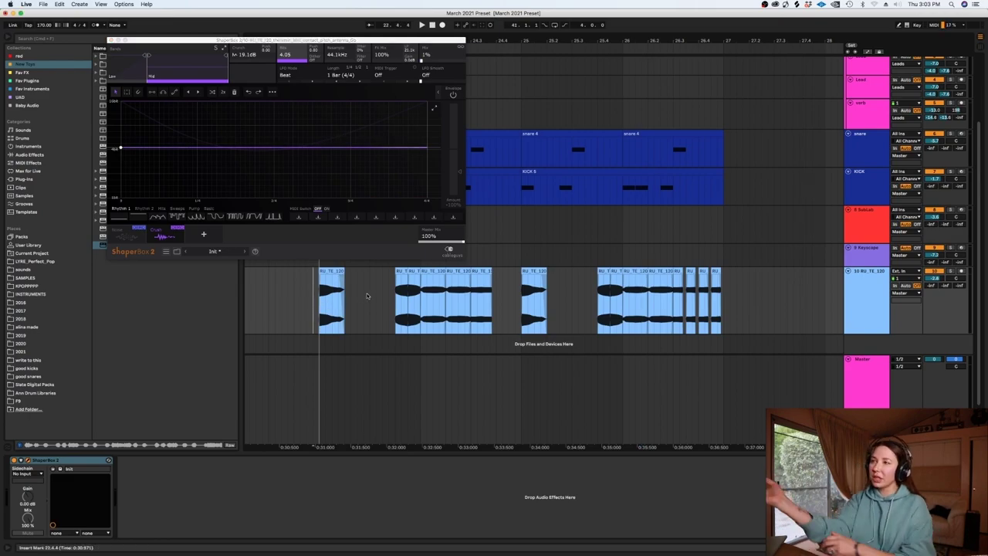
left_click(233, 216)
key("space")
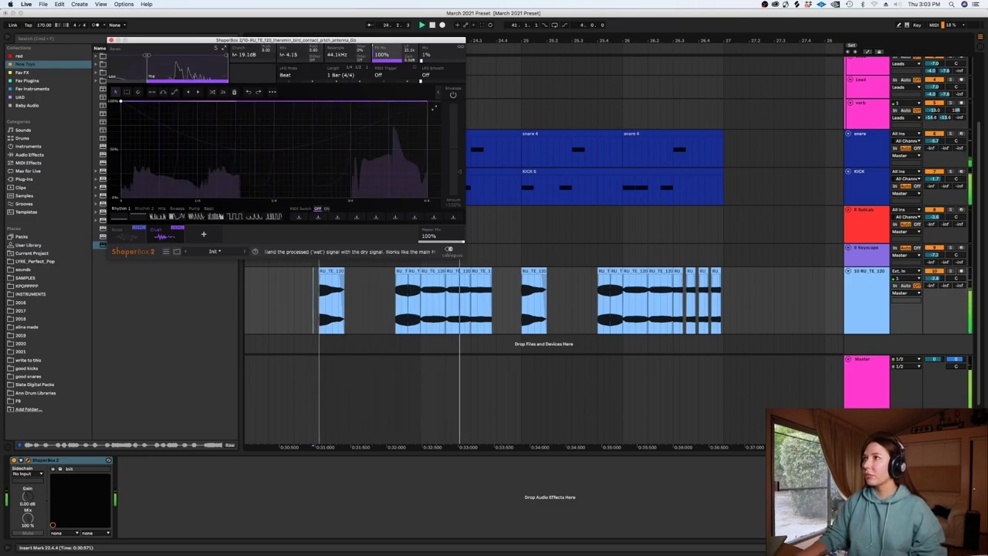
Step: Try a flat Crush FX Mix of about 57% during playback and compare it with ShaperBox bypassed
left_click_drag(382, 54, 382, 91)
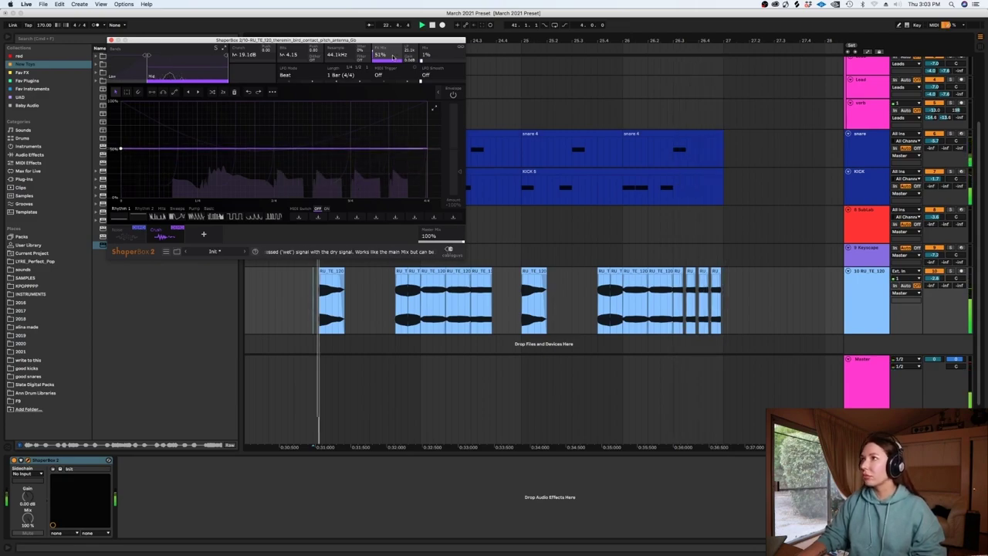
left_click_drag(390, 54, 390, 48)
left_click(13, 463)
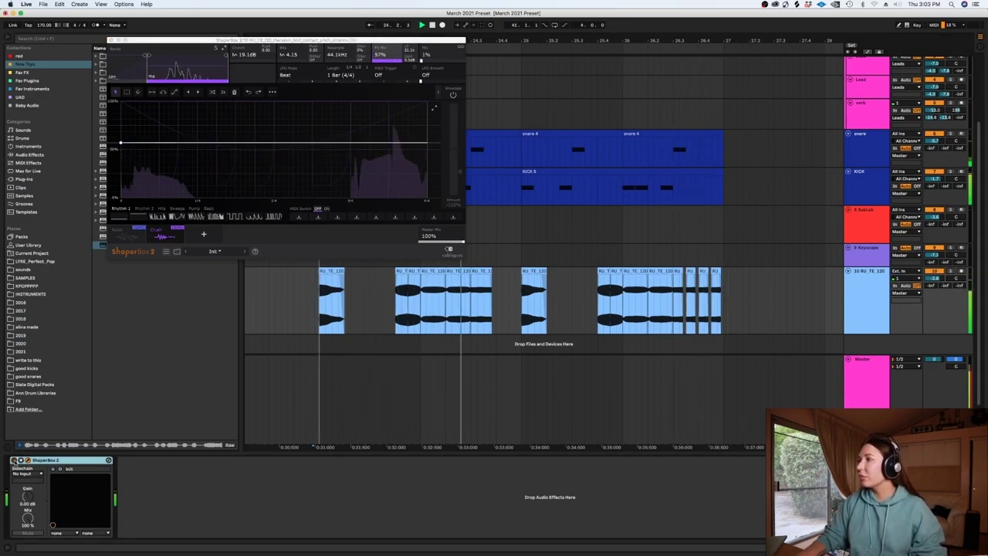
Step: Apply a stepped Rhythm 1 preset wave to the Crush FX Mix, raise the band mix to 9%, and toggle ShaperBox to compare
left_click(216, 217)
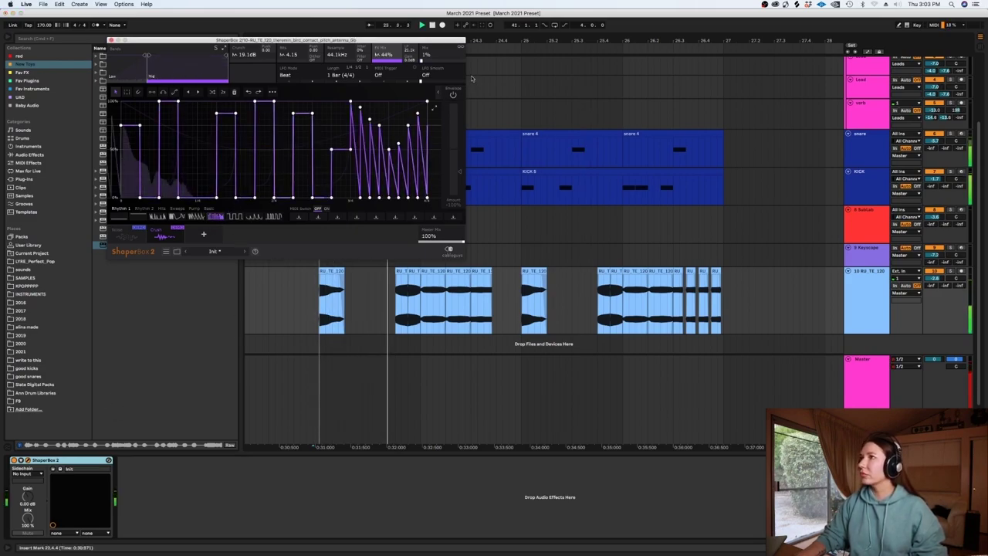
left_click_drag(424, 63, 423, 59)
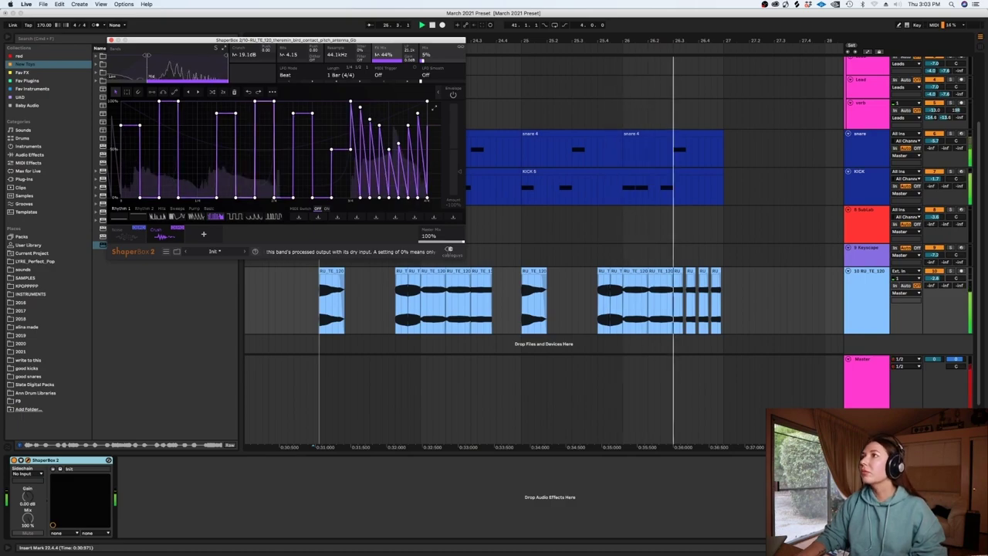
left_click(13, 461)
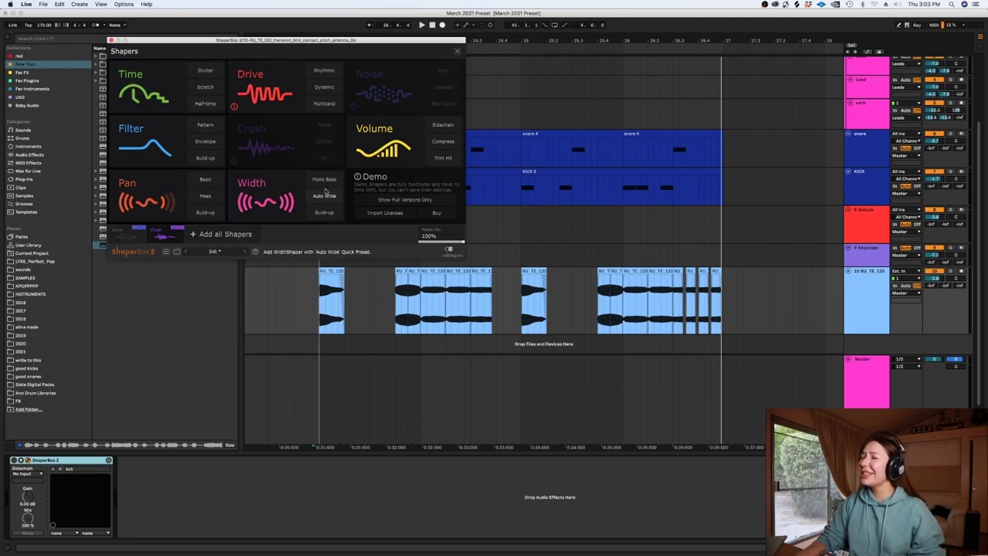
Step: Add a Drive shaper with a curve peaking mid-bar at about 70%, set its mix to 17%, and close ShaperBox 2
left_click(271, 86)
left_click_drag(228, 199, 276, 131)
key("space")
left_click_drag(437, 56, 435, 68)
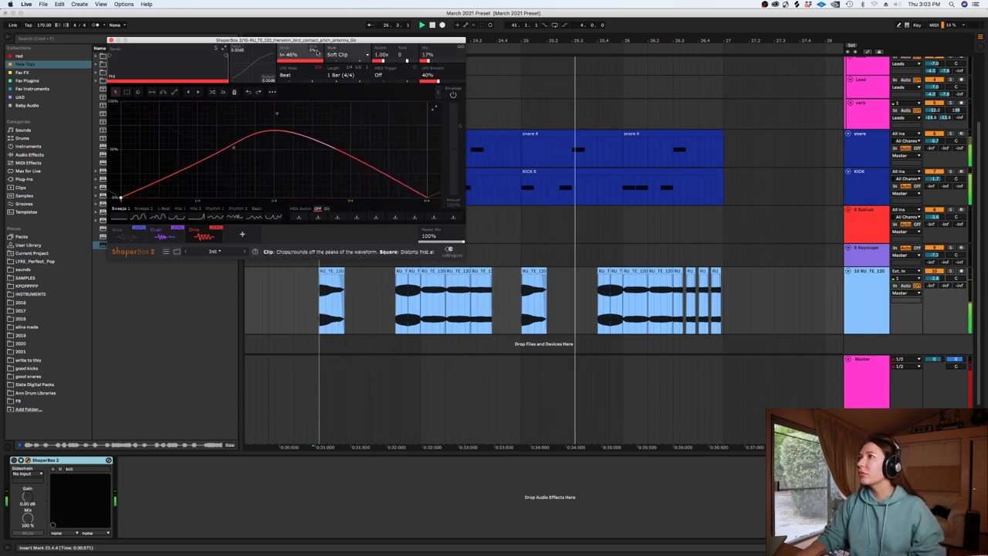
left_click(359, 57)
key("space")
left_click(110, 39)
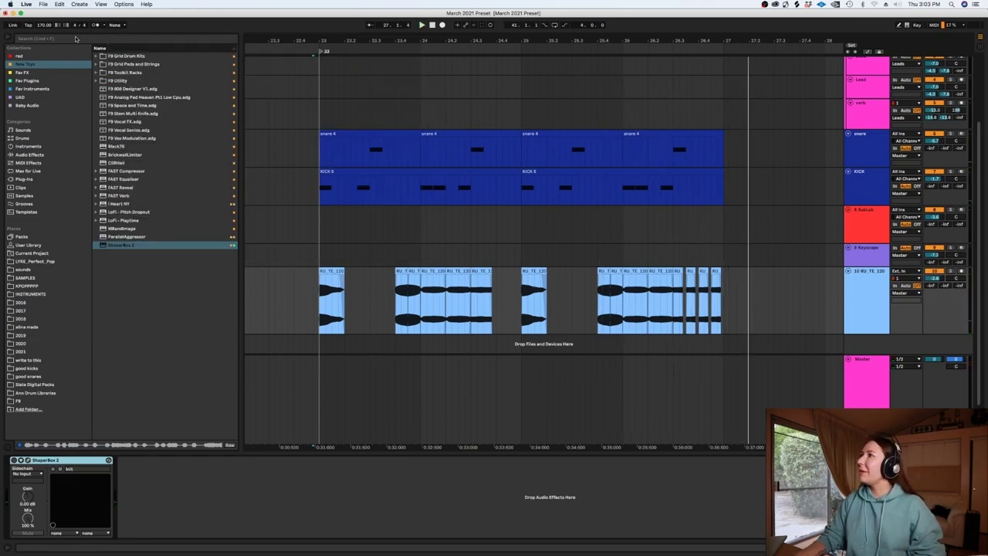
Step: Search all browser results for "spaced", add SpacedOut to the theremin track, and set the playback start at 22.4.4
left_click(76, 37)
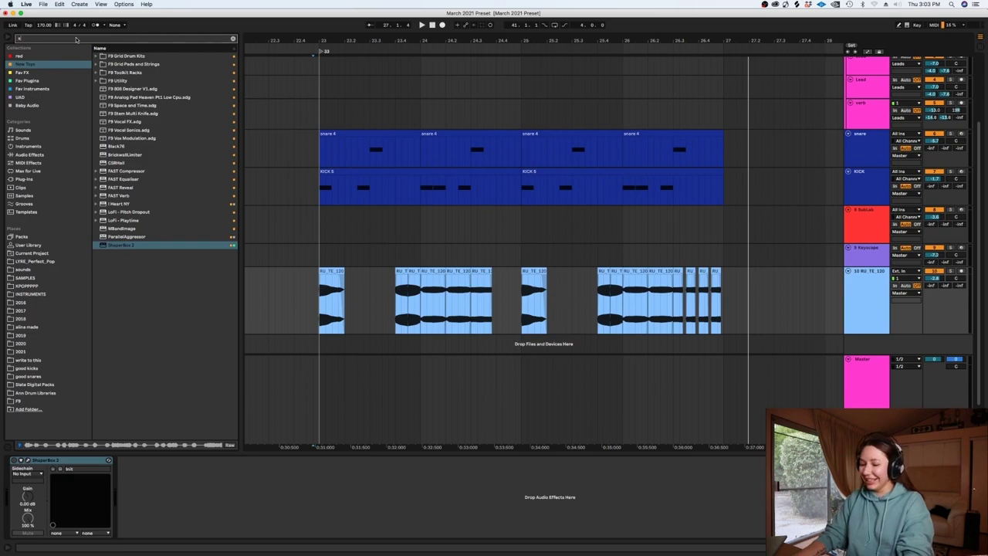
type("spaced")
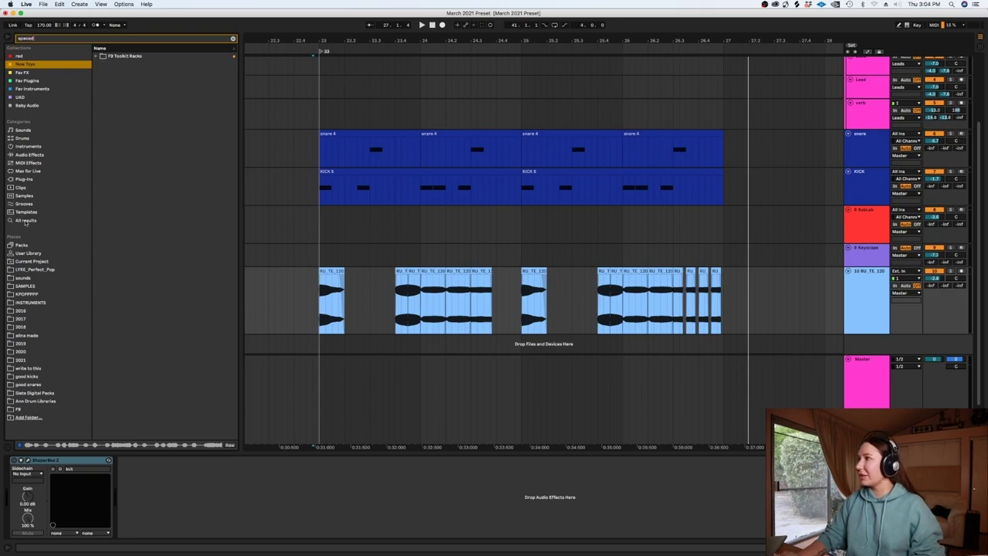
left_click(25, 221)
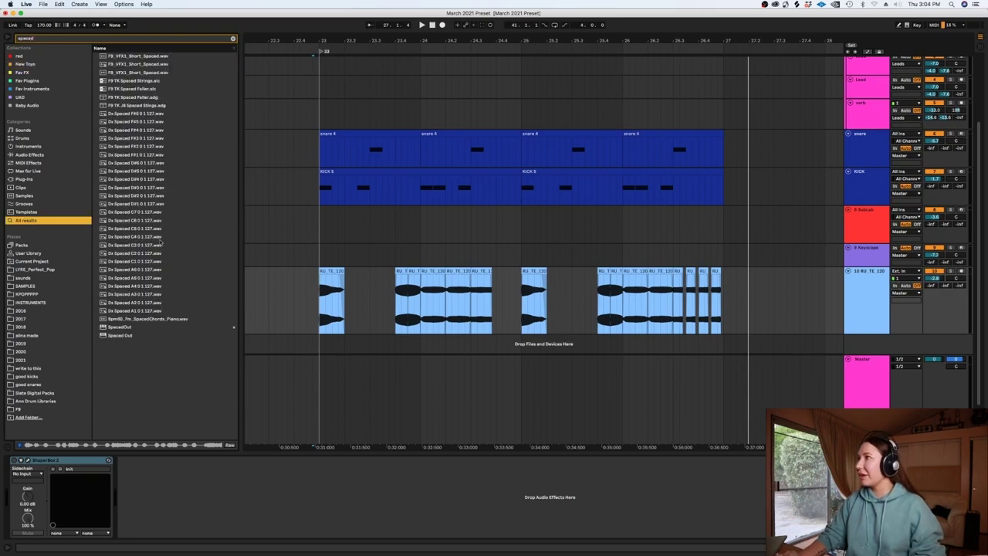
left_click(121, 327)
left_click_drag(312, 298, 314, 298)
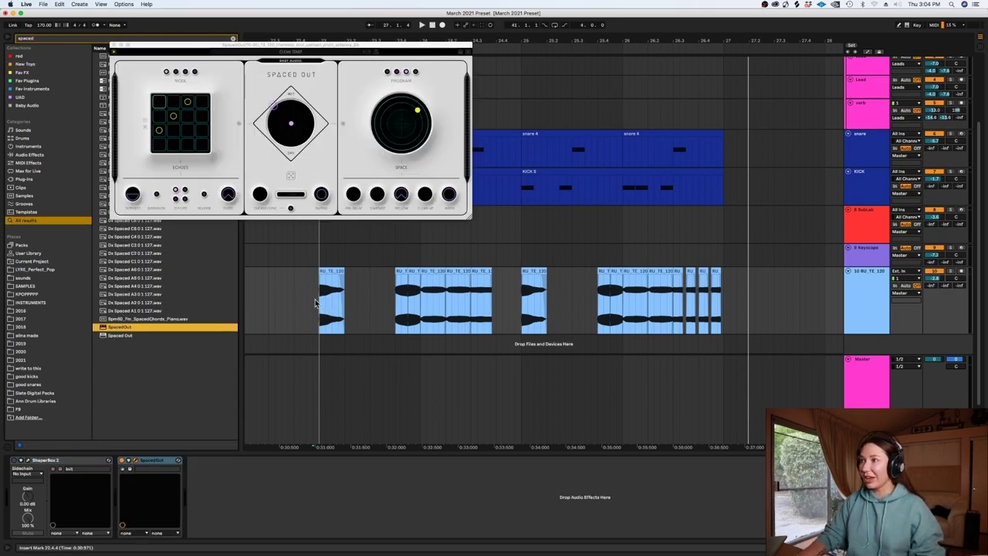
Step: While the phrase plays, add three more echoes on SpacedOut's grid, pull its mix toward dry, and move the Space point near the centre
key("space")
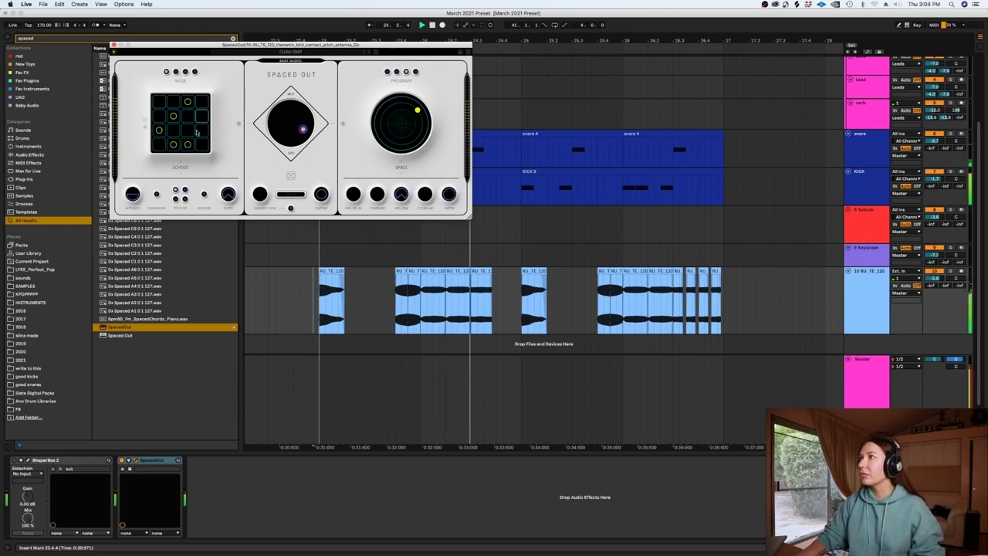
left_click(403, 119)
left_click_drag(403, 120, 392, 135)
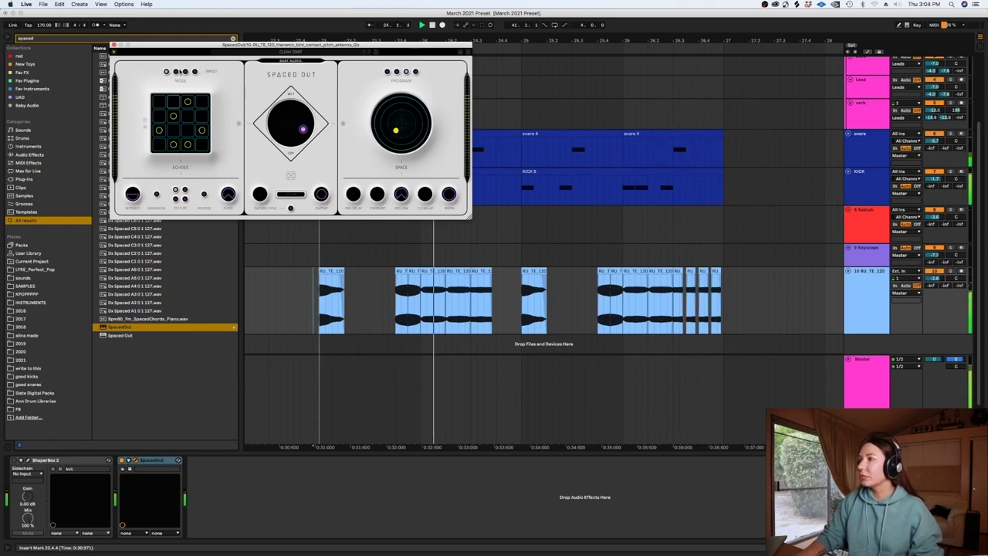
left_click(113, 44)
Step: Search the browser for "doubler" and add the saved vocal doubler rack after SpacedOut on the theremin track
left_click(67, 40)
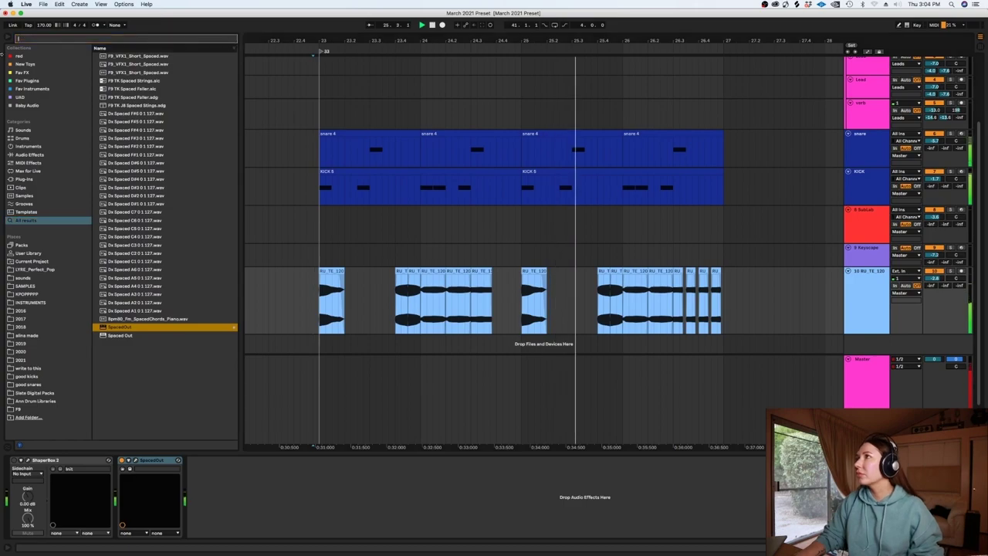
type("decap")
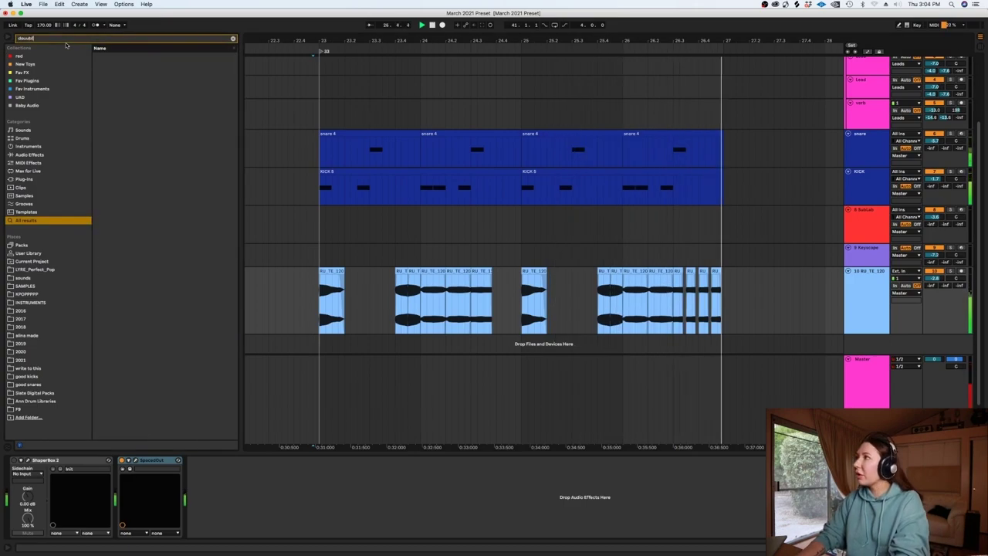
type("ler")
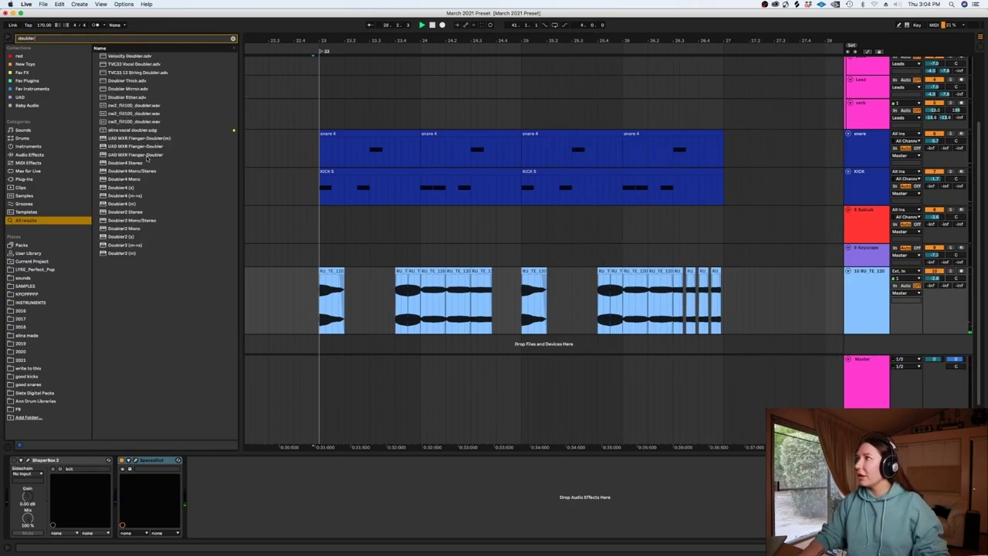
left_click(168, 129)
left_click_drag(318, 274, 318, 275)
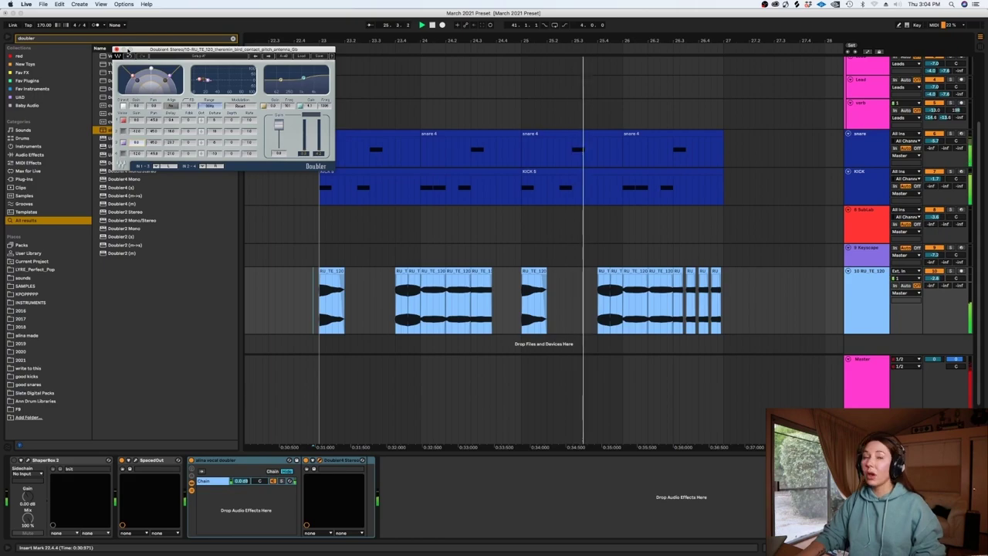
Step: Compare the phrase with SpacedOut toggled off and on, and pull SpacedOut's mix further toward dry
left_click(213, 460)
key("space")
key("space")
left_click(122, 460)
left_click(136, 460)
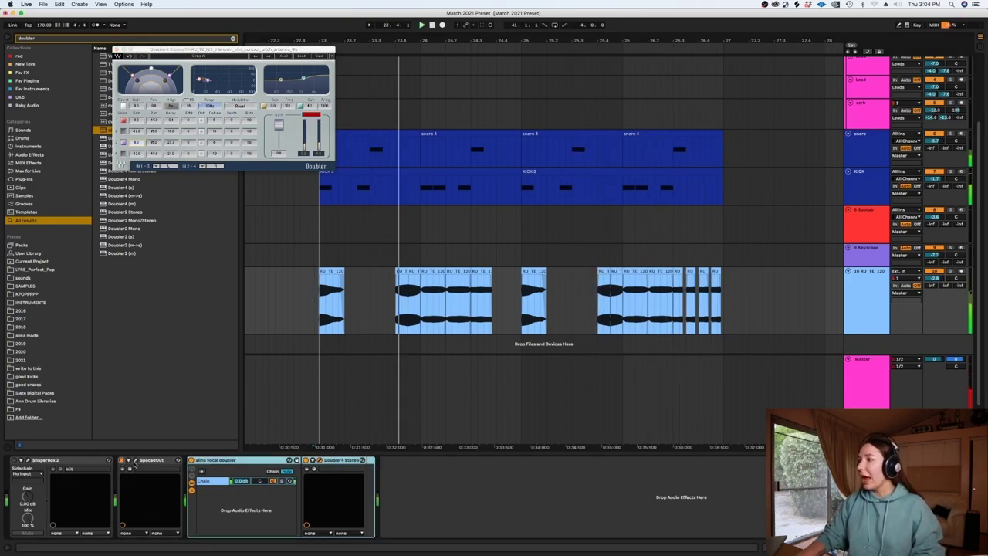
left_click_drag(302, 129, 294, 138)
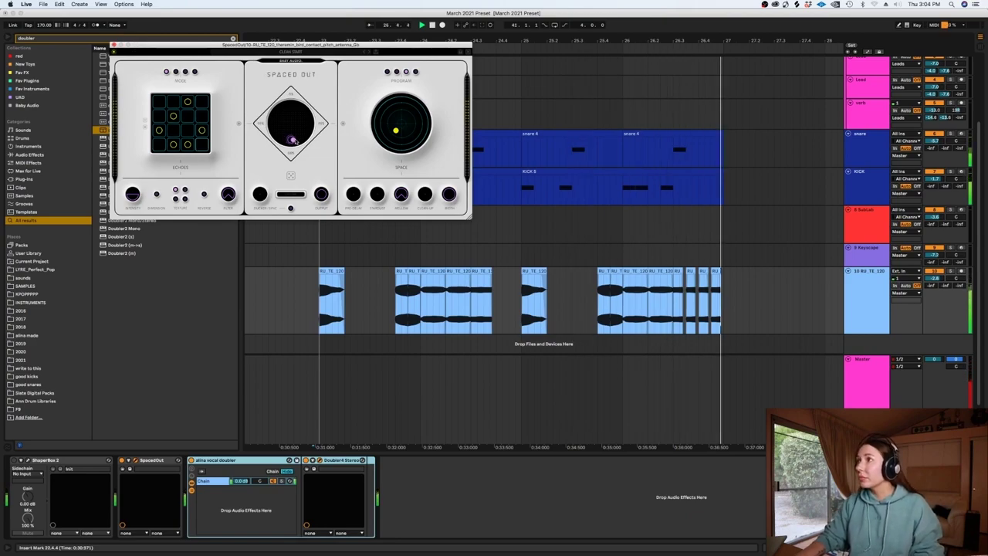
key("space")
Step: Open the last two stuttered theremin chops of bar 26 in the clip view and play the ending
left_click(662, 286)
left_click(703, 271)
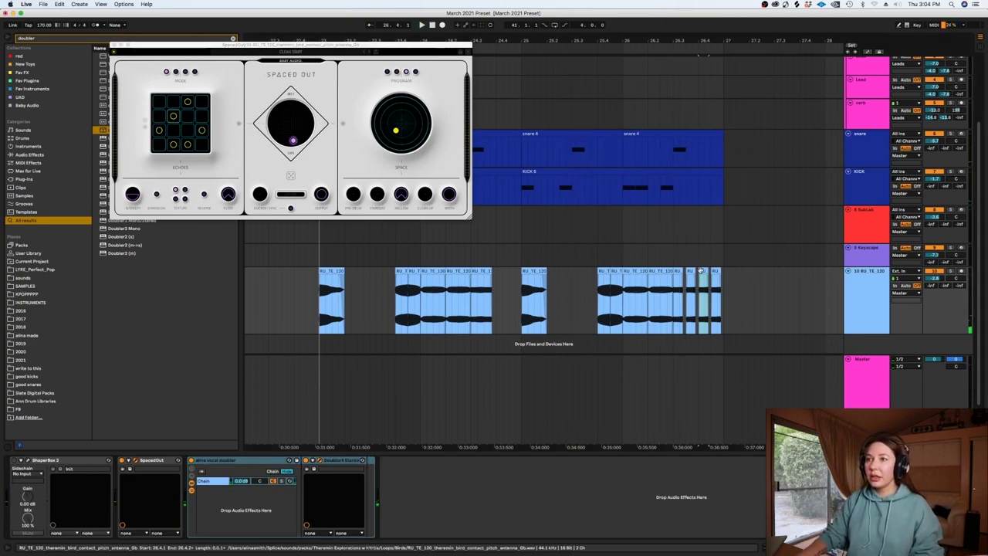
double_click(716, 269)
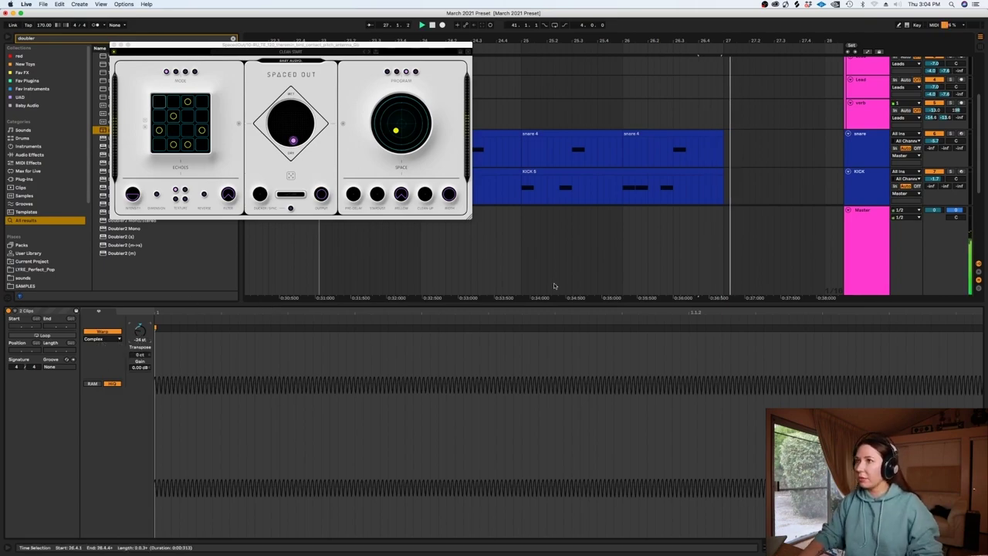
key("shift+Tab")
Step: Move the theremin track directly below the KICK track, above SubLab, and close the open SpacedOut and Doubler windows
left_click(591, 225)
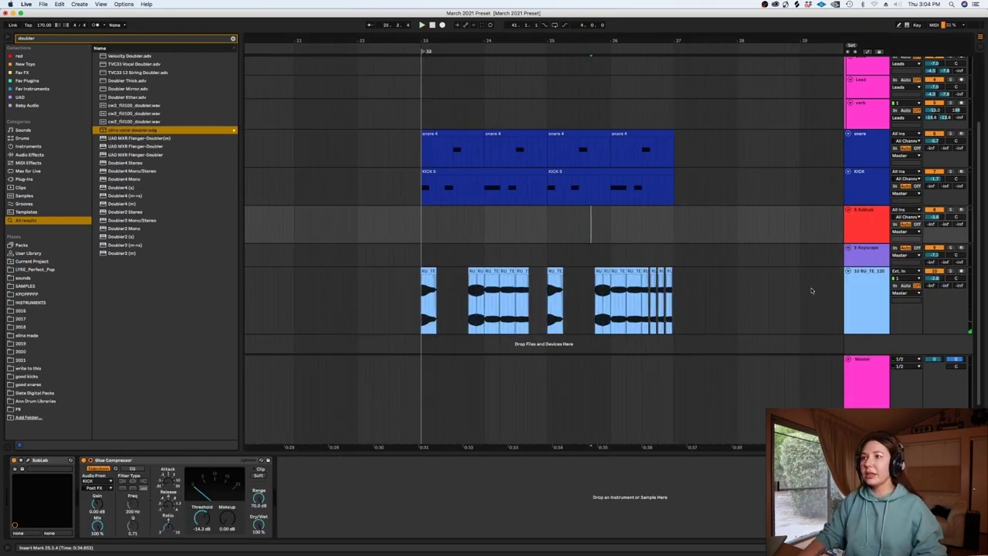
left_click(811, 290)
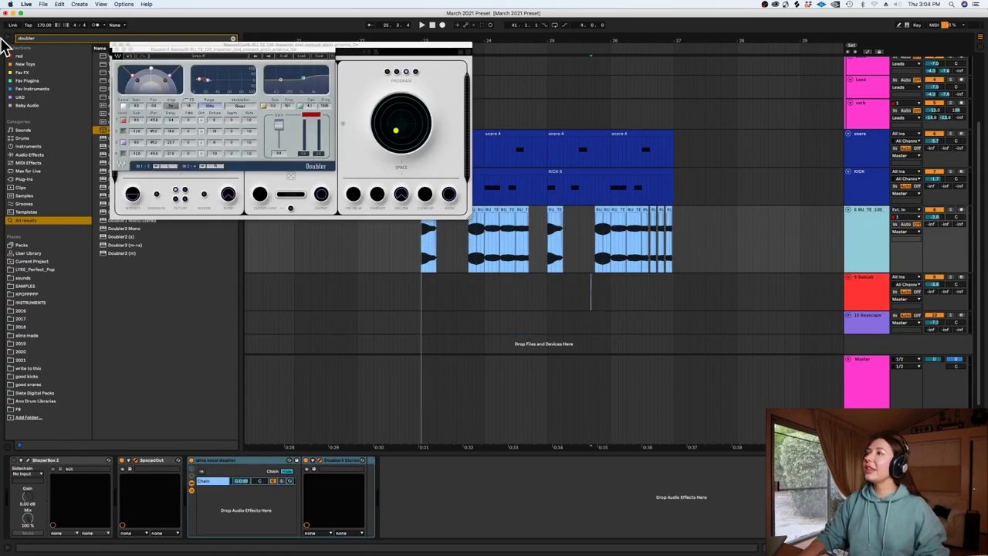
left_click(114, 44)
left_click(115, 58)
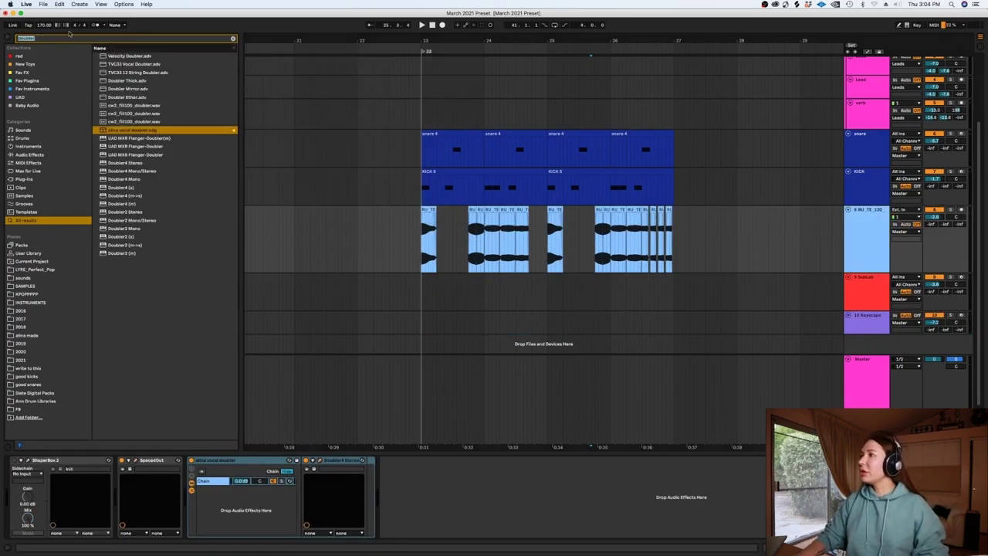
Step: Add EQ Eight to the theremin track, enable its high-cut band, and sweep the cutoff down to about 726 Hz during playback
type("eq")
key("Return")
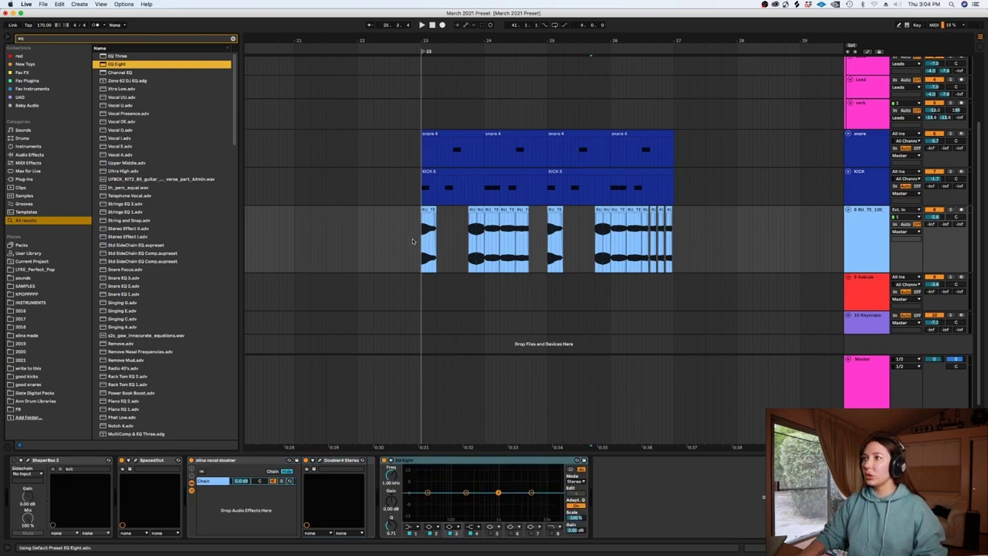
left_click(548, 531)
key("space")
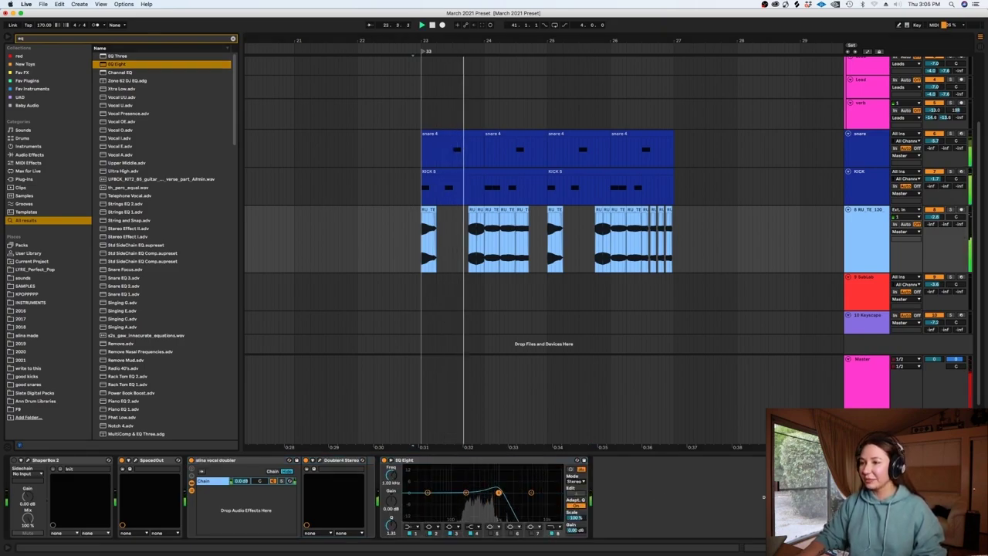
left_click_drag(530, 491, 491, 491)
left_click_drag(393, 245, 389, 243)
key("space")
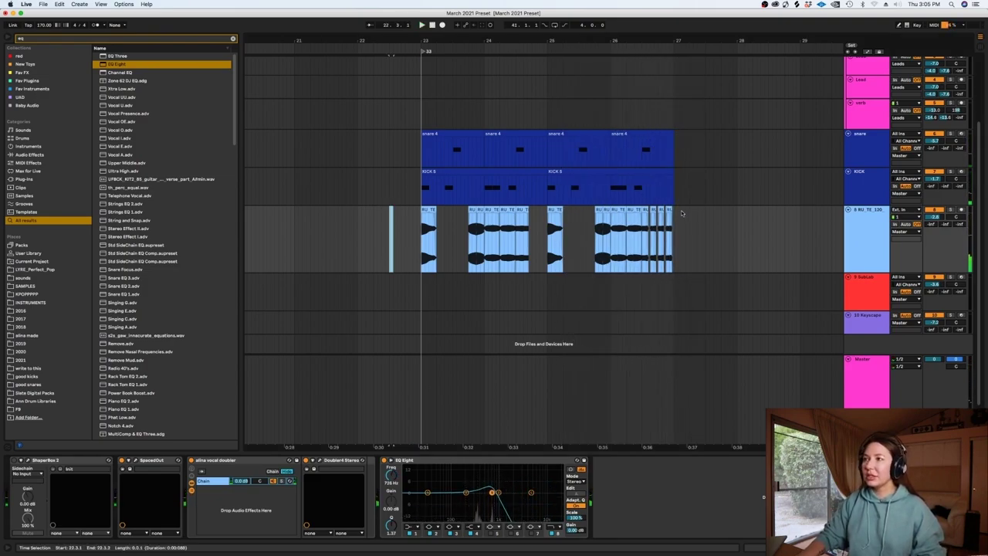
Step: Lower the theremin track's volume slightly, play from 22.4.2, and raise the EQ Eight high cut to about 6 kHz with strong resonance
left_click(405, 236)
key("Right")
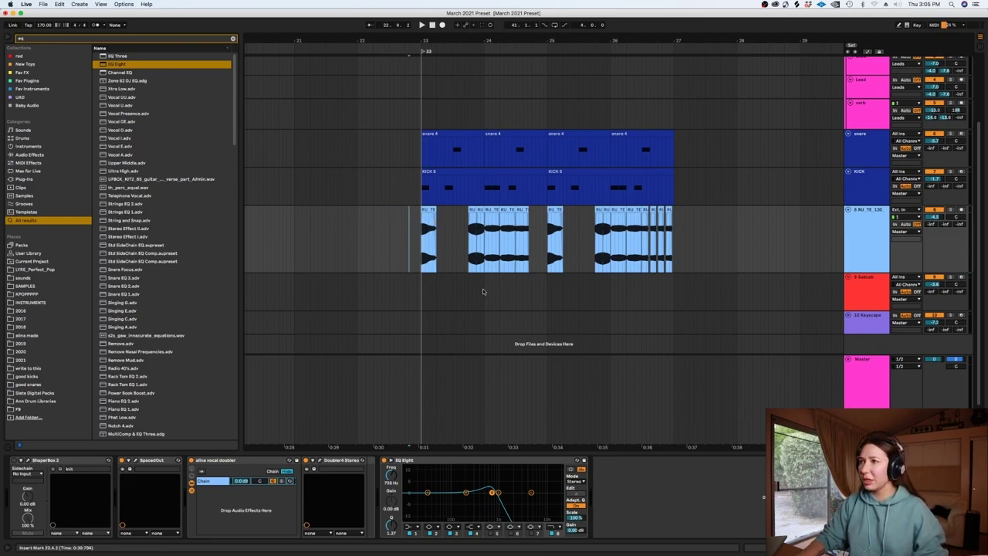
key("space")
left_click_drag(492, 492, 533, 480)
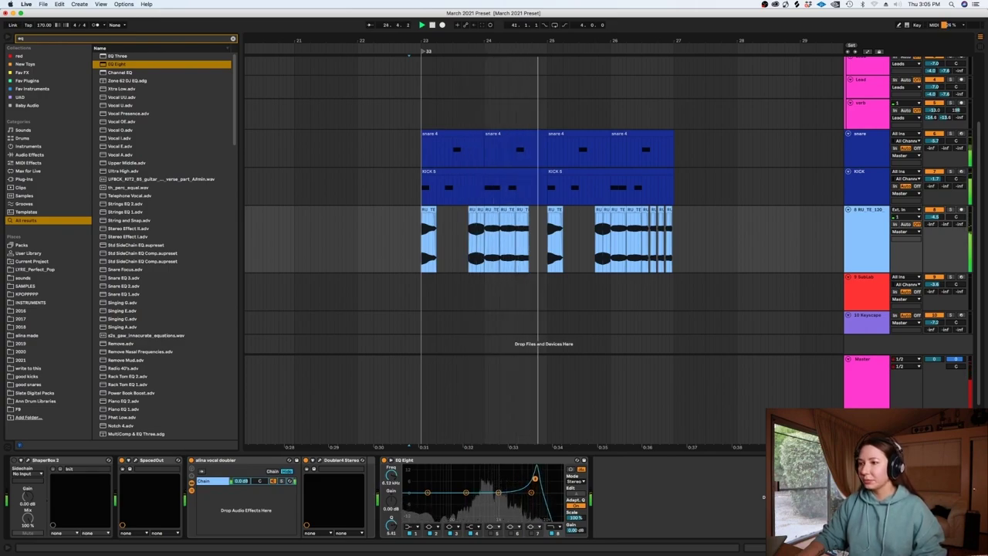
Step: Search for "erosion", add Erosion to the theremin track, raise its amount to about 22, and review the SpacedOut settings during playback
left_click(233, 39)
type("erosion")
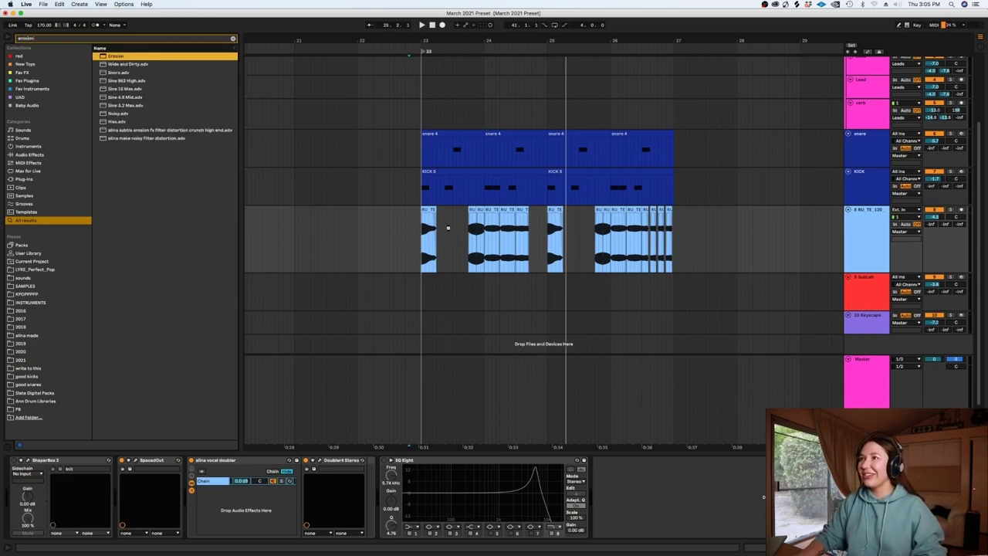
left_click_drag(448, 227, 448, 229)
key("space")
left_click_drag(639, 506, 639, 492)
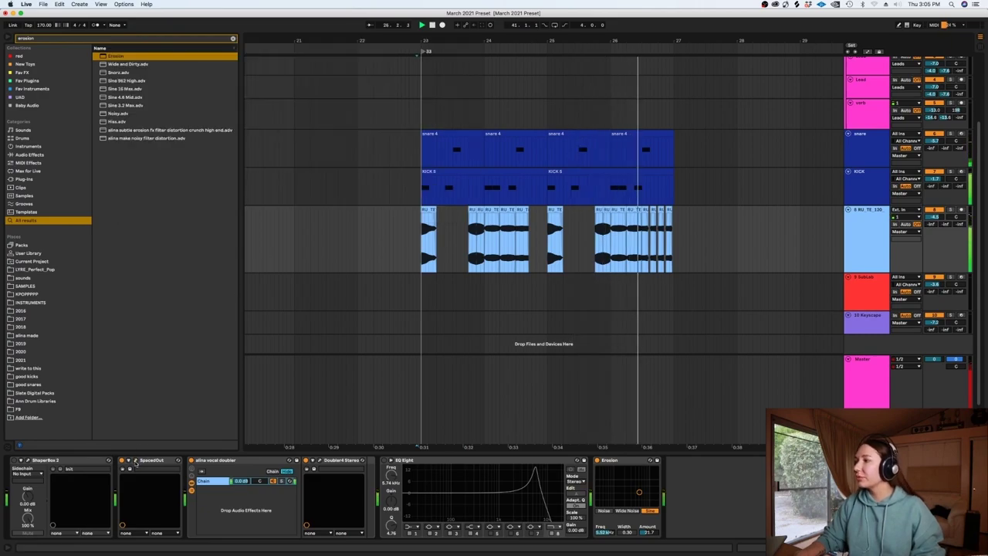
left_click(134, 461)
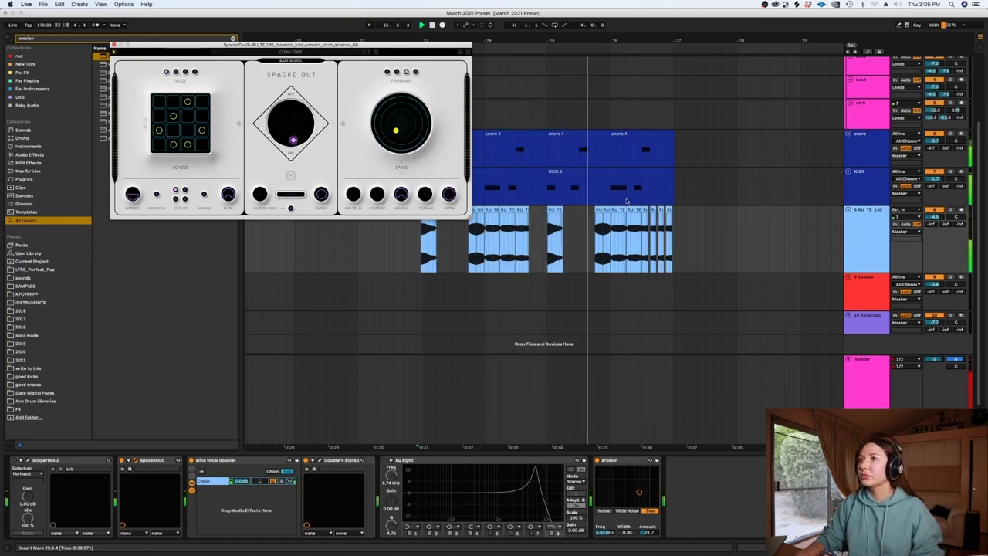
left_click(114, 46)
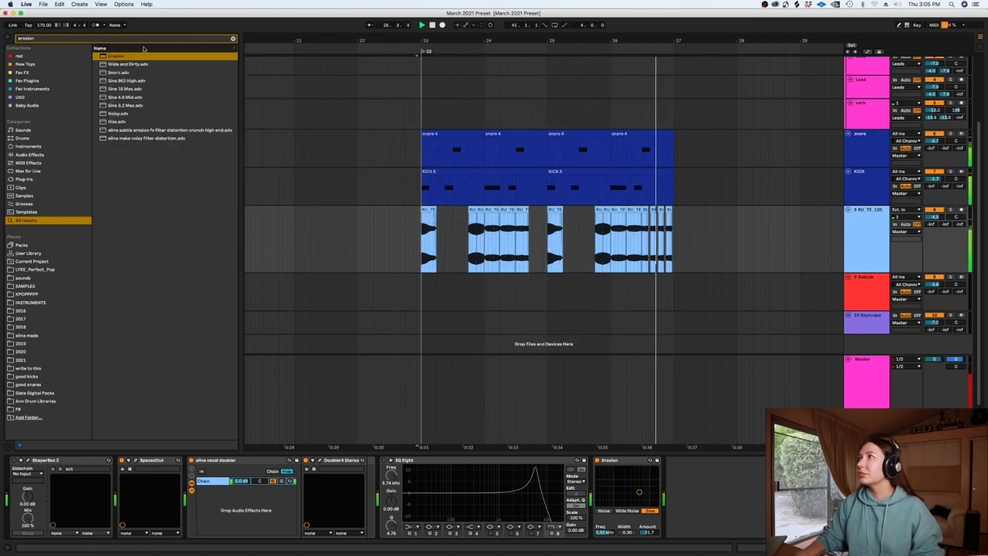
Step: Search for "l2", add the L2 Stereo limiter at the end of the theremin track's effects, and play from just before bar 23
left_click(233, 39)
type("l2")
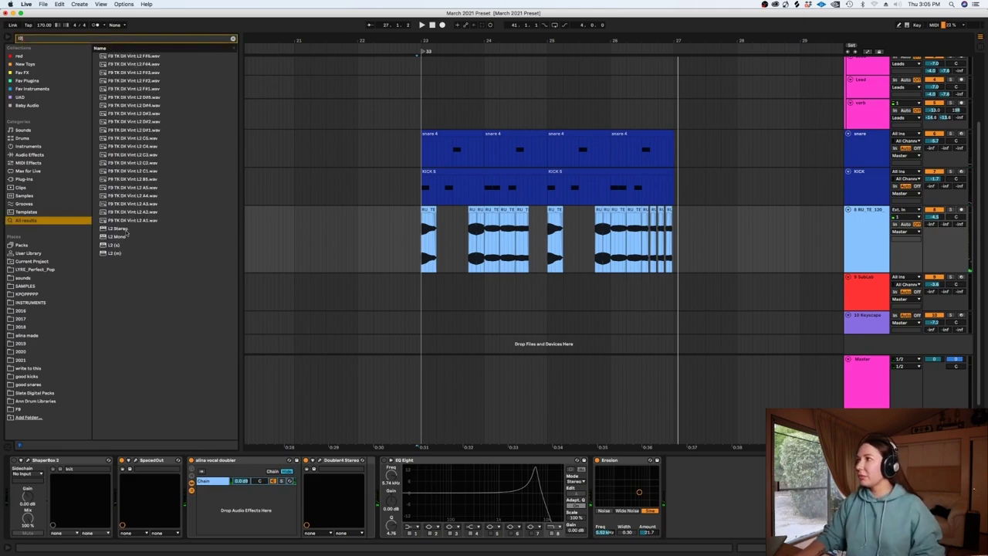
left_click_drag(127, 231, 359, 253)
left_click_drag(423, 229, 422, 228)
key("space")
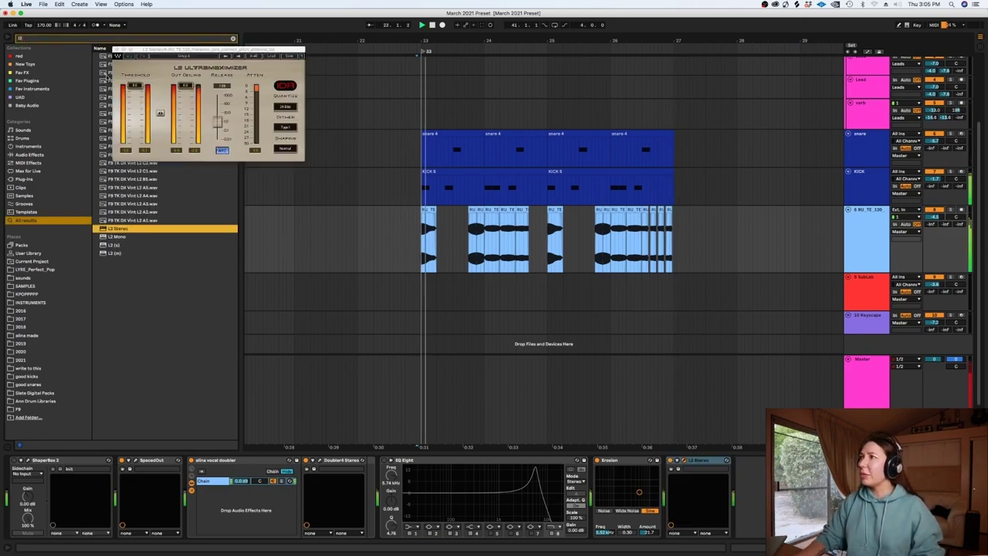
Step: Close the L2 window, search for "pro-q", and add FabFilter Pro-Q 2 to the end of the theremin track's effects
left_click(114, 48)
left_click(233, 40)
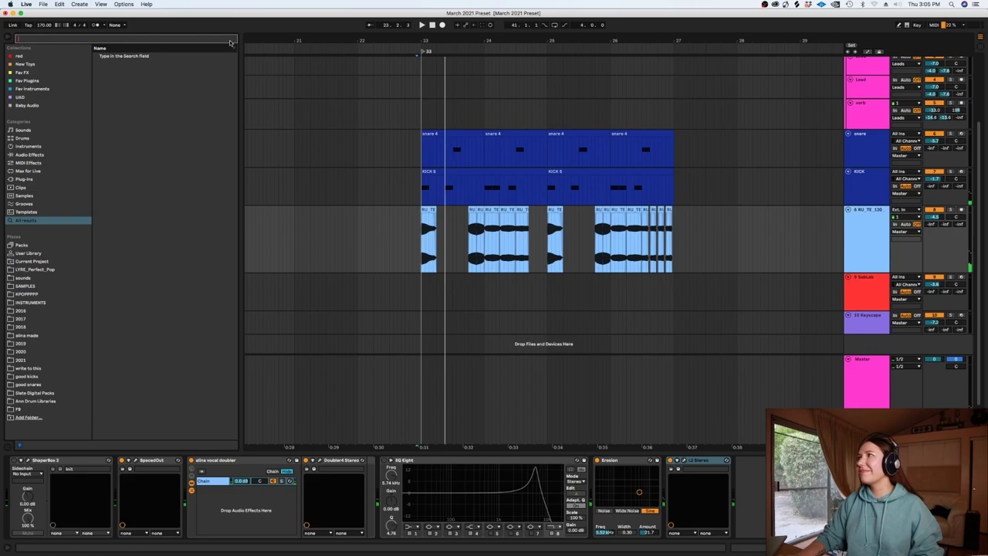
type("pro-q")
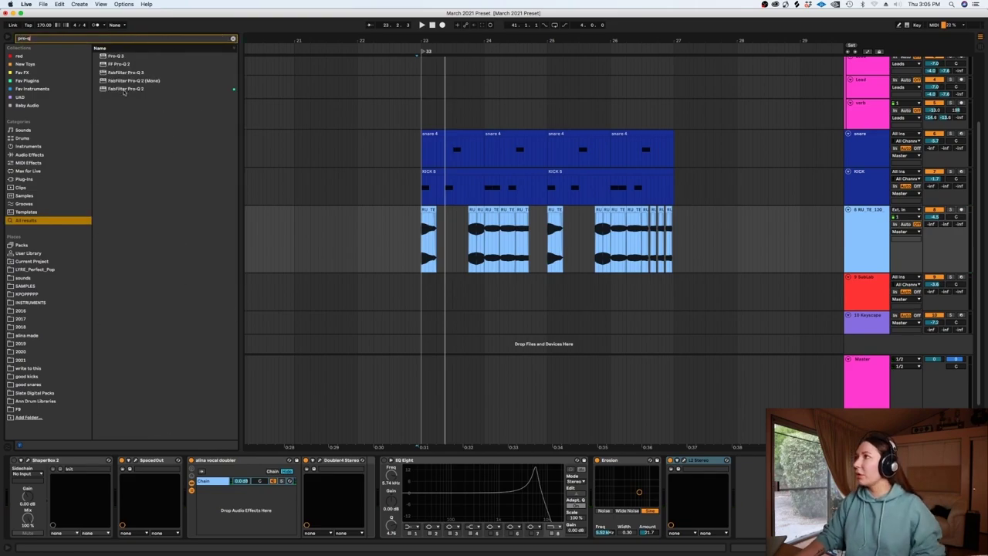
Step: Play the theremin from bar 23 and cut its strongest resonant peak by about 12 dB with a narrow Pro-Q band
key("space")
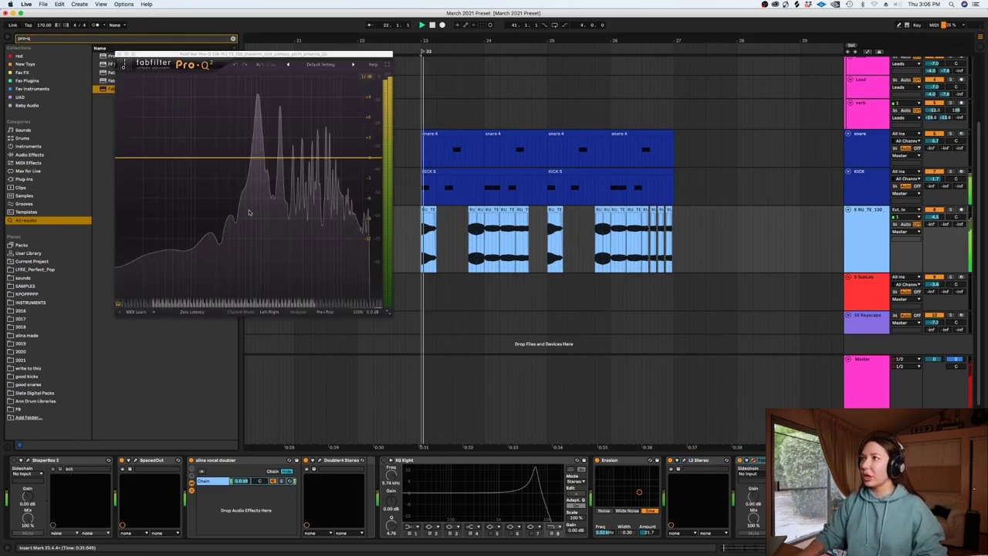
key("space")
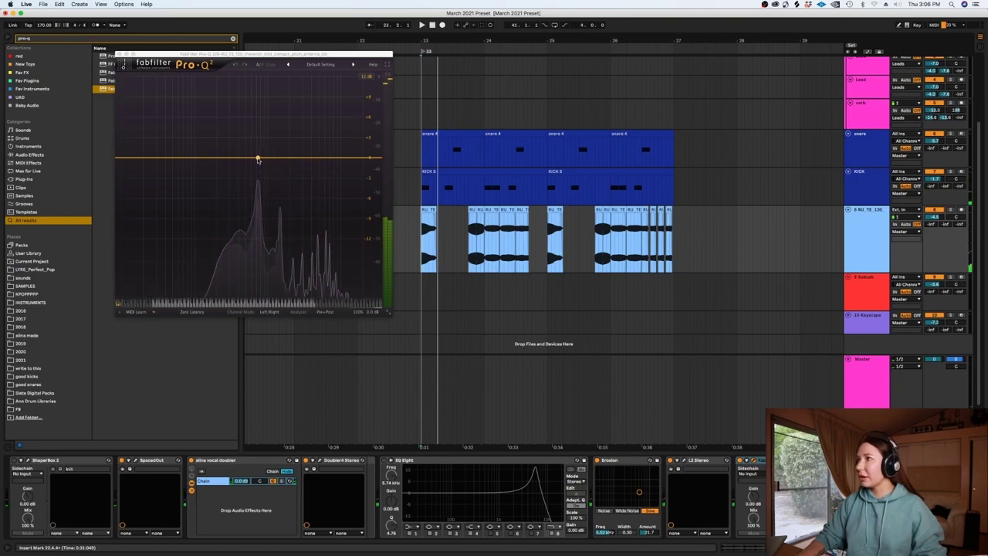
key("space")
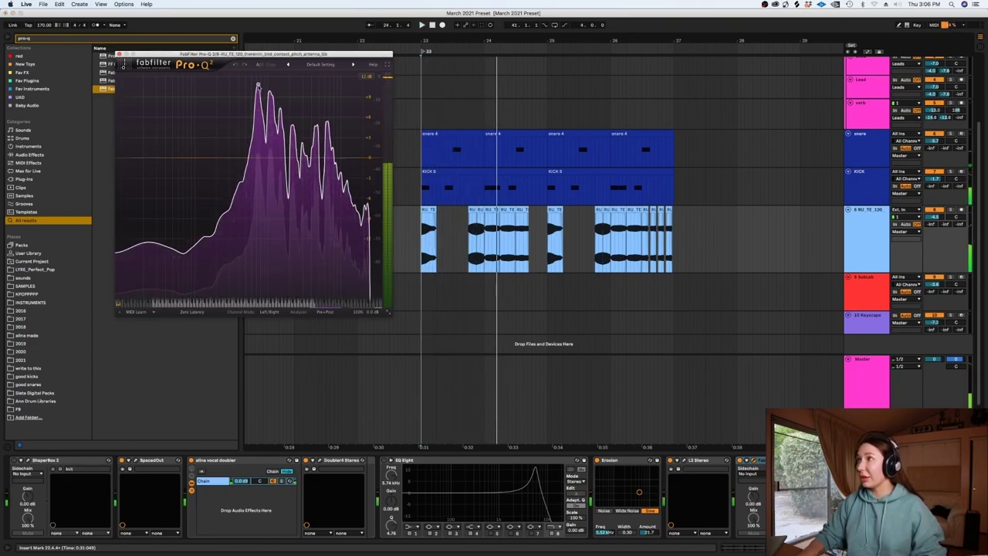
left_click_drag(257, 104, 257, 237)
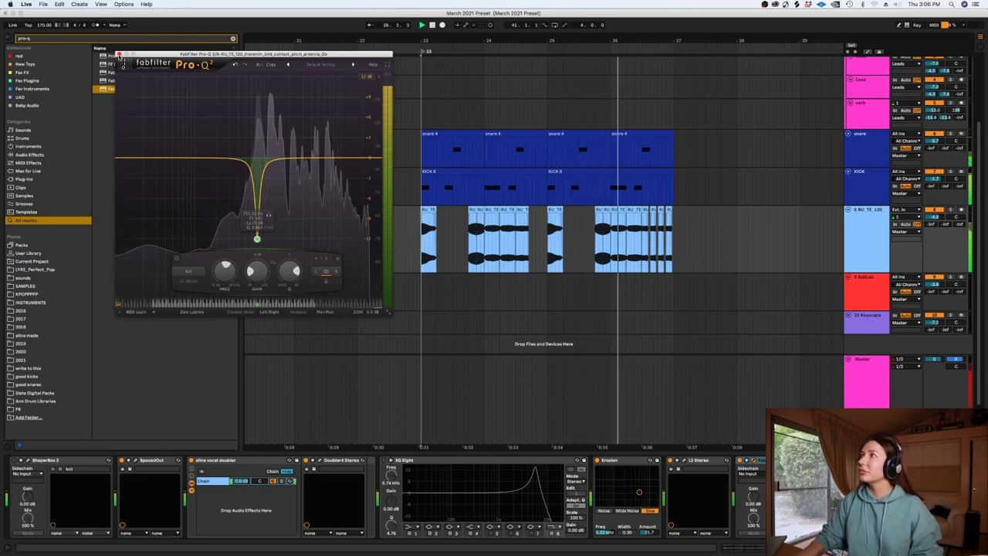
left_click(119, 54)
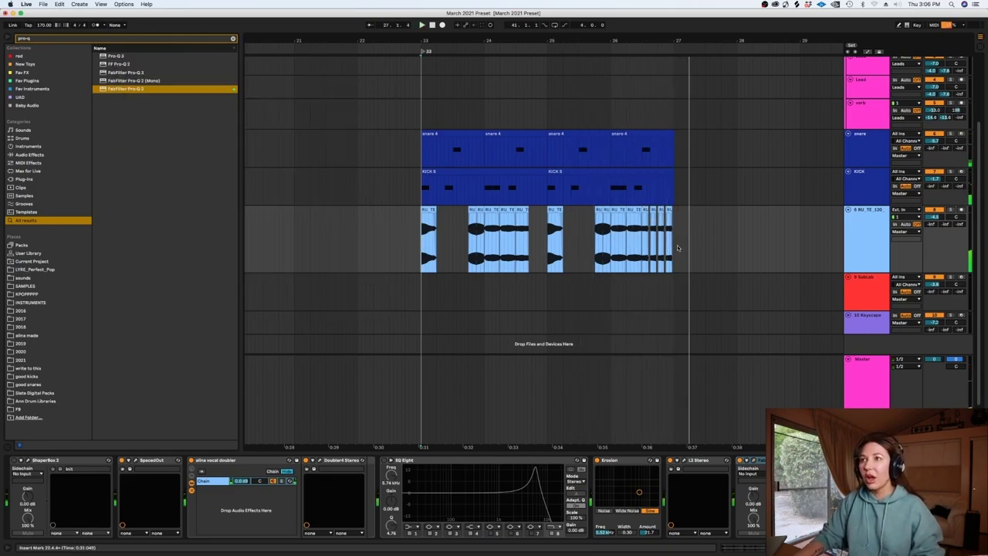
Step: Duplicate the snare, kick and theremin clips of bars 23 to 27 so they repeat directly after
left_click_drag(669, 240, 426, 149)
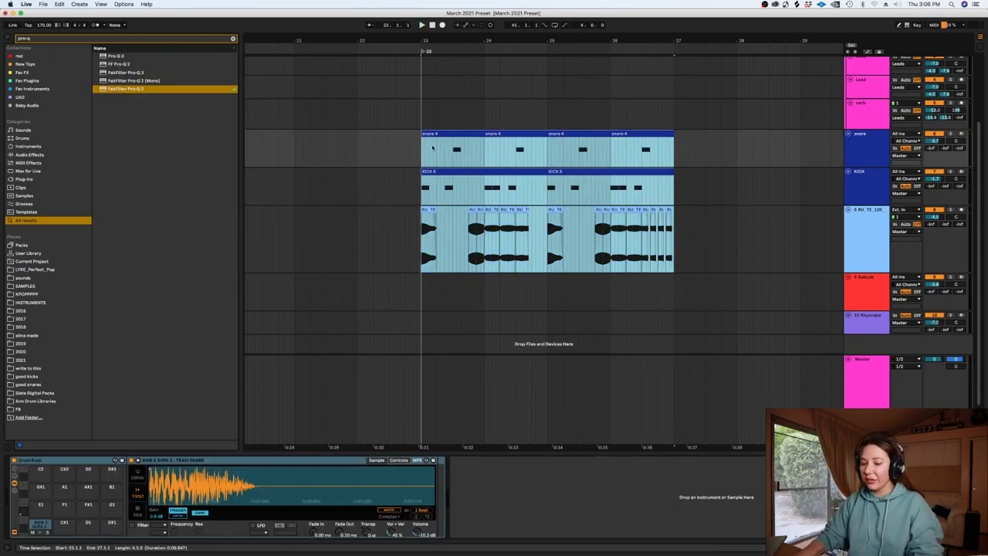
key("ctrl+d")
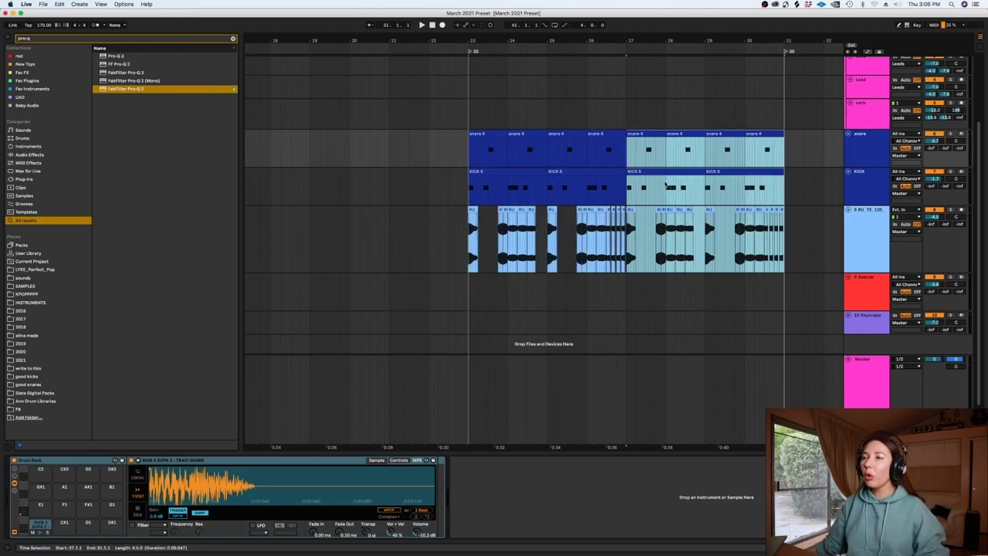
right_click(664, 183)
left_click(770, 282)
Step: Colour the theremin track purple and assign the track colour to its clips
right_click(865, 224)
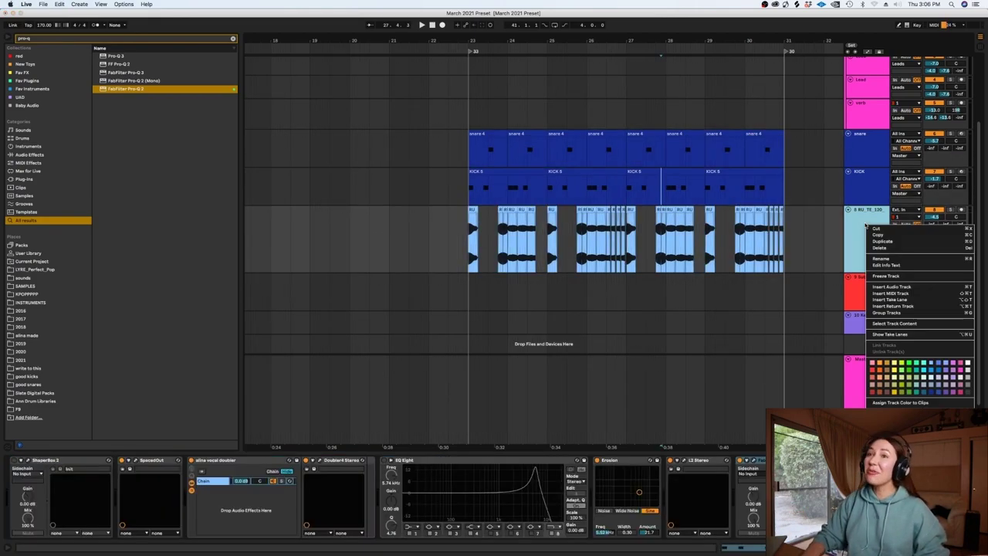
left_click(938, 370)
right_click(851, 234)
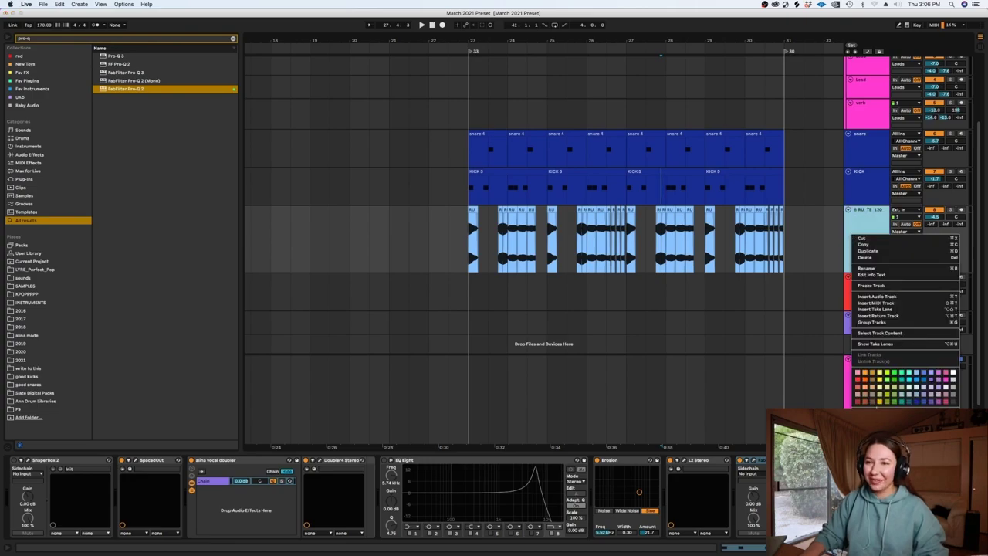
left_click(878, 410)
scroll(525, 242, "right", 5)
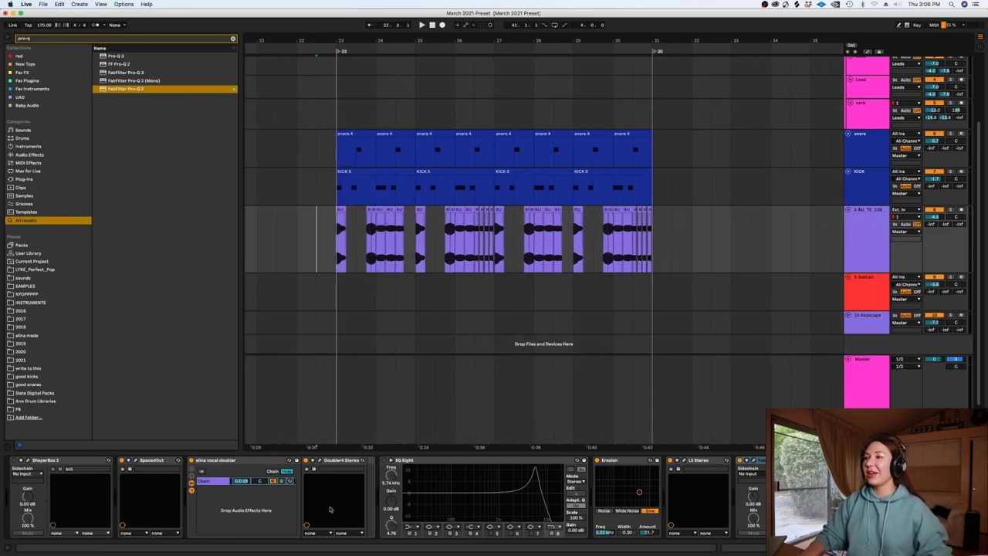
left_click(320, 539)
left_click(802, 19)
left_click(978, 17)
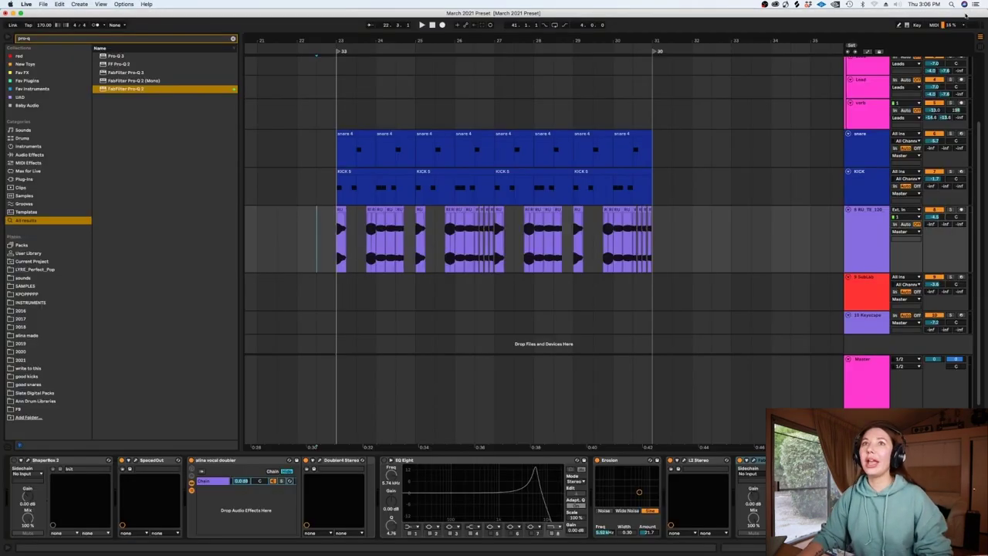
Step: Insert a new audio track below the KICK track and colour it dark blue like the drum tracks
left_click(866, 186)
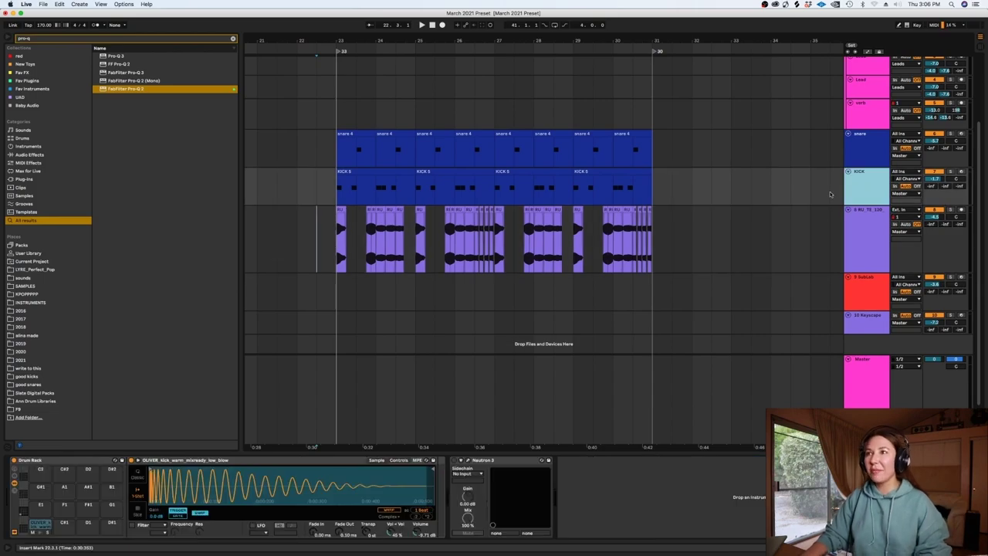
key("super+t")
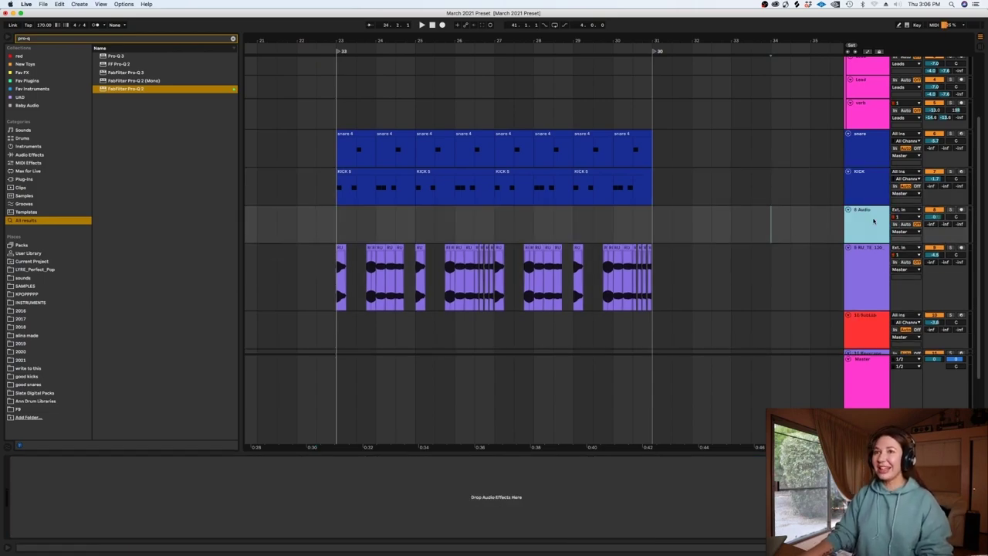
right_click(875, 220)
left_click(940, 388)
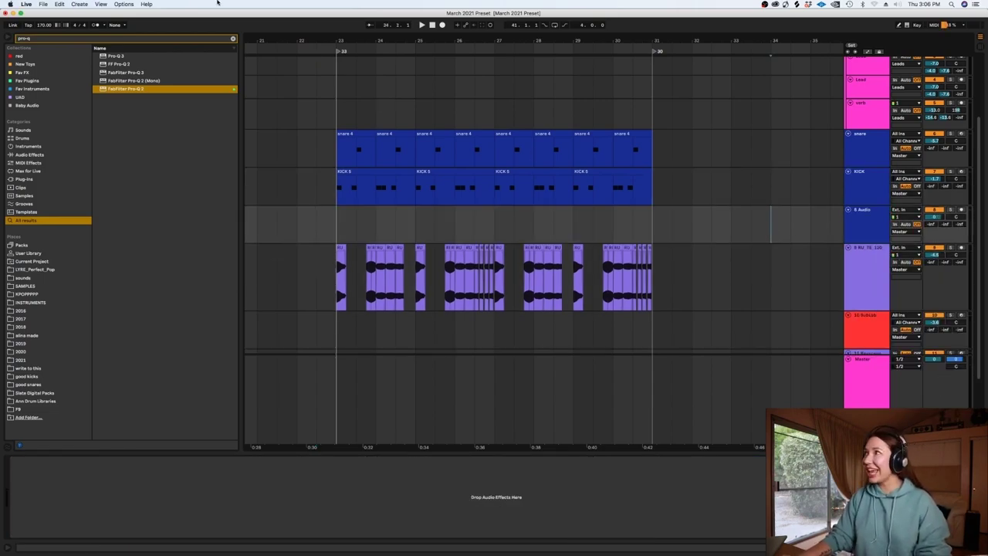
Step: Search for "170", preview the UZ hi-hat loops, and place UZ_hihat_loop_qx_02_170.wav on the new audio track at bar 23
left_click(233, 38)
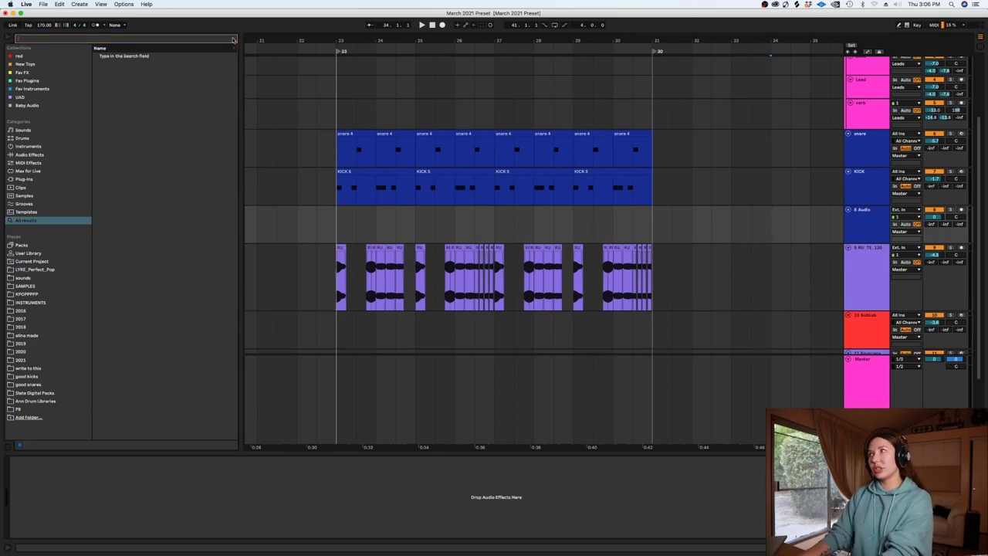
type("170")
left_click(120, 96)
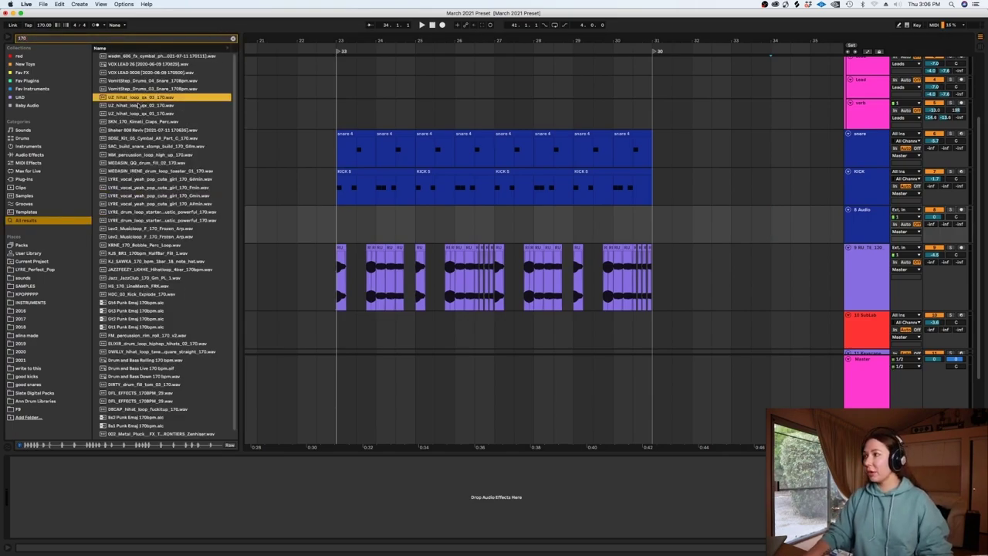
left_click_drag(144, 103, 343, 224)
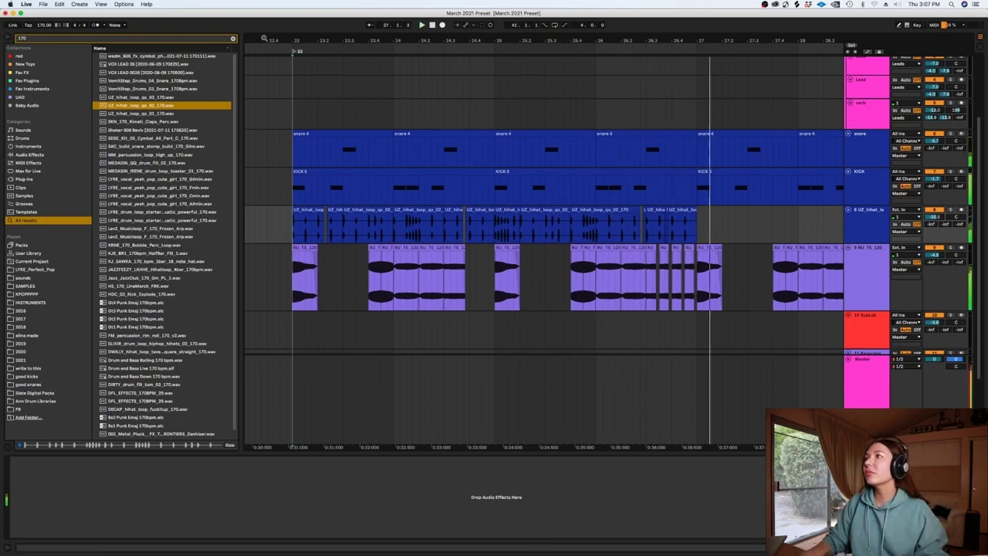
Step: Search for "vinyl iz", add iZotope Vinyl to the theremin track, and play from just before bar 23
left_click(233, 39)
type("vi")
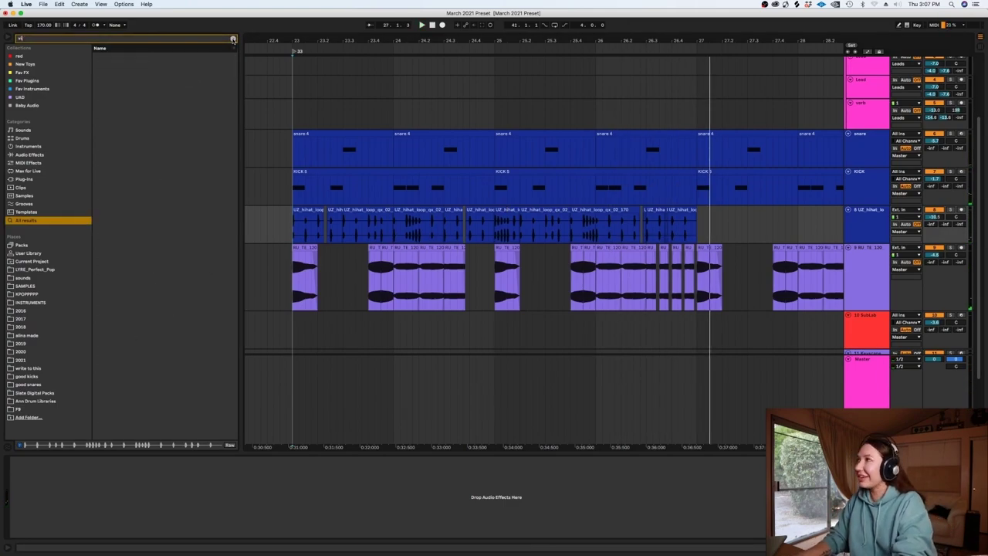
type("nyl iz")
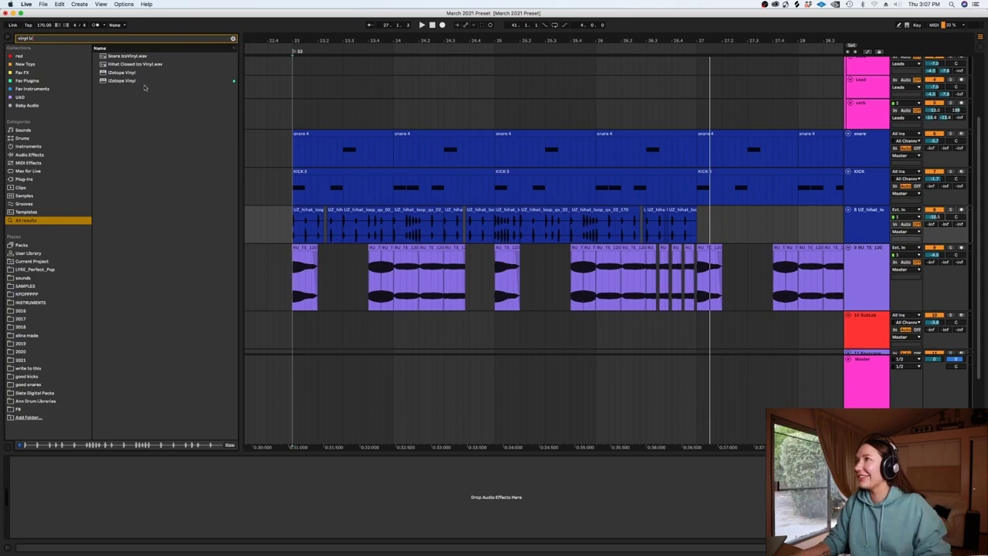
key("Down")
key("Down")
key("Down")
key("Down")
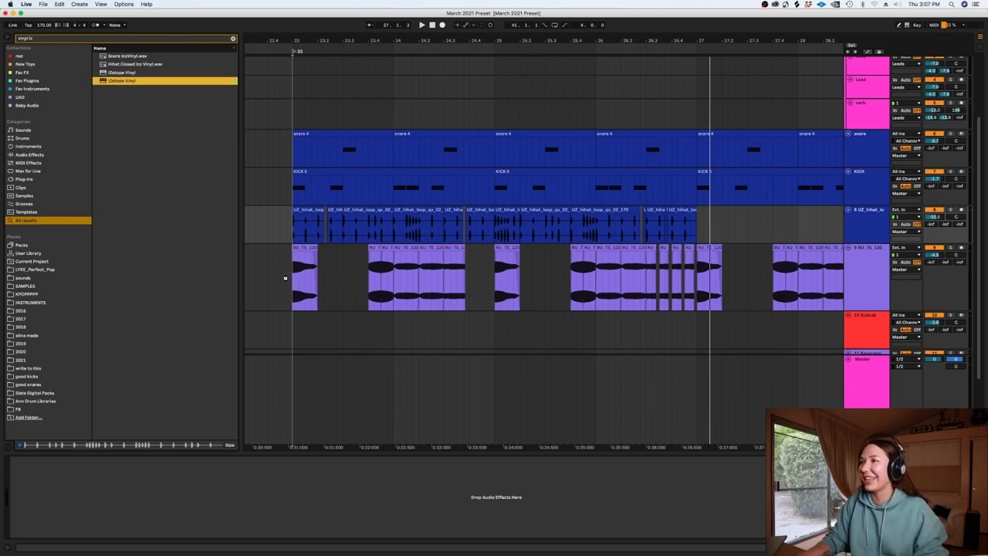
left_click_drag(286, 278, 287, 278)
key("space")
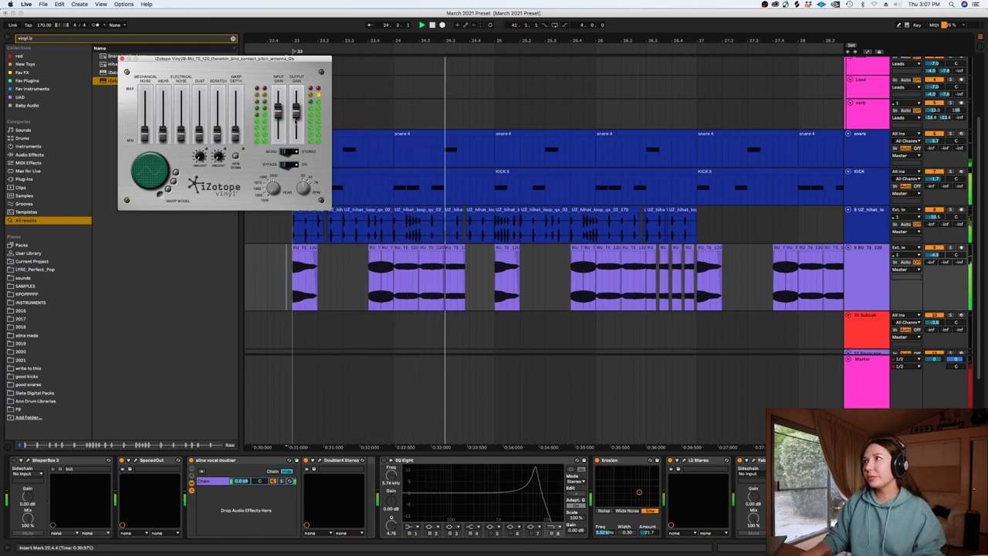
Step: Move iZotope Vinyl ahead of Pro-Q in the theremin track's effects and check the Pro-Q curve during playback
left_click(743, 469)
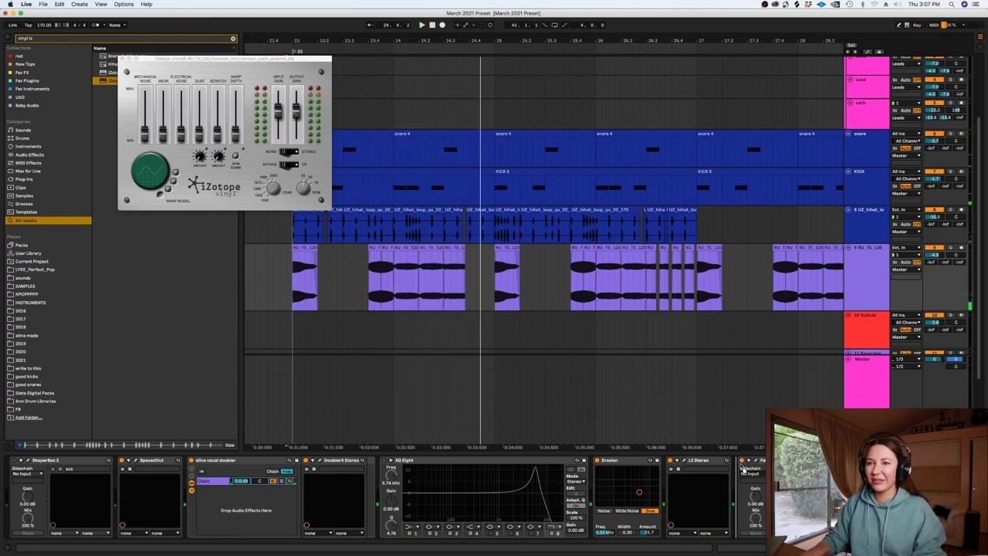
left_click_drag(727, 468, 728, 469)
key("space")
left_click(823, 460)
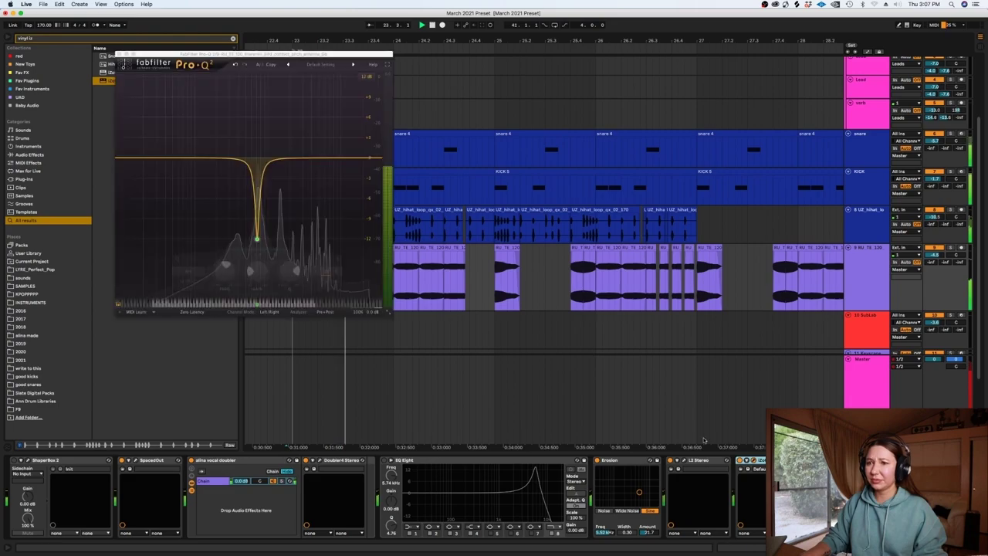
Step: Search for "tremola", add Soundtoys Tremolator to the theremin track, and play from bar 23
left_click(233, 39)
type("tremola")
left_click_drag(114, 67, 372, 277)
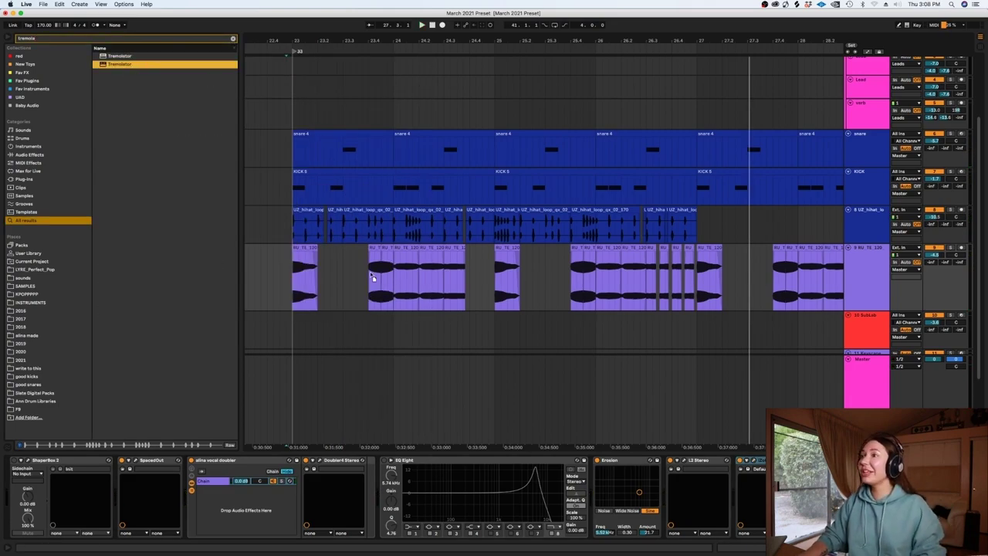
left_click_drag(290, 269, 294, 264)
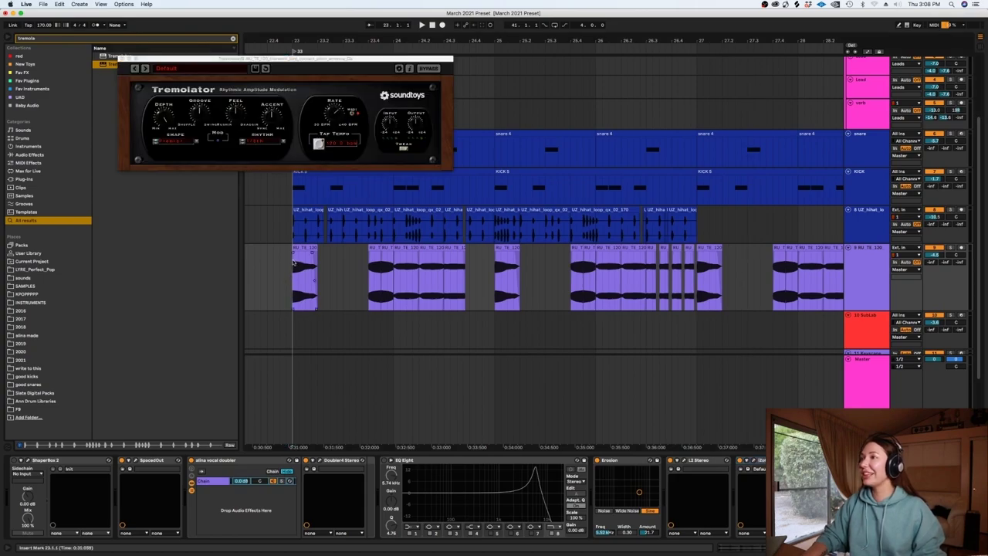
key("space")
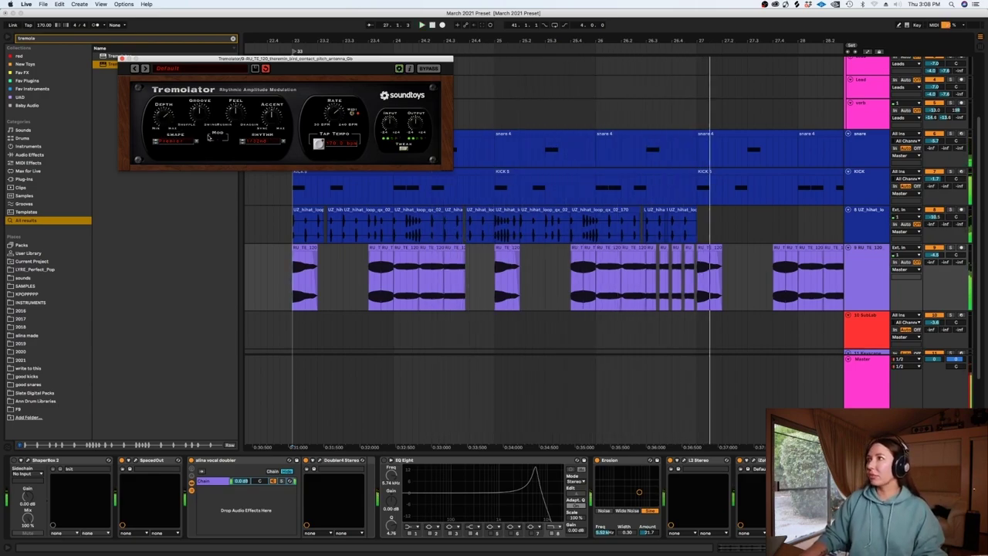
Step: Raise the theremin track's volume slightly, play from 22.4.4 to hear the Tremolator in the beat, and close its window
left_click(287, 254)
key("space")
scroll(288, 273, "down", 3)
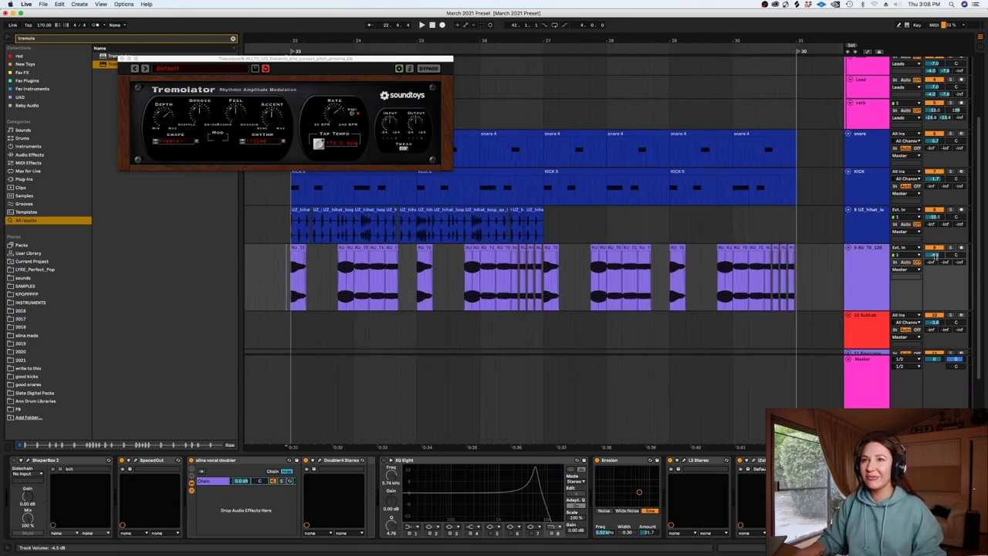
key("space")
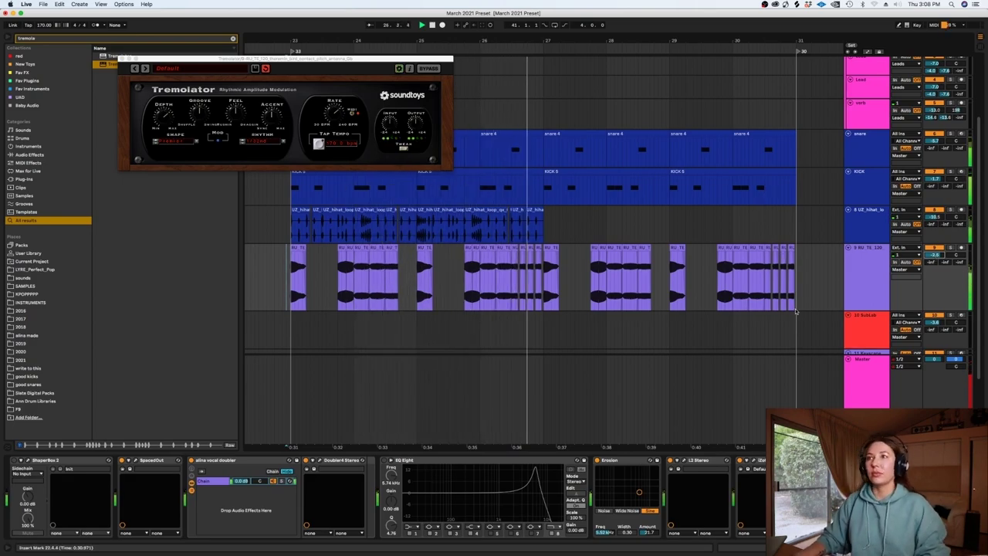
key("space")
left_click(122, 58)
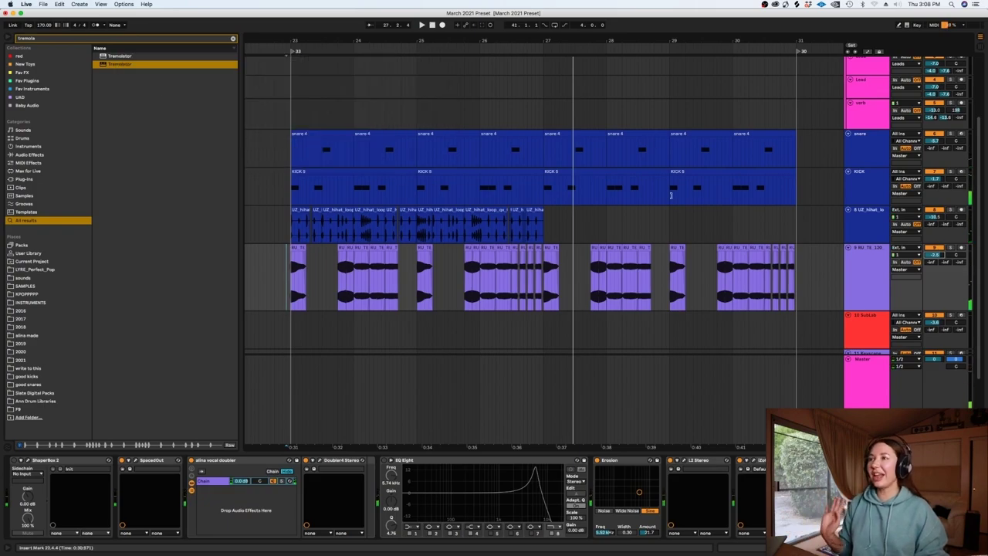
Step: Duplicate the hi-hat clips of bars 23 to 27 to fill bars 27 to 31
right_click(595, 238)
left_click(563, 300)
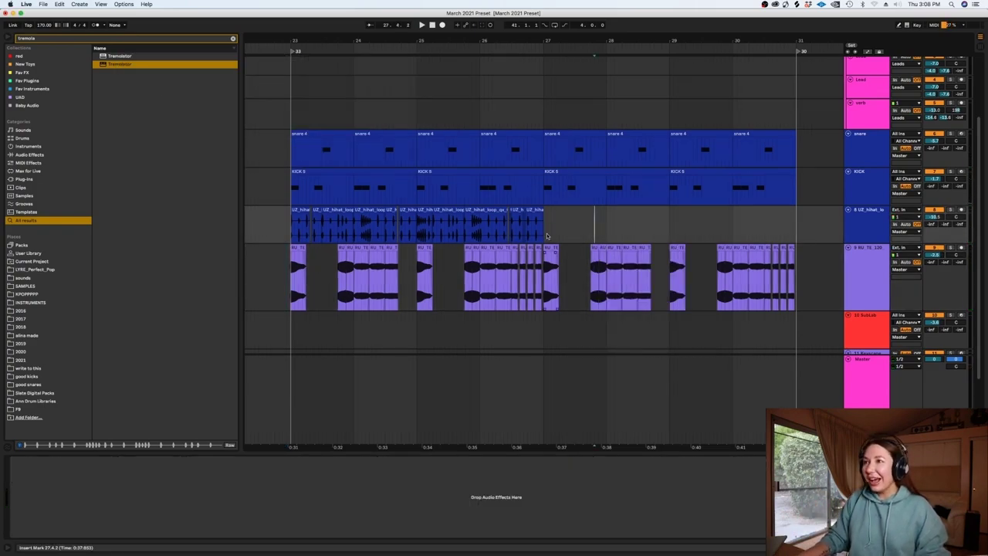
left_click_drag(547, 235, 291, 233)
key("super+d")
Step: Make the SubLab track taller and arm it for recording
left_click(857, 336)
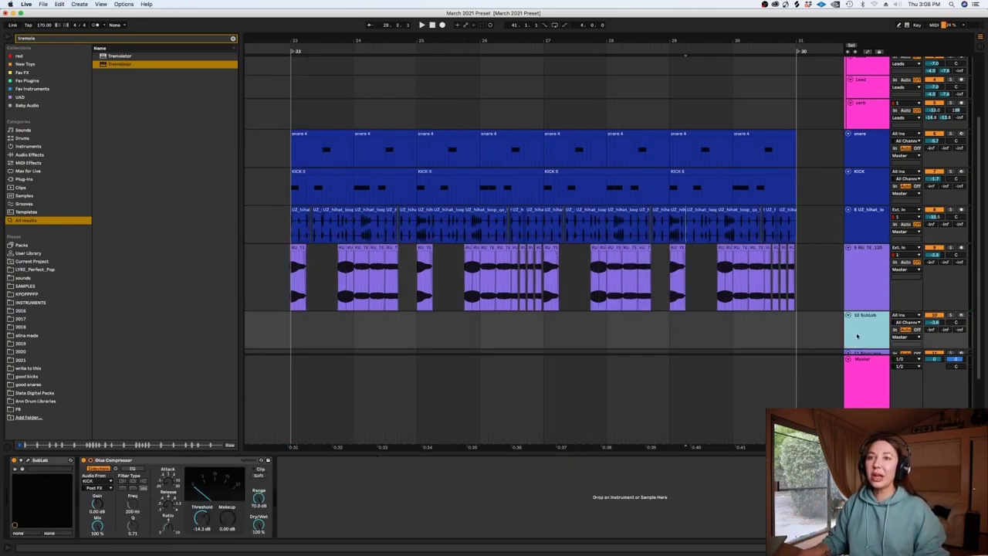
scroll(978, 189, "down", 2)
left_click_drag(866, 314, 867, 345)
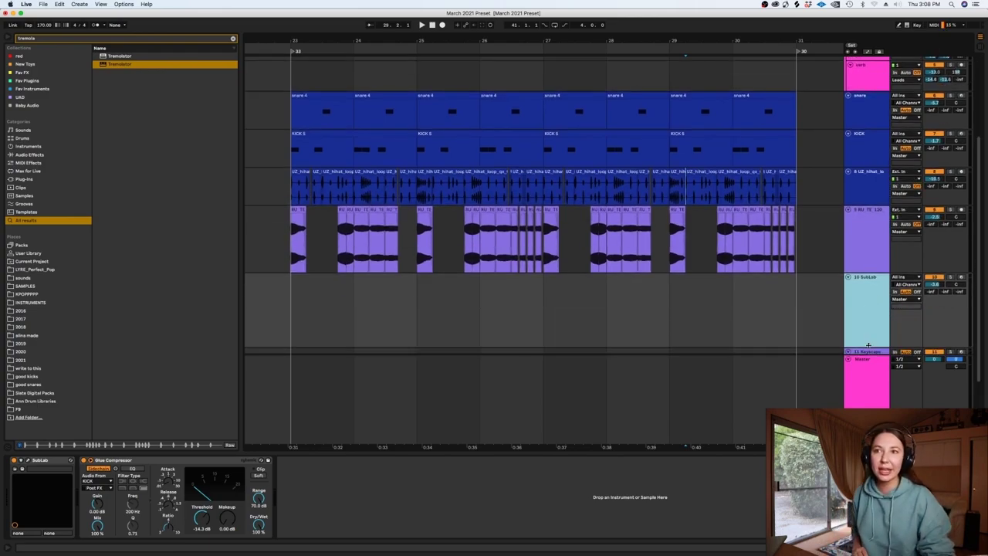
left_click(961, 276)
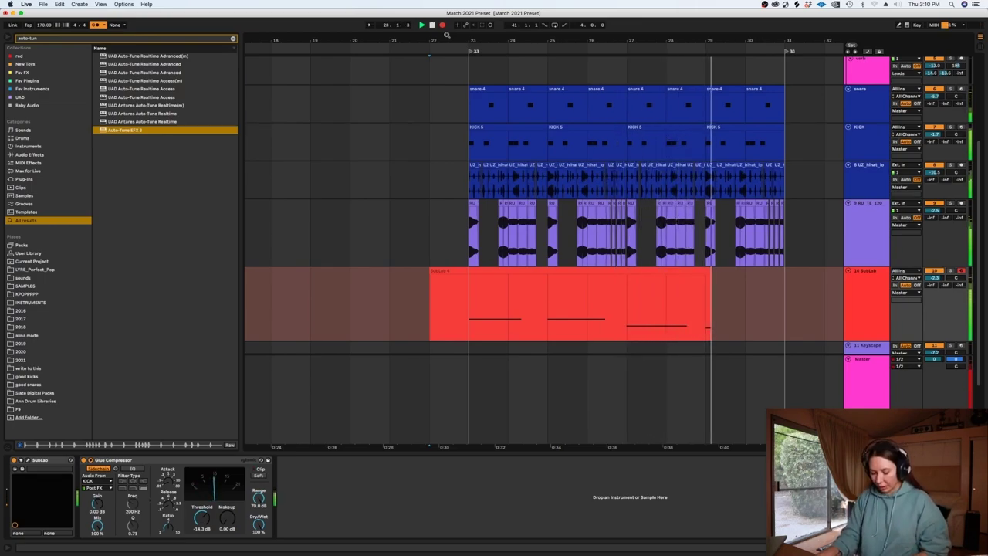
Step: Finish recording the SubLab bass notes from bar 22 into bar 30
key("space")
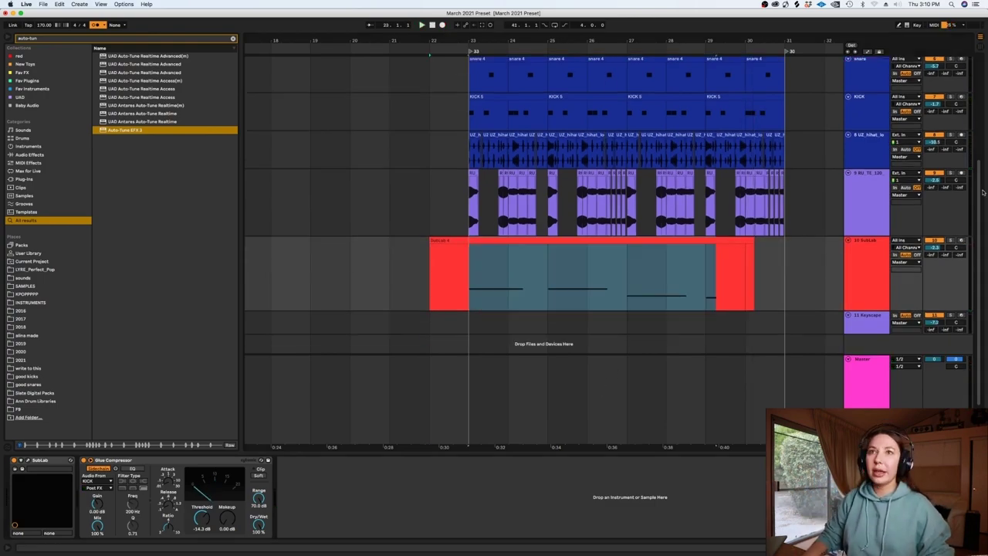
left_click_drag(975, 193, 974, 143)
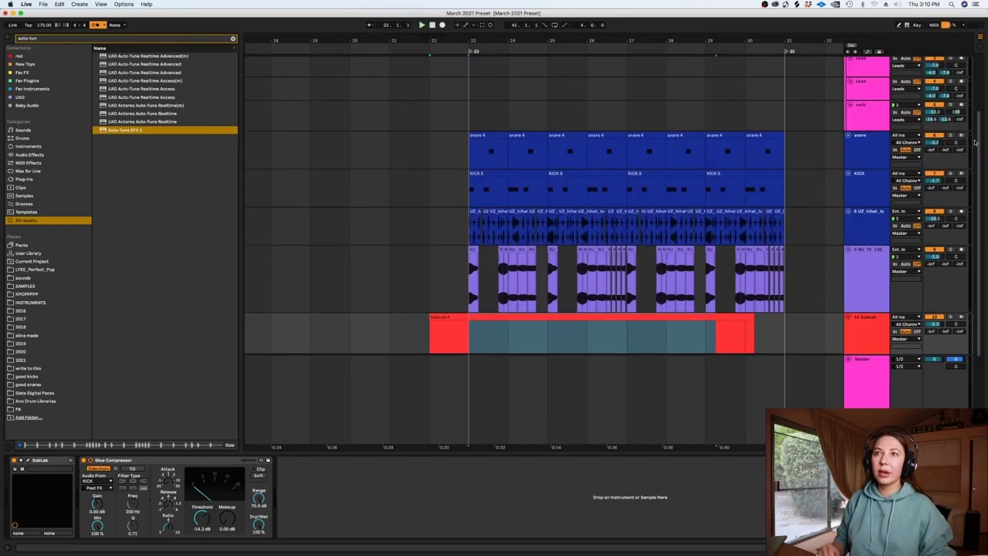
Step: Open the last kick clip, bars 29 to 31, and add a denser run of kick notes towards its end
left_click(783, 191)
scroll(783, 190, "up", 3)
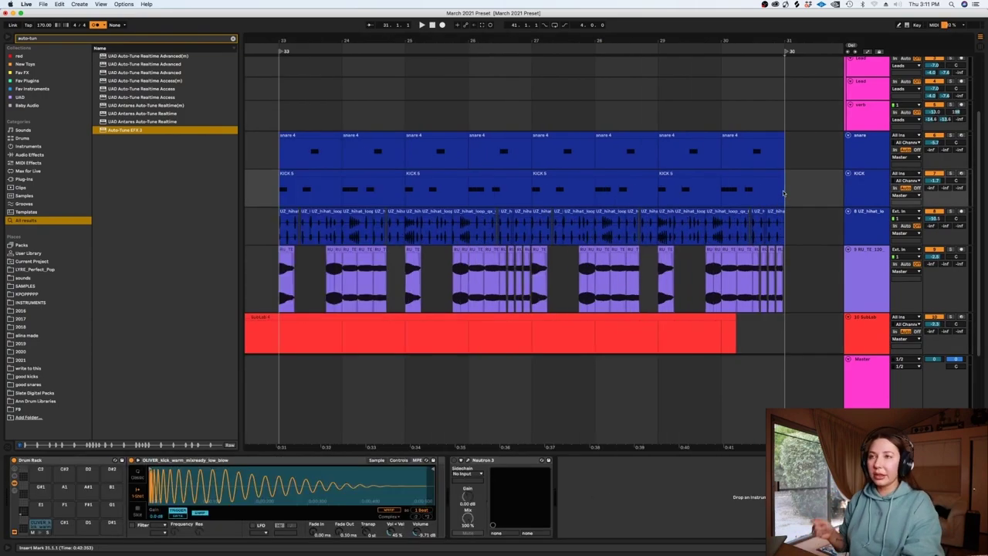
double_click(735, 173)
right_click(646, 368)
key("Escape")
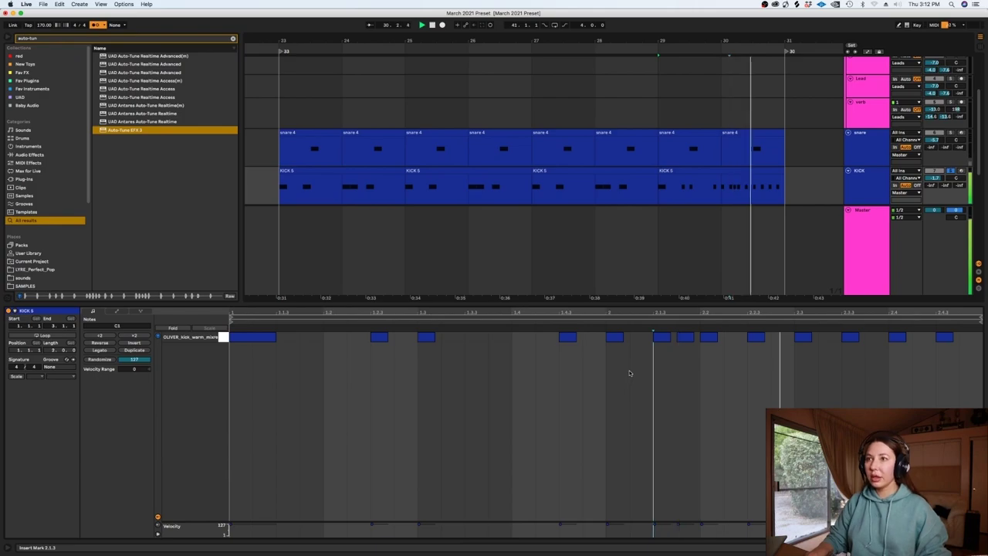
Step: Copy the kick clip of bars 29 to 31 onto the snare track and deactivate the hi-hat clips in those bars
left_click_drag(816, 180, 663, 181)
key("Up")
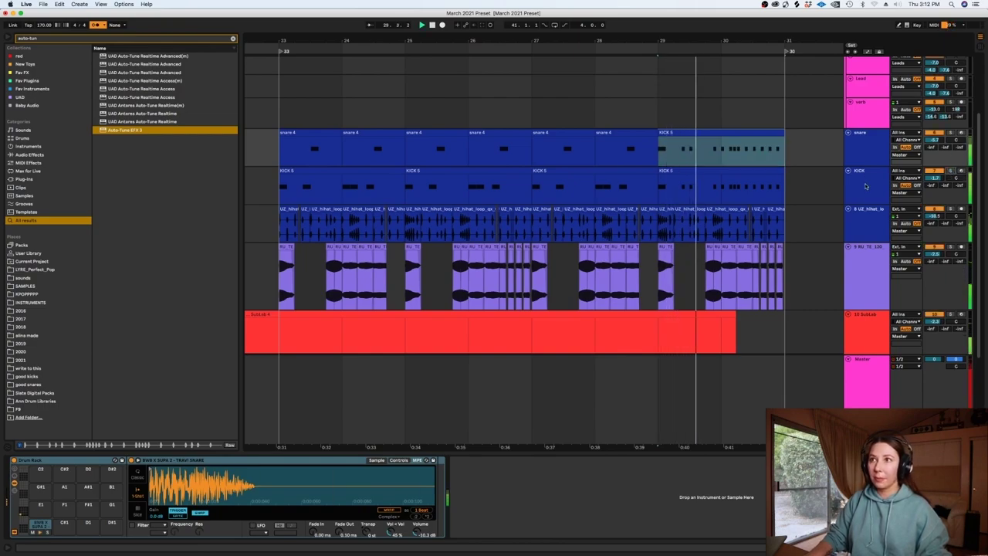
left_click_drag(788, 230, 662, 224)
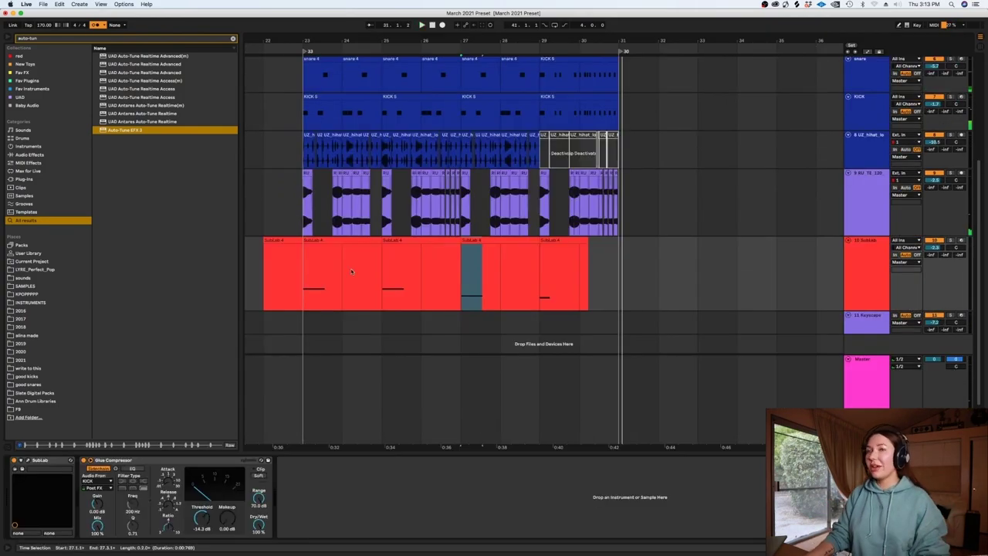
Step: Switch to Chrome, check the timer, spin the instrument wheel on wheelofnames.com, dismiss the result and return to Ableton Live
left_click(351, 271)
left_click(319, 539)
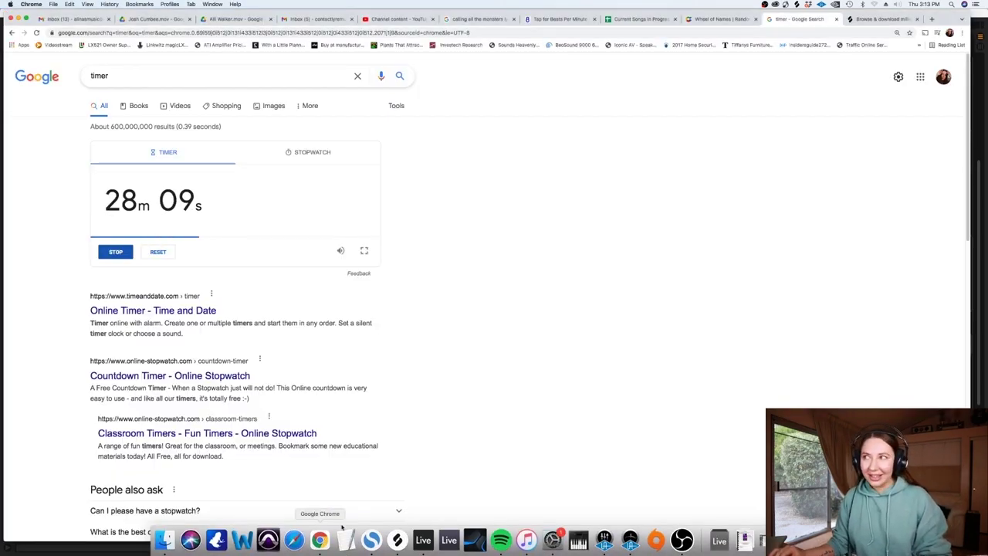
left_click(718, 19)
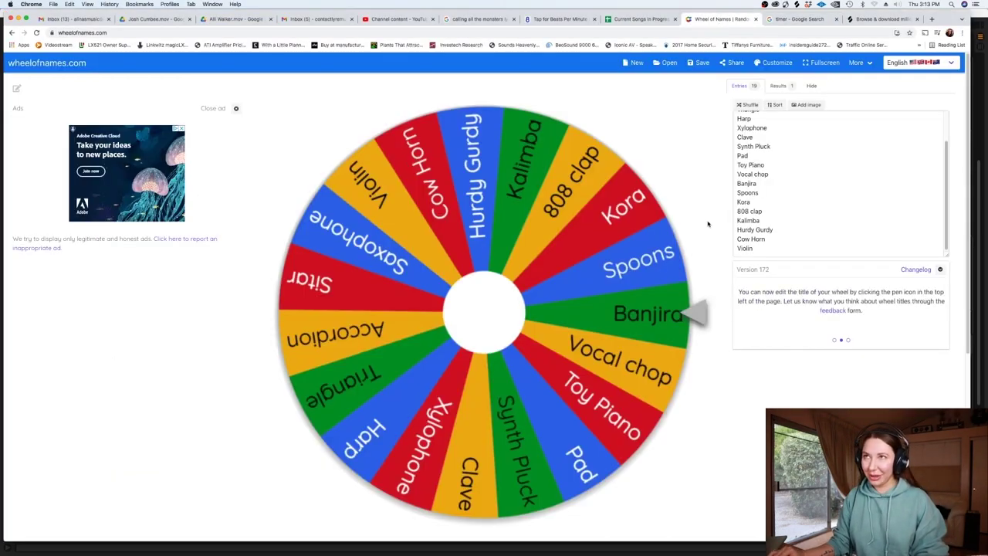
left_click(669, 326)
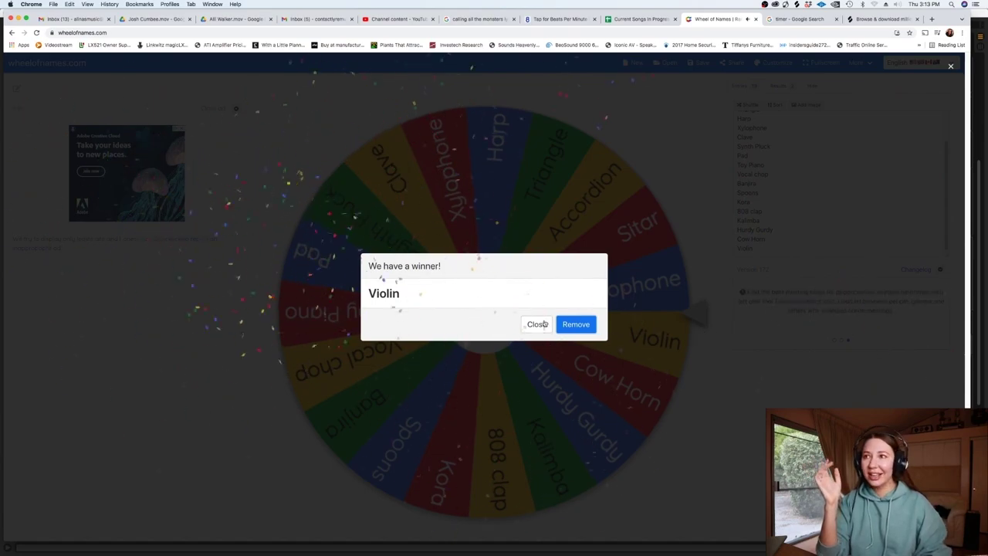
left_click(537, 324)
key("super+Tab")
Step: Collapse the snare, kick and hi-hat tracks and delete the part of the SubLab recording before bar 23
left_click(593, 304)
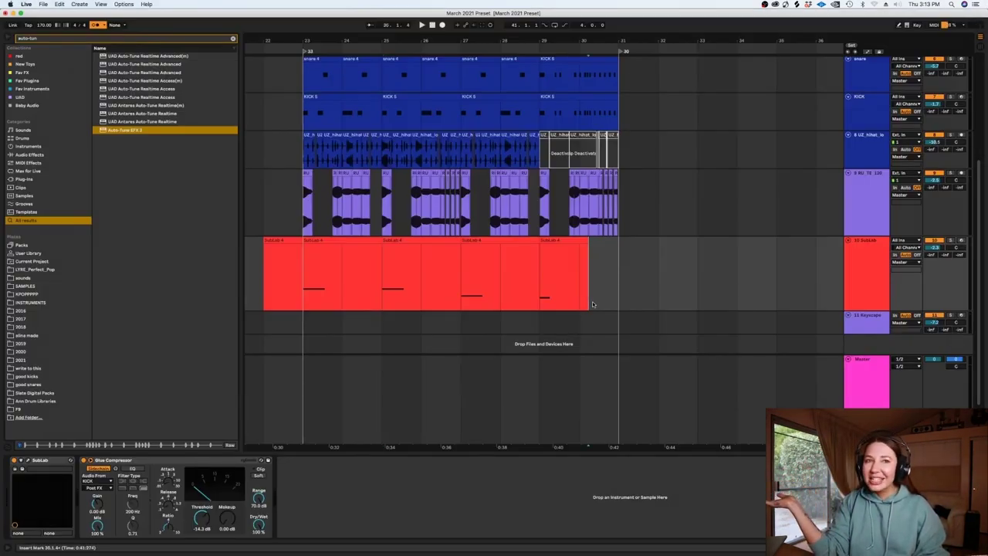
key("minus")
key("minus")
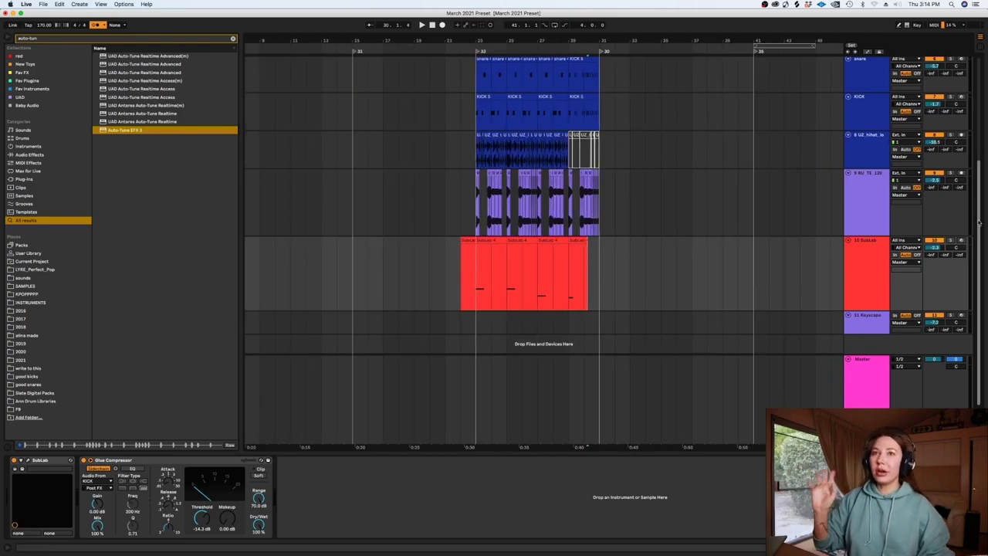
scroll(979, 223, "up", 2)
left_click(849, 316)
left_click(872, 130, "shift")
left_click_drag(865, 136, 870, 105)
left_click(605, 319)
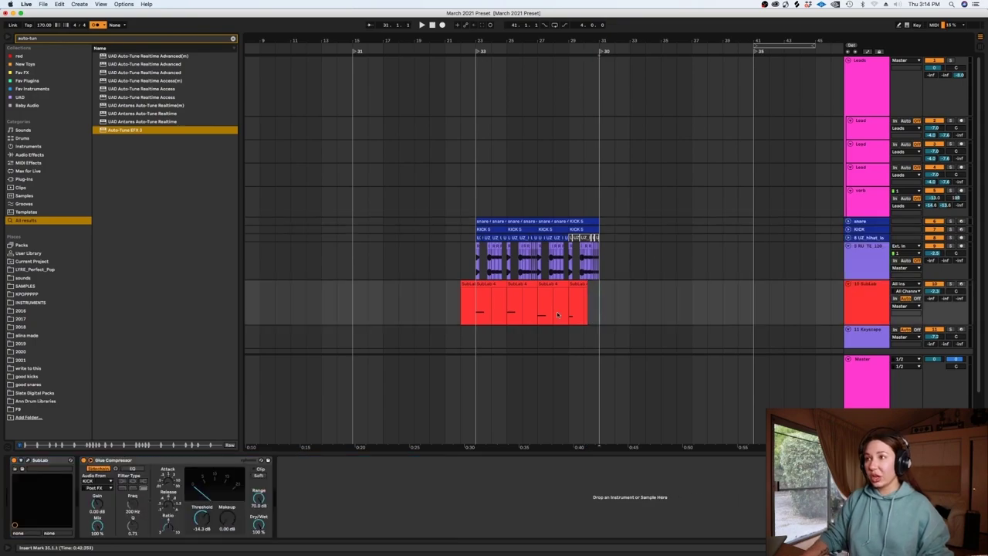
left_click_drag(475, 301, 366, 301)
Step: Duplicate all clips of bars 23 to 31 to bars 31 to 39 and move the following locator to bar 39
left_click_drag(604, 318, 473, 222)
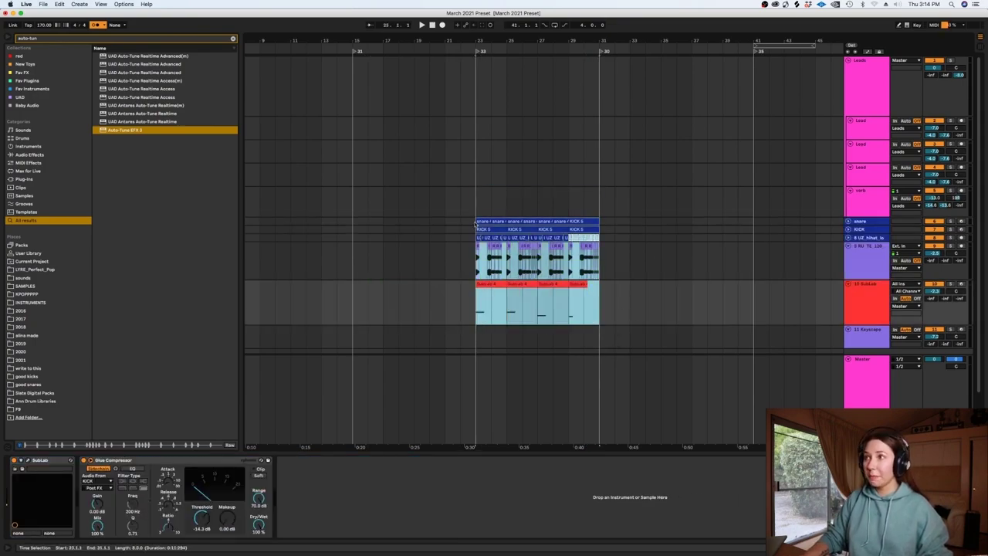
key("super+d")
left_click_drag(756, 51, 723, 52)
left_click(506, 143)
left_click(477, 209)
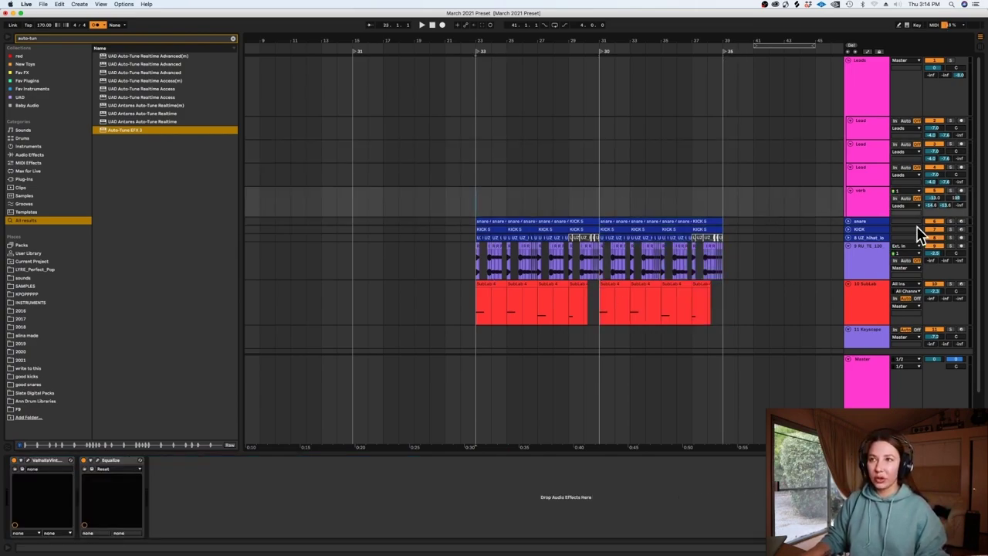
Step: Expand the hi-hat track, insert a new audio track below it and colour it blue like the drums
left_click(848, 238)
left_click(871, 259)
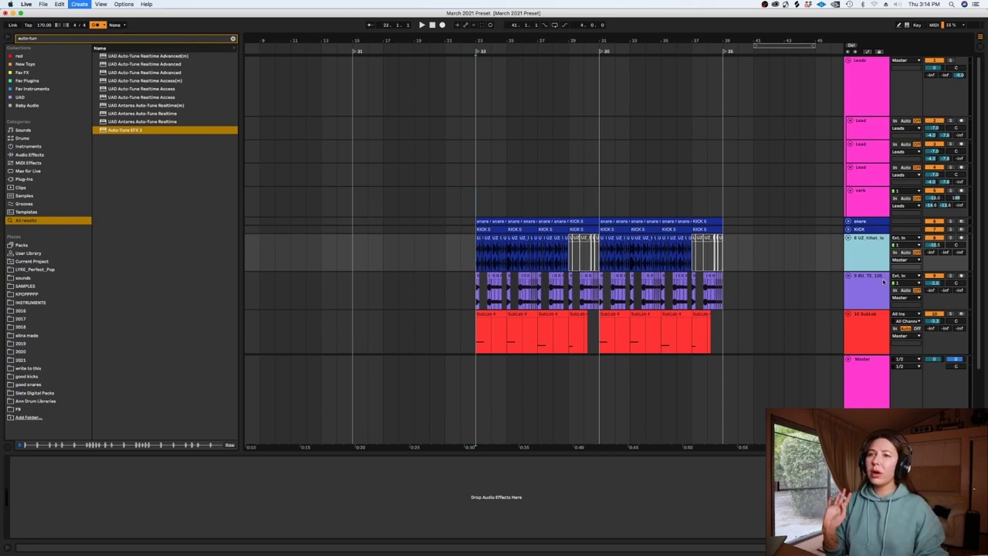
key("super+t")
right_click(861, 294)
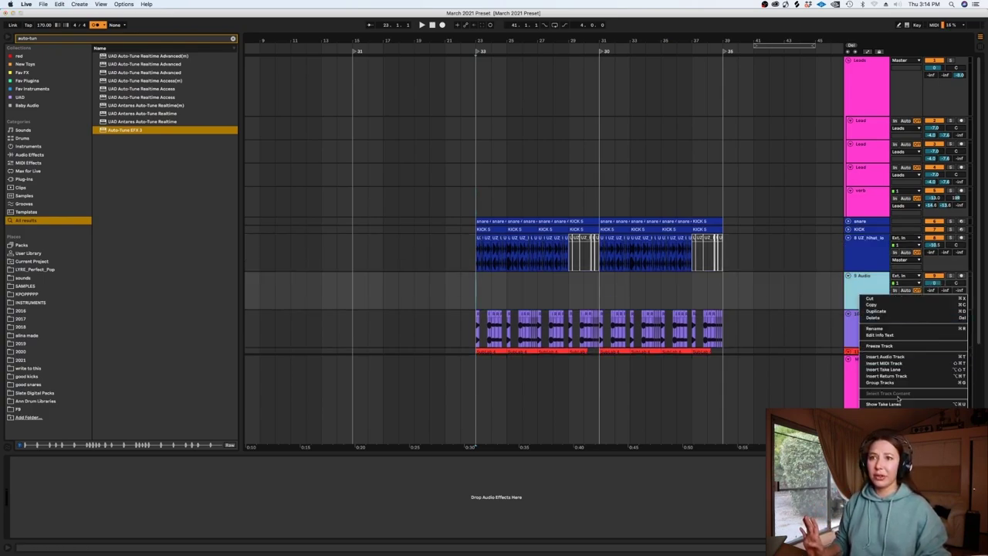
left_click(923, 453)
left_click(669, 255)
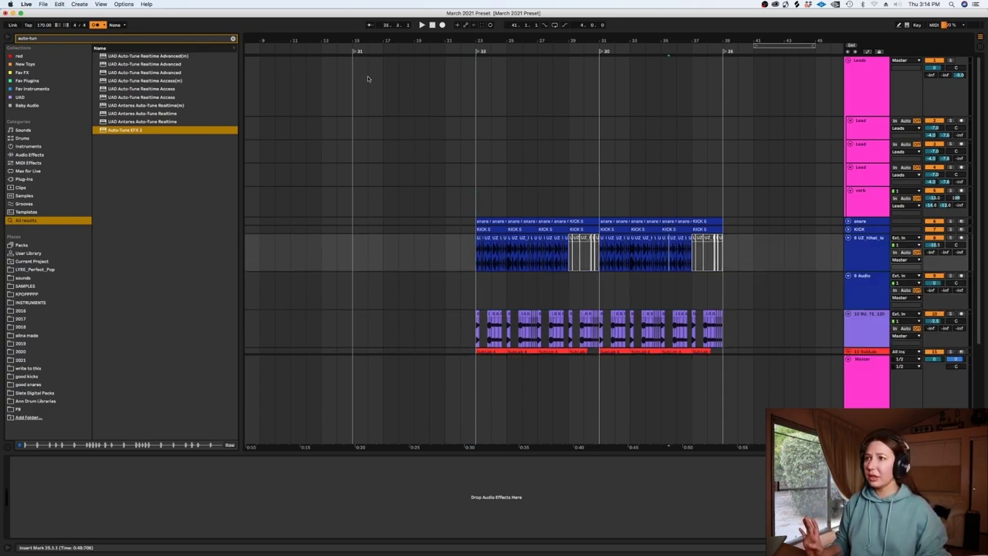
Step: Search the browser for "170" and audition the arp, percussion and half-bar drum fill samples
left_click(233, 40)
type("170")
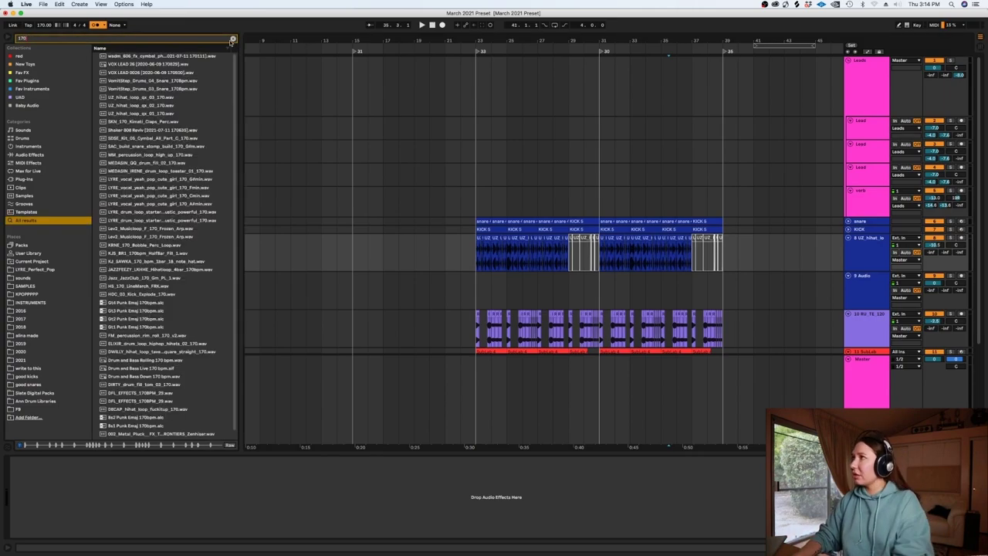
left_click(121, 253)
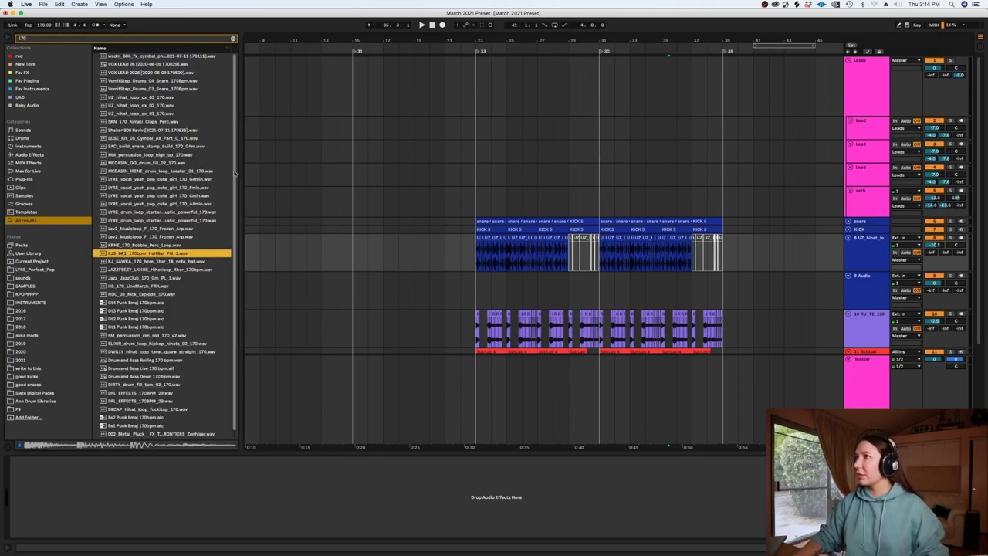
left_click(137, 237)
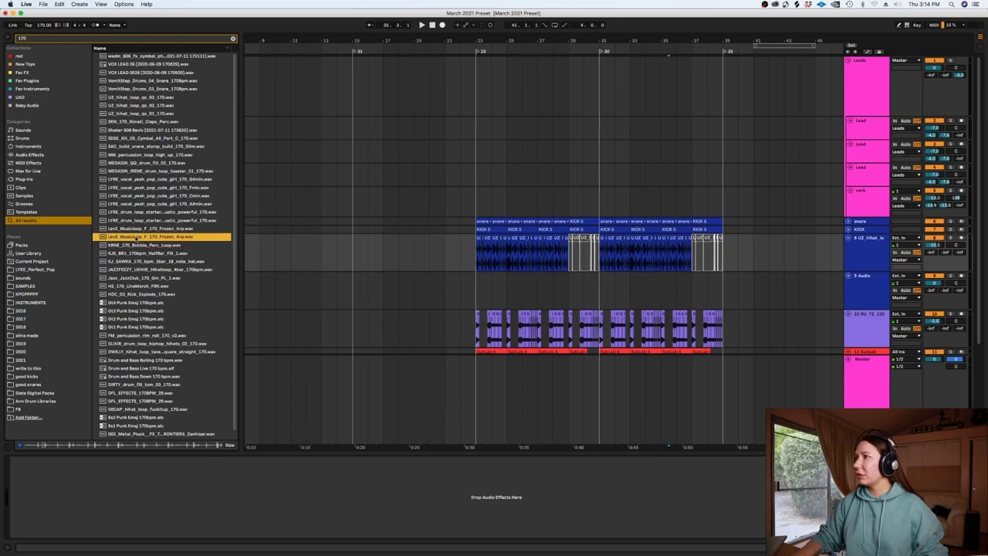
left_click(136, 245)
left_click(138, 253)
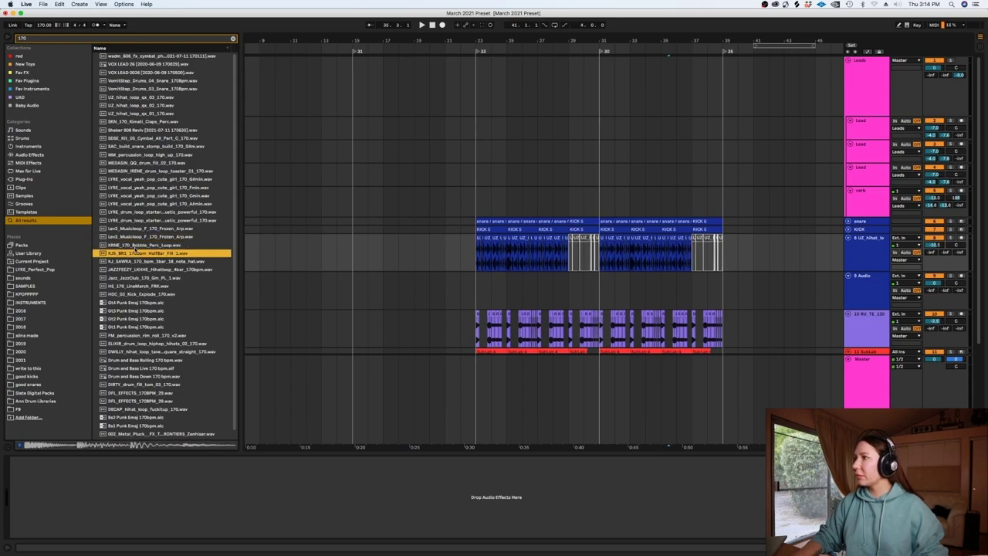
Step: Place KJS_BR1_170bpm_HalfBar_Fill_1.wav on the new audio track and, with a 1/16 grid, move it to end at bar 31
left_click_drag(586, 292, 587, 292)
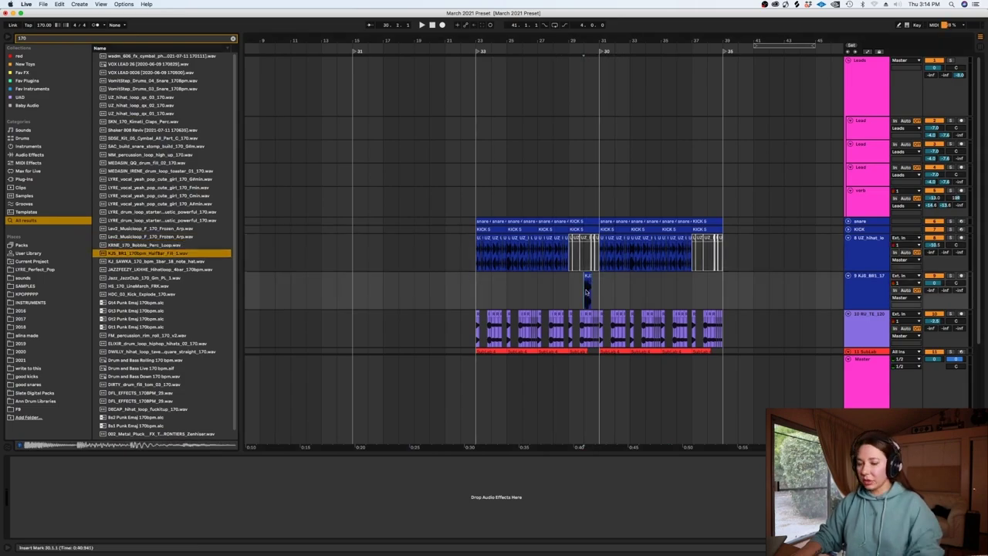
key("z")
right_click(587, 292)
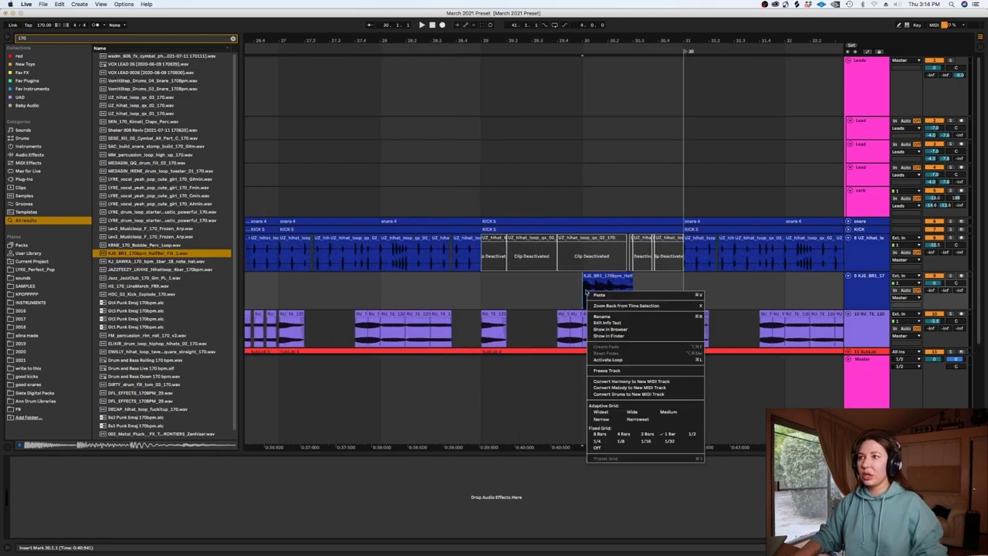
left_click(646, 442)
left_click_drag(607, 289, 657, 289)
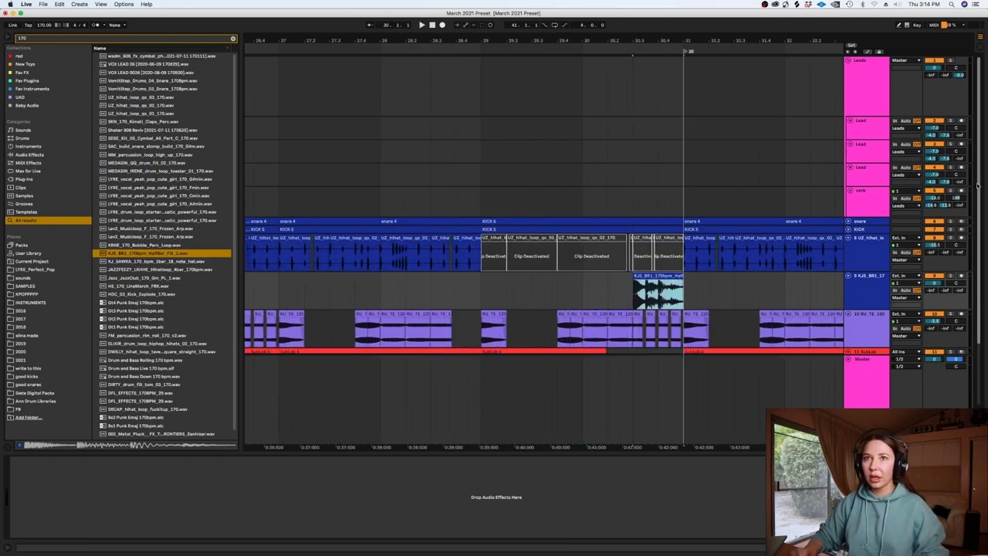
Step: Copy the iZotope Vinyl effect from the theremin track to the drum fill track and play the fill
left_click_drag(978, 185, 976, 220)
left_click(868, 289)
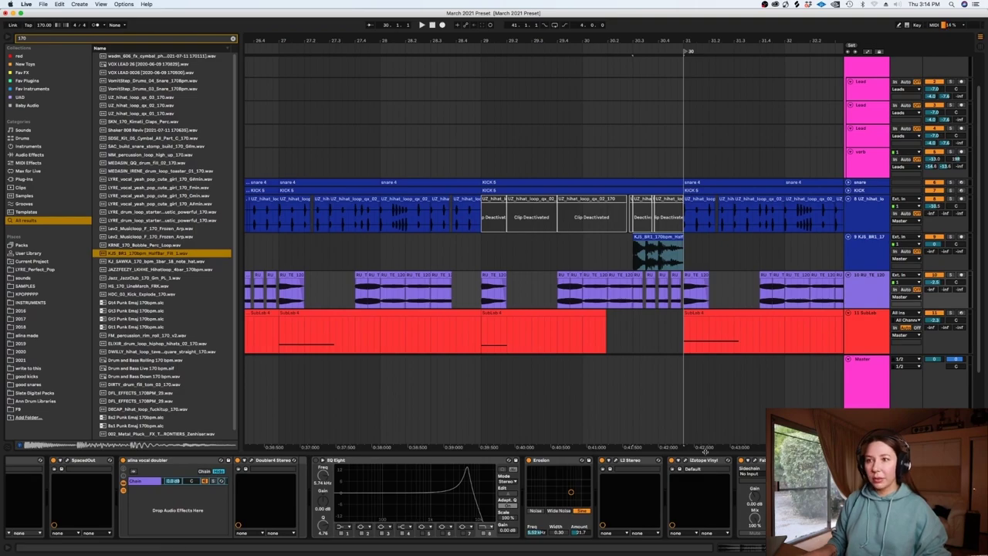
left_click(608, 247)
key("space")
Step: Chop the drum fill by deleting its tail and short slices within it, and play the result from before bar 30
left_click_drag(697, 256, 678, 256)
key("Delete")
left_click(589, 253)
key("space")
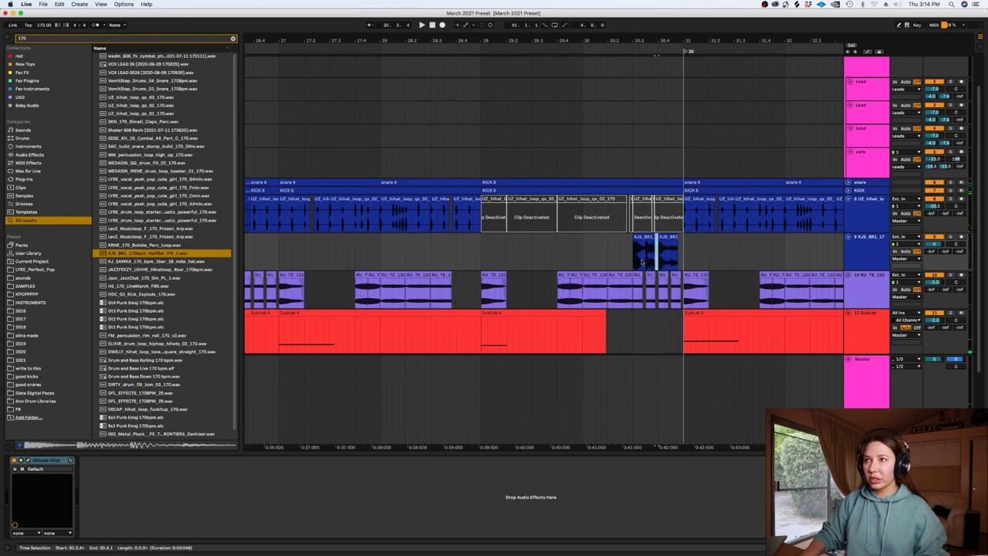
left_click(564, 254)
key("space")
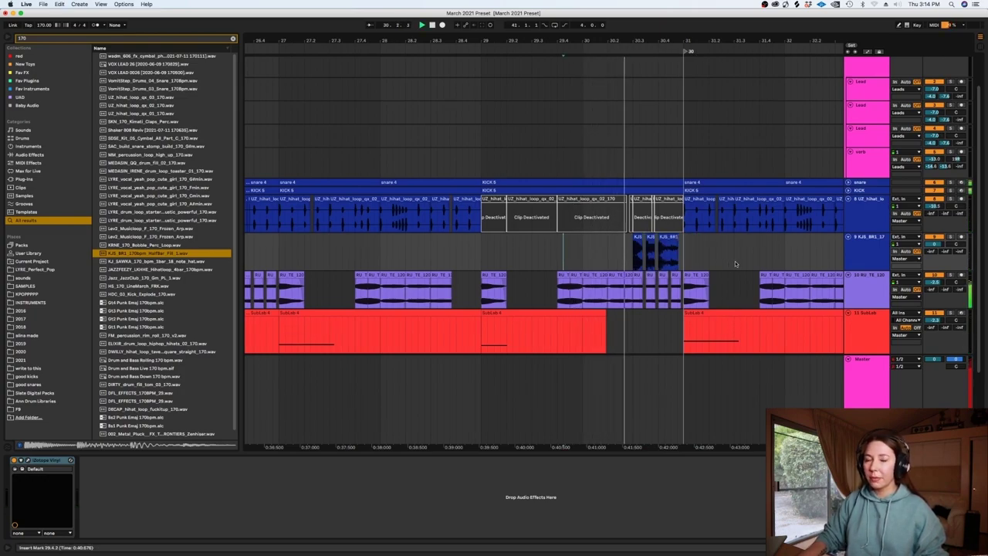
Step: Set the grid to 1 bar and paste a copy of the chopped drum fill of bar 30 into bar 38
left_click_drag(683, 255, 589, 261)
key("space")
key("minus")
key("minus")
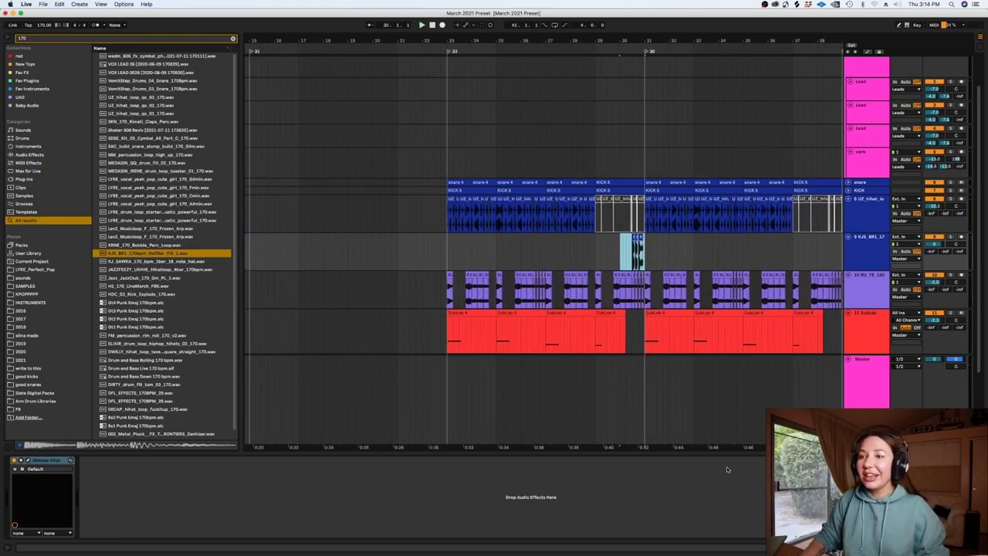
scroll(776, 299, "right", 3)
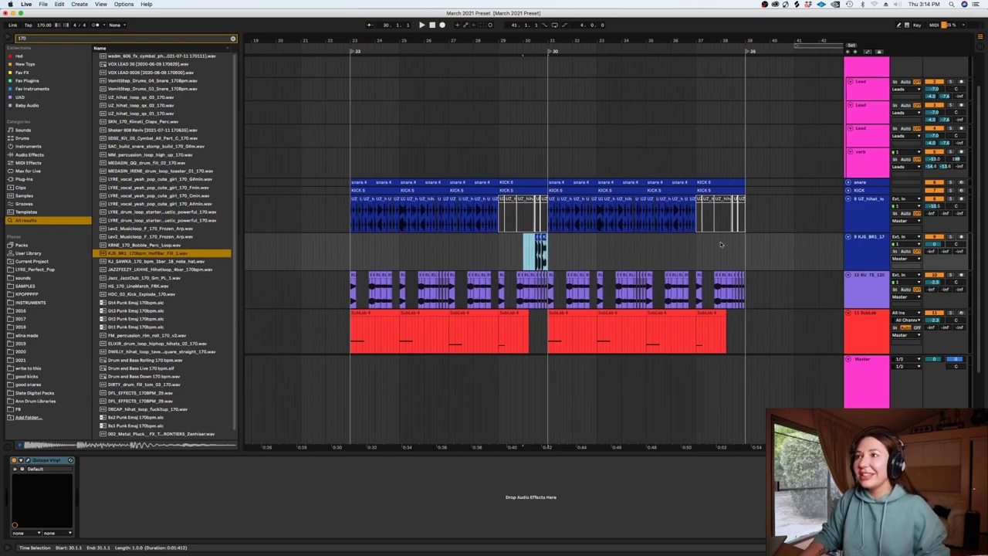
right_click(596, 237)
right_click(566, 239)
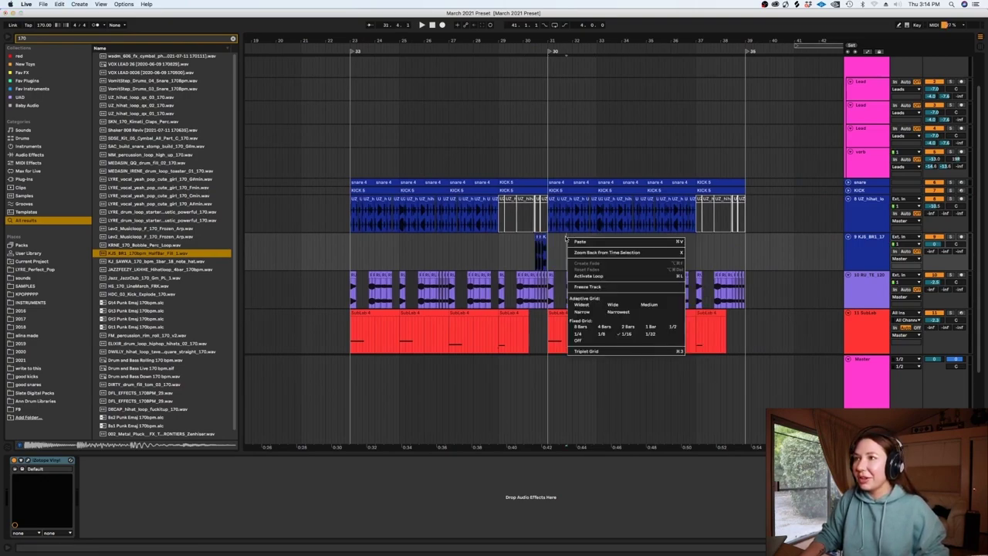
left_click(650, 326)
left_click_drag(568, 254, 522, 256)
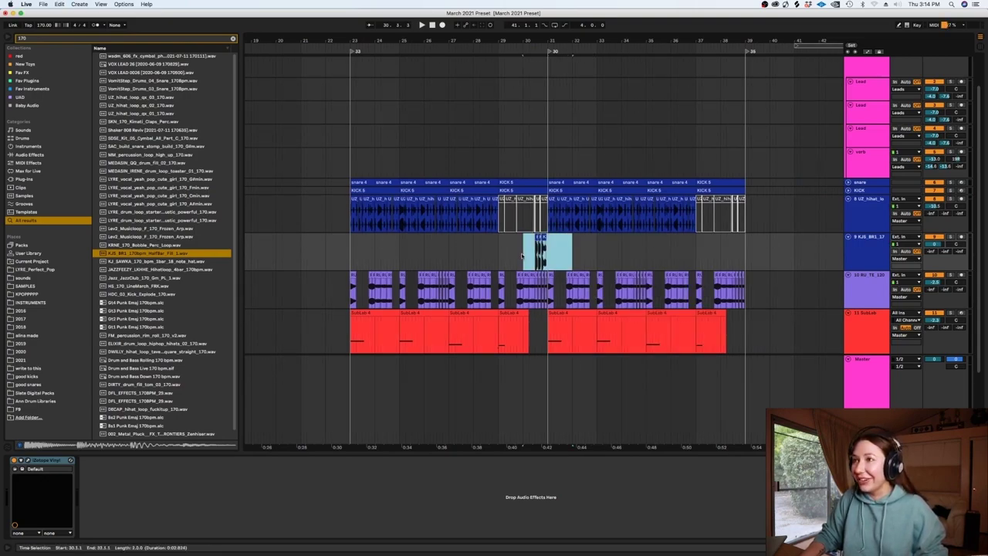
left_click(727, 254)
key("super+v")
Step: Audition more 170 bpm samples, then search for "165" and place the Scott NoKick loop on a new track at bar 31
left_click(153, 280)
left_click(152, 197)
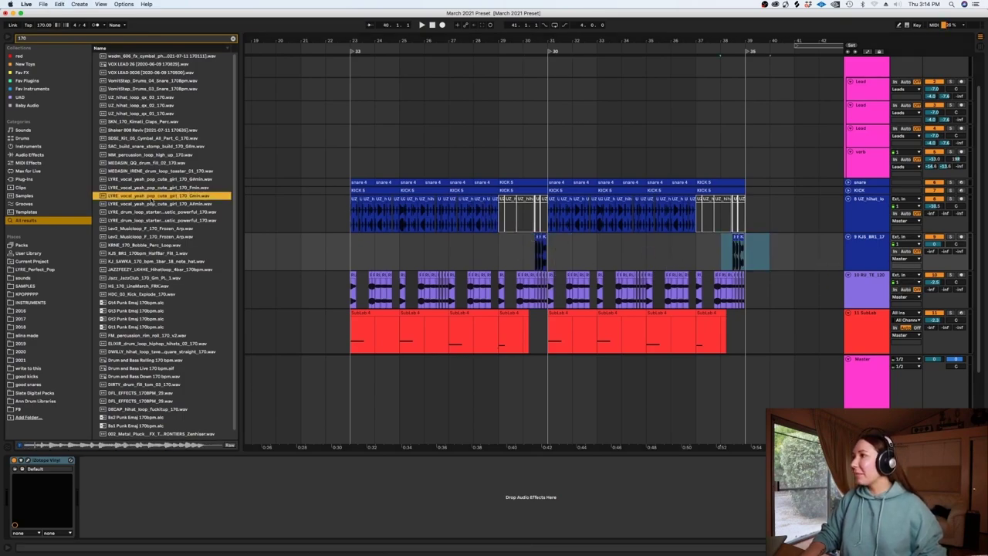
left_click(154, 327)
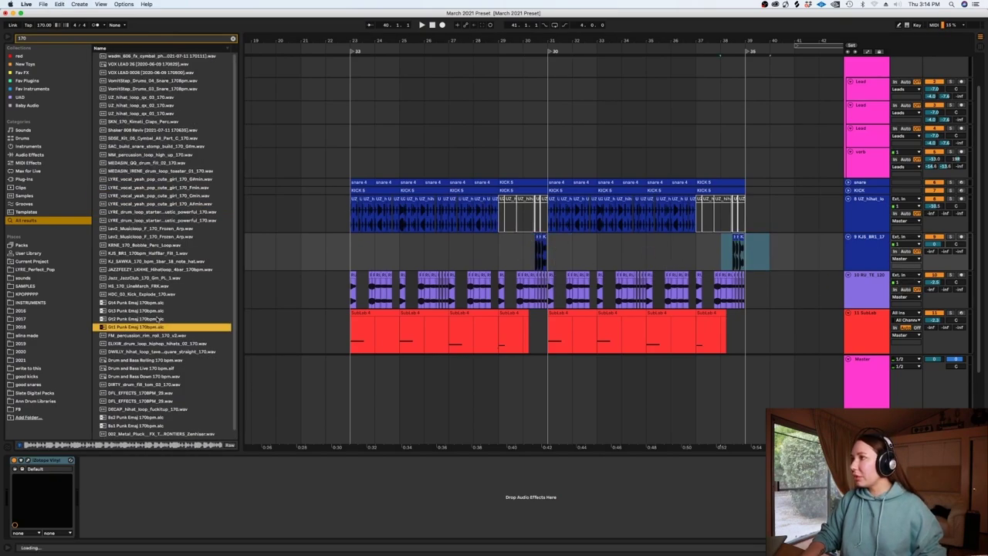
left_click(166, 354)
left_click(148, 335)
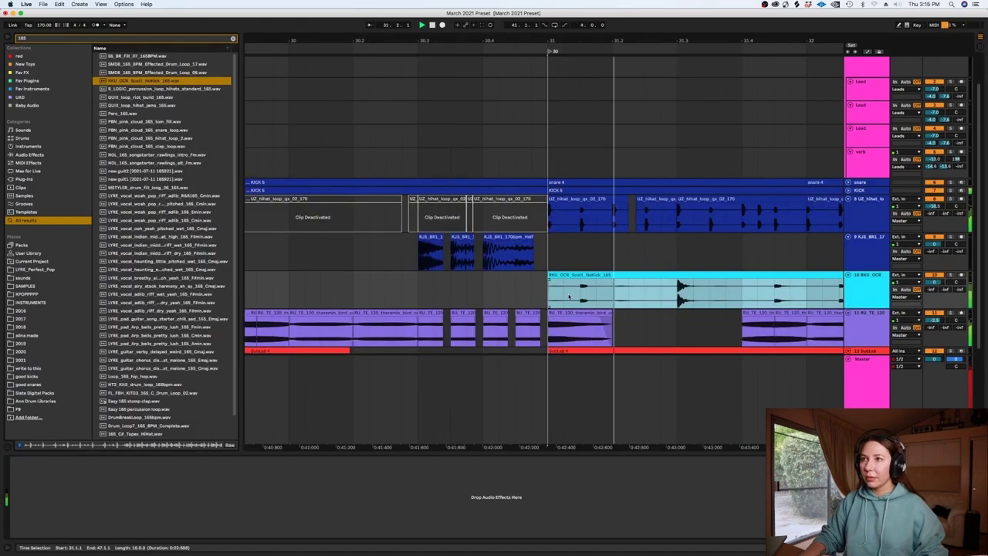
scroll(567, 296, "down", 5)
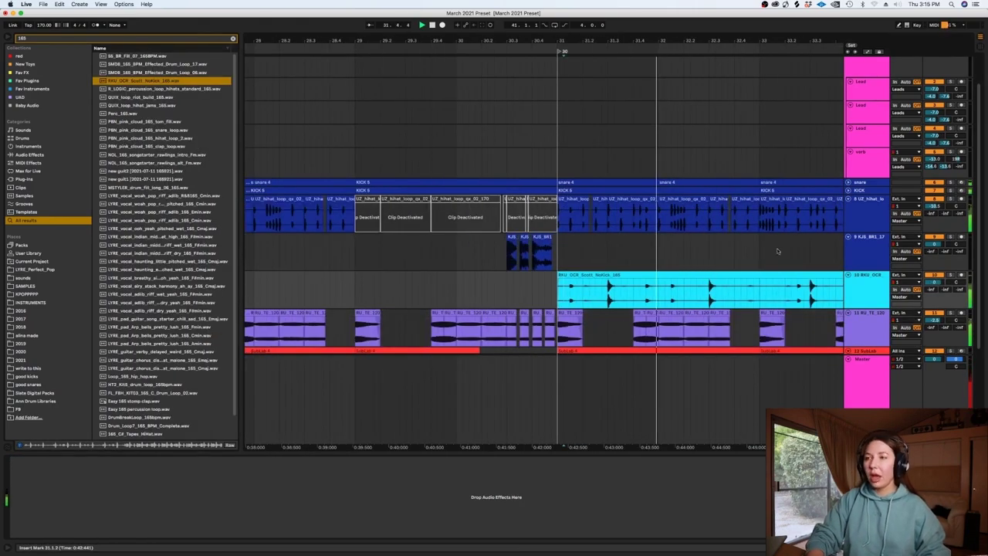
Step: Recolor the Scott NoKick track dark blue and apply the track color to its clip
right_click(855, 299)
left_click(852, 321)
right_click(856, 300)
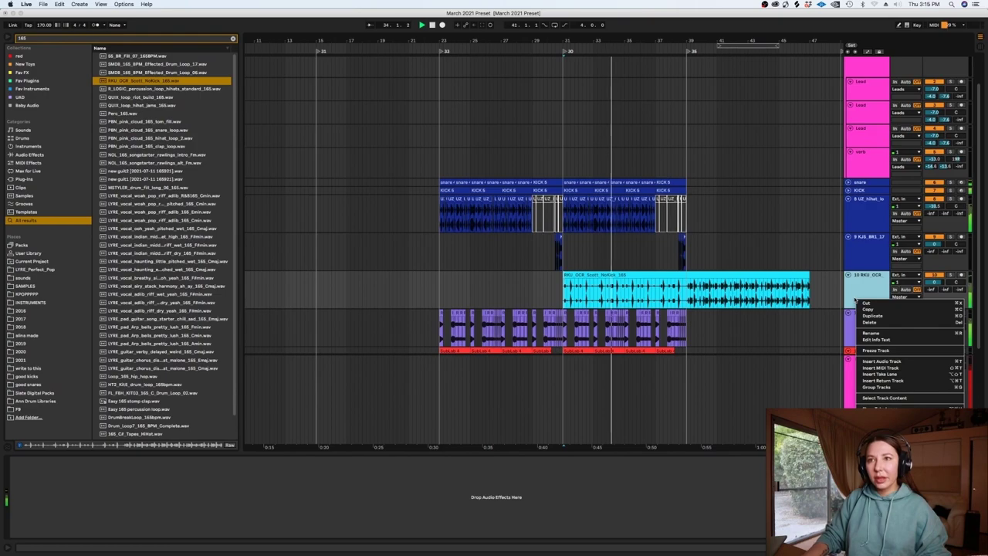
left_click(883, 426)
Step: Split the Scott NoKick loop at bar 37 and delete everything after the split
left_click(656, 283)
key("super+e")
left_click(663, 281)
left_click(663, 274)
left_click(664, 283)
scroll(664, 282, "up", 3)
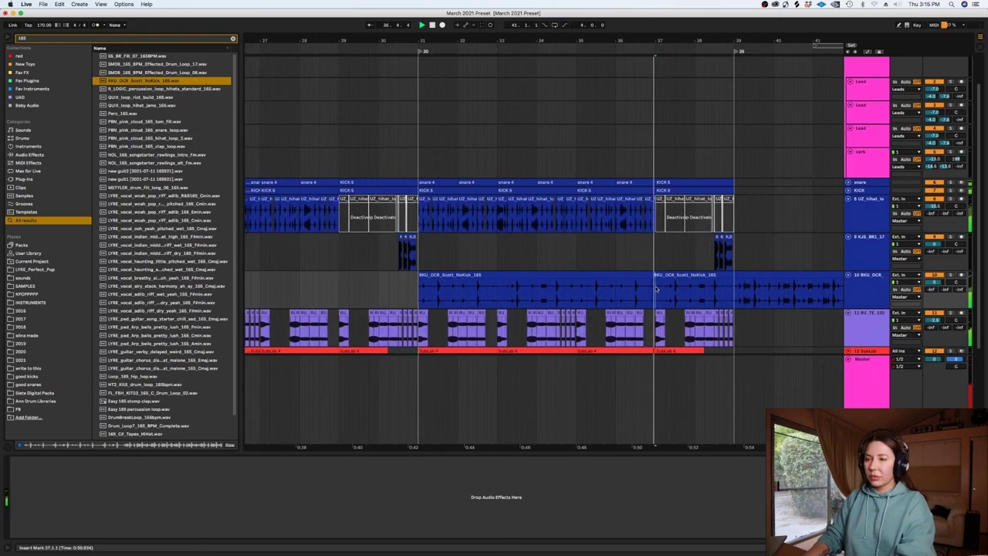
left_click(661, 276)
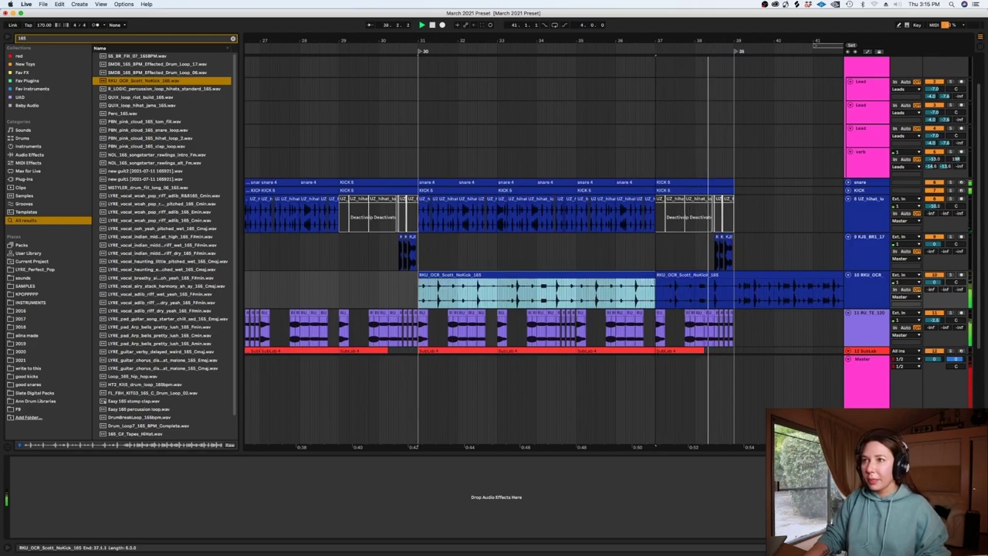
key("Delete")
scroll(686, 278, "down", 3)
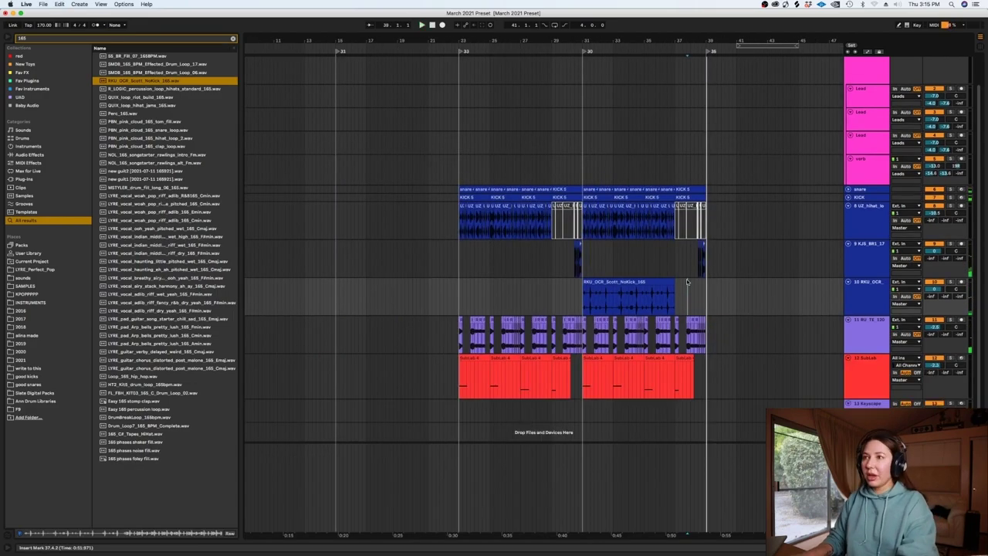
Step: Insert a new MIDI track directly below the purple theremin audio track
left_click(866, 189)
left_click(734, 330)
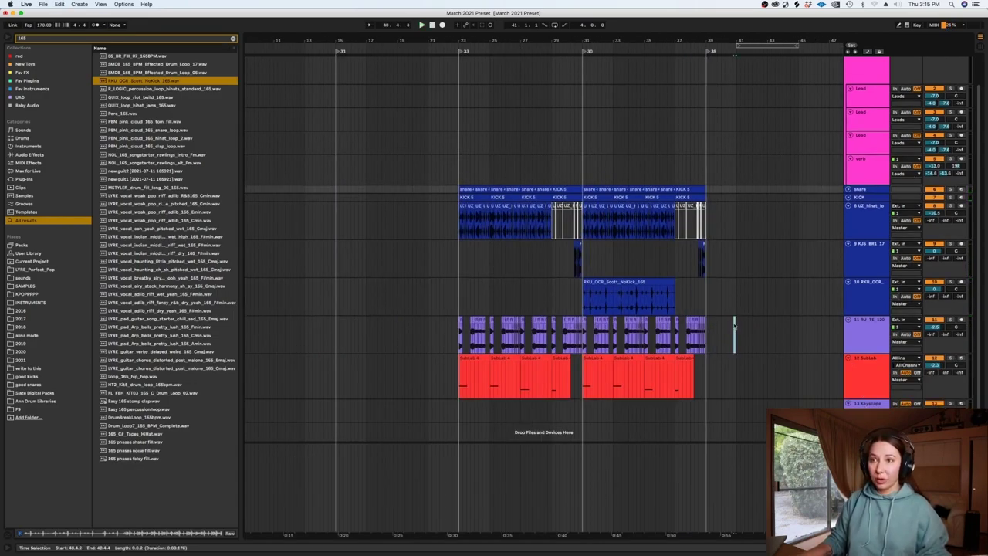
right_click(734, 324)
left_click(878, 295)
left_click(870, 341)
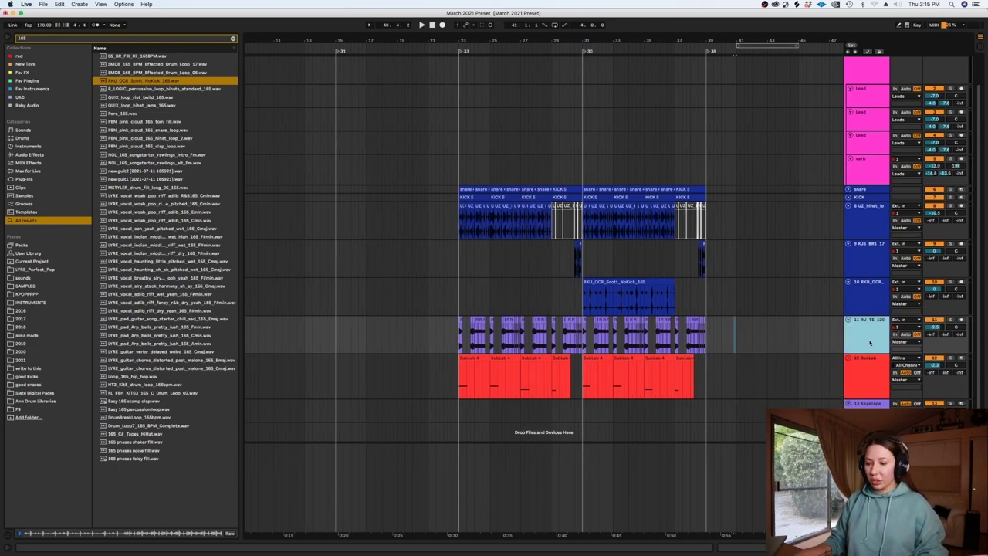
key("super+shift+t")
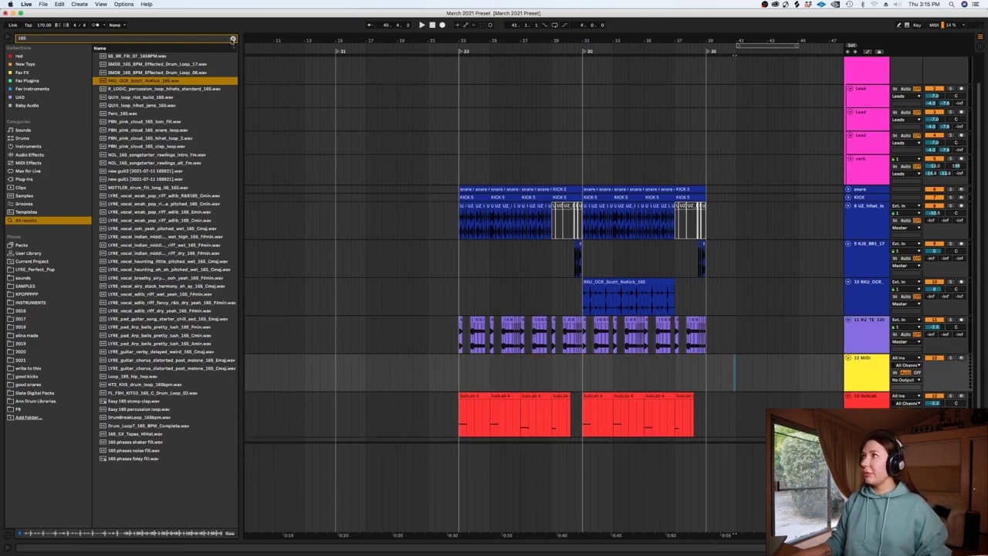
Step: Search for "keysc", load Keyscape onto the new MIDI track, and color the track purple
left_click(233, 39)
type("keysc")
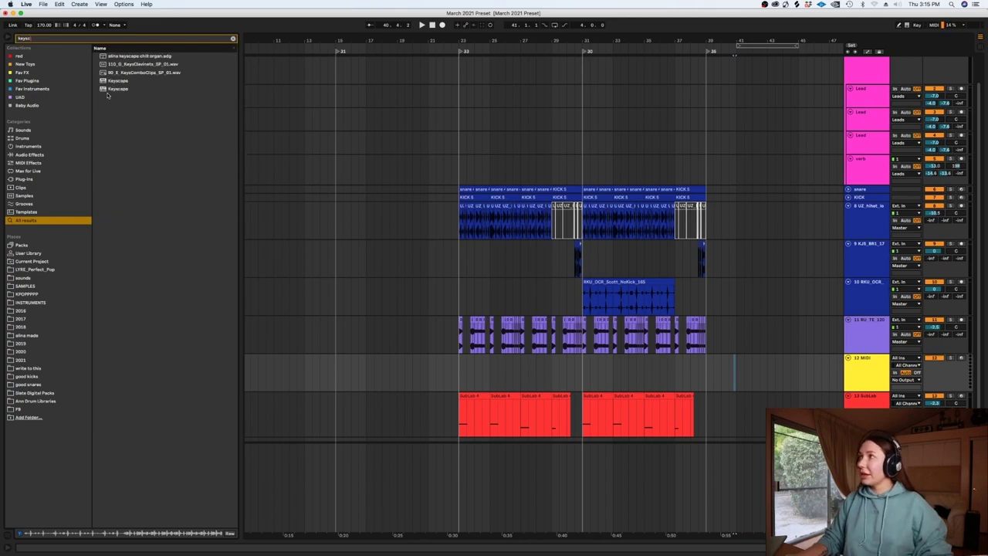
left_click_drag(110, 90, 735, 361)
scroll(810, 309, "down", 3)
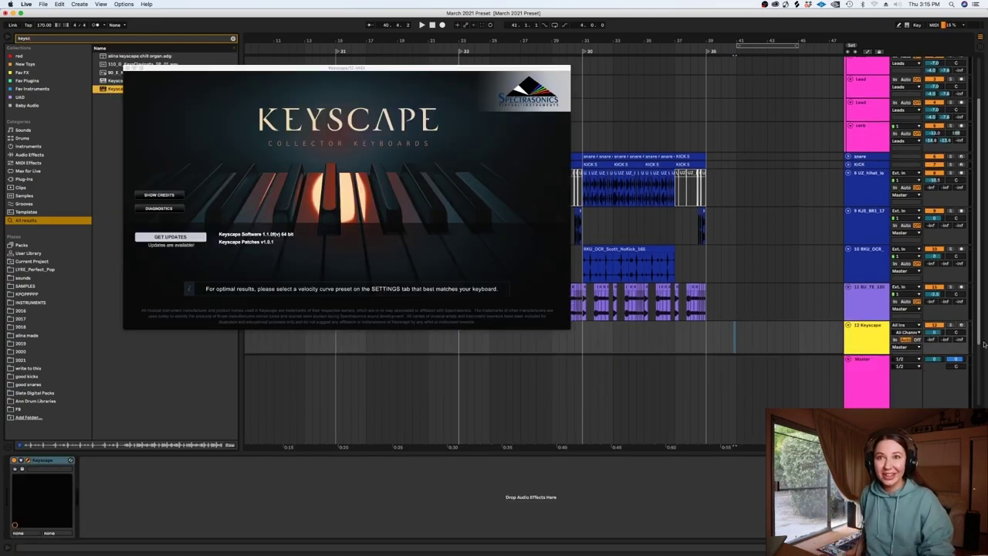
right_click(878, 282)
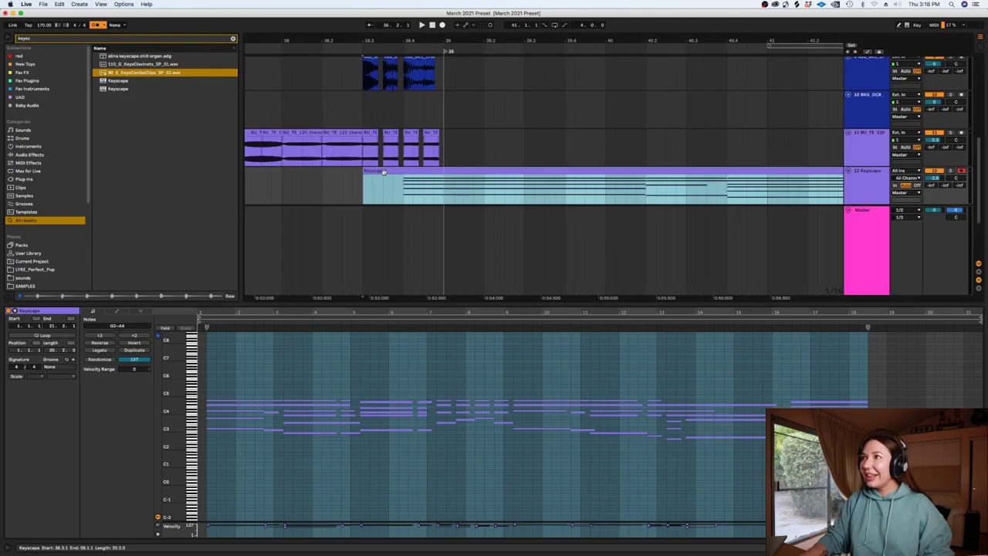
Step: Trim the empty start of the recorded Keyscape clip up to 38.4.1 and play the clip through
left_click_drag(363, 186, 402, 185)
key("Delete")
left_click(438, 181)
key("minus")
key("minus")
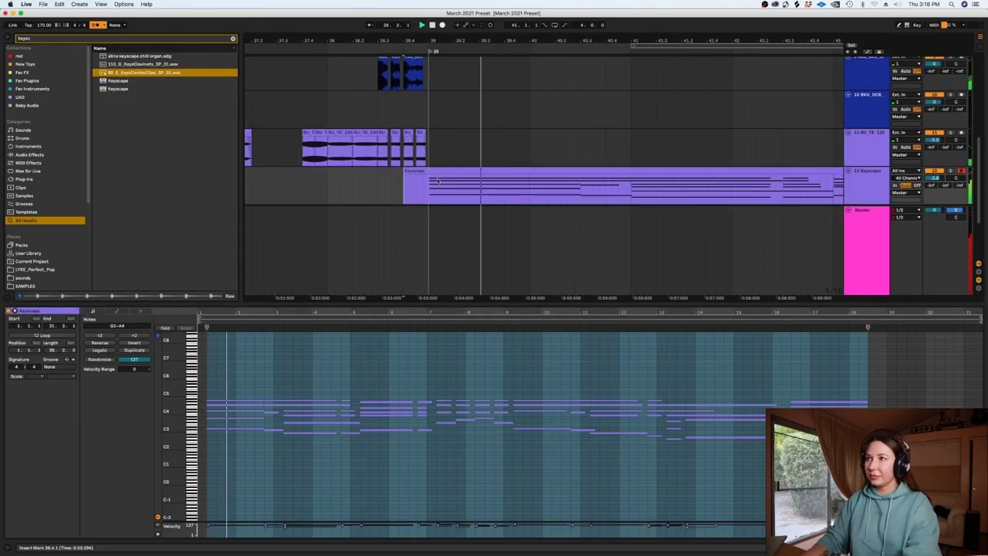
key("super+alt+l")
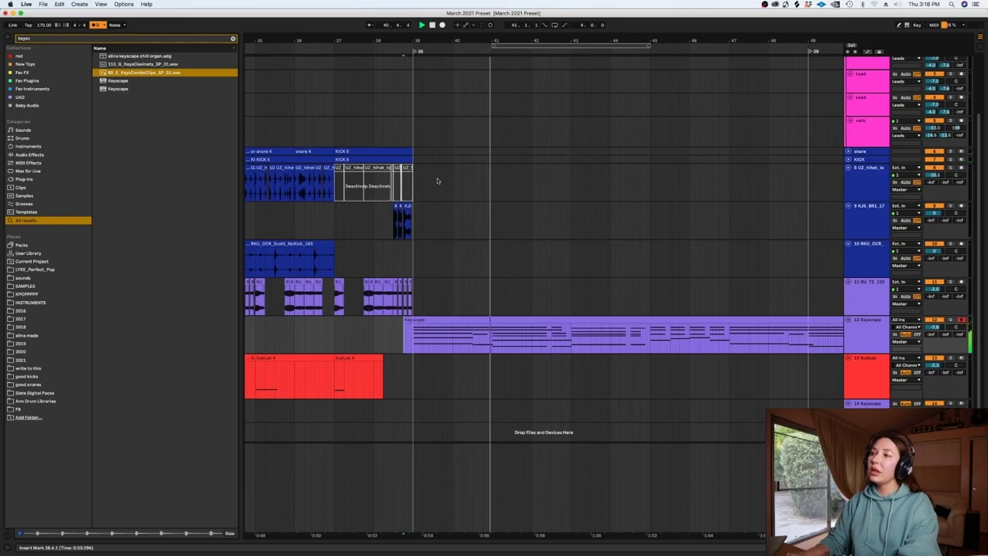
key("minus")
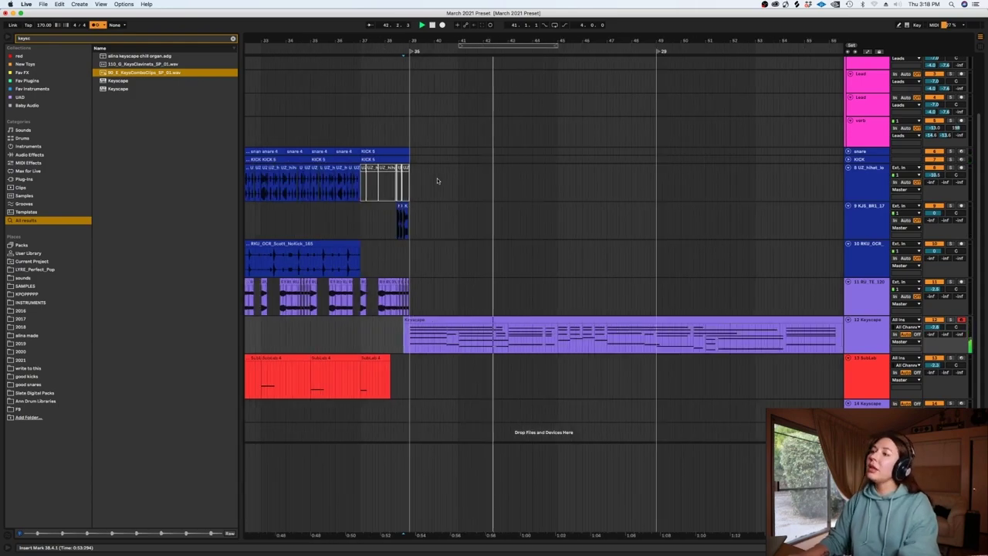
left_click_drag(562, 535, 454, 536)
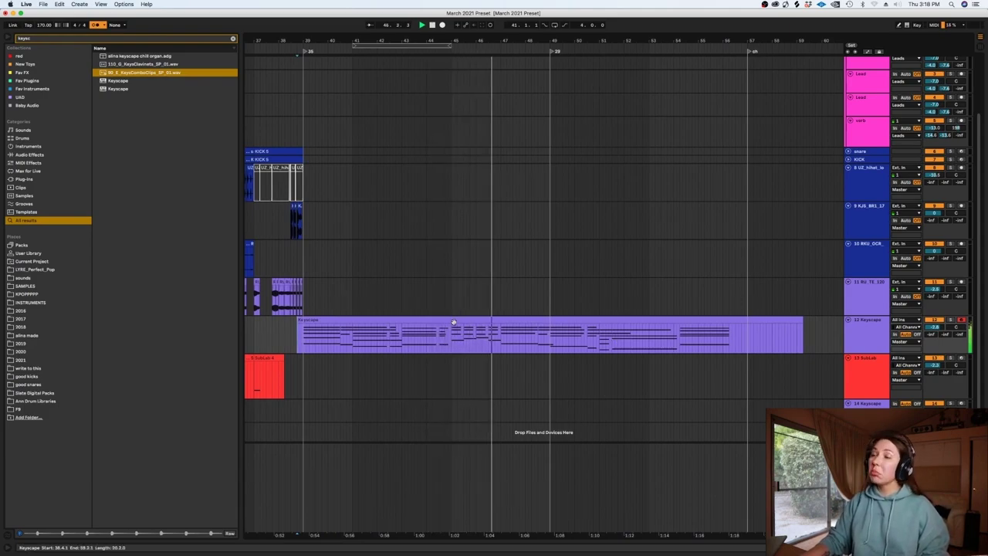
Step: Open the Keyscape clip's notes and delete the stray short notes just after the start of clip bar 13
double_click(477, 320)
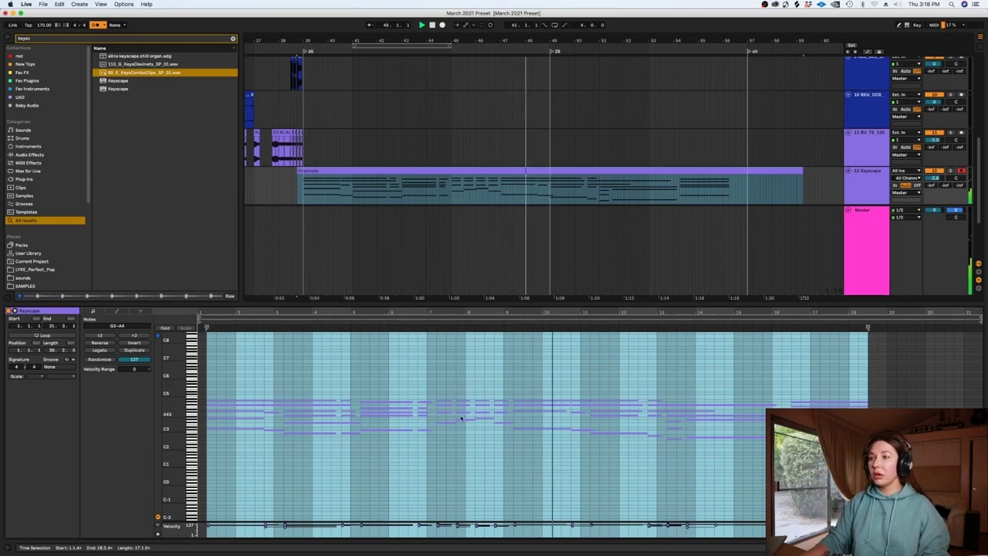
left_click(505, 418)
left_click(509, 402)
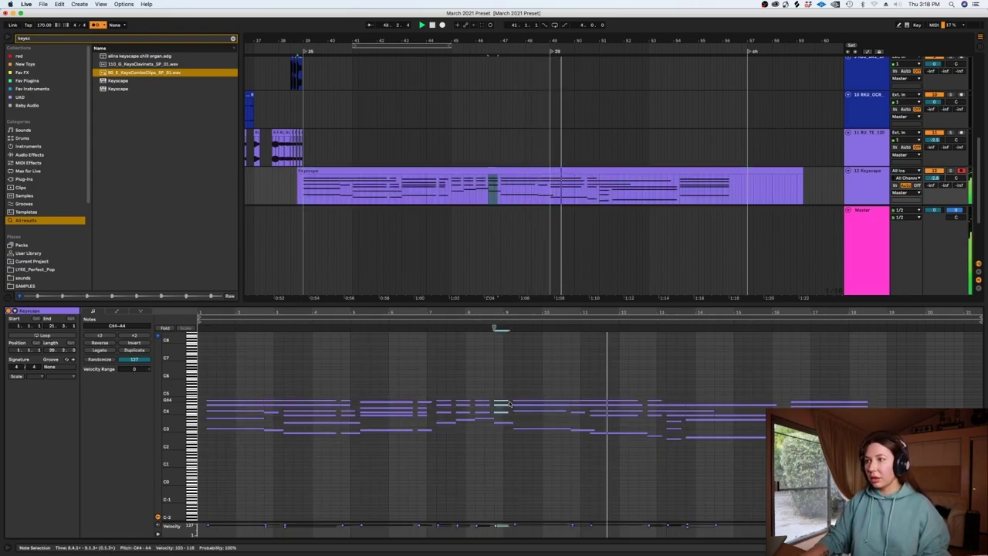
left_click_drag(492, 396, 483, 413)
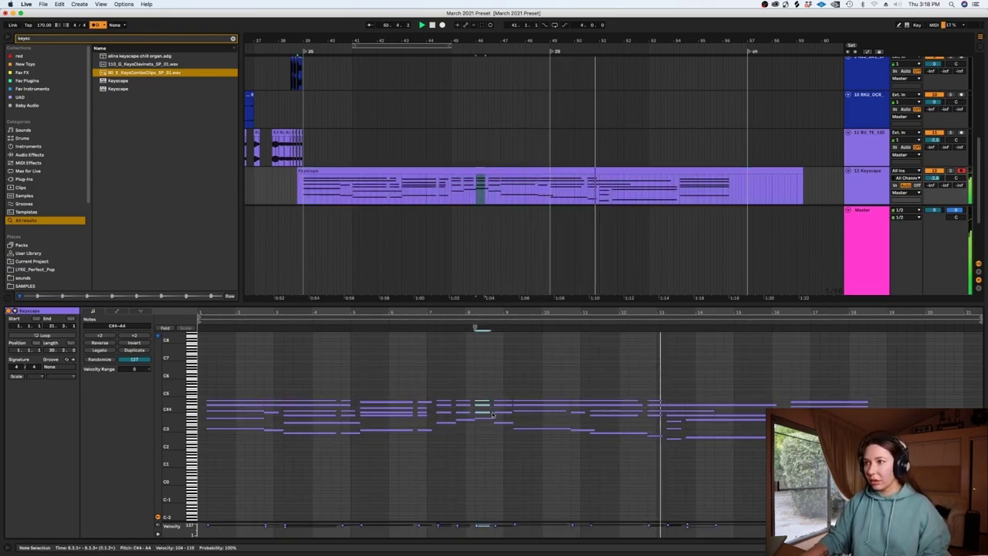
key("space")
left_click_drag(677, 457, 676, 367)
key("Delete")
Step: Move all remaining later notes two beats earlier so they start at about 13.2.1, and play the result
left_click_drag(857, 463, 667, 376)
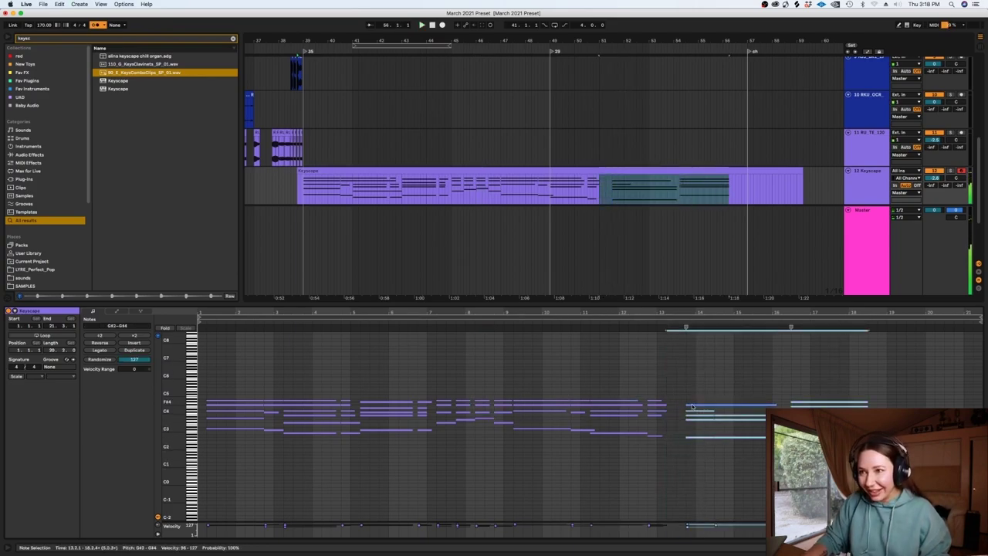
left_click_drag(692, 407, 673, 407)
key("space")
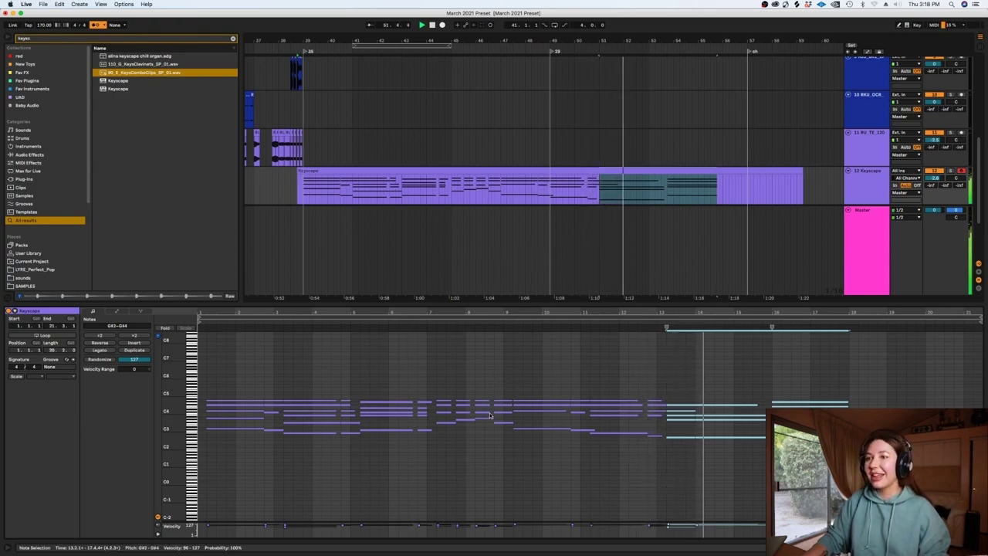
Step: Shorten the sustained notes of the chord at 13.2.1 so they end at about 15.1.1
key("space")
left_click_drag(755, 449, 730, 397)
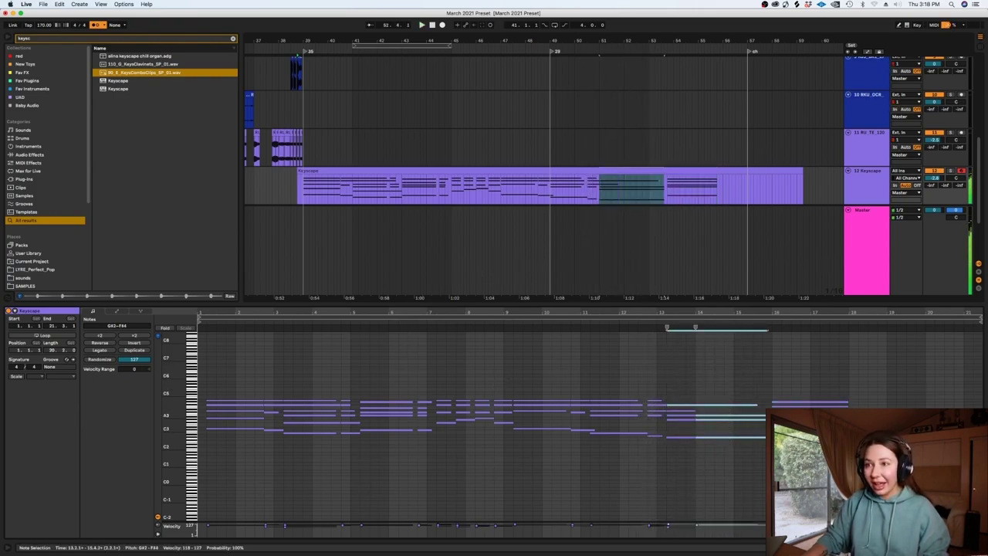
left_click_drag(765, 444, 731, 418)
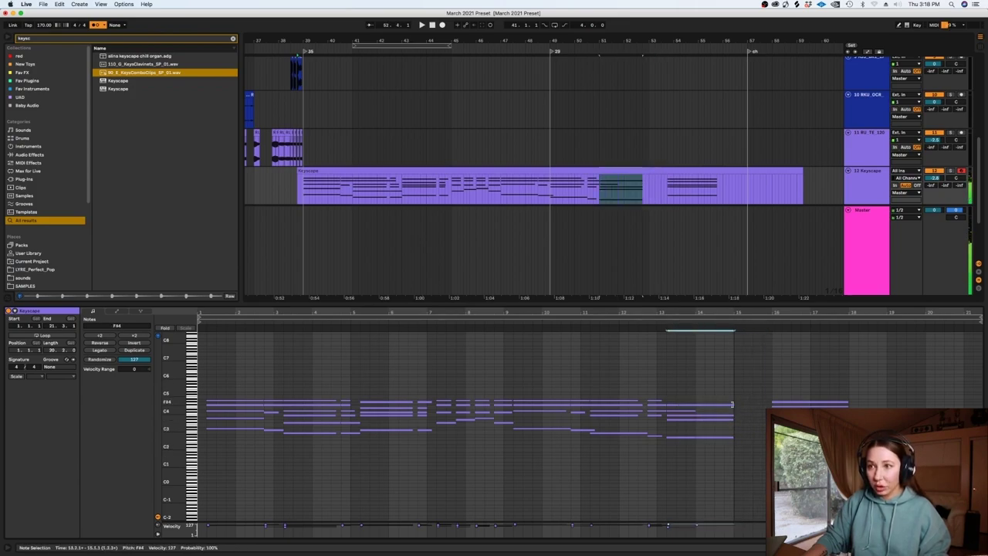
Step: Move the last chord one bar earlier to about bar 15 and extend the preceding chord's D4 note to meet it
left_click_drag(810, 406, 781, 387)
left_click_drag(780, 434, 741, 434)
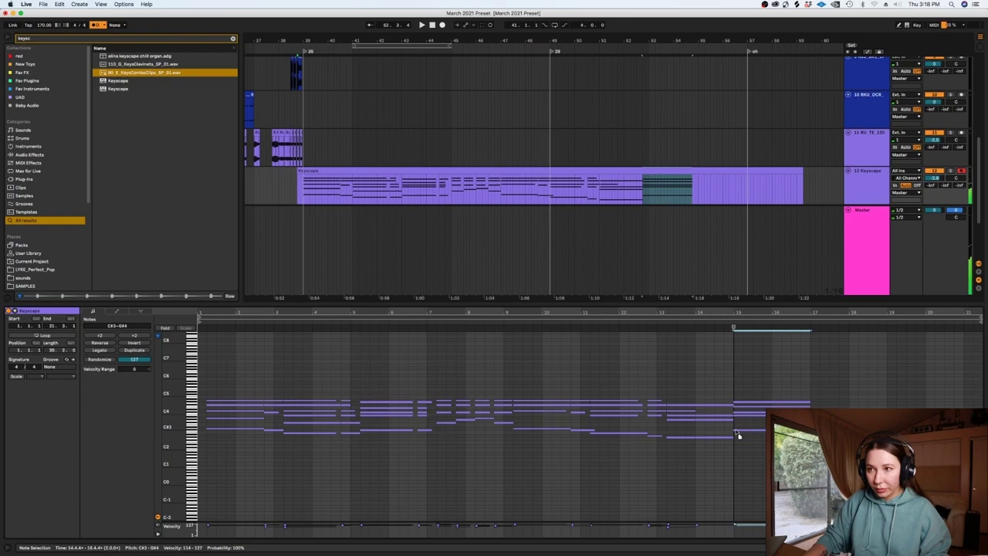
left_click(692, 410)
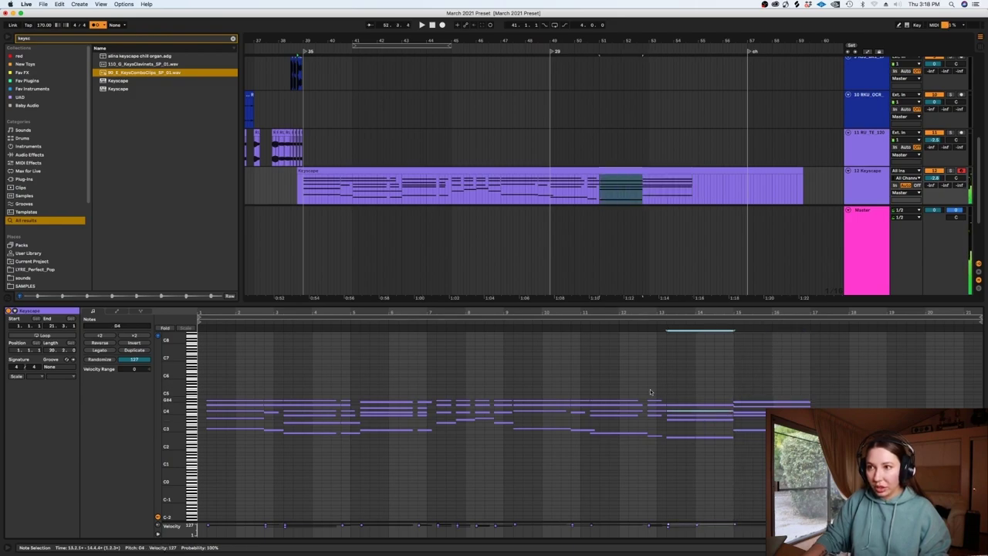
Step: Lengthen the chord notes just before bar 13 of the Keyscape clip to close the gaps to the following chord
left_click_drag(630, 392, 635, 419)
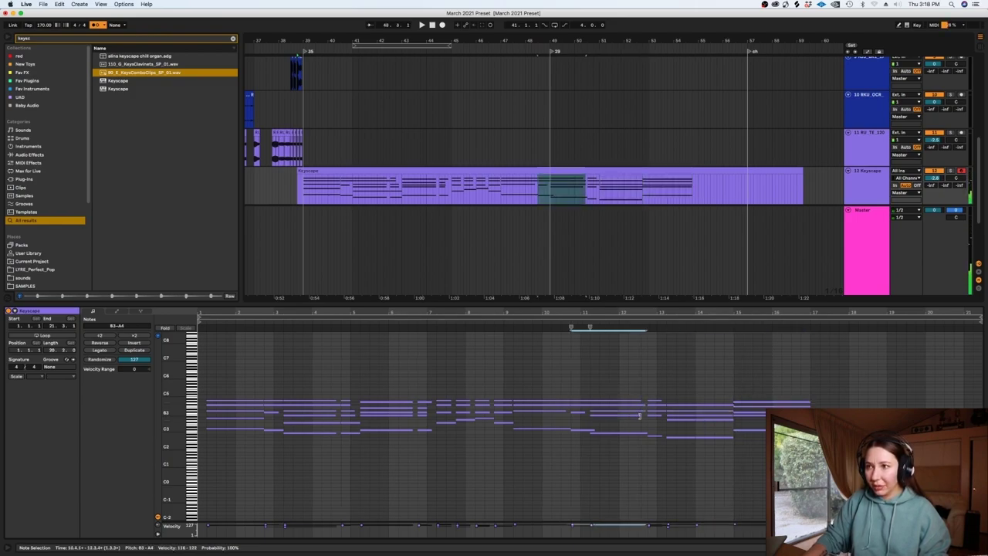
left_click(639, 407)
left_click(645, 402)
Step: Quantize the four chords in bars 7 and 8 of the Keyscape clip to 1/4
left_click_drag(488, 378, 447, 445)
left_click_drag(442, 385, 501, 443)
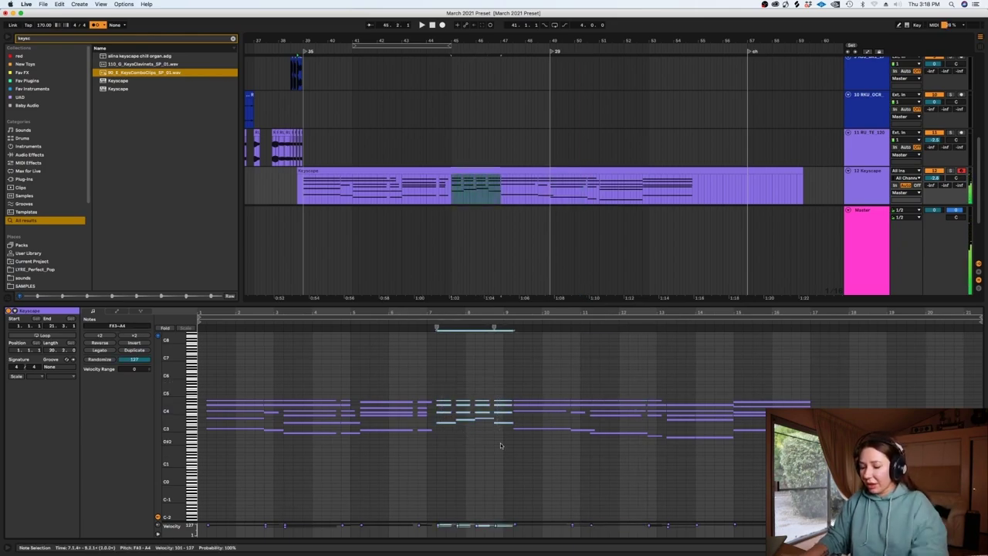
key("super+shift+u")
left_click(527, 268)
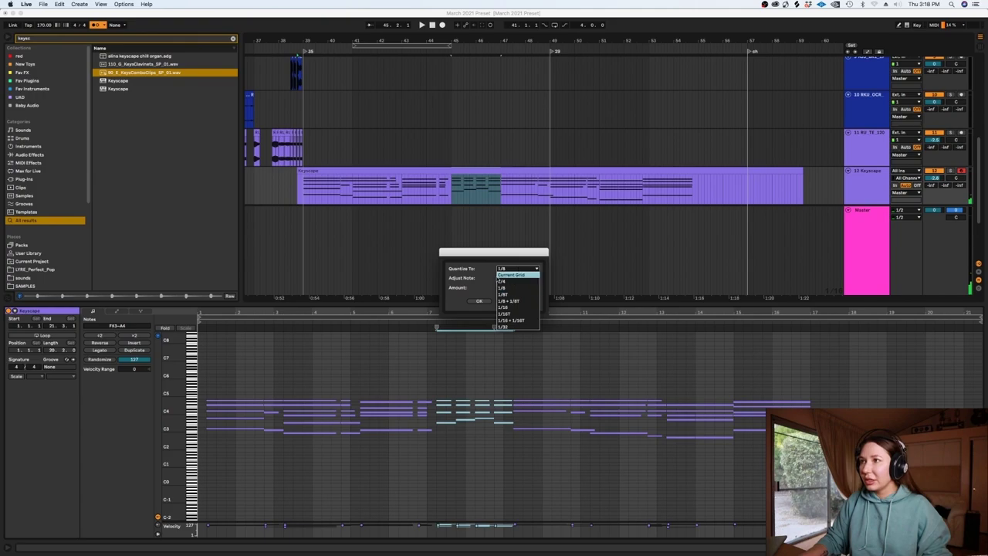
left_click(500, 283)
key("Return")
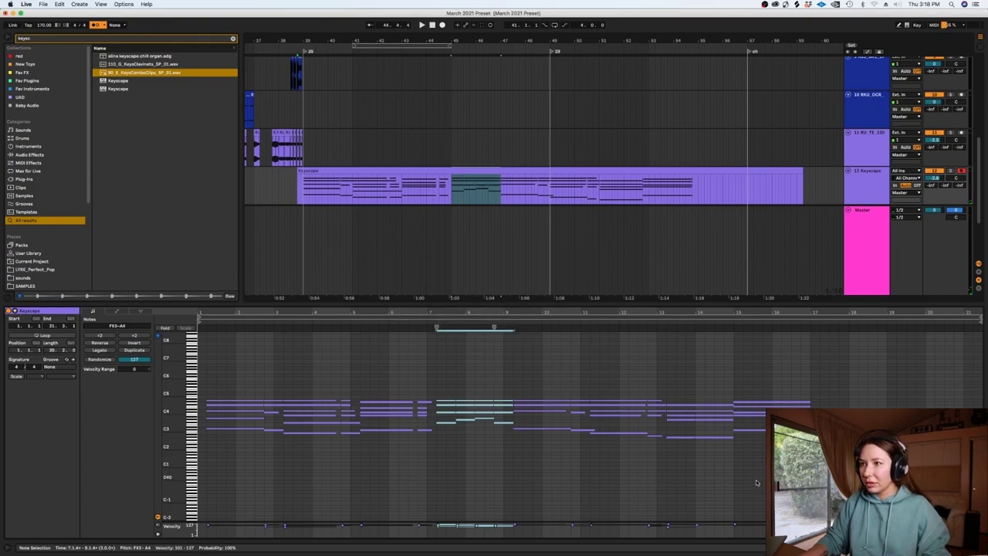
Step: Even out the note ends in bars 1 to 6, lengthening the short notes to close the gaps between chords
left_click_drag(436, 385, 207, 467)
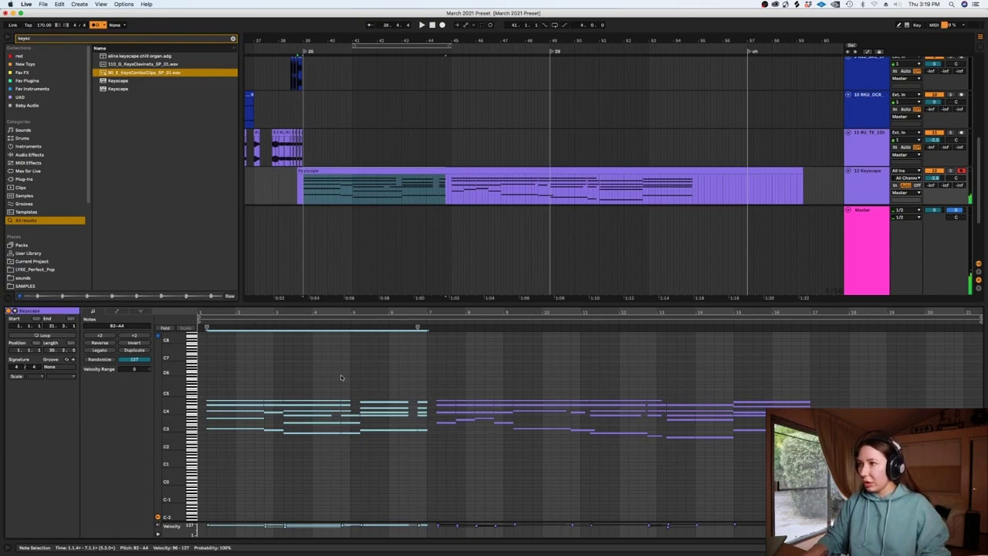
left_click_drag(341, 376, 349, 413)
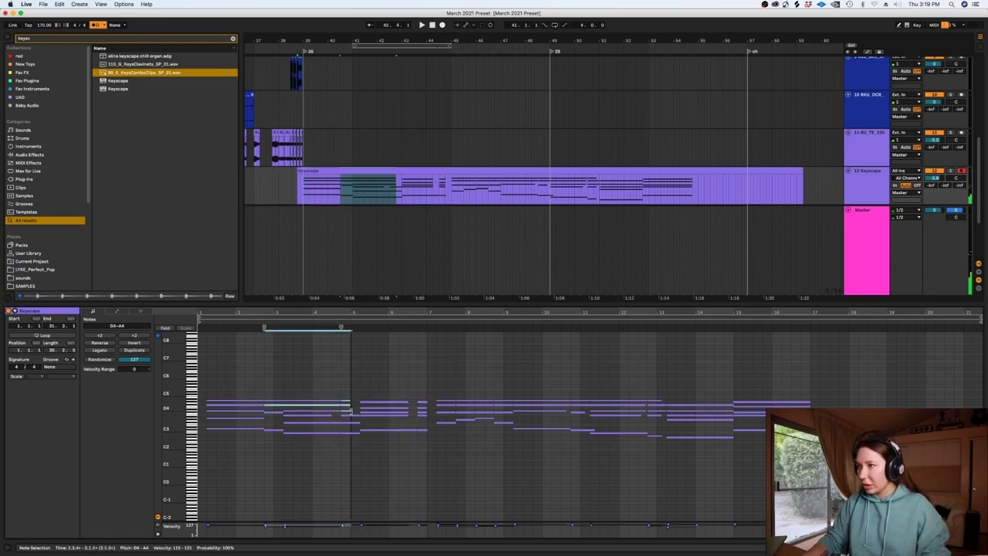
left_click_drag(421, 391, 424, 450)
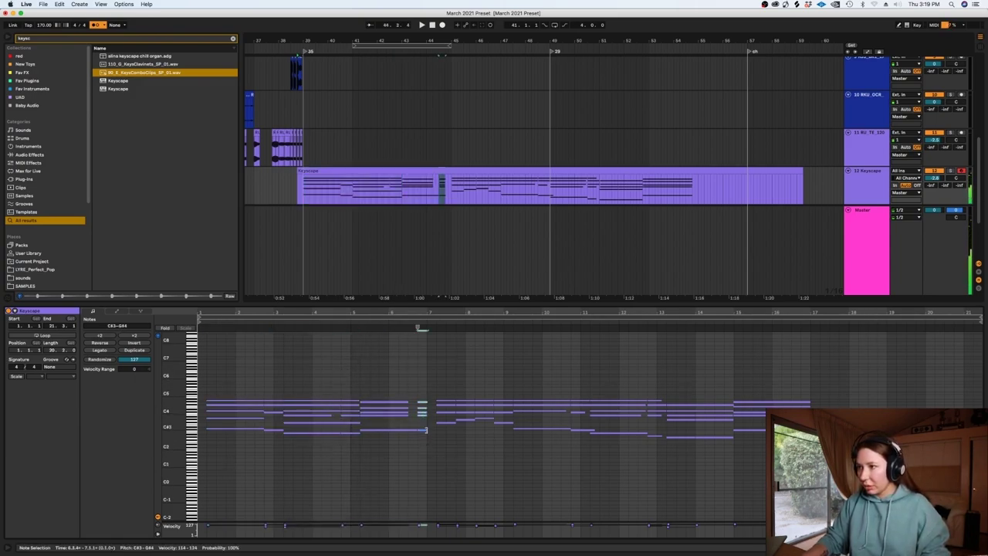
left_click_drag(402, 396, 405, 417)
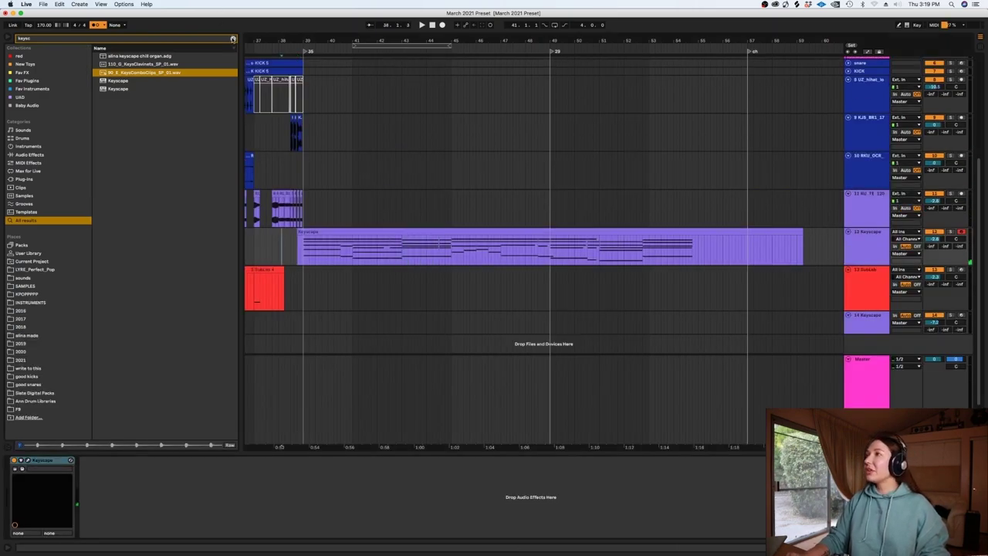
Step: Search the browser for Kontakt, load the BLANK KONTAKT rack on the Keyscape clip's track, and move its window clear of the clip
left_click(233, 39)
type("kontakt")
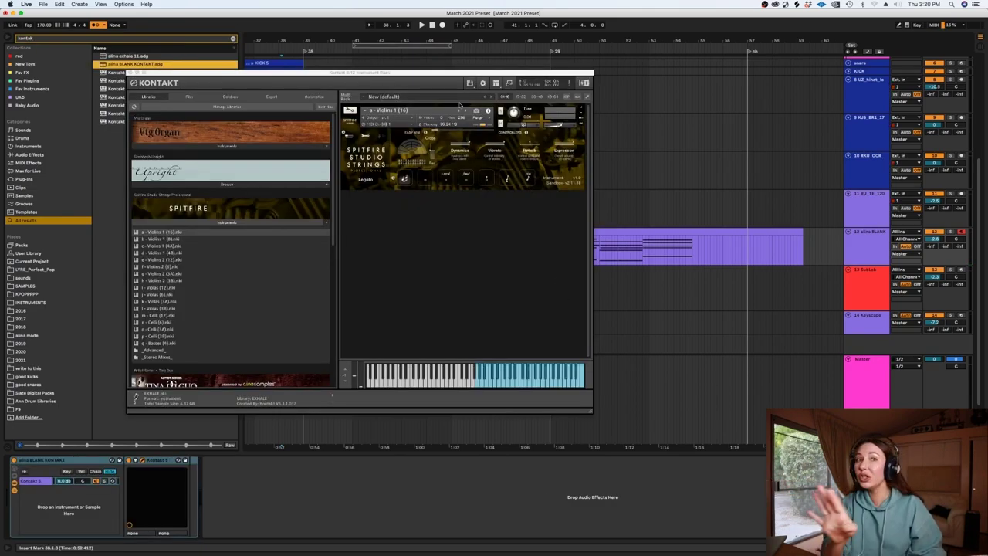
left_click_drag(446, 73, 551, 324)
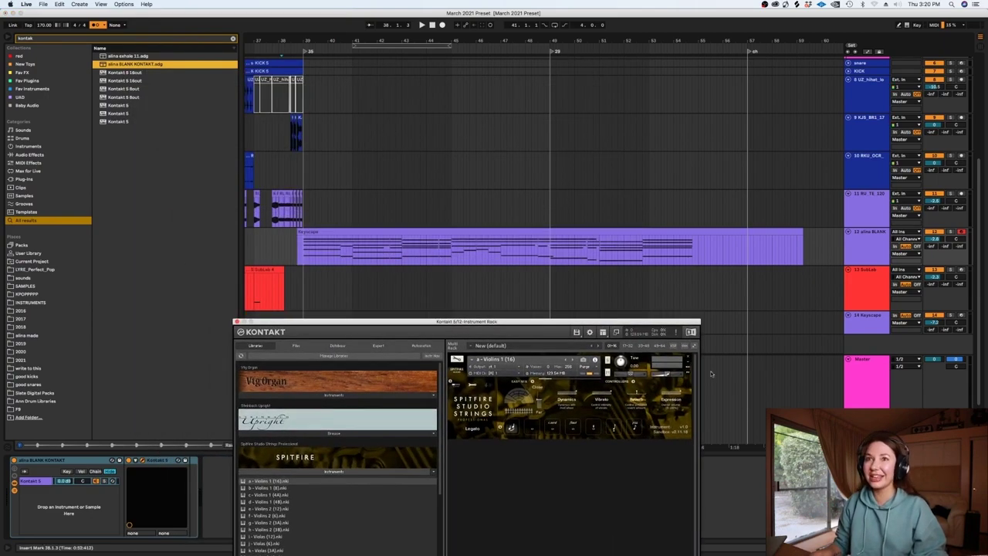
Step: Switch to the Google timer in Chrome, reset it, and start a 22-minute countdown
left_click(307, 540)
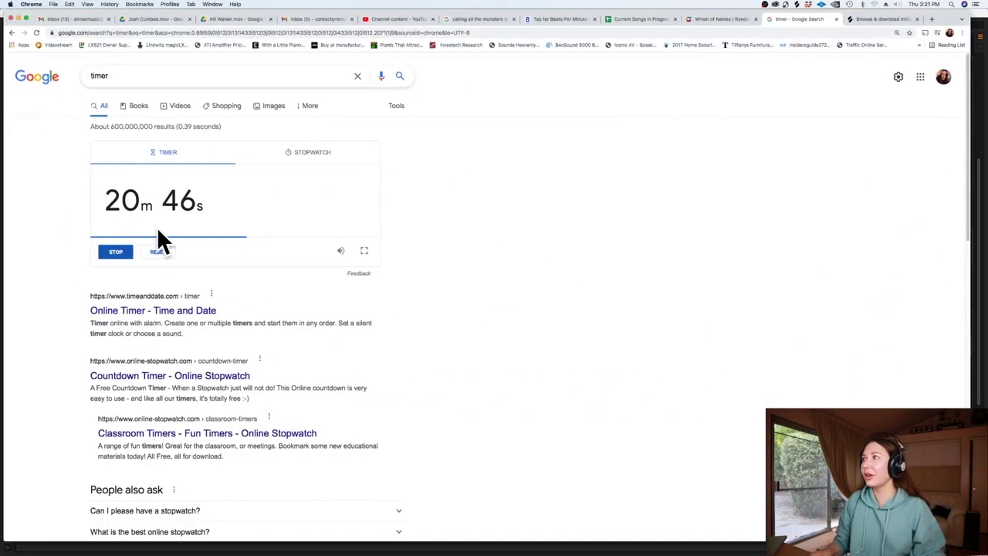
scroll(429, 116, "down", 6)
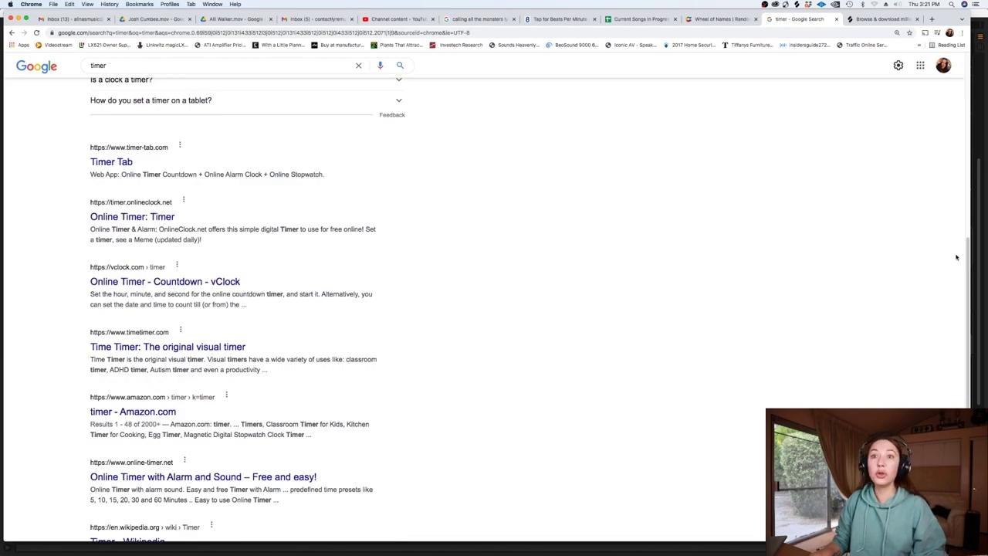
scroll(956, 257, "up", 6)
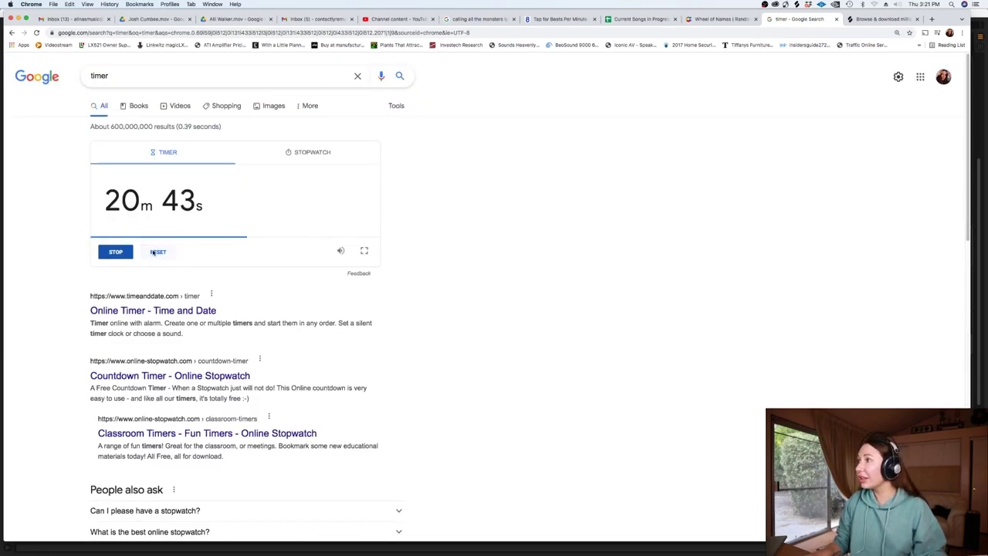
left_click(155, 252)
left_click(129, 201)
type("22m 00")
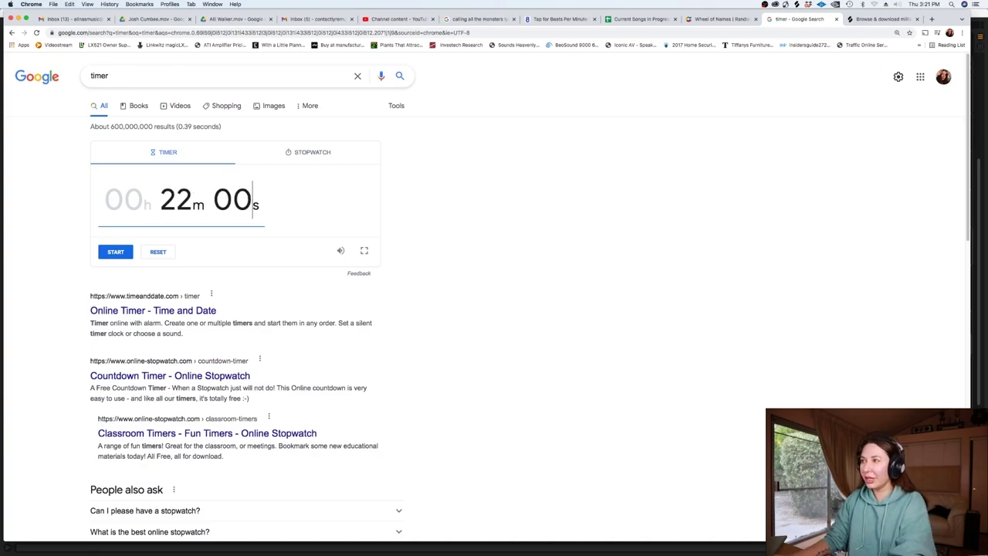
left_click(116, 253)
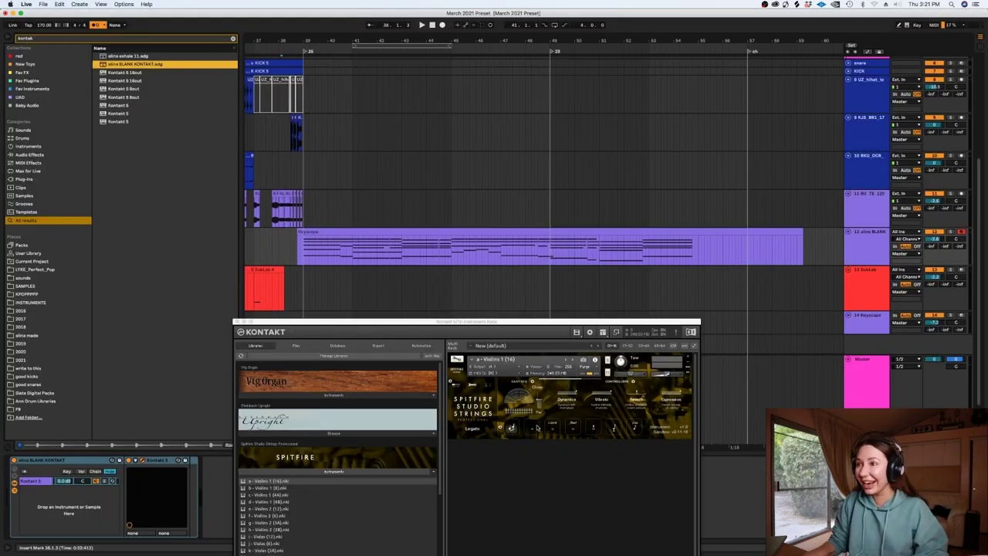
Step: Switch the Spitfire Violins 1 patch to the Long articulation, audition the Keyscape clip with it, and close the Kontakt window
left_click(532, 431)
left_click(473, 250)
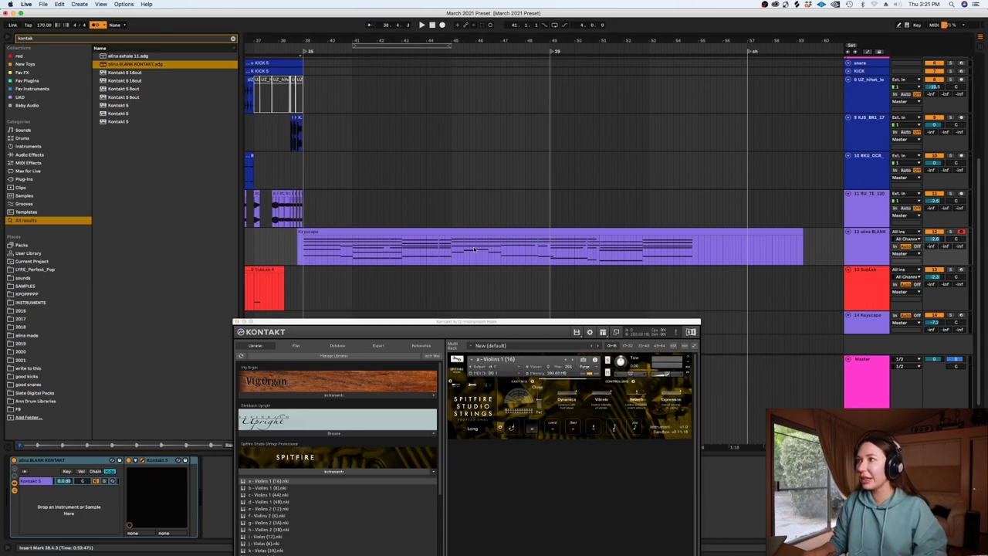
key("space")
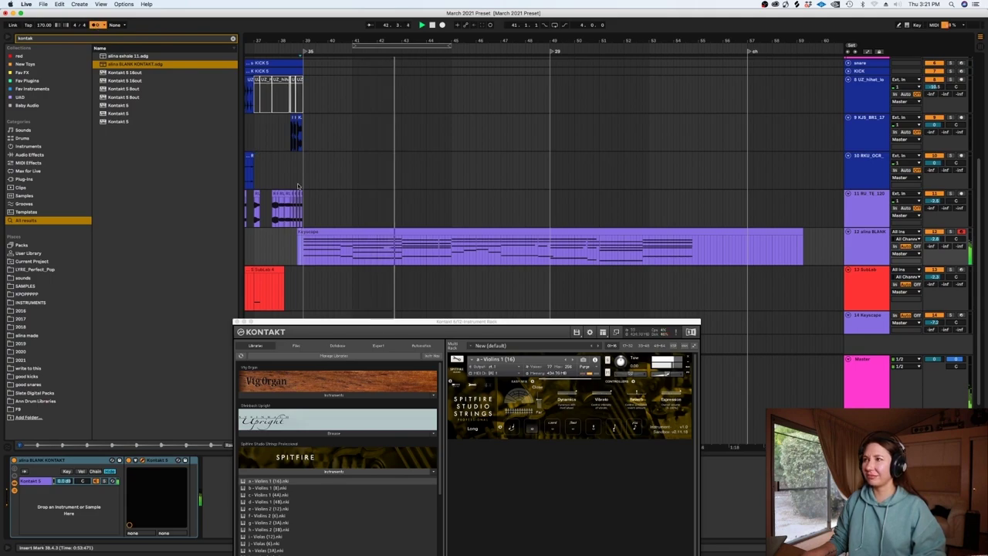
left_click(237, 321)
Step: Lengthen the short A3 and B3 notes near the Keyscape clip's start to close their gaps, and select all the clip's notes
double_click(426, 247)
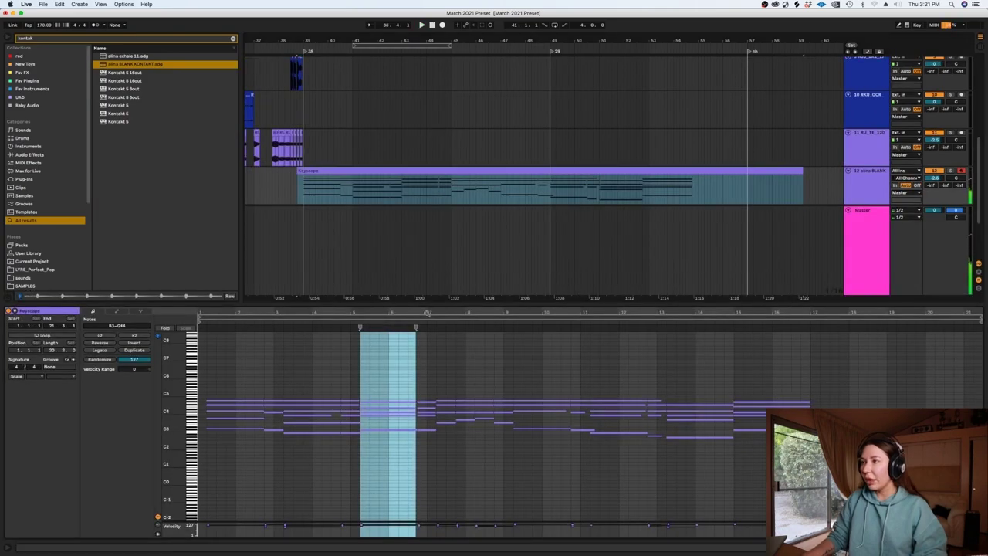
left_click(301, 461)
left_click(263, 418)
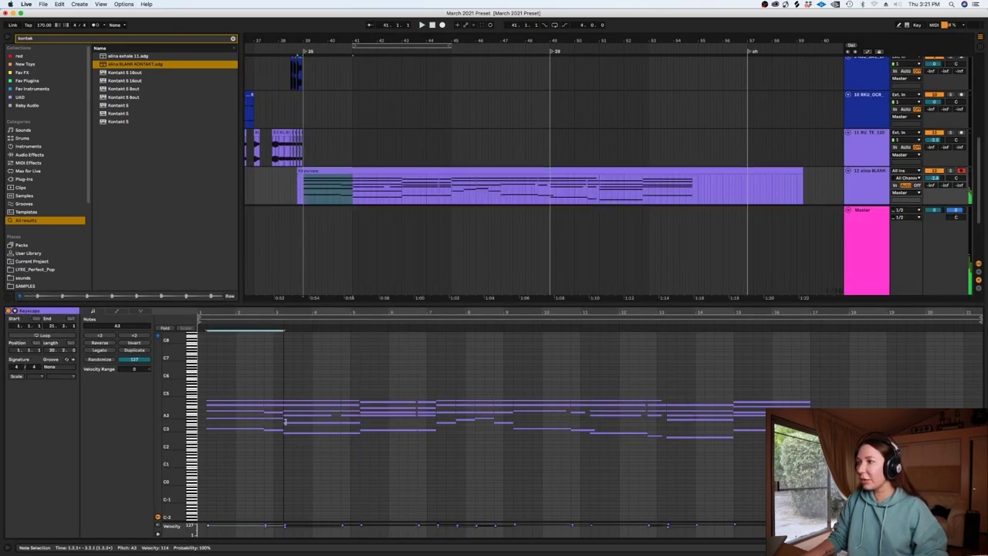
left_click(336, 419)
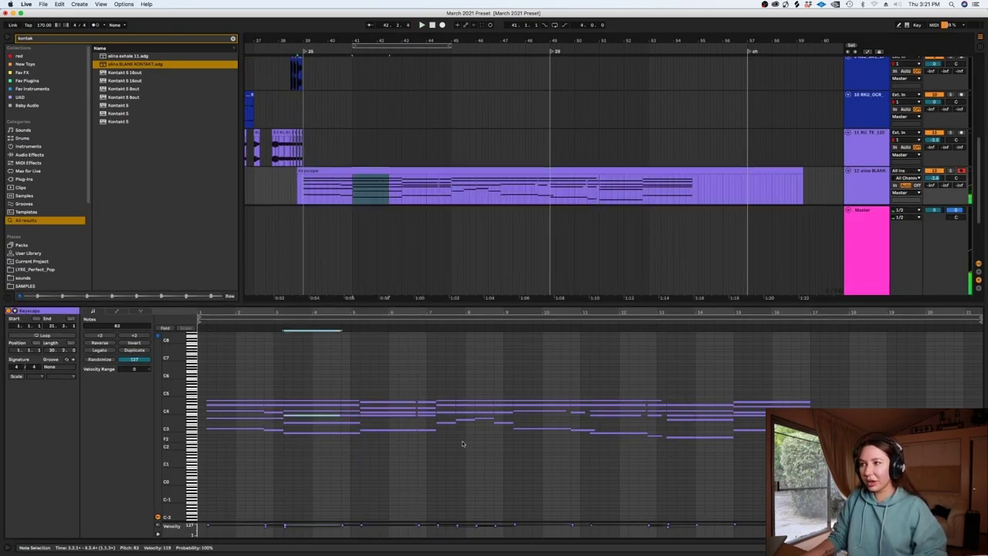
left_click(425, 369)
key("super+a")
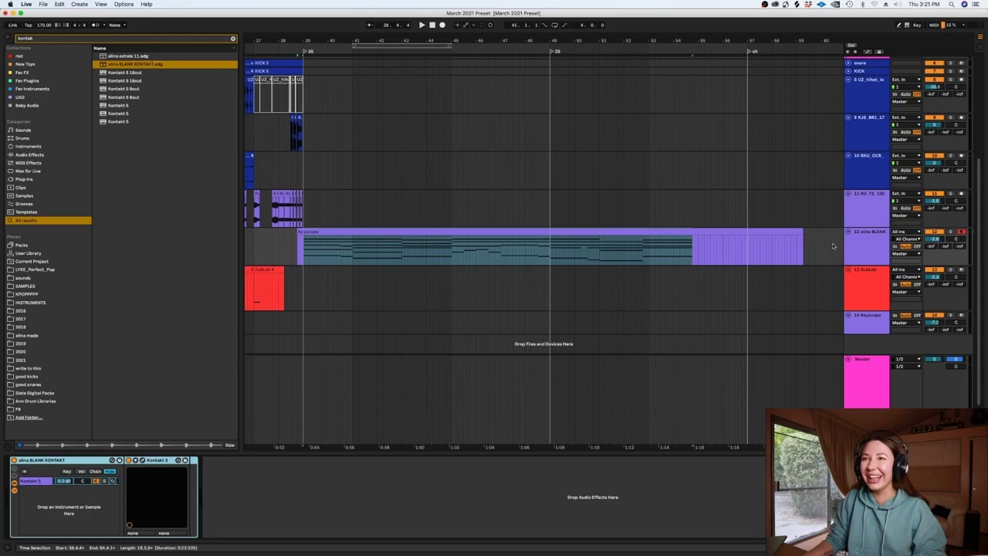
Step: Delete the empty end of the Keyscape clip after bar 57 in the arrangement
left_click_drag(832, 246, 746, 244)
key("Delete")
left_click(754, 252)
key("minus")
left_click(427, 261)
Step: Search the browser for "pumper" and load OneKnob Pumper Stereo on the Kontakt track
left_click(124, 4)
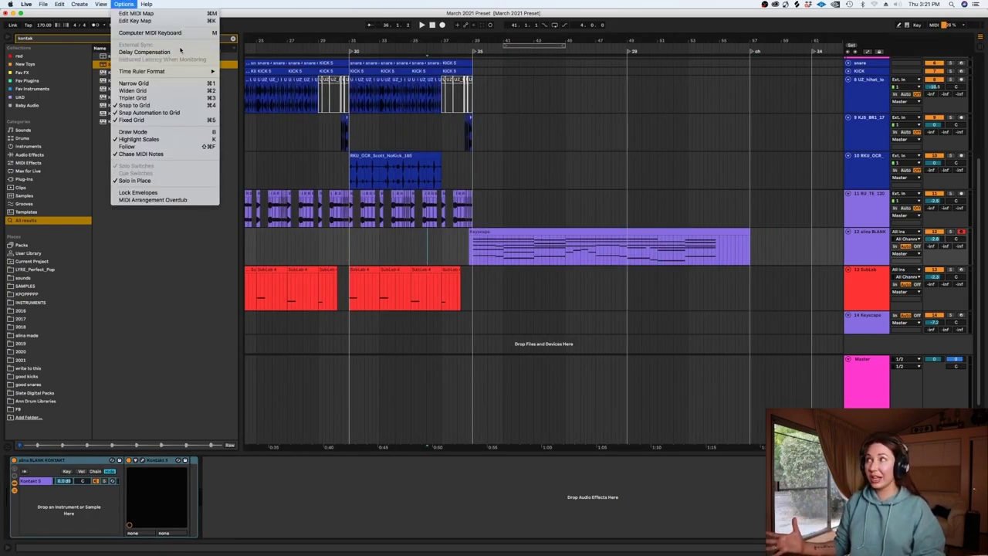
left_click(233, 38)
left_click(233, 39)
type("pumper")
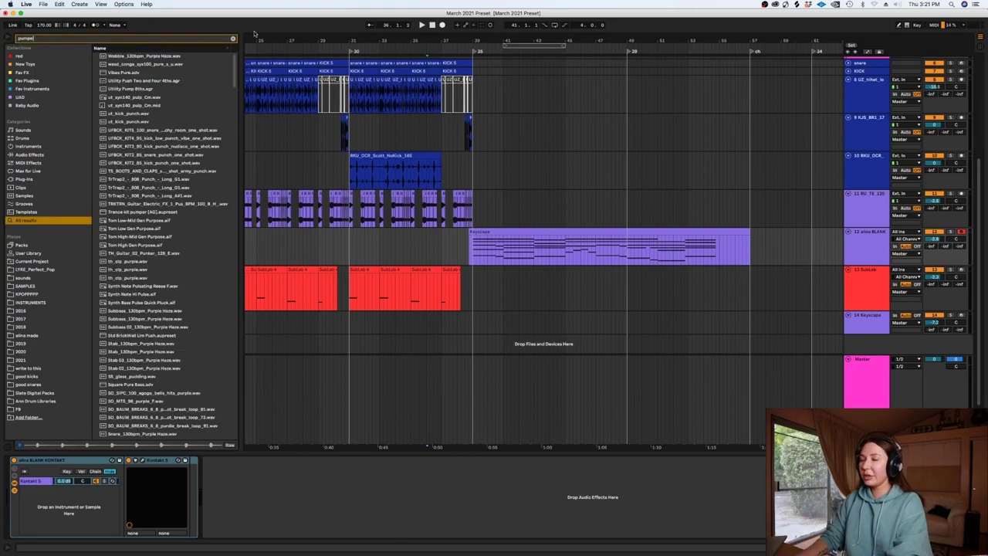
left_click(129, 89)
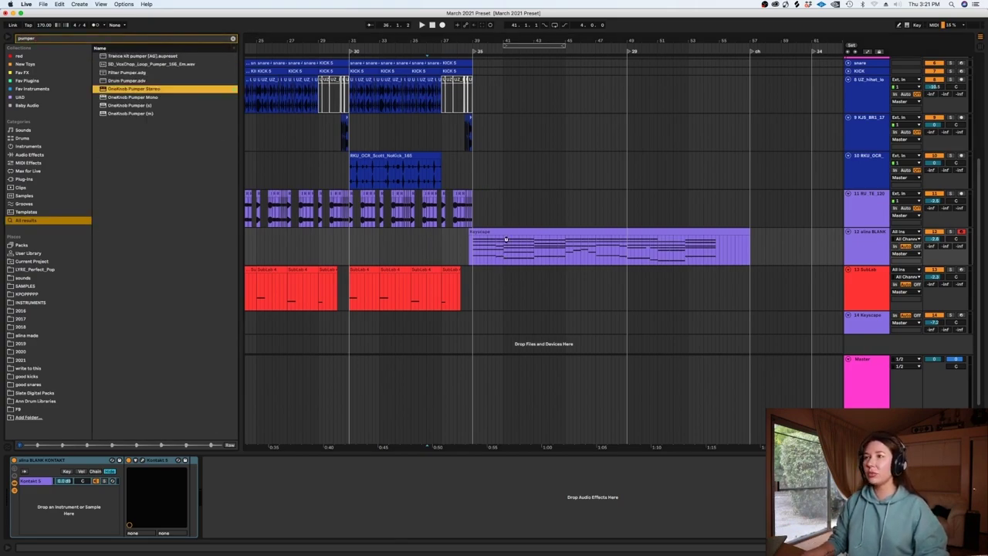
key("Return")
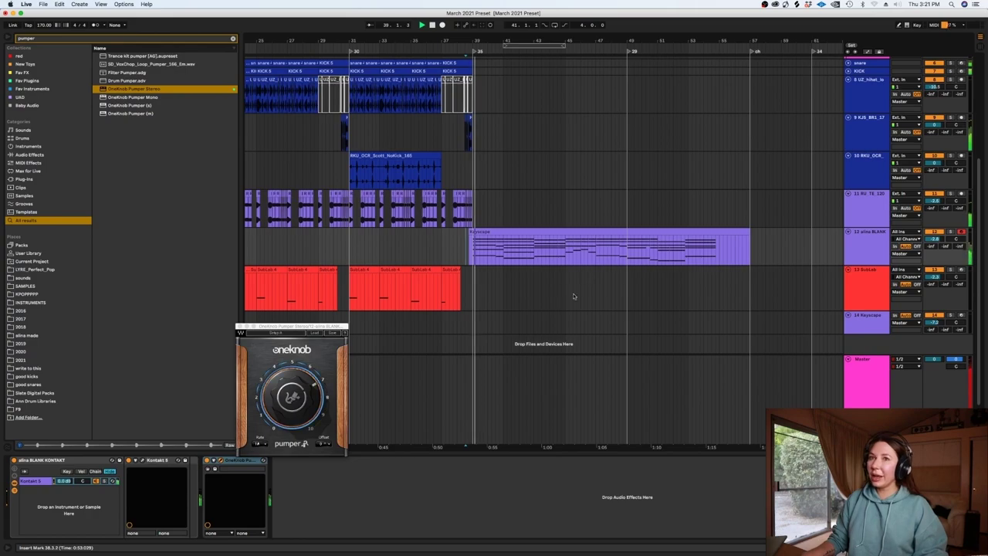
Step: Choose a rate in OneKnob Pumper, audition the pumping strings, and close the plugin window
key("space")
left_click(266, 446)
left_click(276, 461)
key("space")
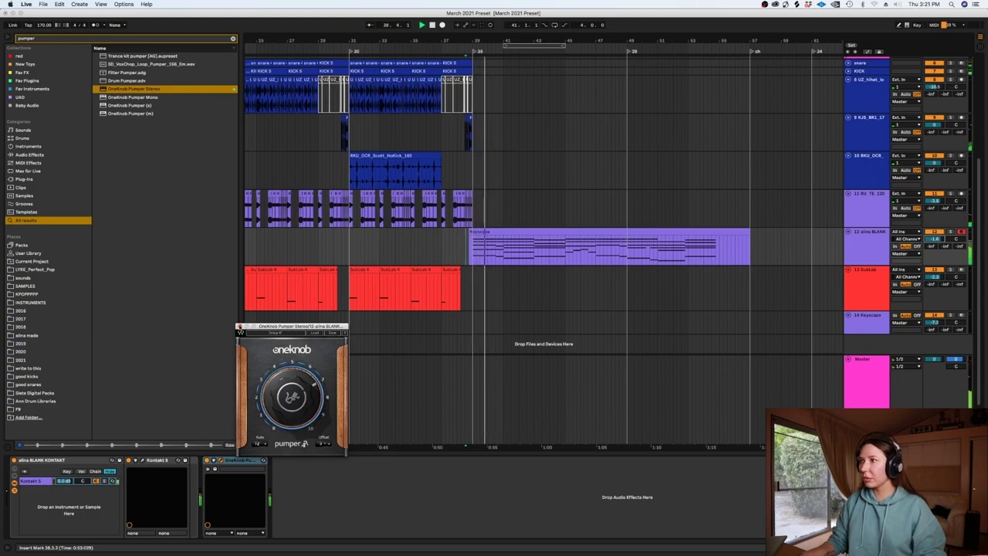
left_click(239, 327)
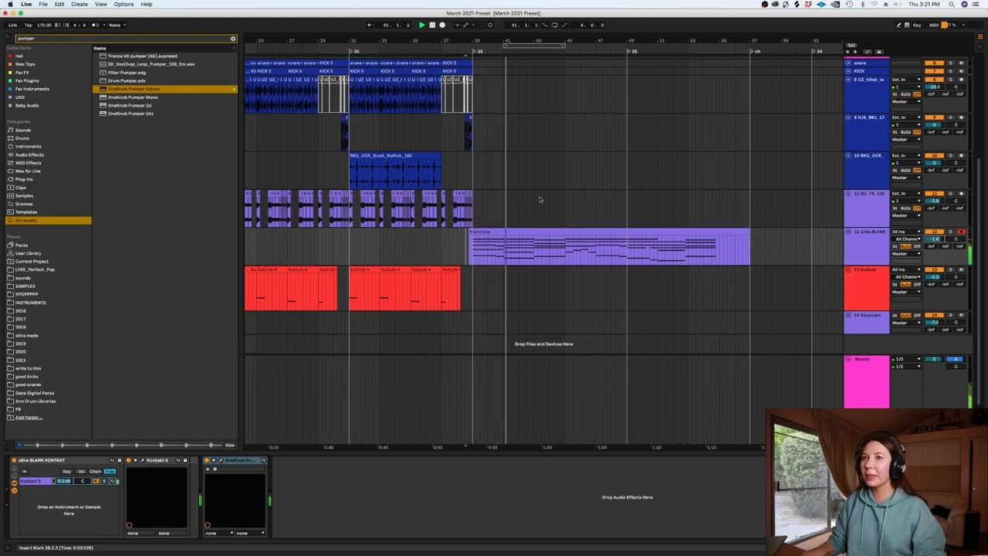
Step: Copy the Keyscape clip to the SubLab track and reduce it to a bass line of its lowest notes, transposed down to G#0–A1
left_click(483, 239)
scroll(484, 239, "up", 3)
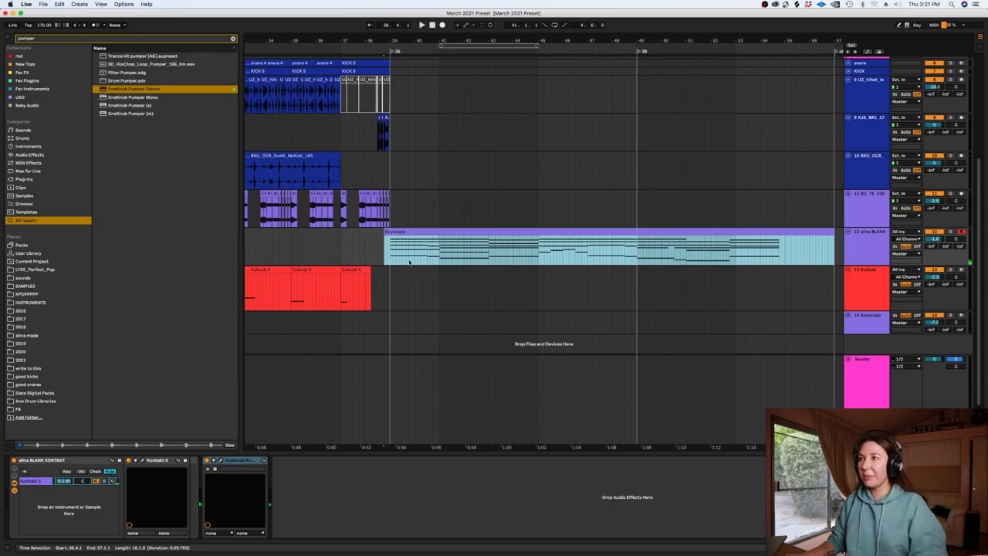
left_click_drag(399, 231, 398, 269)
double_click(399, 269)
left_click_drag(229, 369, 337, 414)
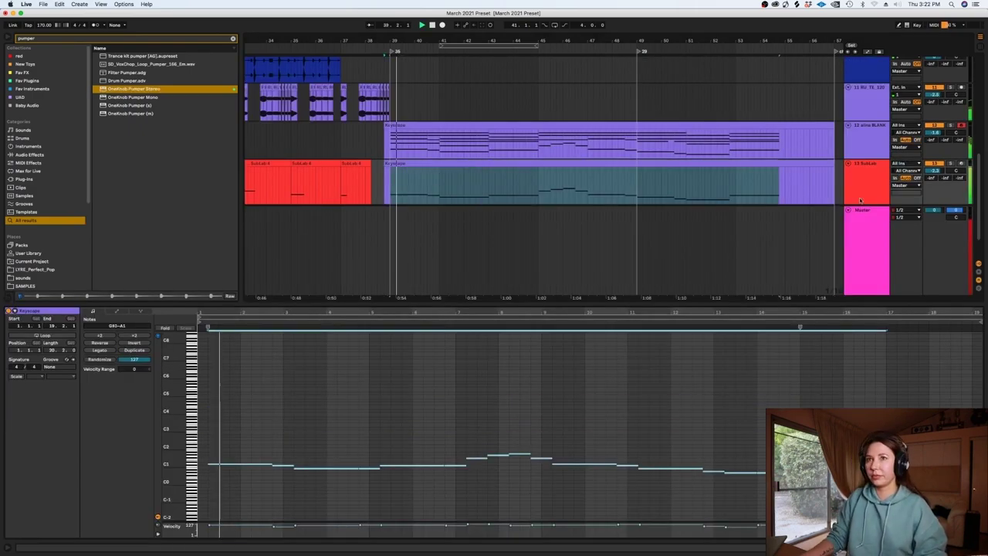
Step: Assign the SubLab track's colour to its clips so the copied bass clip matches
double_click(872, 174)
left_click(872, 174)
right_click(876, 284)
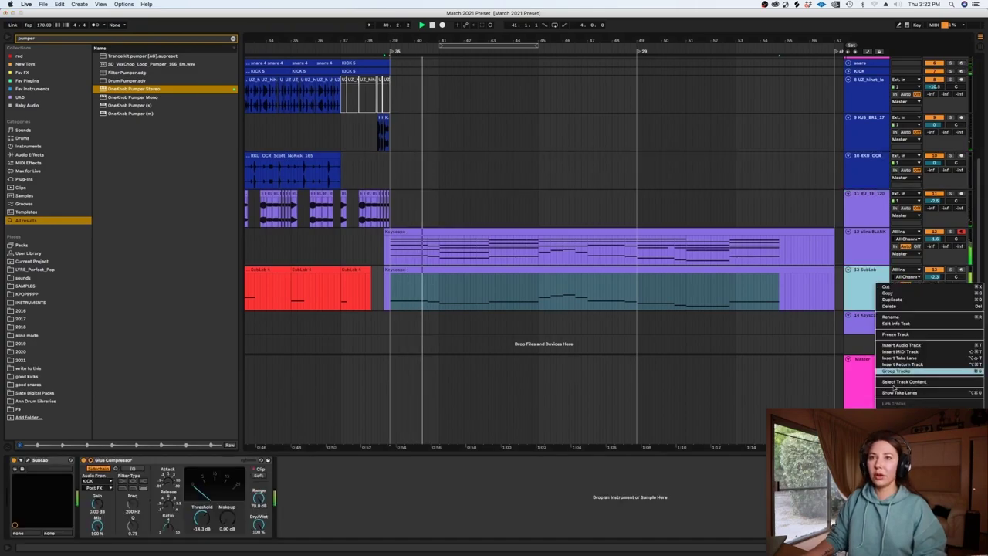
key("Escape")
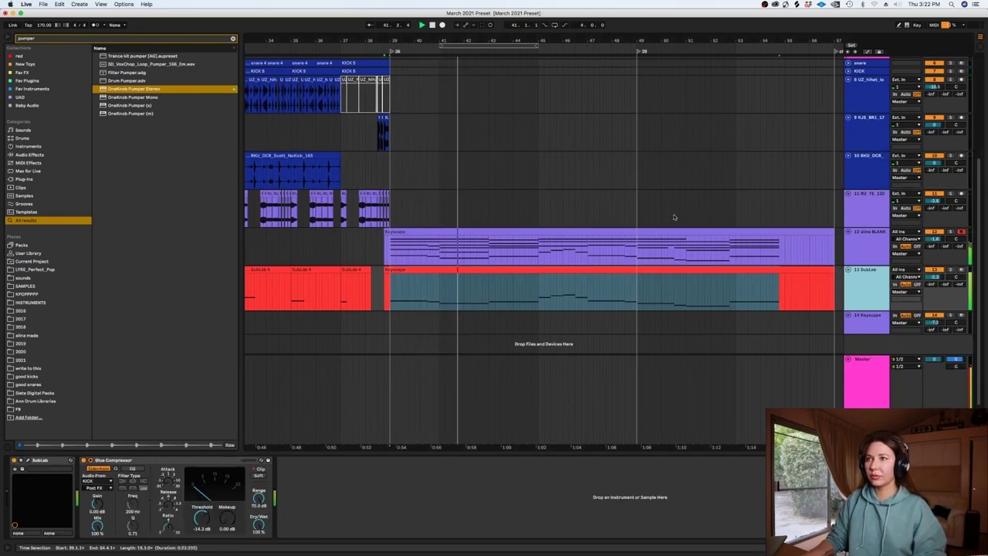
Step: Audition the Kontakt track, search the browser for "make me", load the "make me old" effect rack on it, and close the J37 window
left_click(388, 247)
key("space")
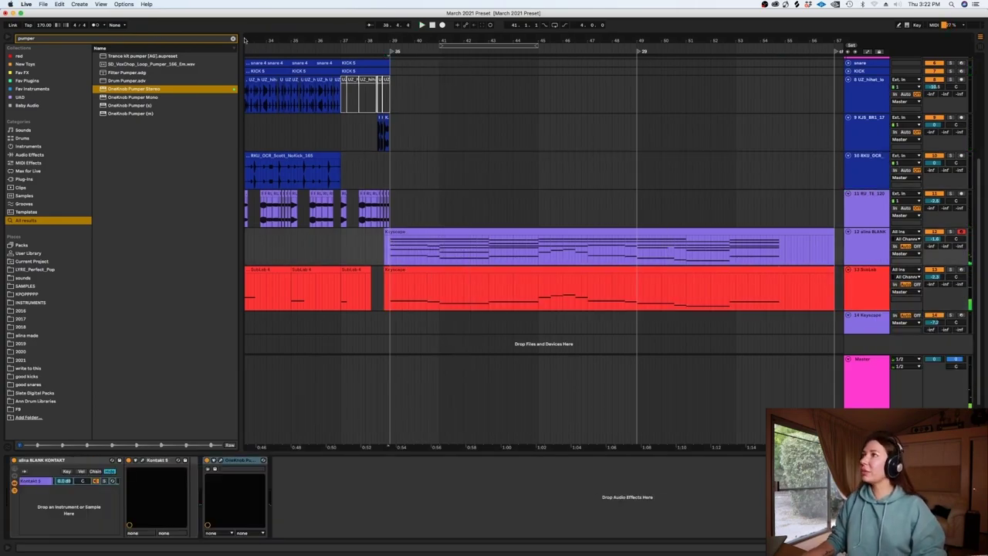
left_click(233, 39)
type("make me")
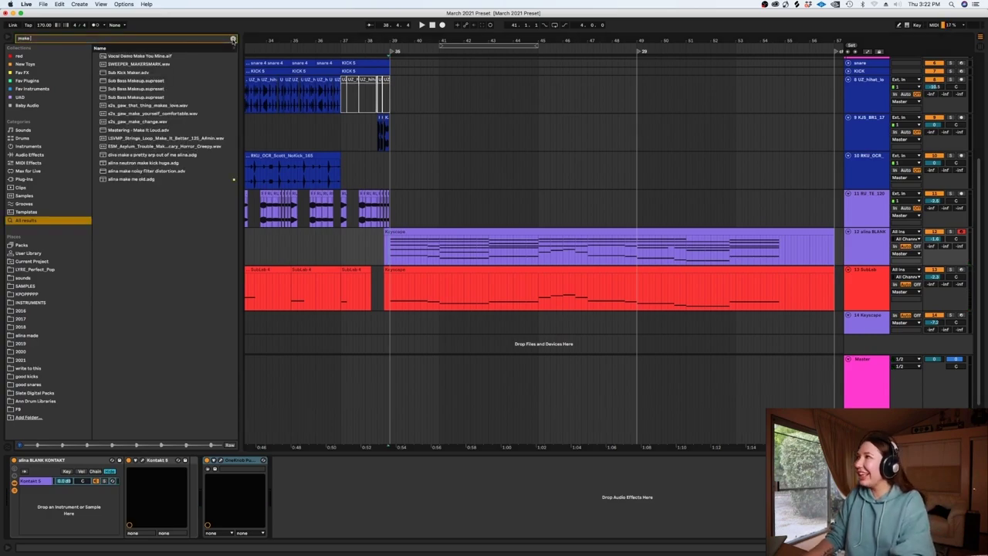
left_click(132, 64)
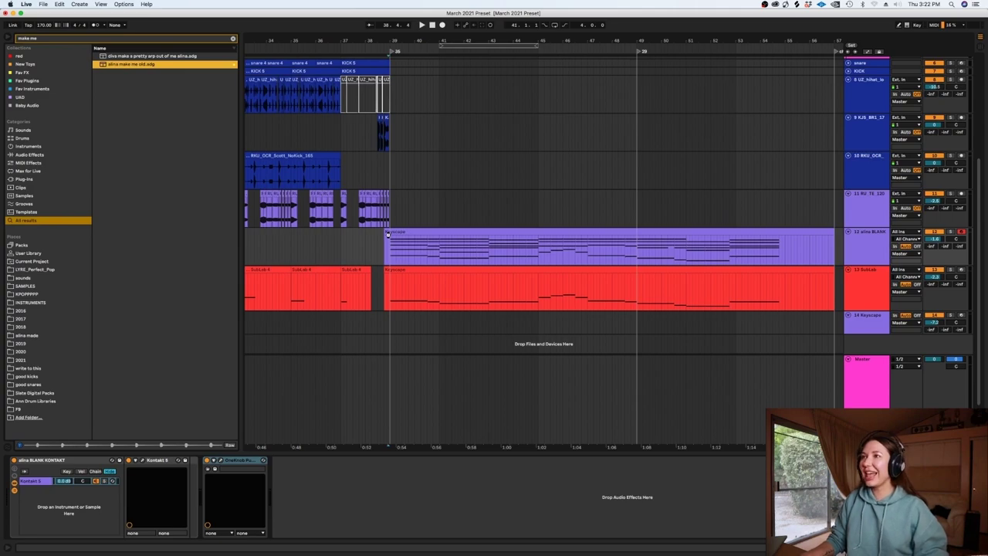
left_click_drag(387, 233, 390, 236)
left_click(245, 328)
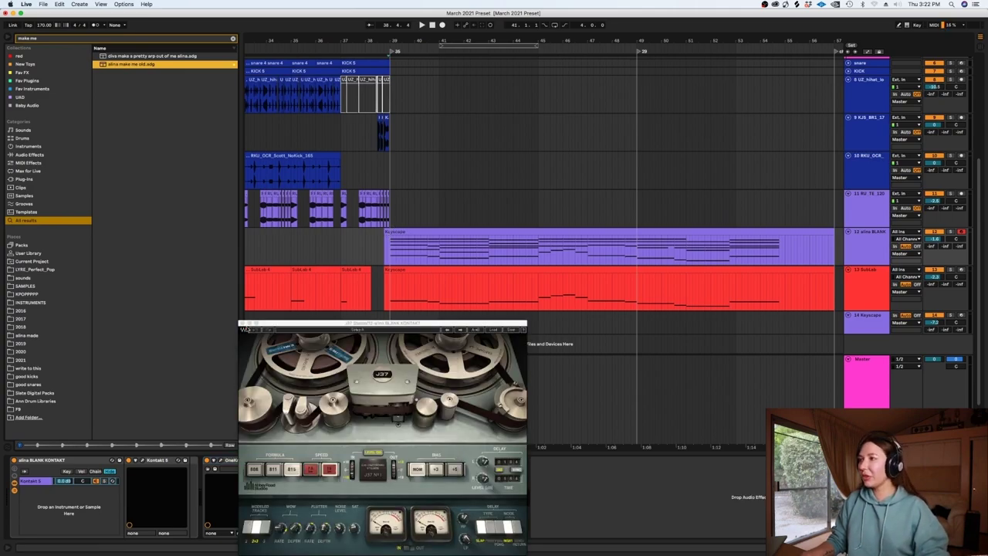
Step: Close the J37 window, set the Kontakt track's volume to -0.8 dB during playback, and disarm the track
left_click(242, 327)
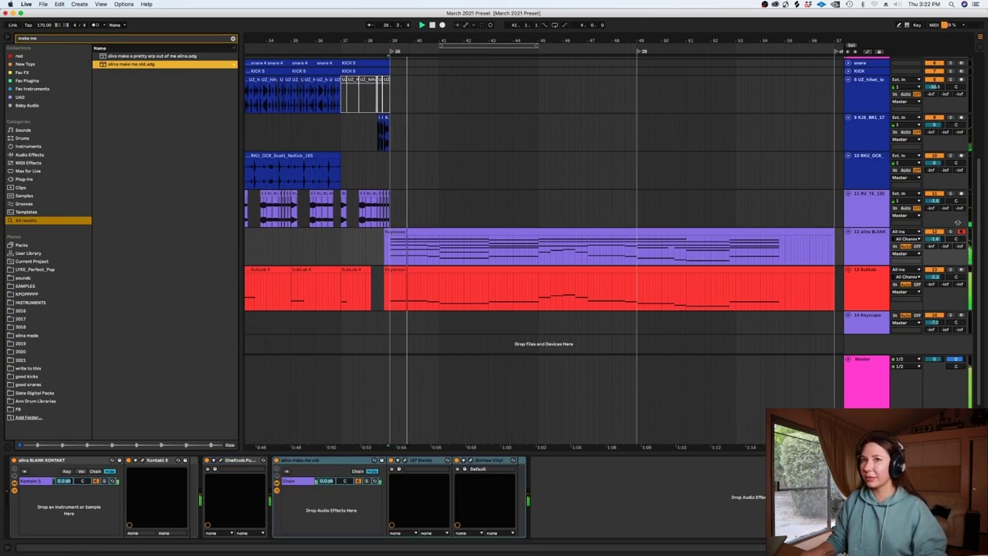
left_click_drag(937, 241, 936, 236)
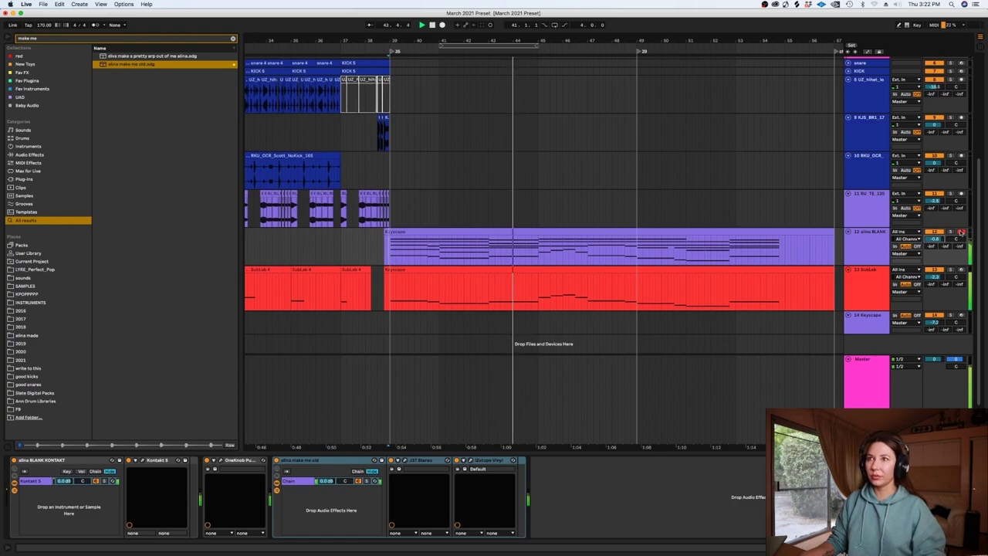
left_click(961, 233)
key("space")
right_click(575, 207)
left_click(680, 285)
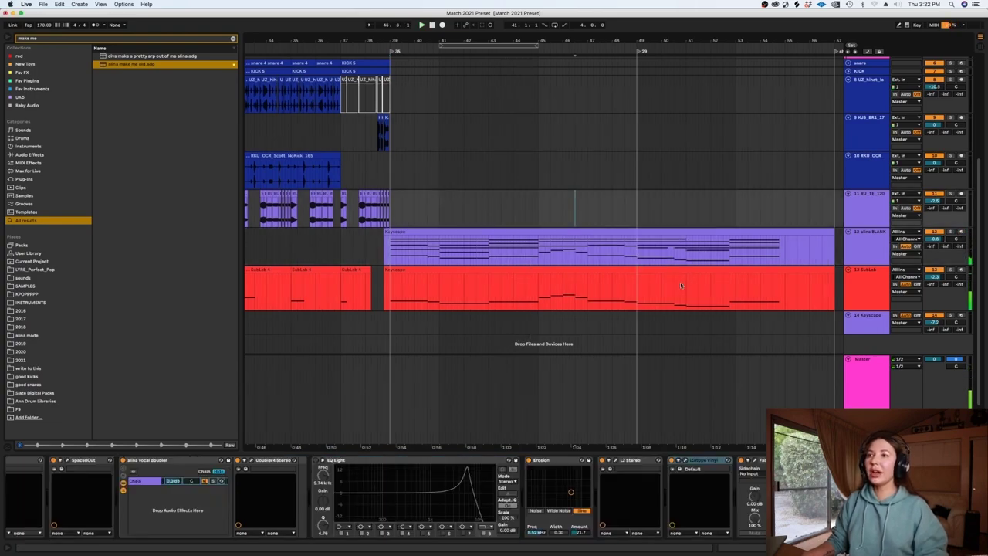
Step: Insert a MIDI track directly below the Kontakt track and give it the same purple colour
left_click(878, 248)
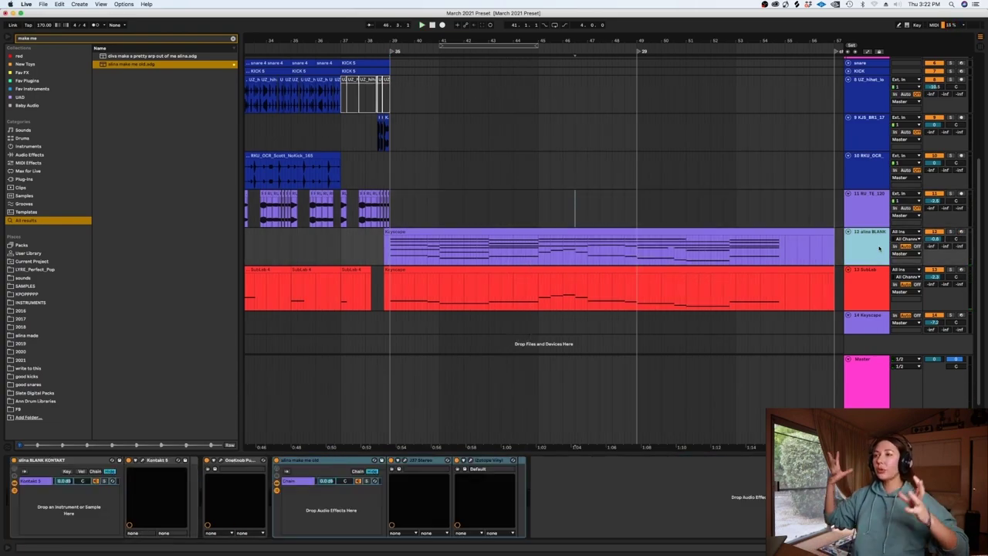
key("super+shift+t")
right_click(878, 273)
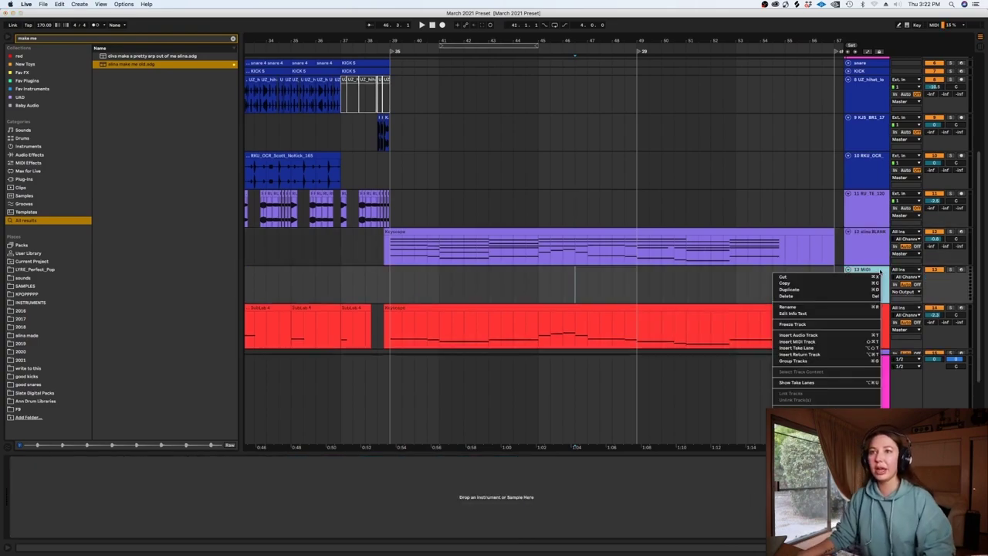
left_click(731, 272)
scroll(685, 279, "down", 5)
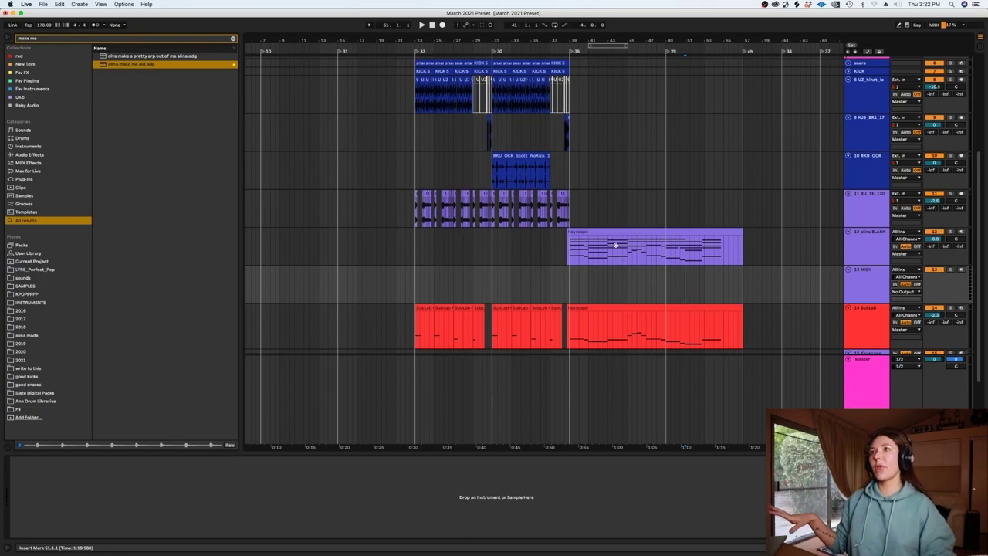
scroll(595, 273, "up", 3)
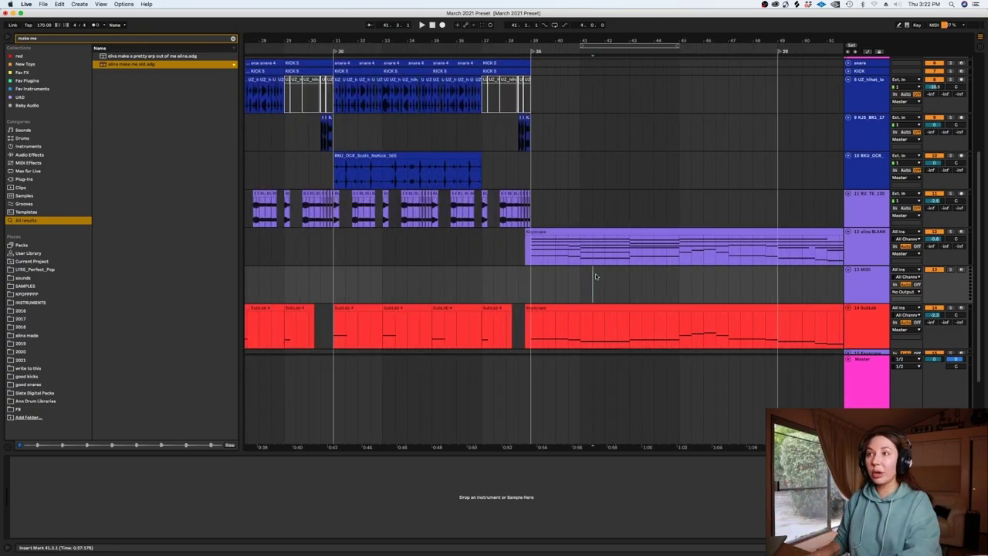
Step: Search the INSTRUMENTS folder for "bell", load the OMNI preset "sprinkly bell.adg" on the new MIDI track, and close its plugin windows
left_click(538, 230)
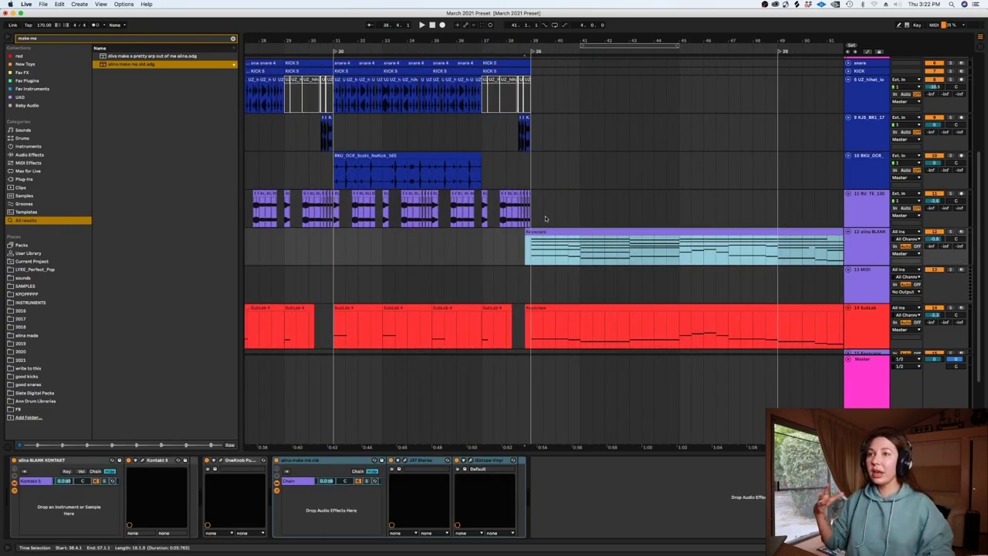
left_click(233, 39)
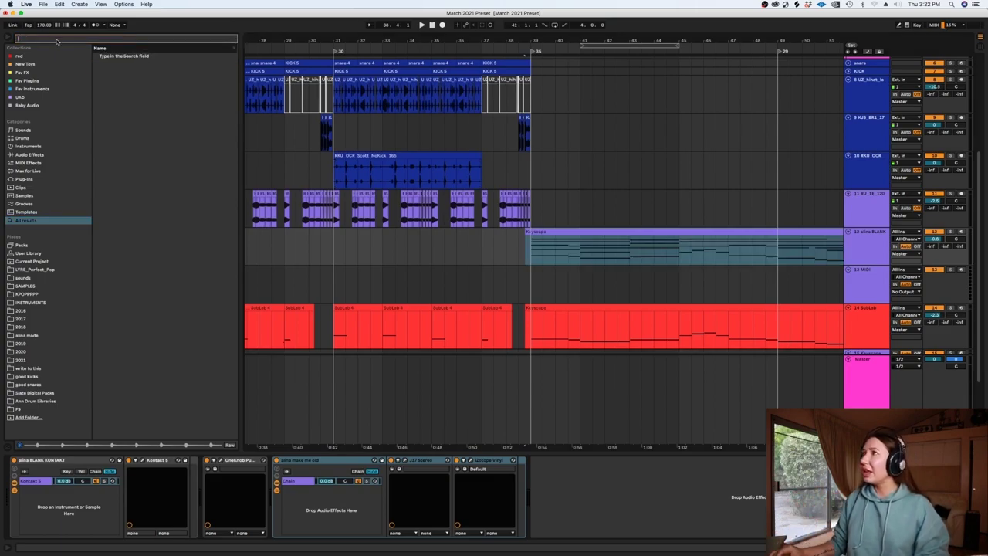
left_click(31, 64)
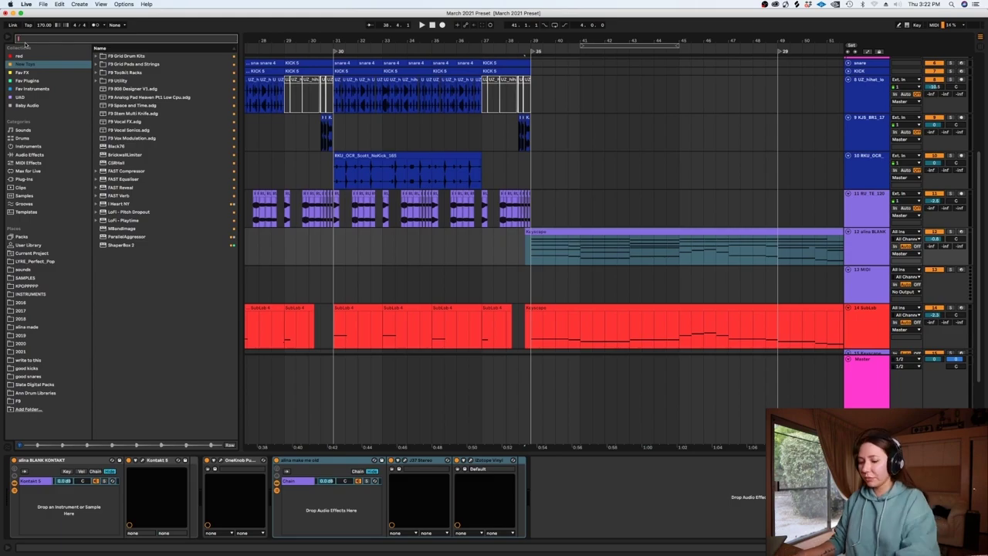
type("util")
left_click(40, 304)
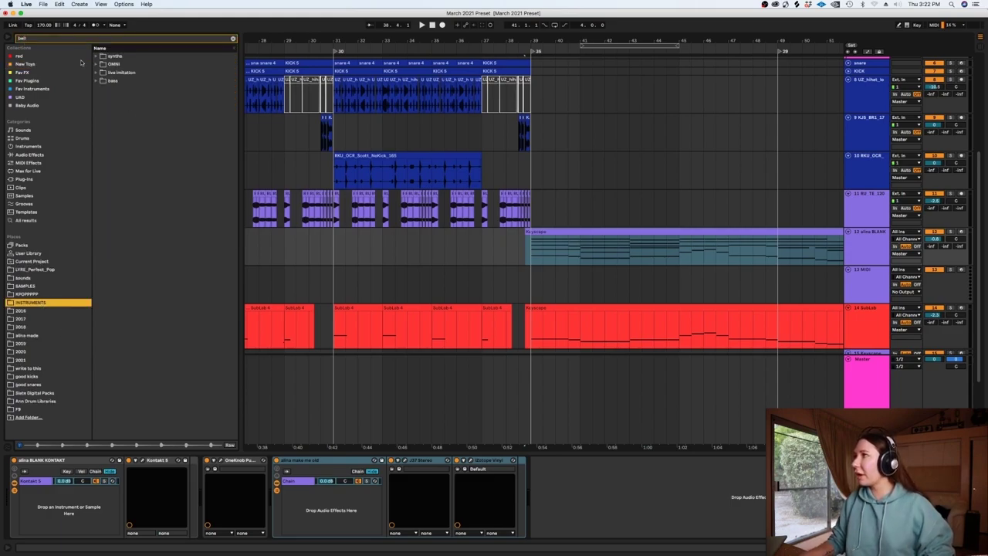
left_click(96, 64)
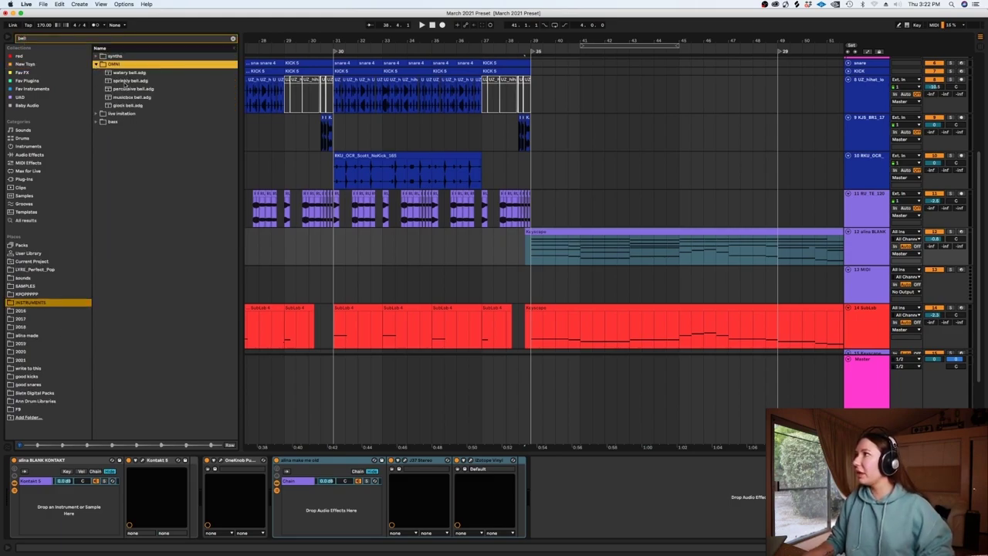
left_click_drag(125, 81, 599, 281)
left_click(253, 306)
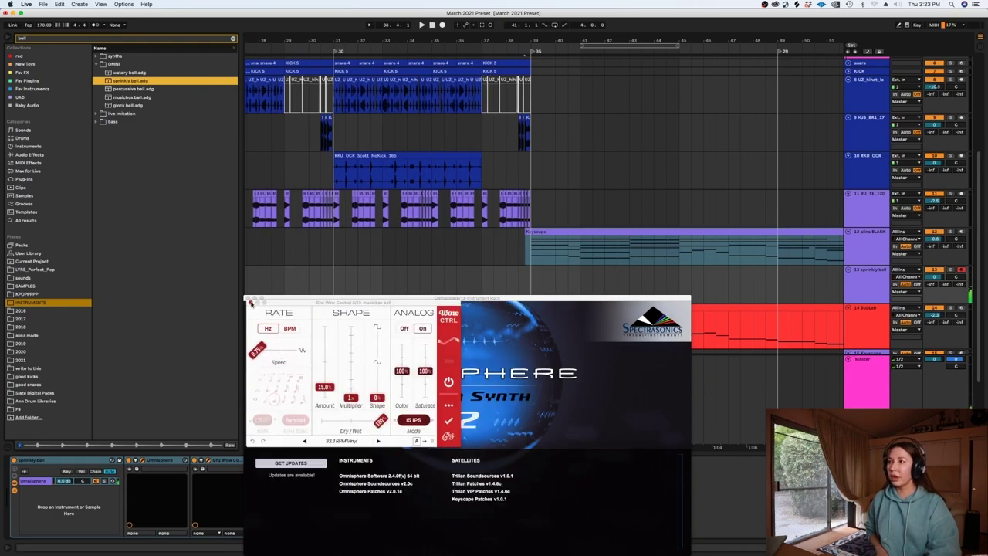
left_click(251, 303)
Step: Record a bell melody with the metronome on from bar 38 to about bar 47, and turn on Delay Compensation
key("F9")
left_click(97, 25)
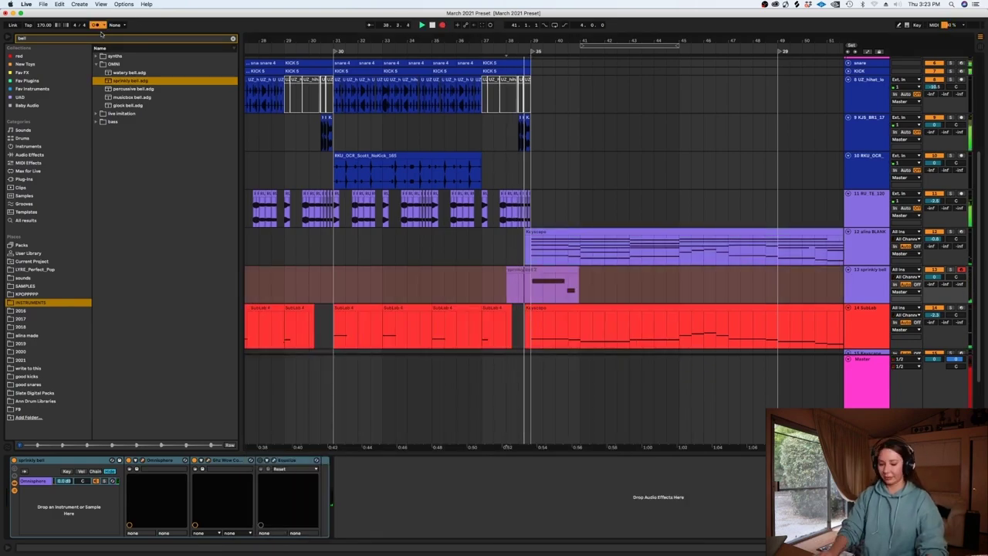
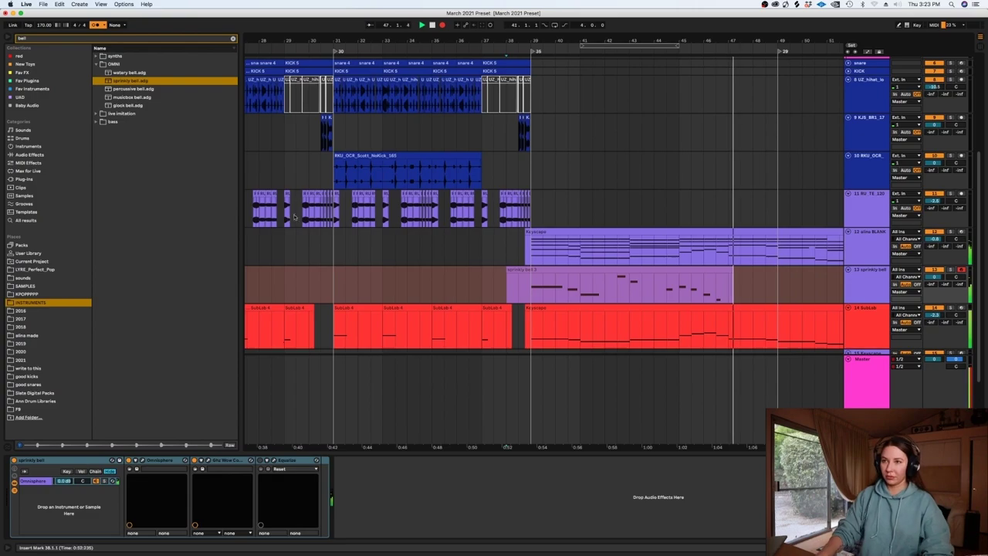
key("space")
left_click(123, 4)
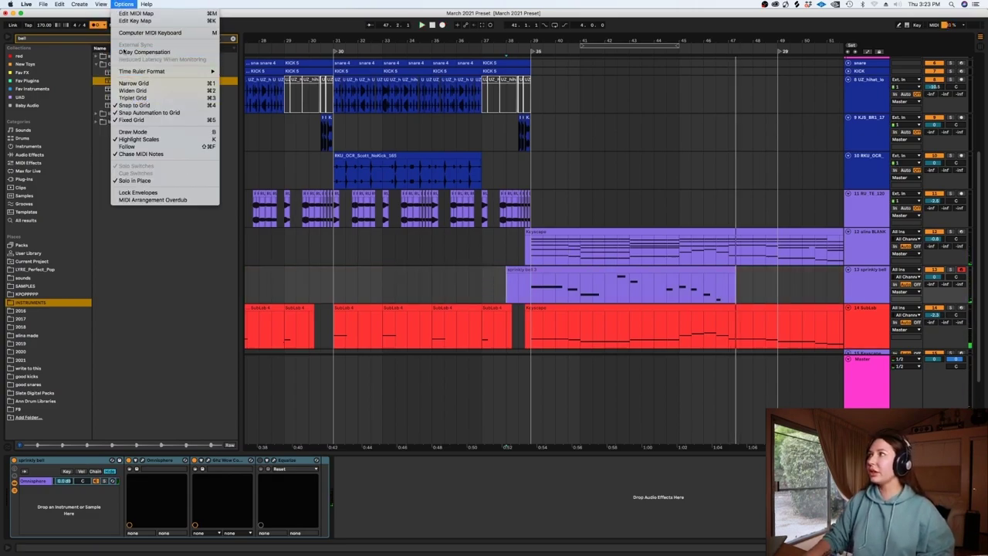
left_click(126, 52)
Step: Quantize the starts and ends of all notes in the bell clip and transpose them up one octave
double_click(552, 267)
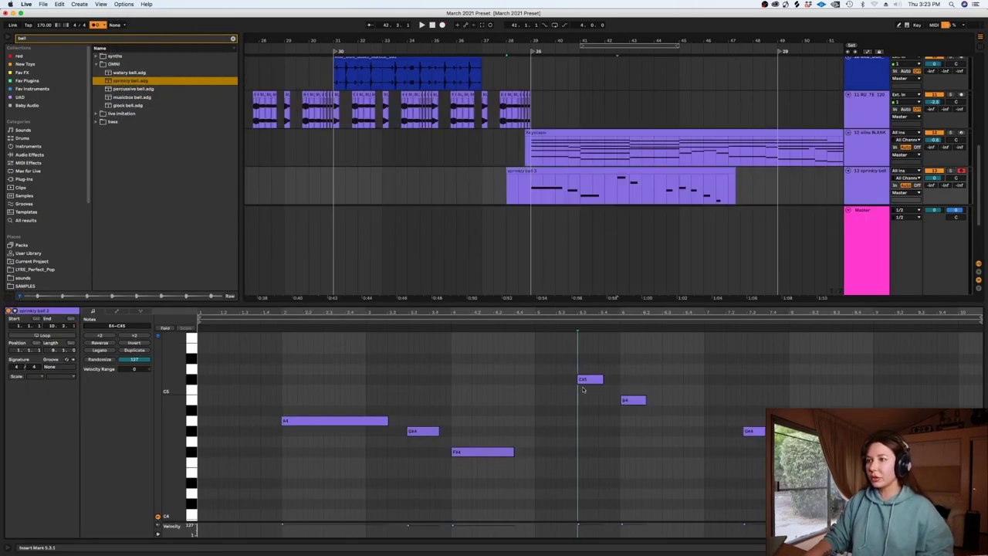
key("super+shift+u")
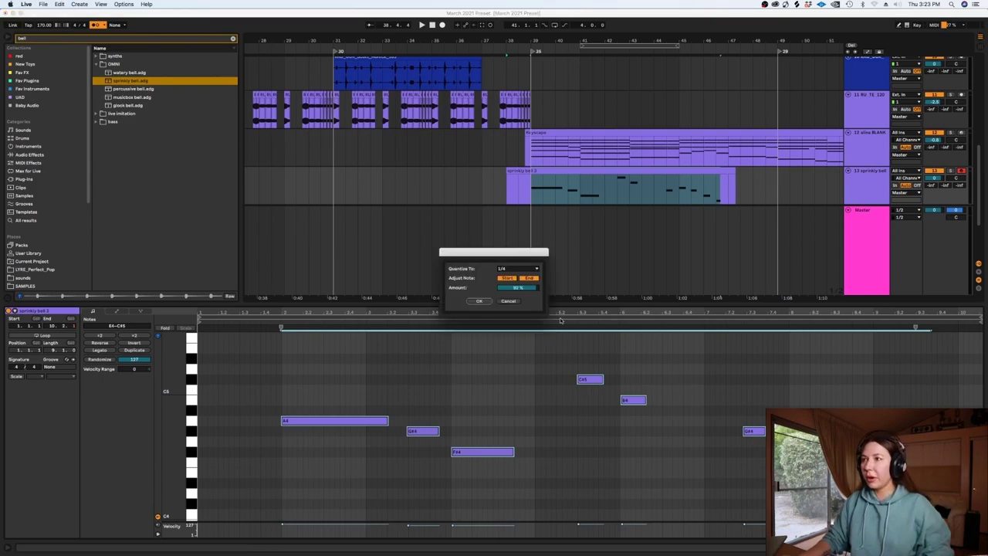
left_click(517, 269)
left_click(510, 289)
key("Return")
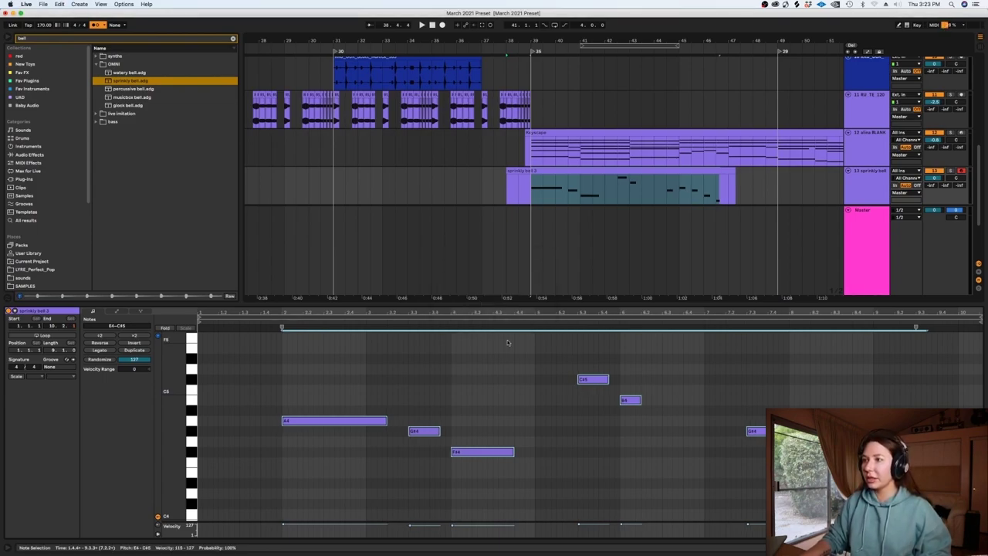
scroll(526, 333, "down", 3)
Step: Play the arrangement and set the bell track's volume to -4.5 dB
key("space")
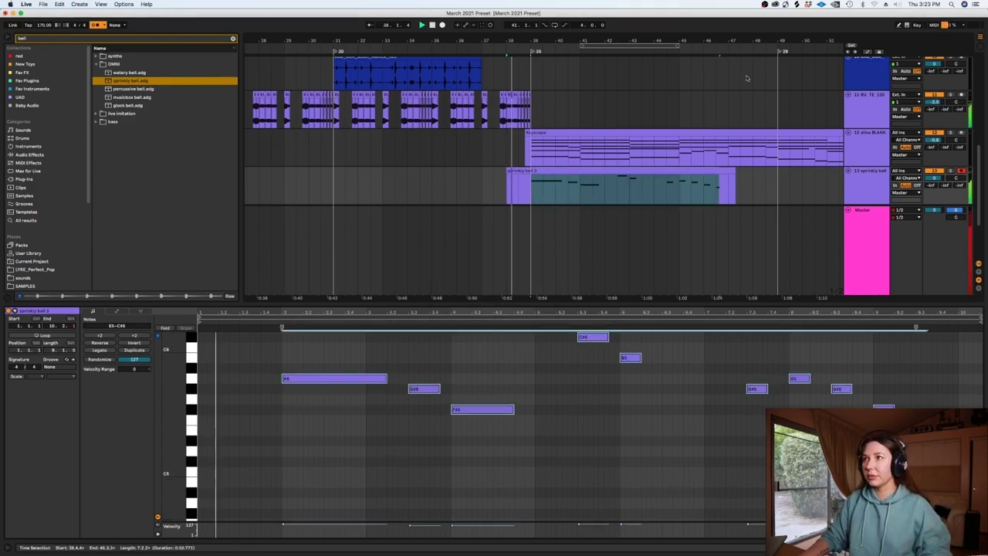
left_click(869, 172)
left_click_drag(934, 239, 934, 250)
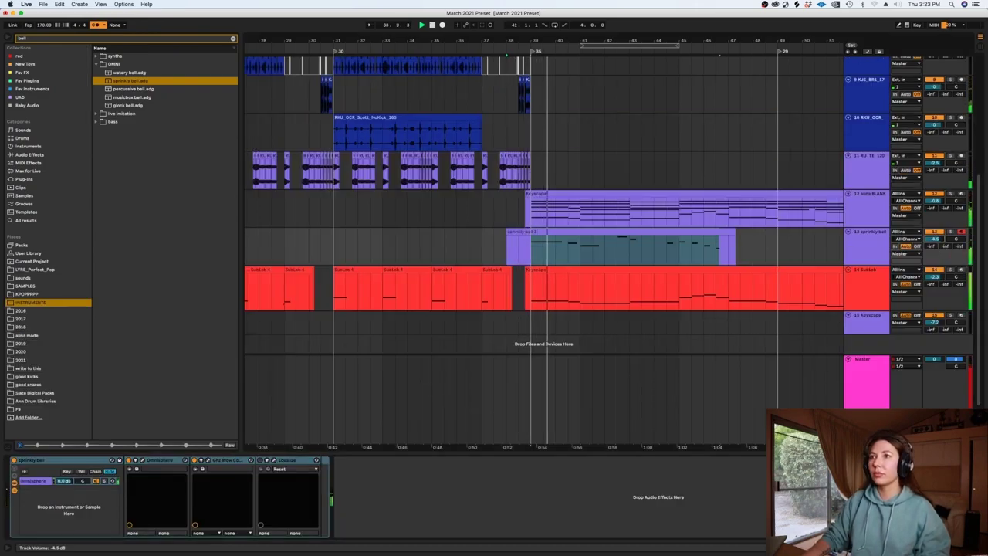
Step: Search the whole browser for "spaced", load SpacedOut on the bell track, audition it, and close its window
left_click(233, 38)
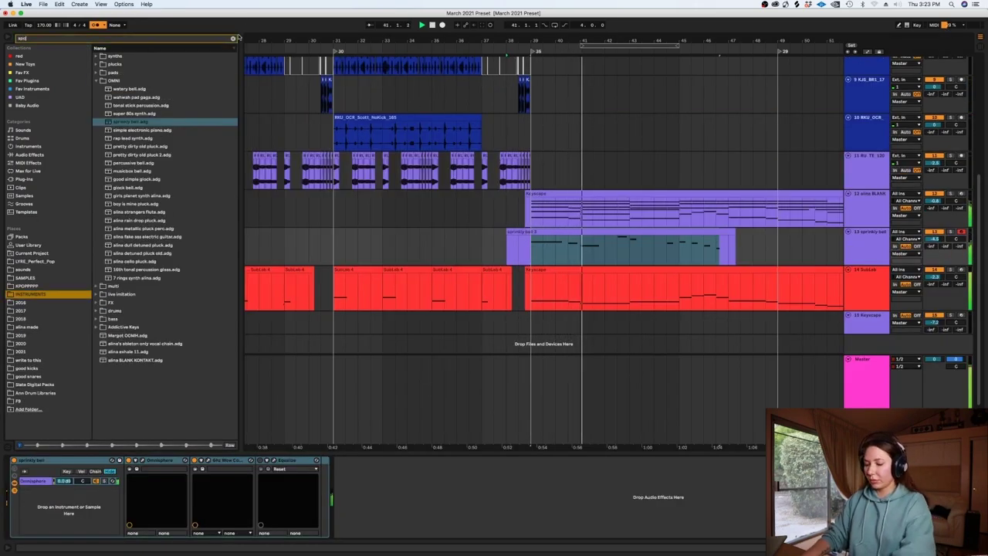
type("xpcaed")
key("BackSpace")
key("BackSpace")
key("BackSpace")
key("BackSpace")
key("BackSpace")
key("BackSpace")
type("spaced")
left_click(26, 220)
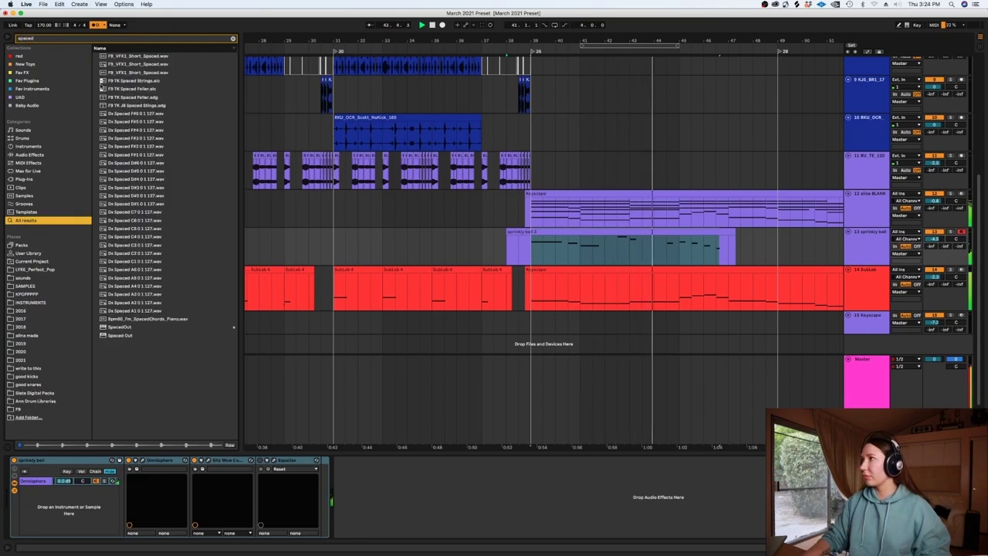
left_click(123, 326)
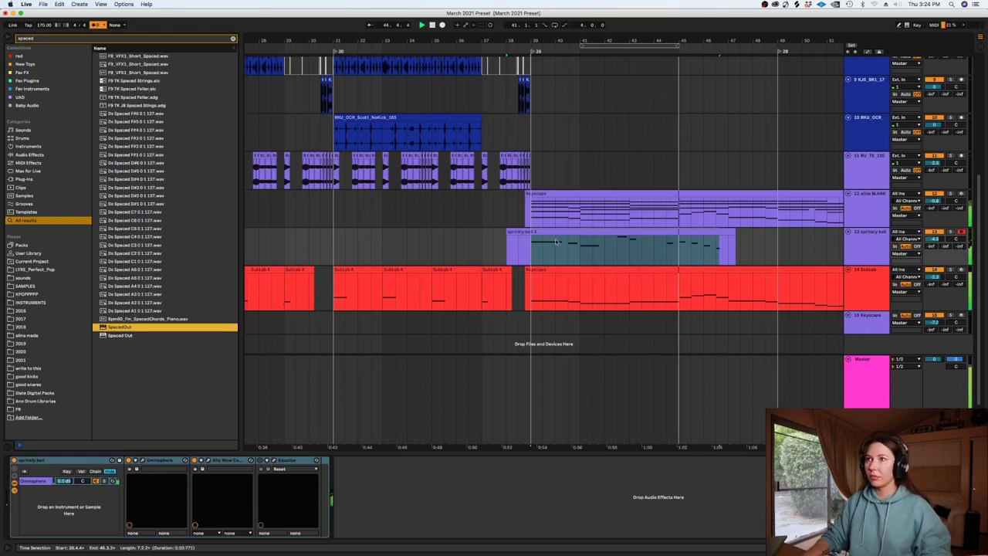
key("Return")
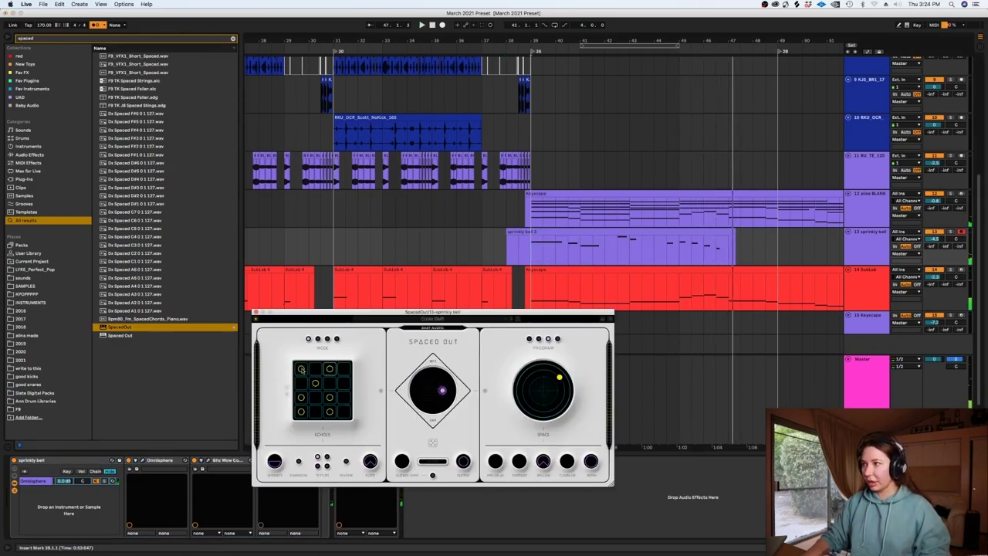
key("space")
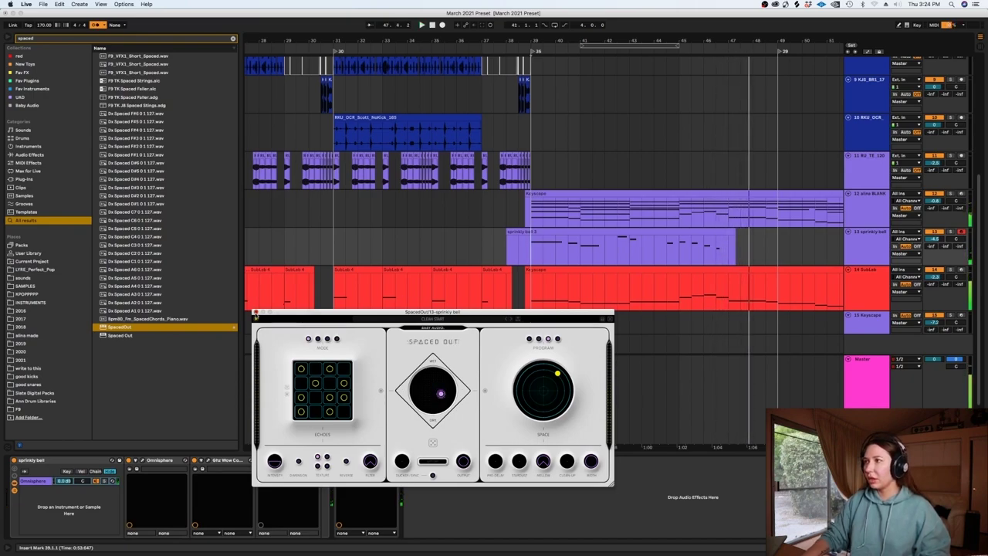
left_click(256, 312)
Step: Trim the bell clip to run from 39.1.1 to 47.1.1 and duplicate it once directly behind itself
left_click_drag(763, 248, 729, 249)
key("Delete")
left_click_drag(531, 249, 482, 249)
key("Delete")
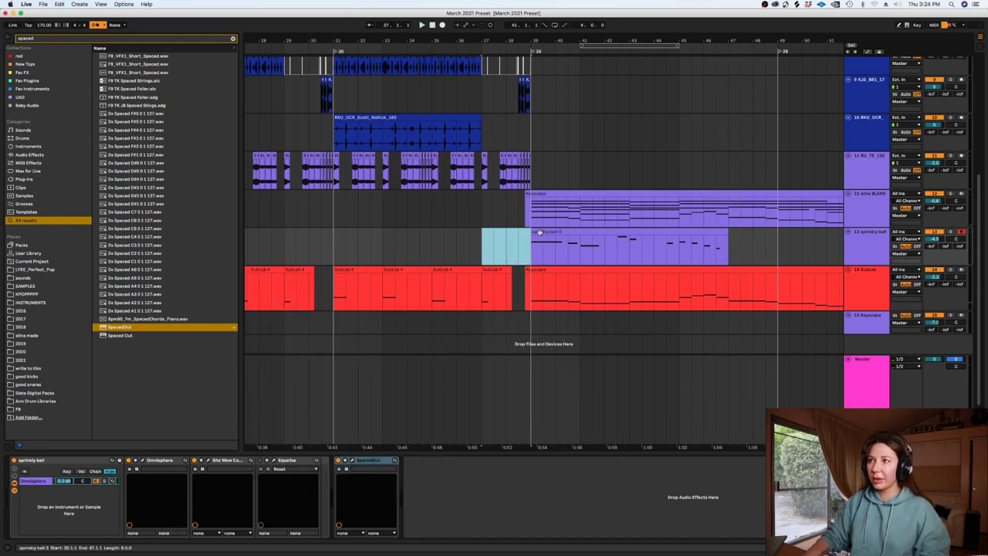
left_click(547, 232)
key("XF86AudioMute")
key("minus")
key("super+d")
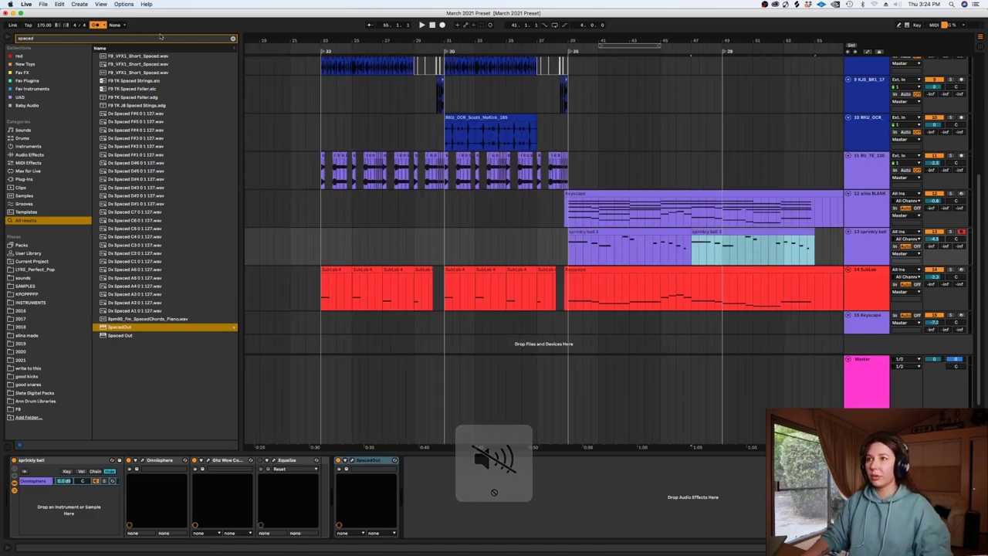
Step: Search the browser for "pancak" and load PanCake2 after SpacedOut on the bell track
left_click(44, 38)
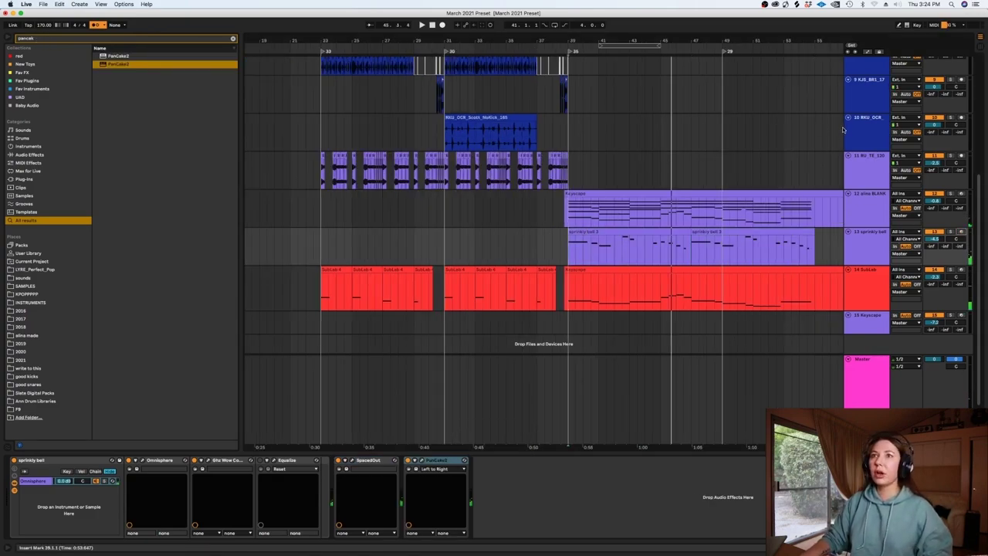
Step: Insert an audio track below the RKU_OCR track and colour it dark blue like the drum tracks
left_click(878, 137)
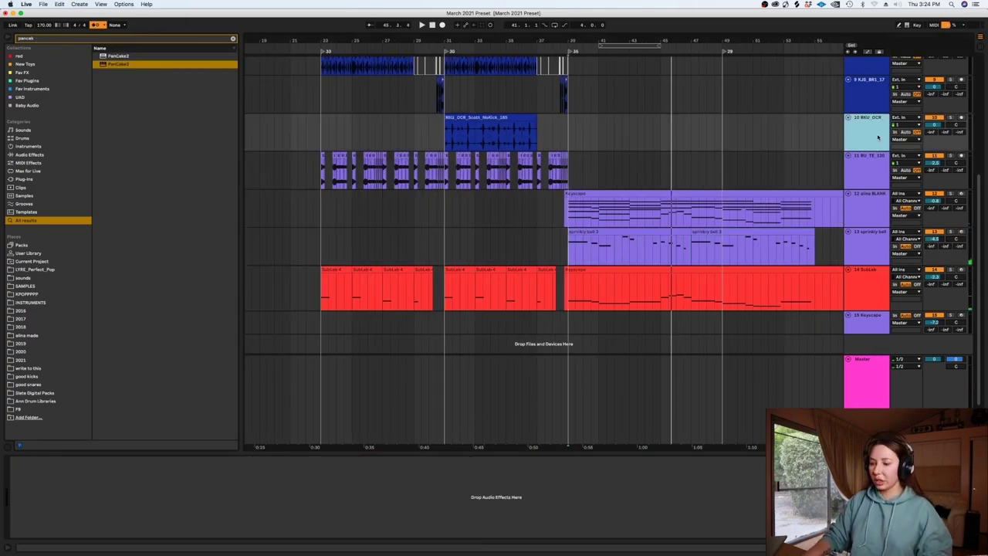
key("super+t")
left_click(767, 136)
right_click(874, 171)
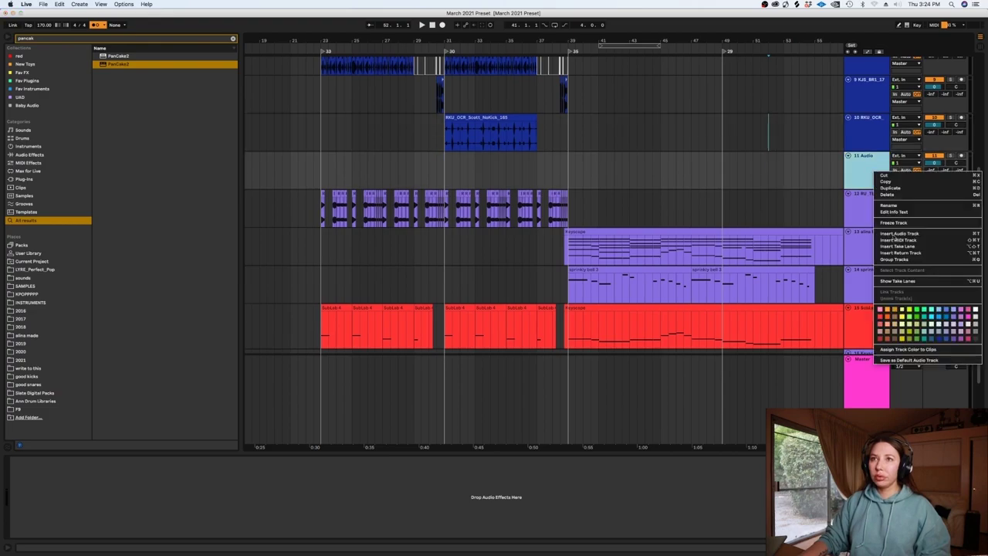
left_click(938, 340)
left_click(733, 208)
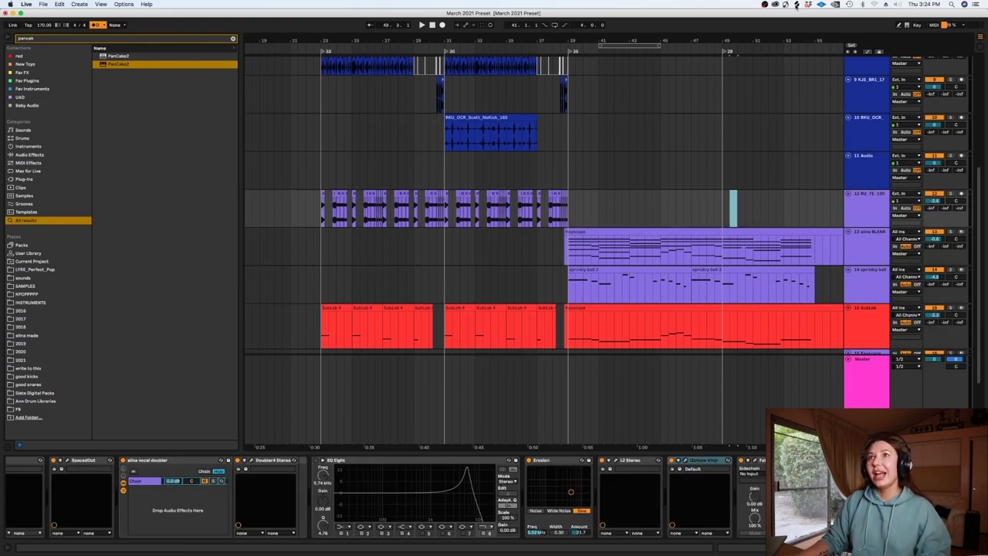
Step: Switch to Splice, open the downloaded Drums samples, and filter them to a BPM range of 144 to 175
left_click(796, 5)
left_click(392, 108)
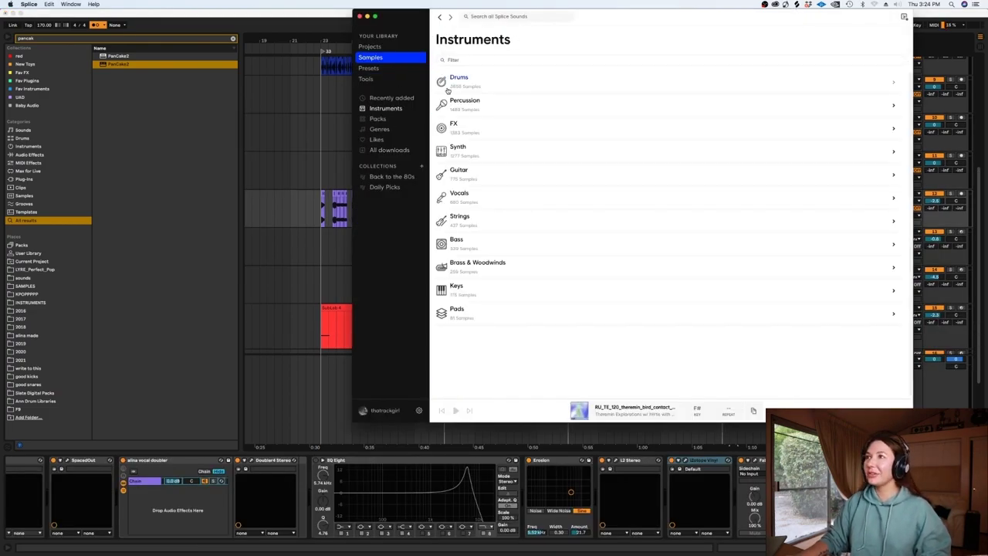
left_click(461, 79)
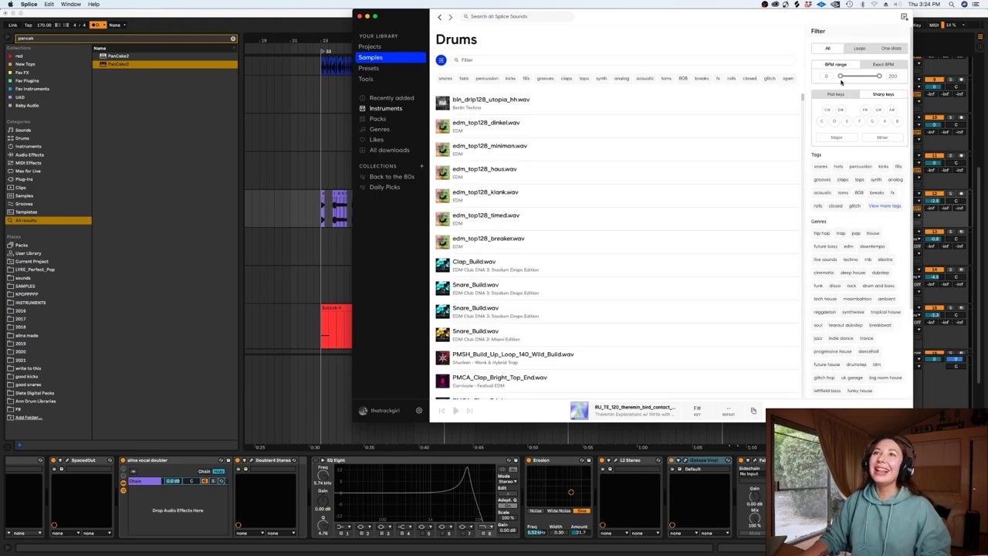
left_click_drag(840, 80, 863, 87)
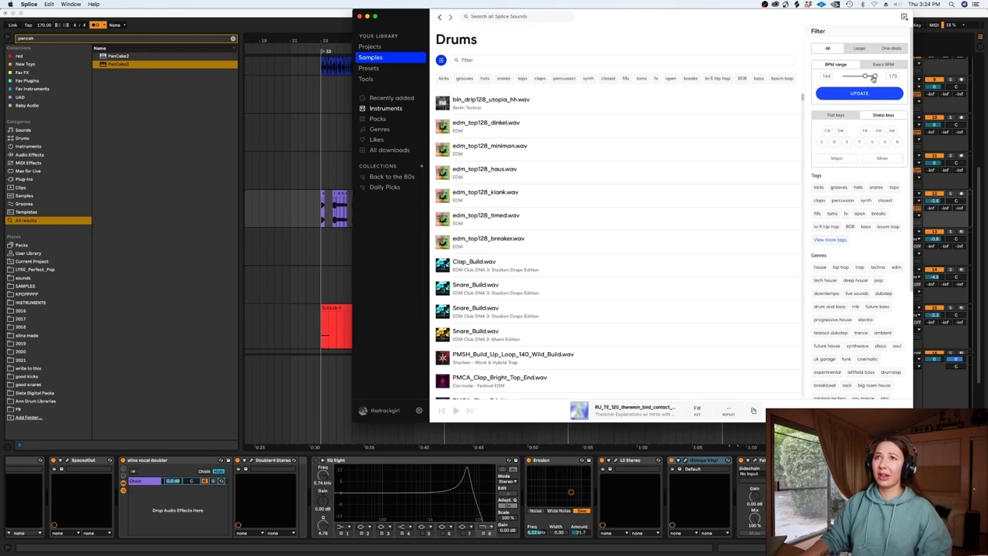
left_click(859, 93)
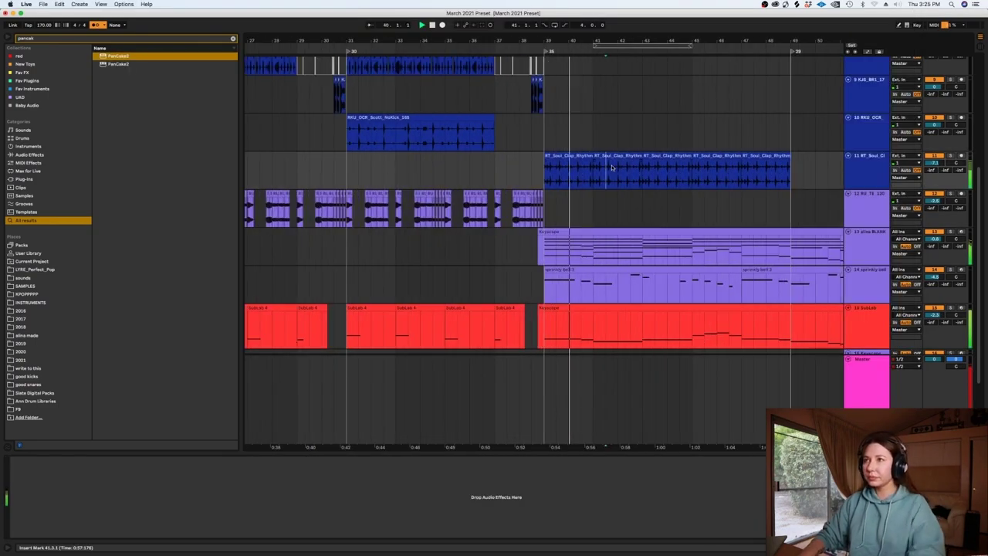
Step: Stop playback and audition Verse_Drum_Build.wav among the filtered Splice drum samples
left_click(629, 208)
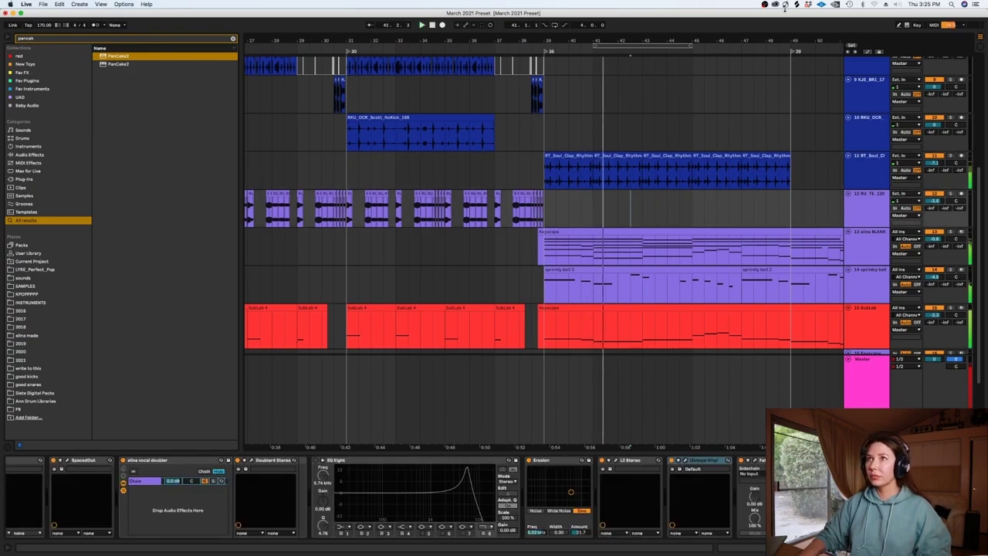
key("space")
key("super+Tab")
key("Down")
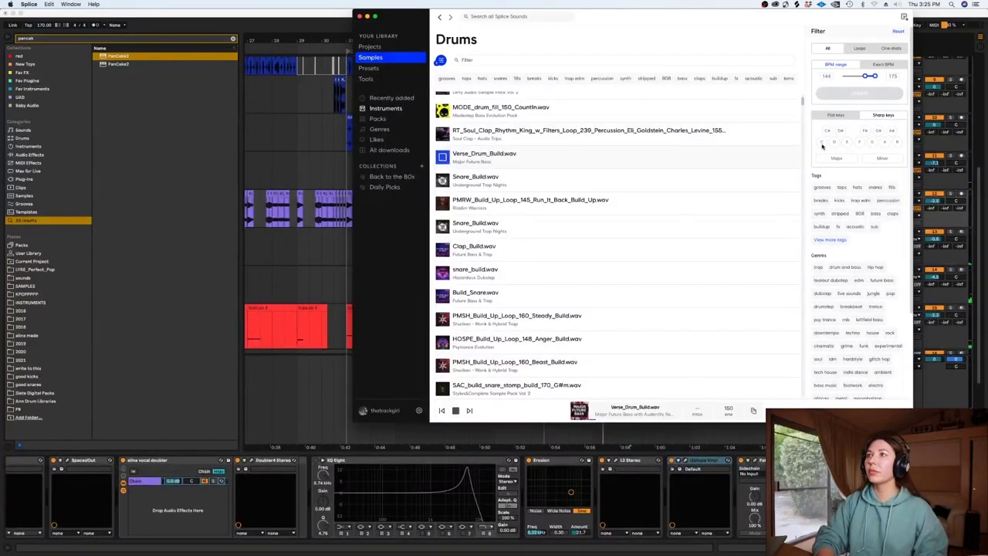
left_click(443, 160)
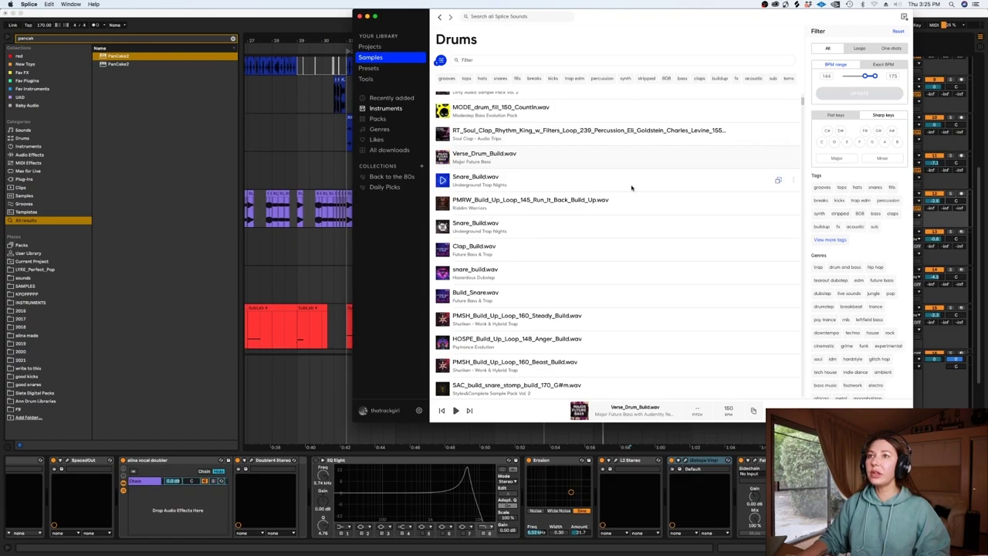
Step: Switch back to Ableton Live and insert an audio track below the RT_Soul_Clap track
key("super+Tab")
left_click(878, 168)
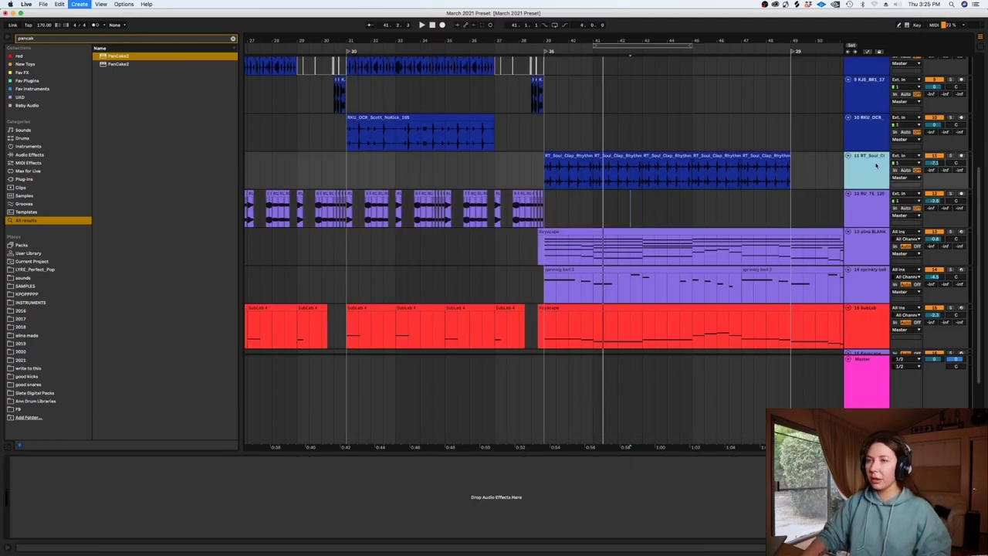
key("super+t")
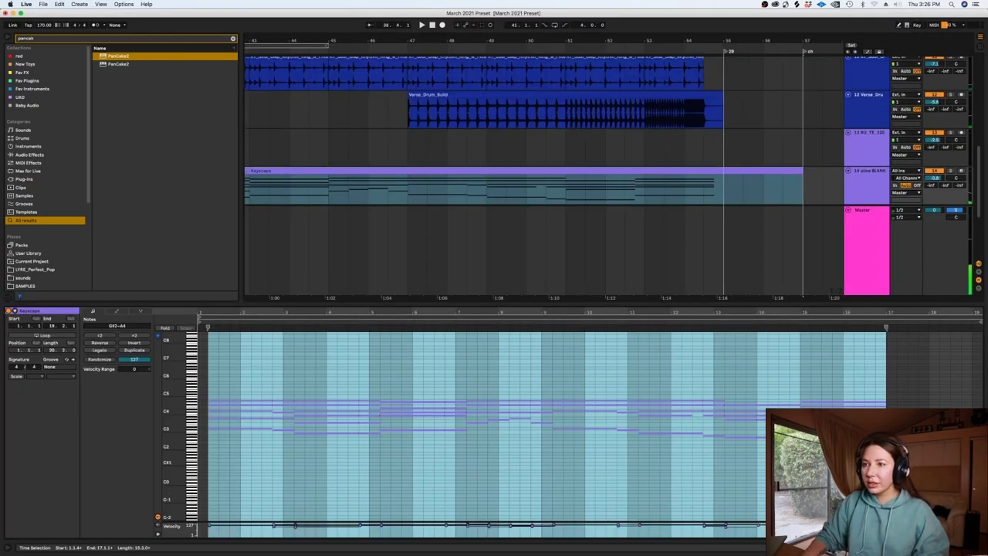
Step: Split the Keyscape chord clip at 51.1.1 and adjust the notes so its chord change falls on 53.1.1
left_click_drag(815, 358, 818, 441)
left_click(585, 172)
left_click(565, 189)
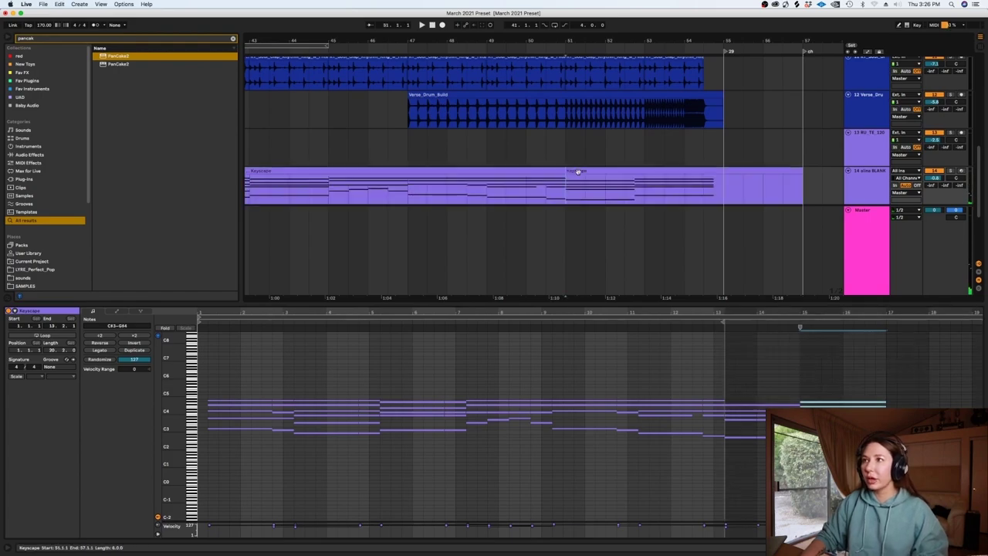
key("super+e")
left_click_drag(495, 469, 459, 516)
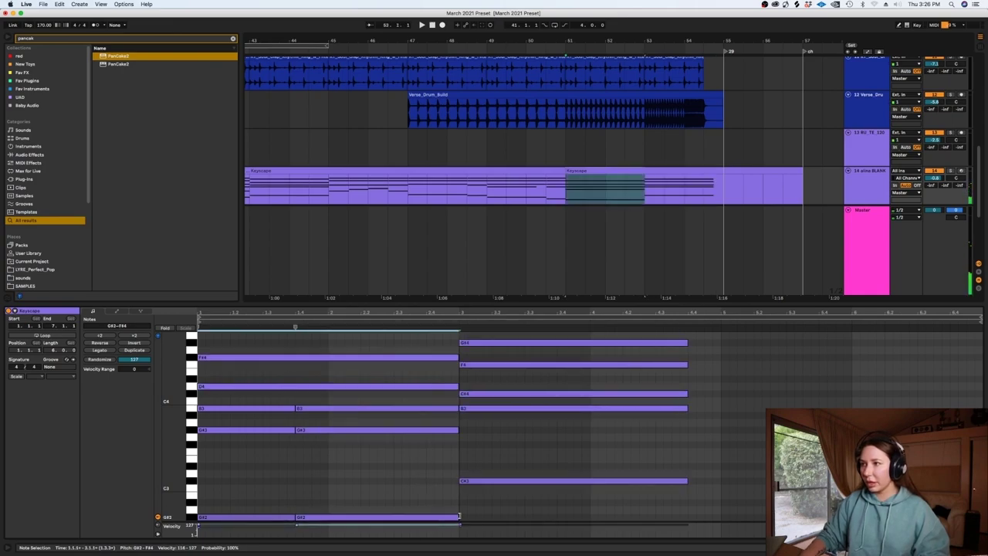
Step: Open the SubLab bass clip and adjust its G#0 note and the following note so they meet at 53.1.1
key("shift+Tab")
double_click(660, 271)
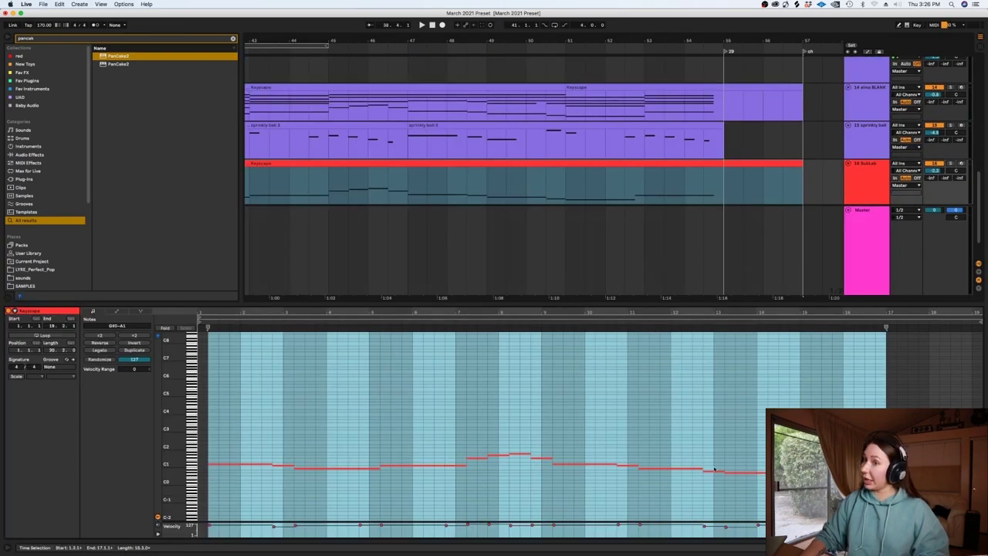
left_click(820, 363)
mouse_move(799, 463)
left_mouse_down()
mouse_move(810, 464)
mouse_move(799, 464)
mouse_move(804, 472)
left_mouse_up()
left_click(812, 451)
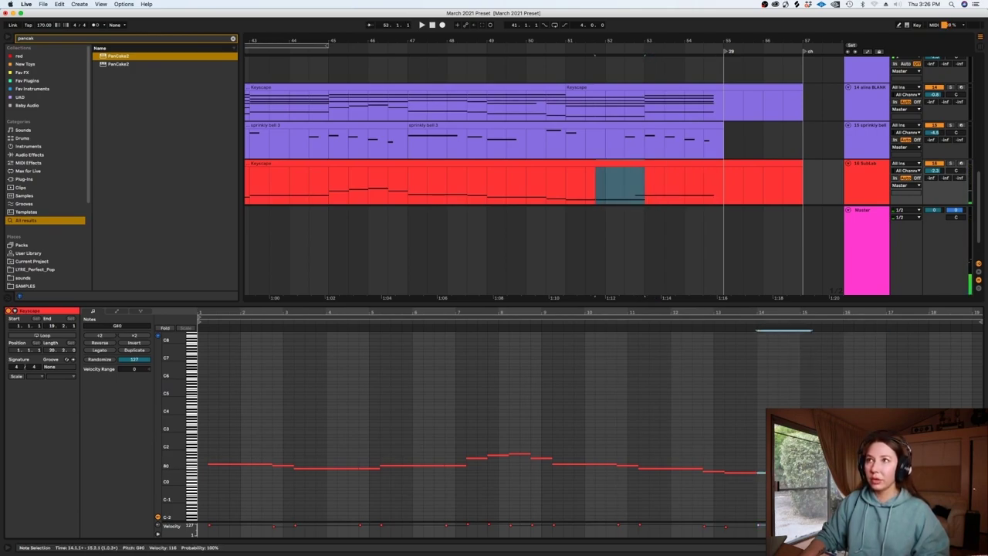
left_click_drag(800, 464, 811, 464)
Step: Play the arrangement from 52.1.1 to check the adjusted chord and bass change, and stop playback
key("shift+Tab")
left_click(604, 288)
key("space")
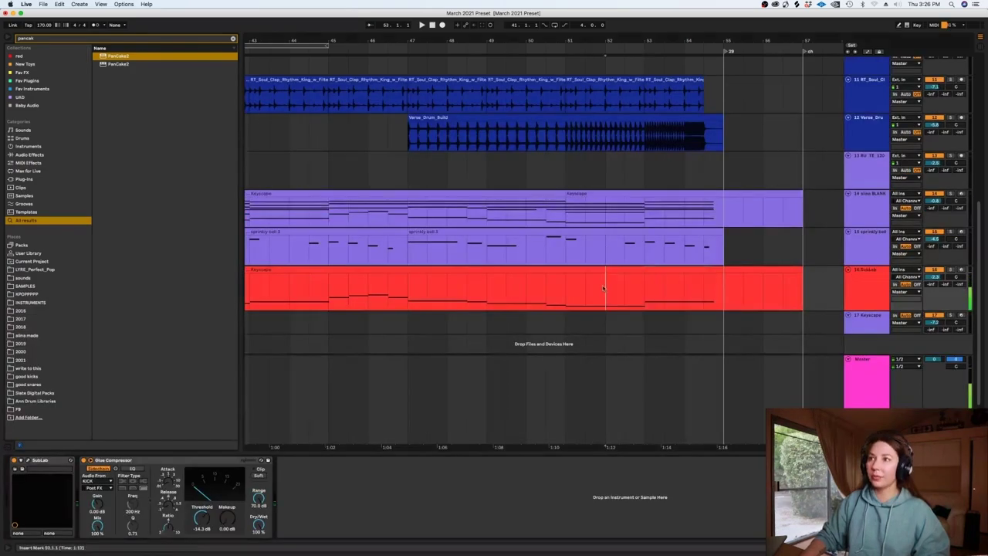
key("minus")
key("minus")
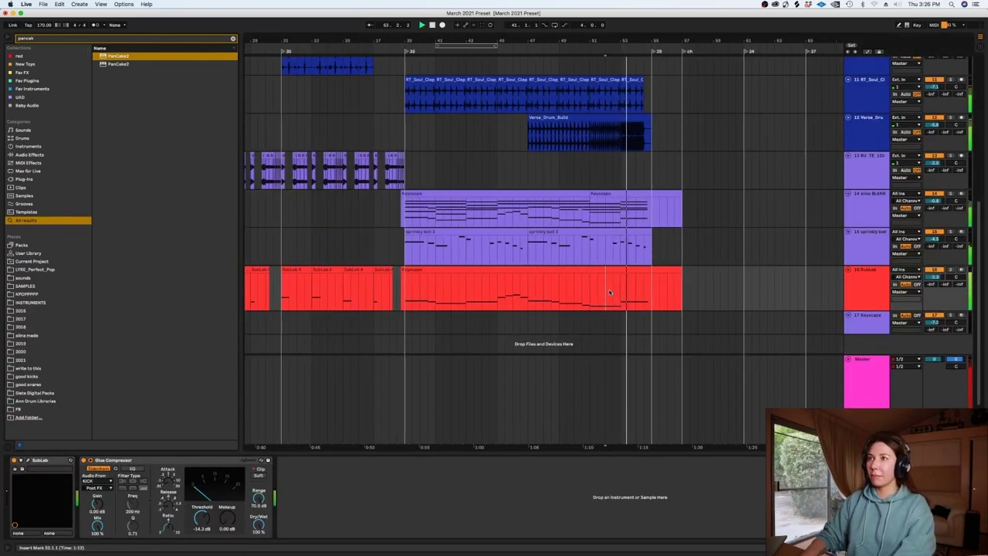
key("plus")
key("plus")
key("space")
Step: Repeat the last half bar of the Verse_Drum_Build and RT_Soul_Clap clips to fill both up to 55.1.1, and play back the ending
left_click_drag(704, 131, 683, 132)
key("super+e")
key("super+d")
left_click_drag(703, 97, 685, 101)
key("super+e")
left_click(668, 101)
key("space")
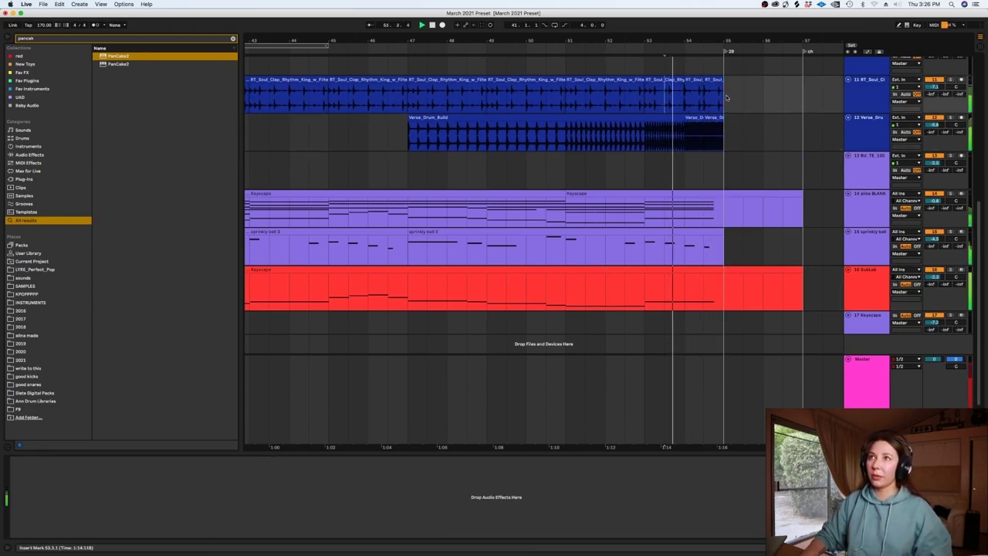
key("minus")
key("minus")
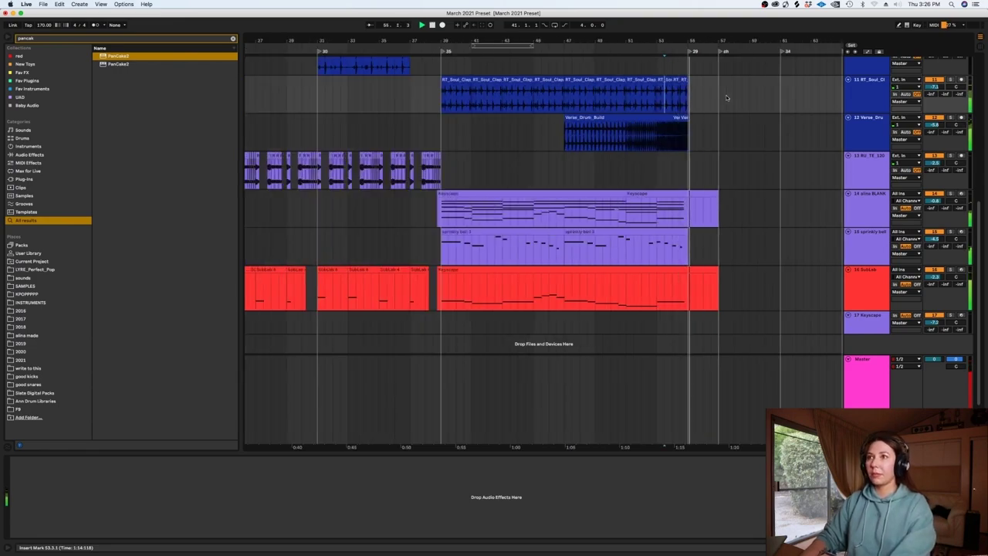
key("plus")
Step: Show the automation lanes and set the bell track's lane to the Mixer's Track Volume
left_click(859, 246)
key("a")
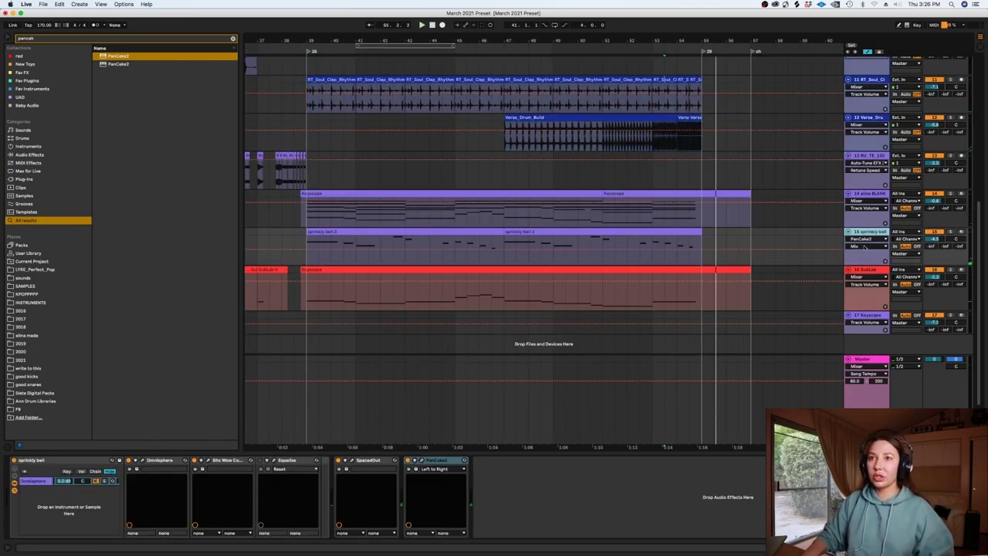
left_click(861, 239)
left_click(859, 298)
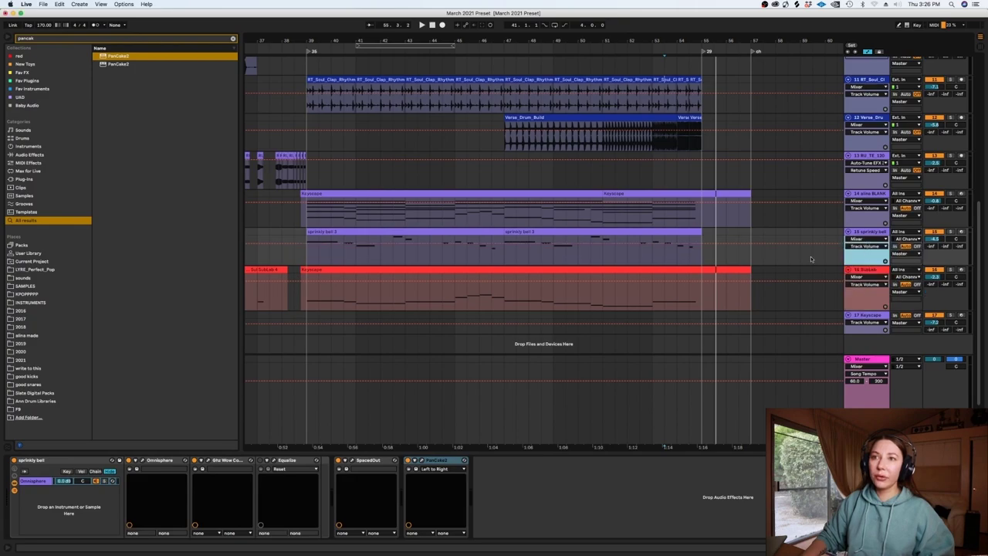
Step: Mark the 55.1.1 to 57.1.1 range on the bell, chord and sub bass tracks, hide the automation lanes, and save the set
left_click_drag(749, 252, 700, 255)
left_click_drag(750, 213, 701, 214)
left_click_drag(750, 305, 707, 312)
key("a")
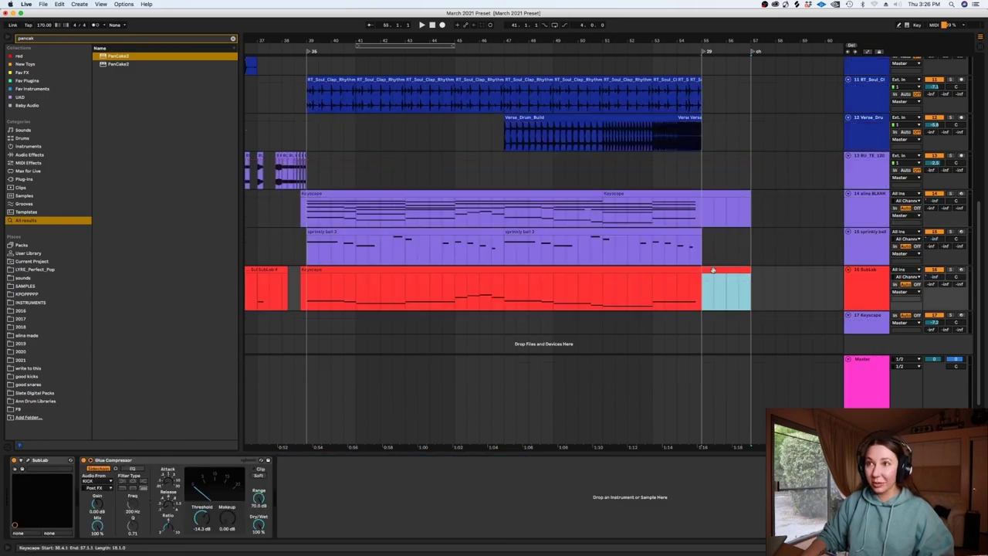
left_click(726, 283)
key("minus")
key("minus")
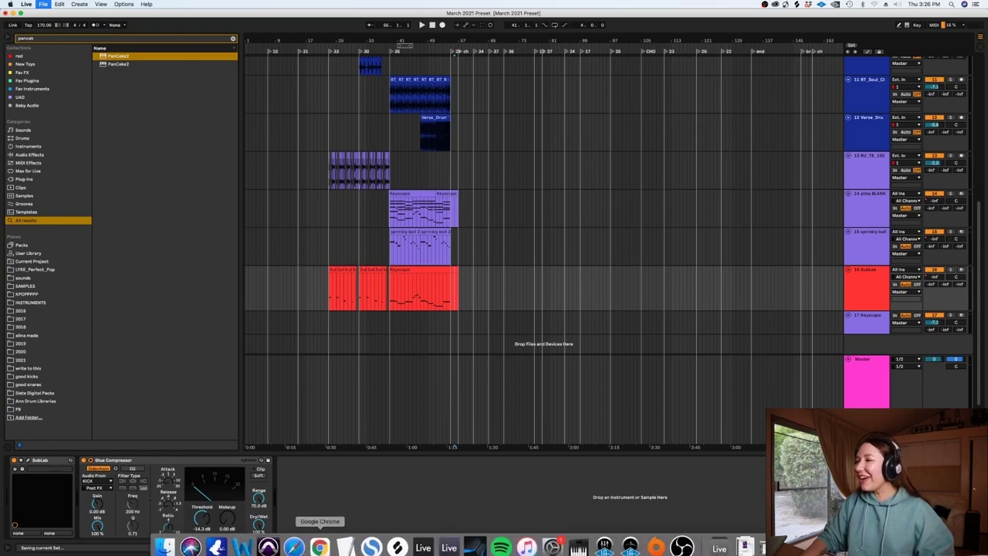
Step: Switch to Chrome and check the remaining time on the countdown timer
left_click(320, 542)
left_click(722, 19)
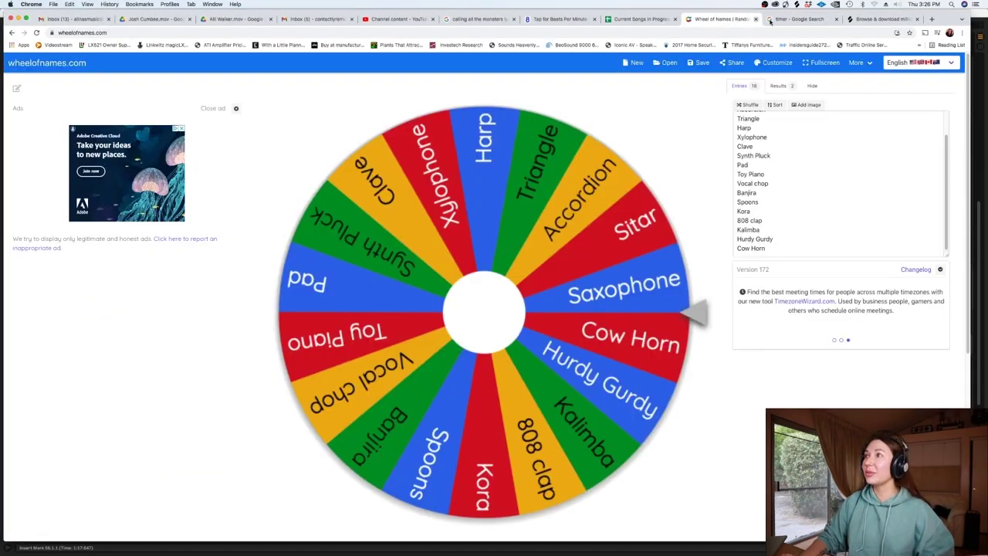
left_click(793, 19)
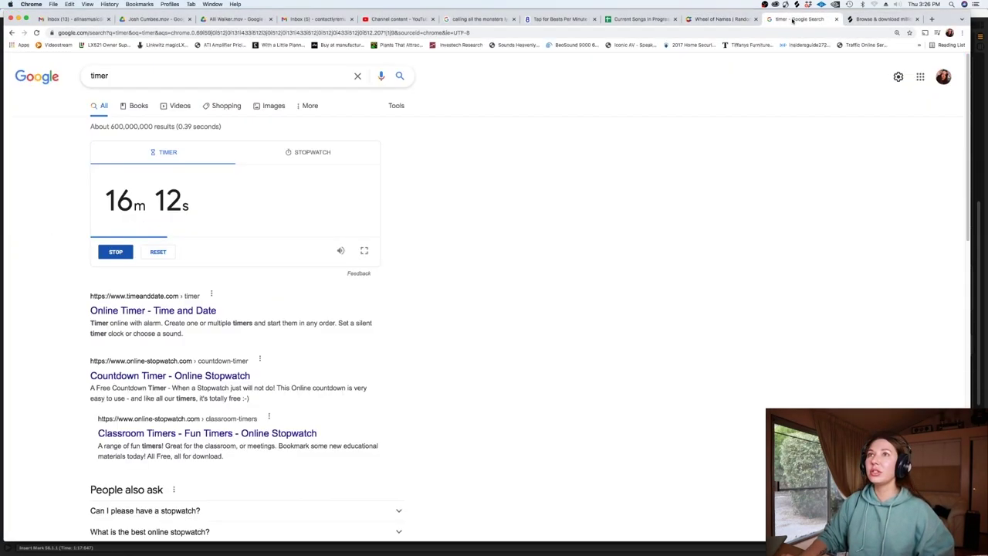
Step: Spin the instrument wheel on Wheel of Names, remove the 808 clap entry, and switch back to Ableton Live
left_click(716, 19)
left_click(588, 218)
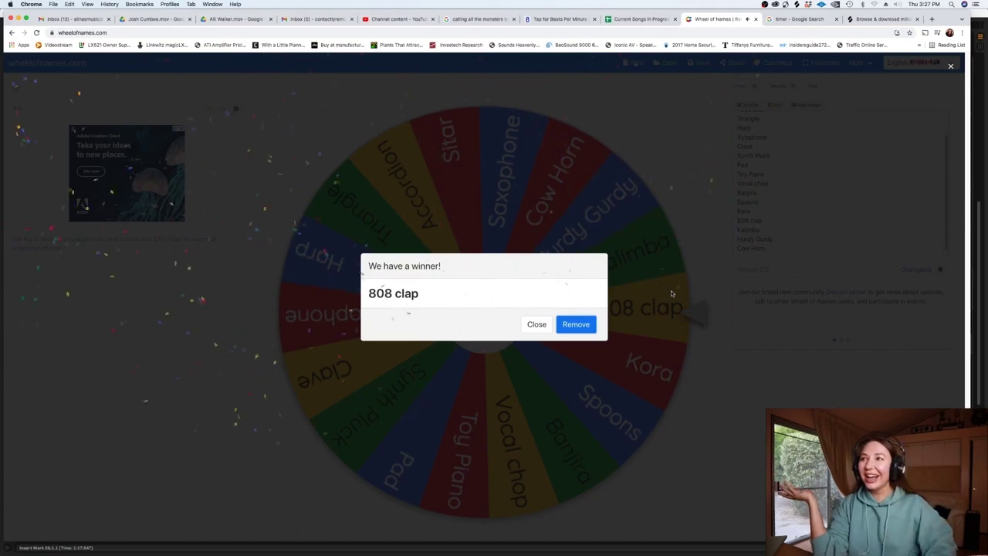
left_click(576, 324)
key("super+Tab")
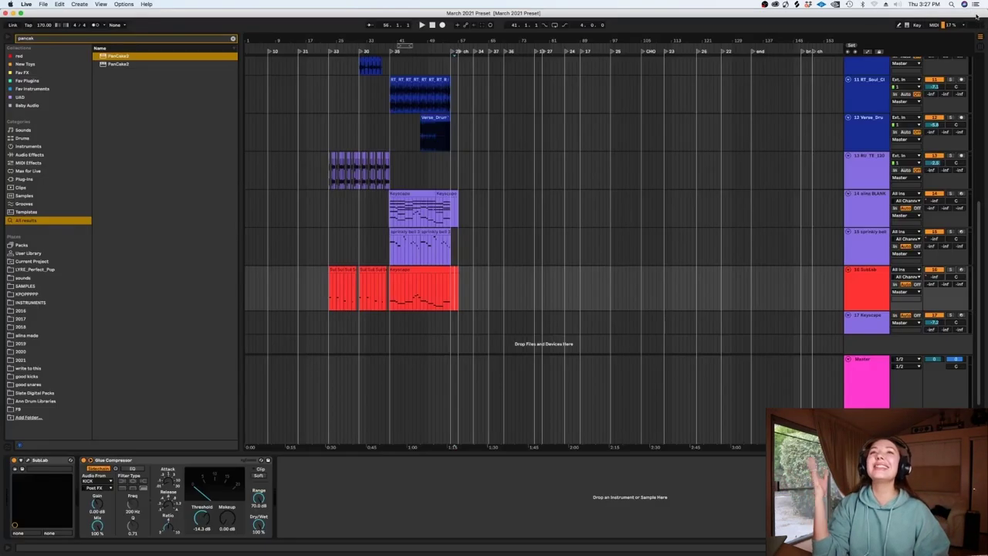
Step: Insert an audio track below the Verse_Drum_Build track and colour it dark blue like the drum tracks
left_click(385, 176)
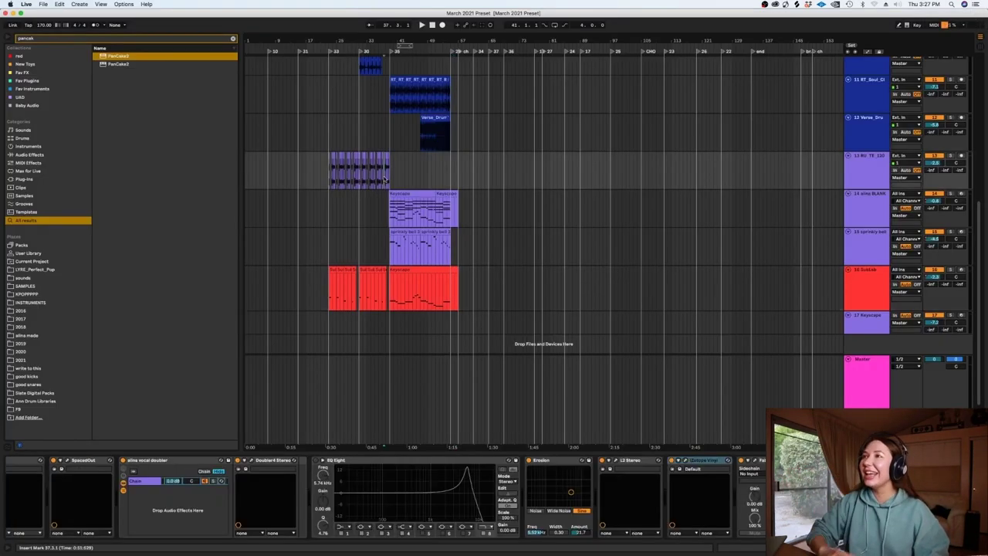
key("plus")
key("plus")
key("plus")
left_click(874, 138)
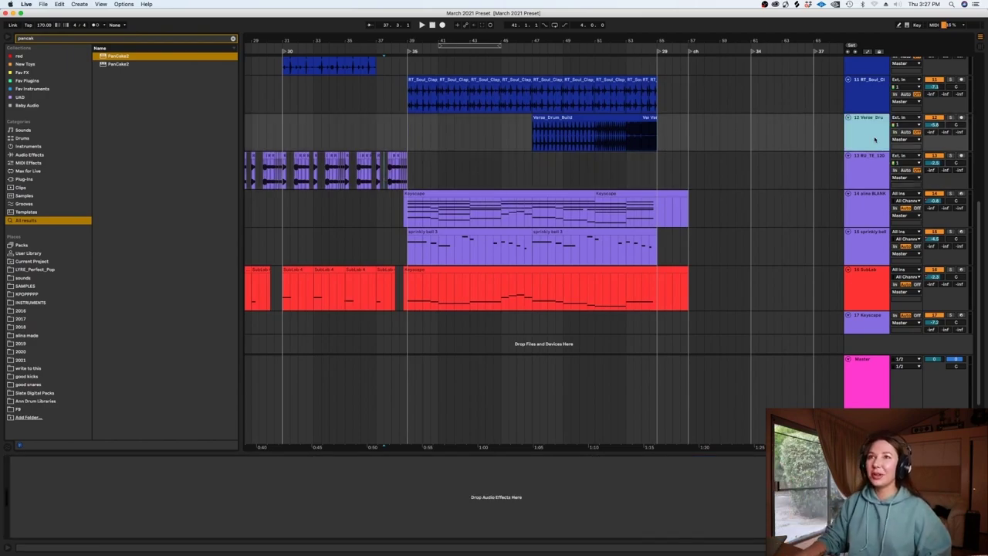
key("super+t")
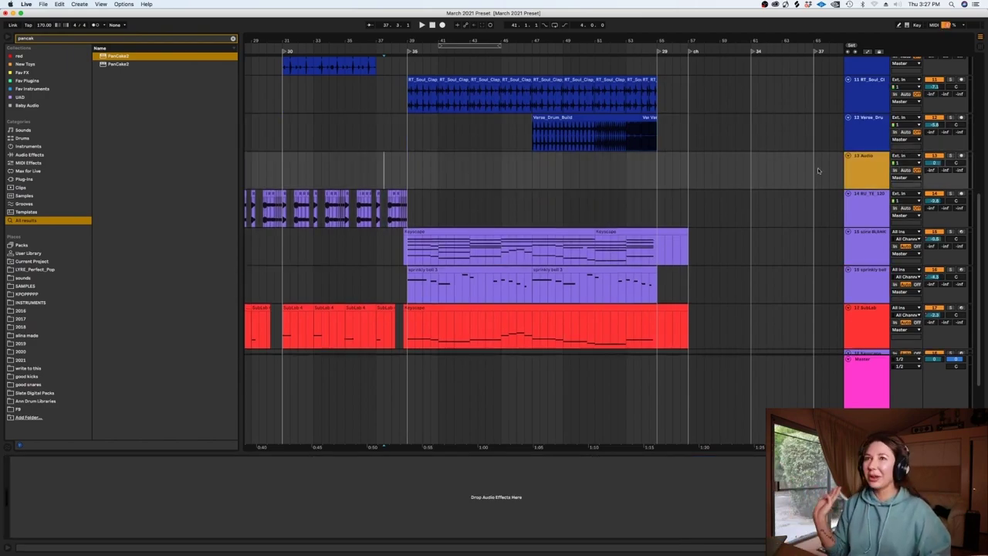
right_click(856, 171)
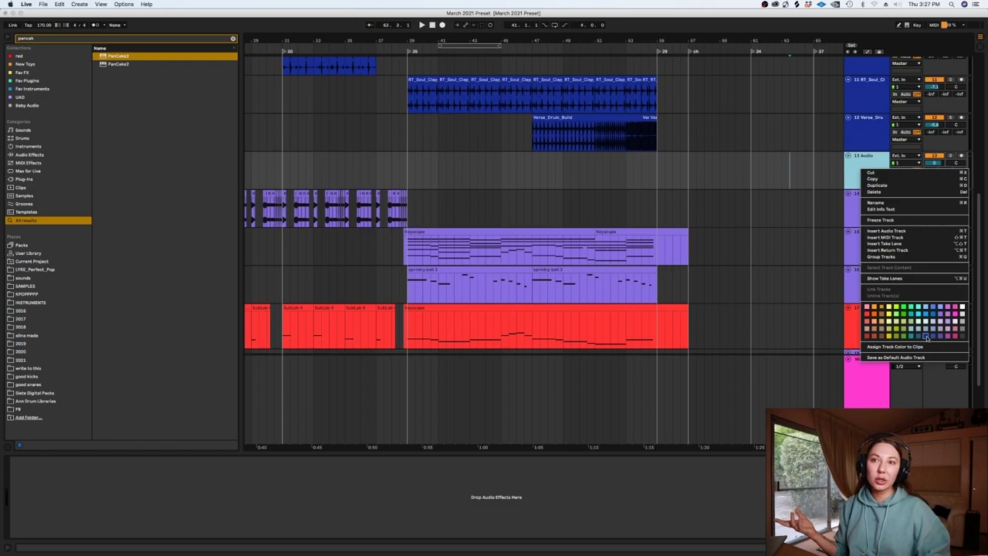
left_click(926, 336)
Step: Search the whole browser for "808 clap" and audition the clap samples, ending on FMTF_Clap_808.wav
left_click(233, 38)
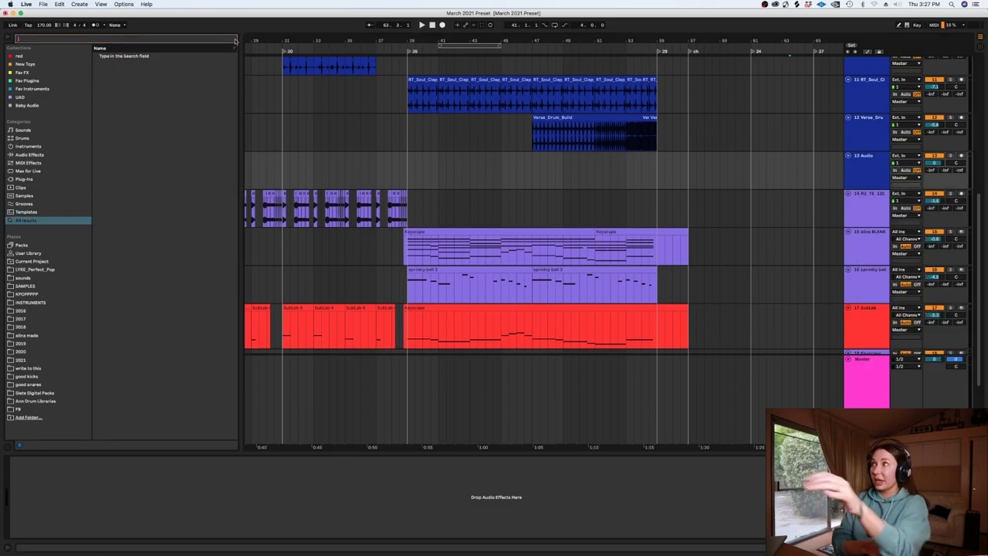
type("808 clap")
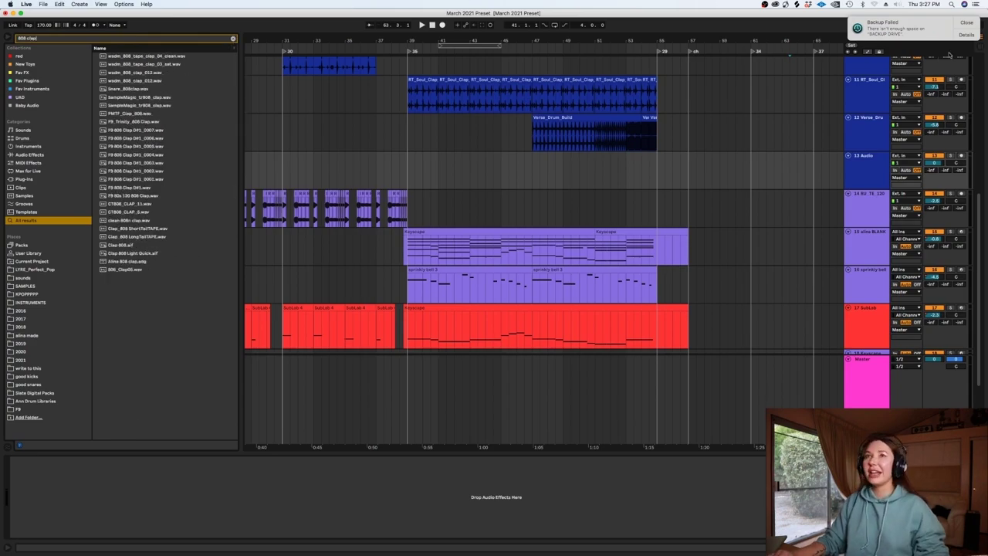
left_click(970, 27)
left_click(127, 80)
left_click(126, 72)
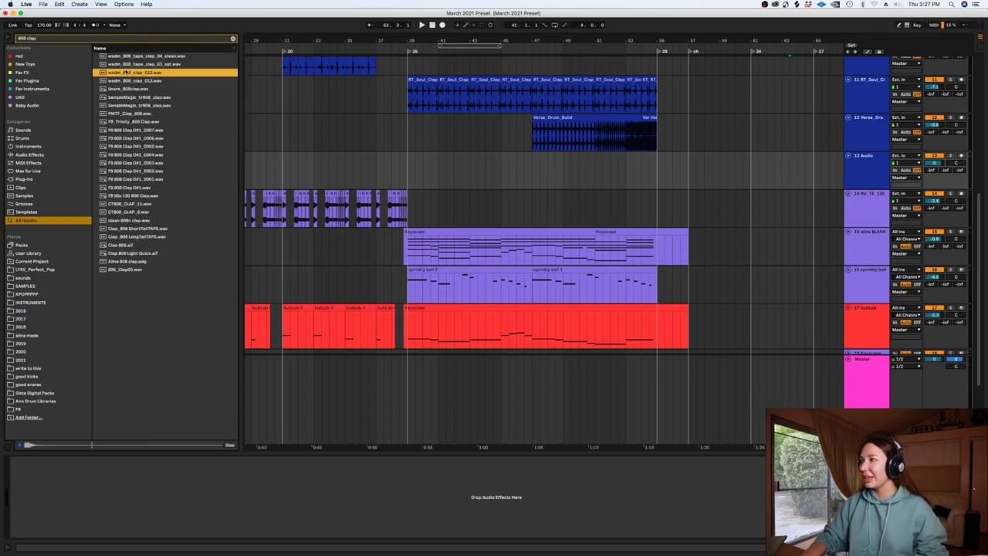
left_click(128, 162)
left_click(136, 212)
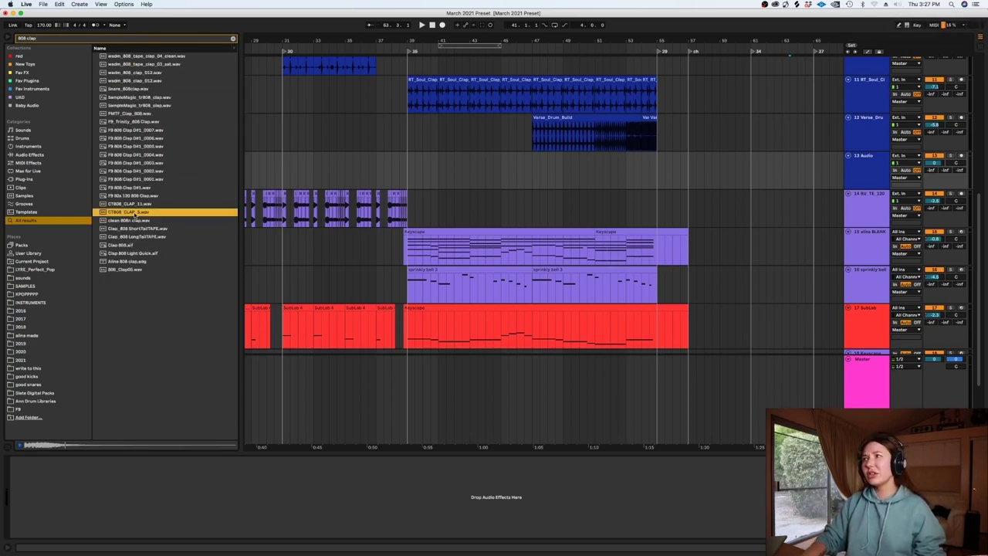
left_click(133, 261)
left_click(127, 245)
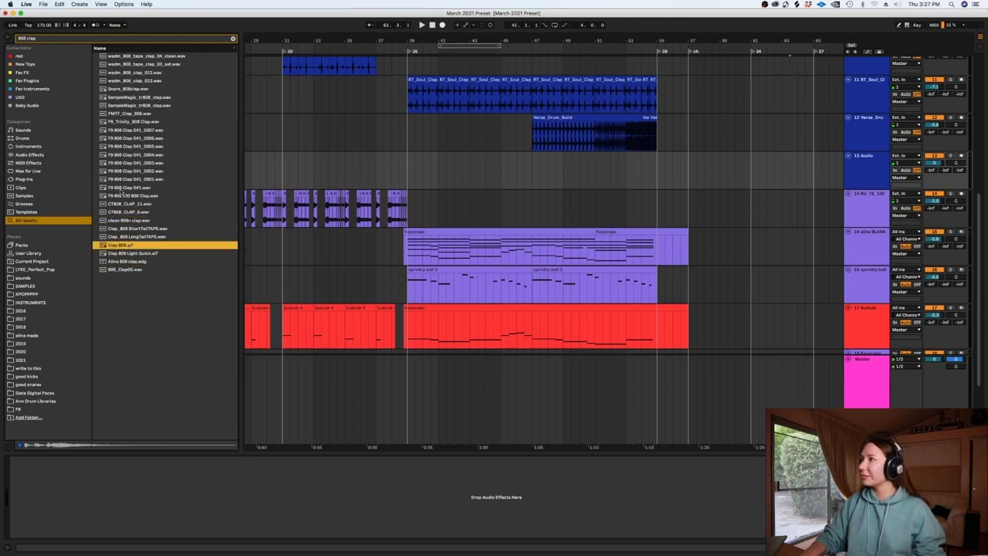
left_click(172, 115)
left_click(133, 90)
left_click(140, 114)
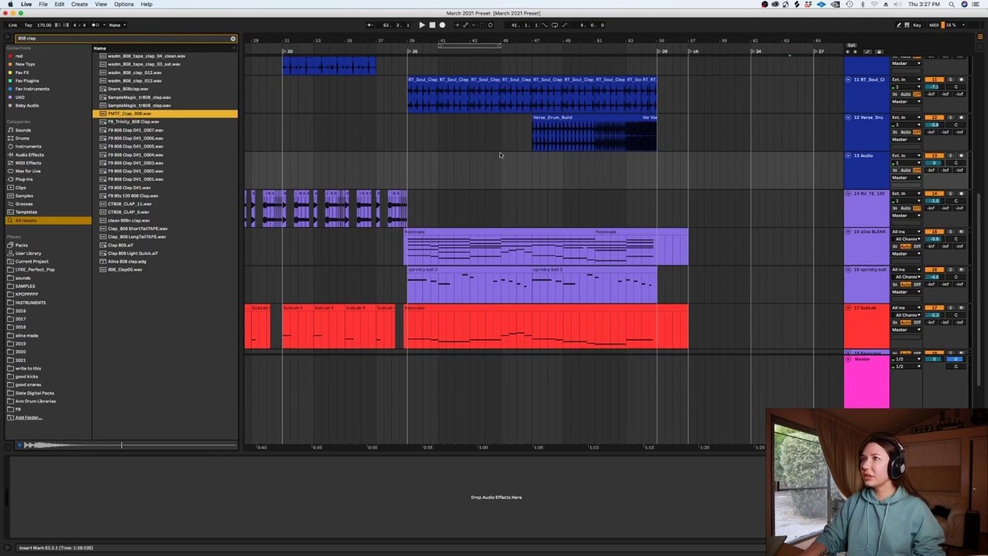
Step: Place PMTF_Clap_808.wav at bar 39 on the new audio track and repeat it every two beats up to bar 41
left_click_drag(399, 167, 399, 167)
left_click(397, 166)
key("plus")
key("plus")
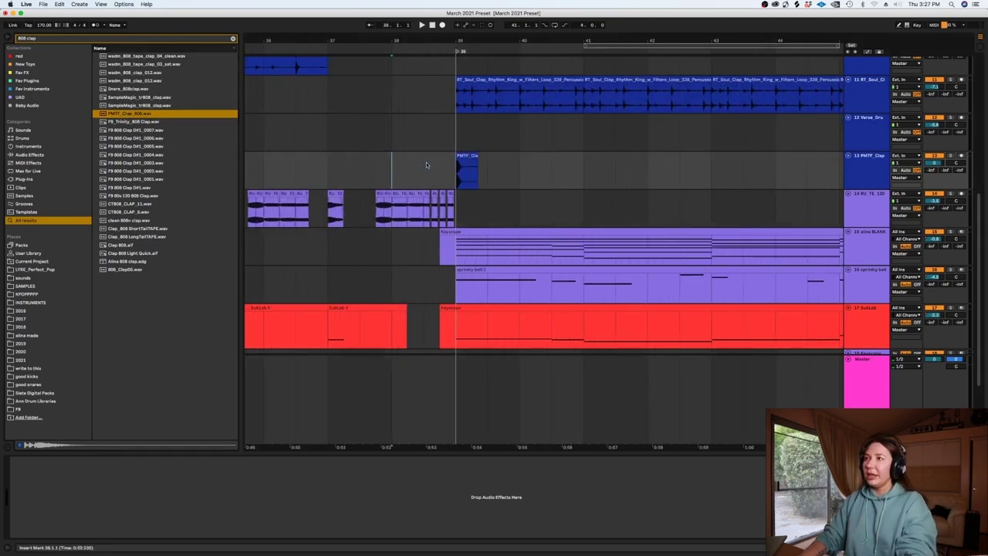
left_click_drag(491, 173, 438, 171)
key("super+d")
key("super+d")
key("super+d")
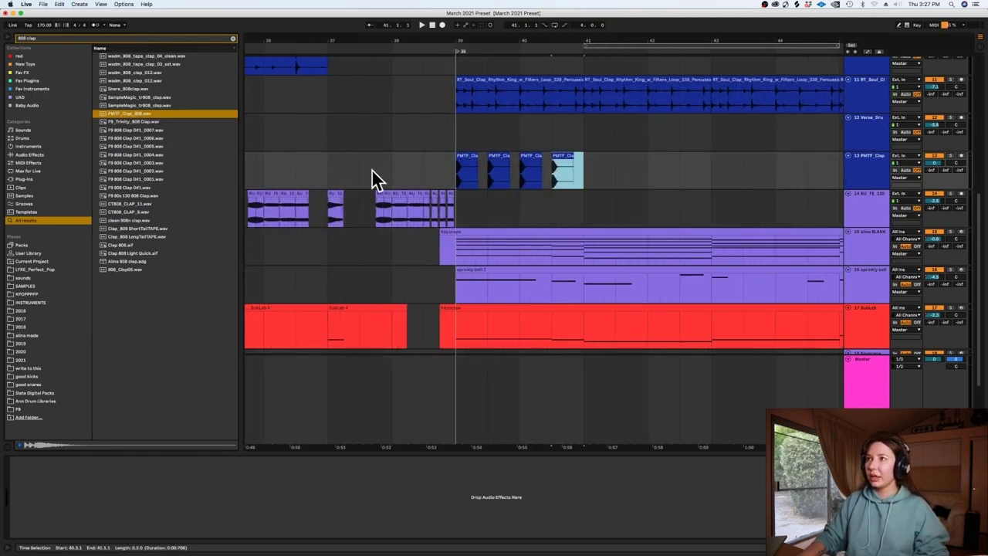
Step: Search the browser for "valha" and load ValhallaVintageVerb onto the clap track
left_click(359, 170)
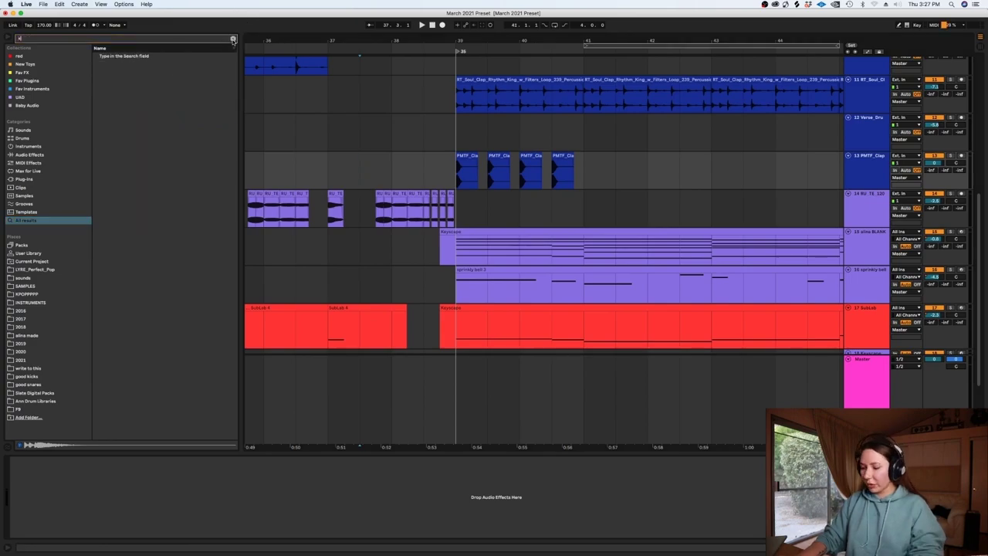
type("valhal")
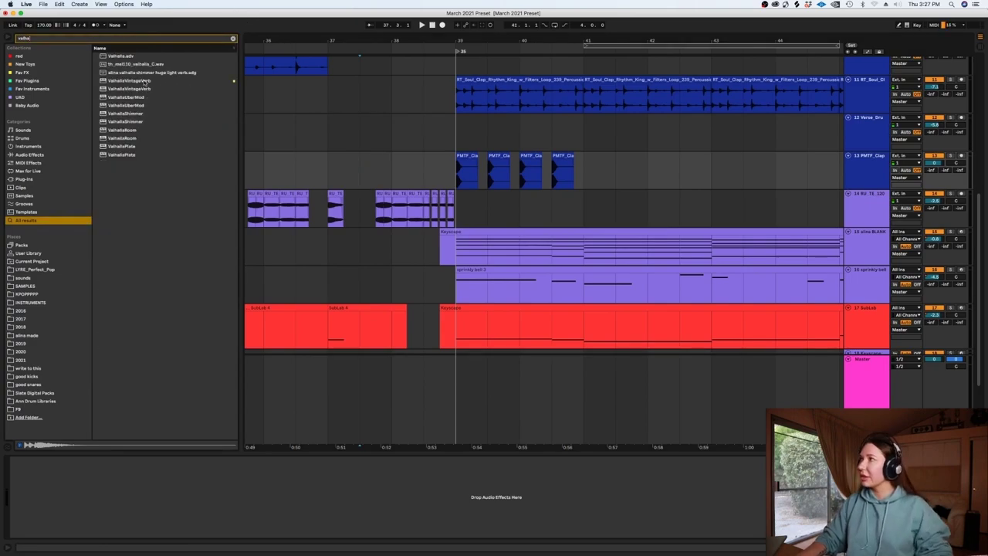
double_click(129, 81)
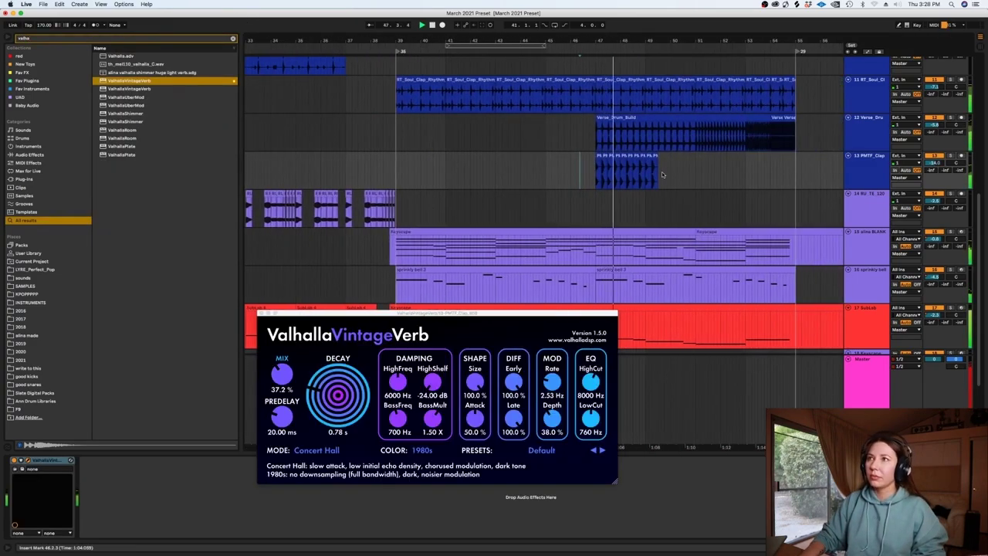
Step: Remove the extra claps after bar 49 and repeat the two-bar clap pattern from bar 47 up to bar 55
left_click(645, 178)
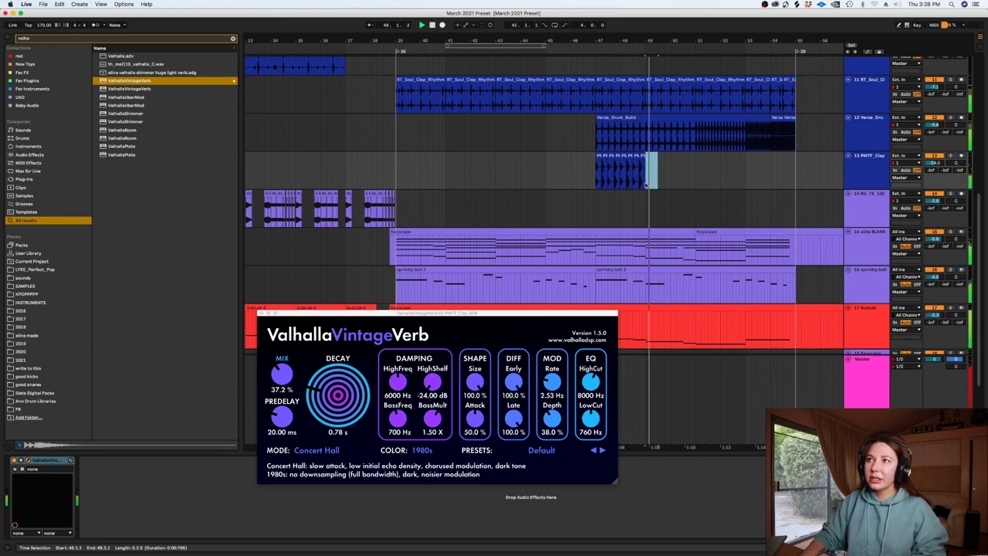
left_click(594, 183, "shift")
key("super+d")
key("super+d")
key("super+d")
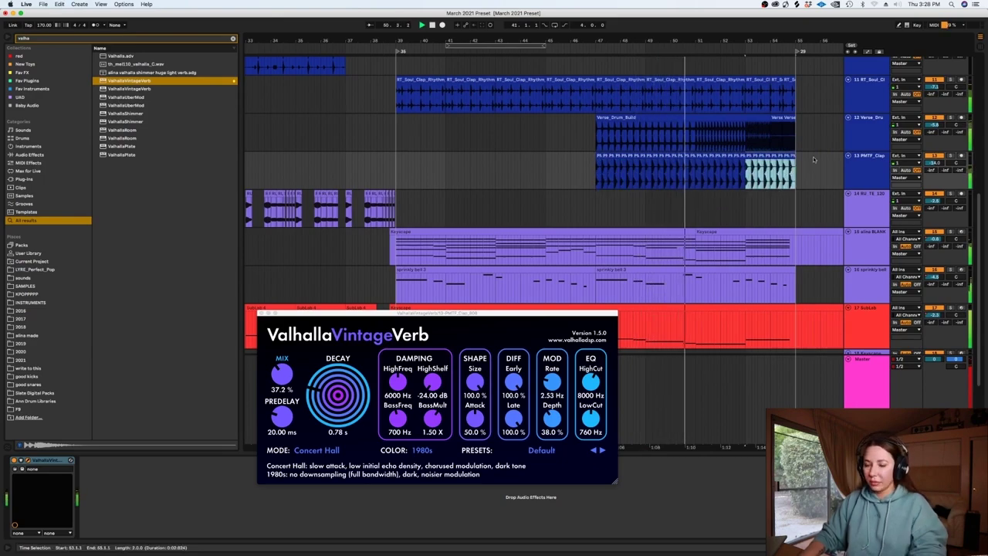
Step: Review the repeated claps against the Verse_Drum_Build clip while the section plays
key("plus")
left_click(635, 161)
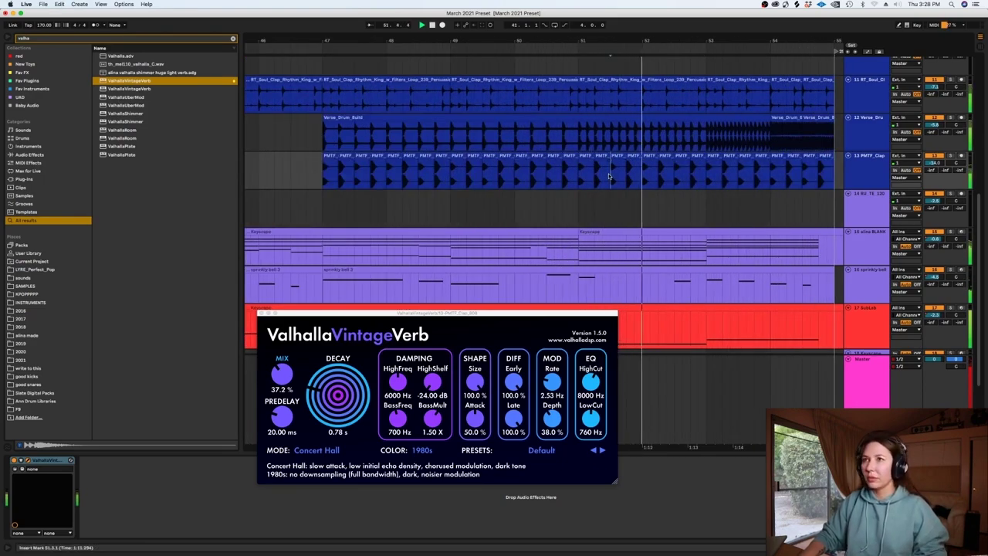
key("minus")
key("minus")
key("plus")
key("minus")
key("minus")
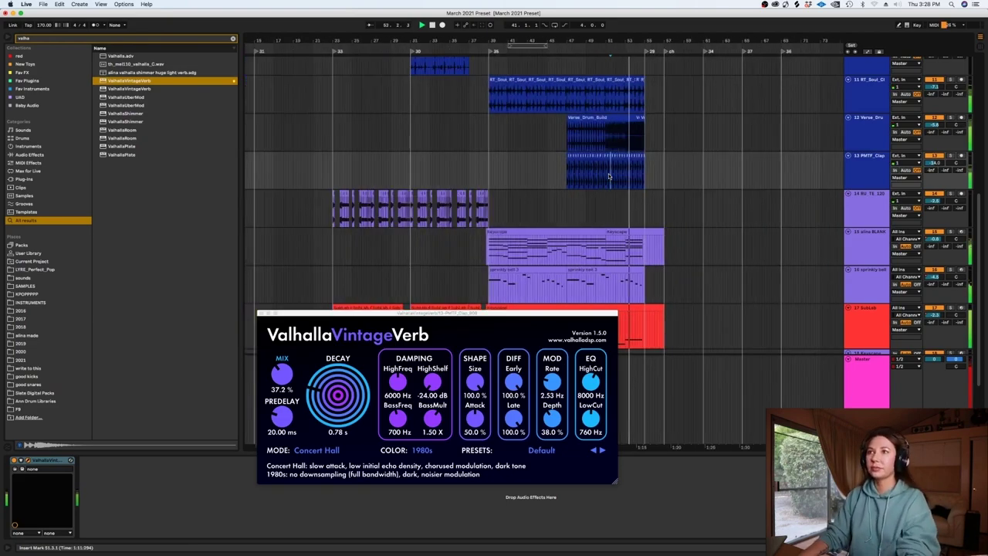
Step: Group all tracks from snare through Keyscape into one group and fold it
scroll(977, 198, "up", 10)
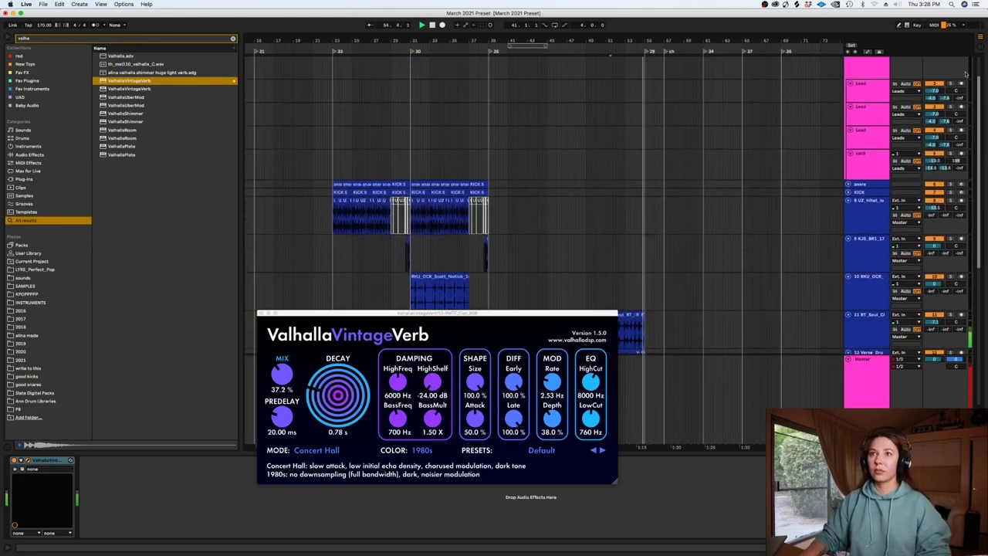
scroll(681, 91, "down", 5)
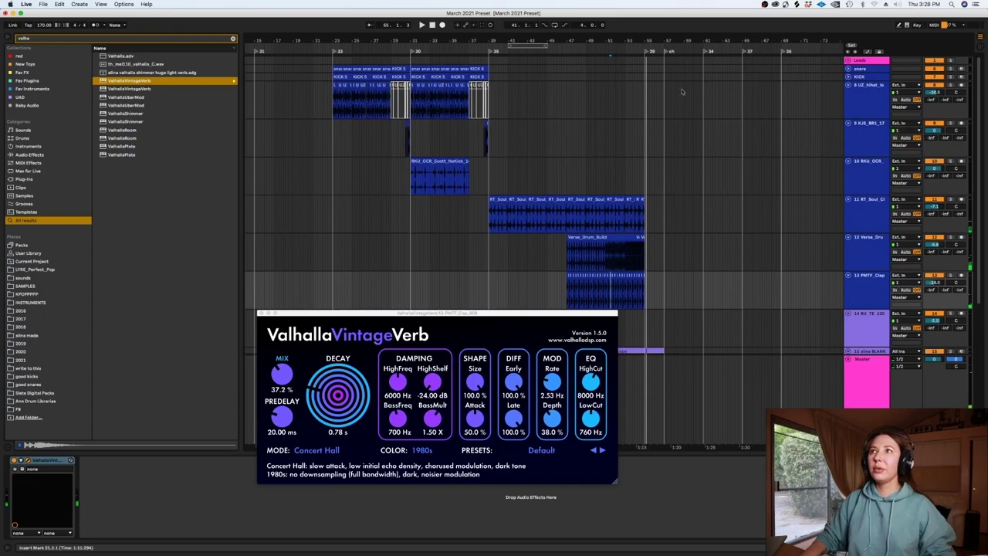
left_click(859, 68)
scroll(985, 231, "down", 4)
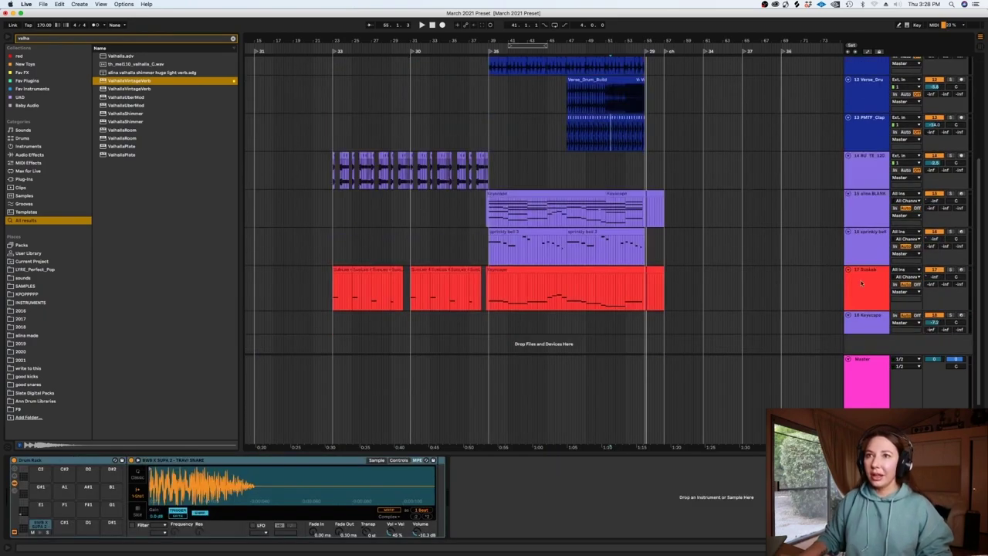
left_click(863, 328, "shift")
key("super+g")
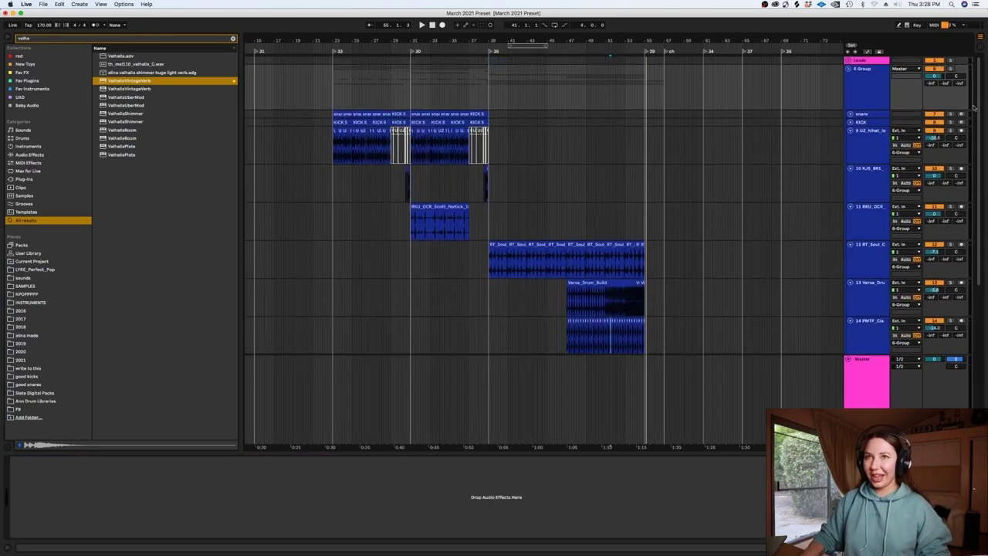
left_click(849, 70)
Step: Set the arrangement's fixed grid to 1 Bar and copy bars 23 to 39 of the folded group to bar 55
right_click(652, 98)
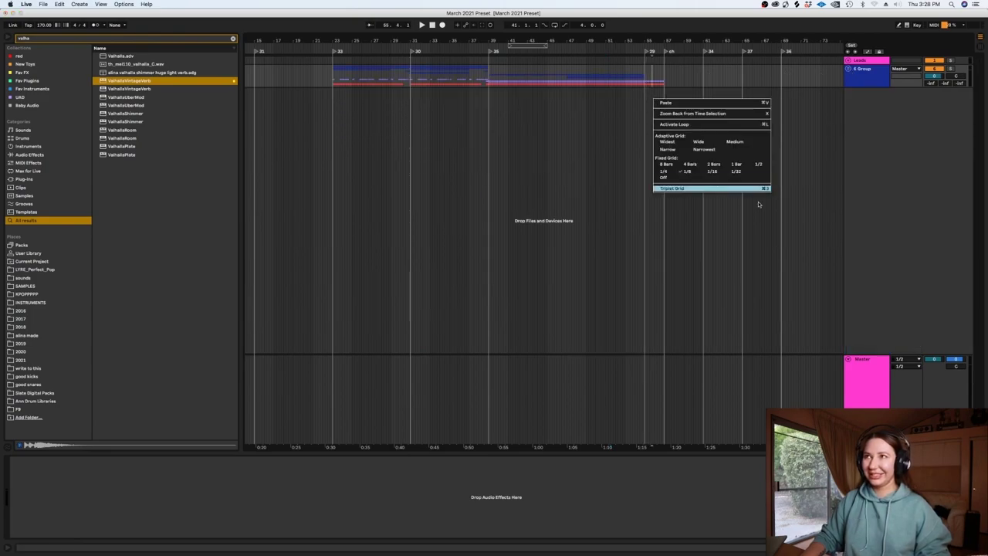
left_click(729, 167)
left_click_drag(489, 78, 334, 82)
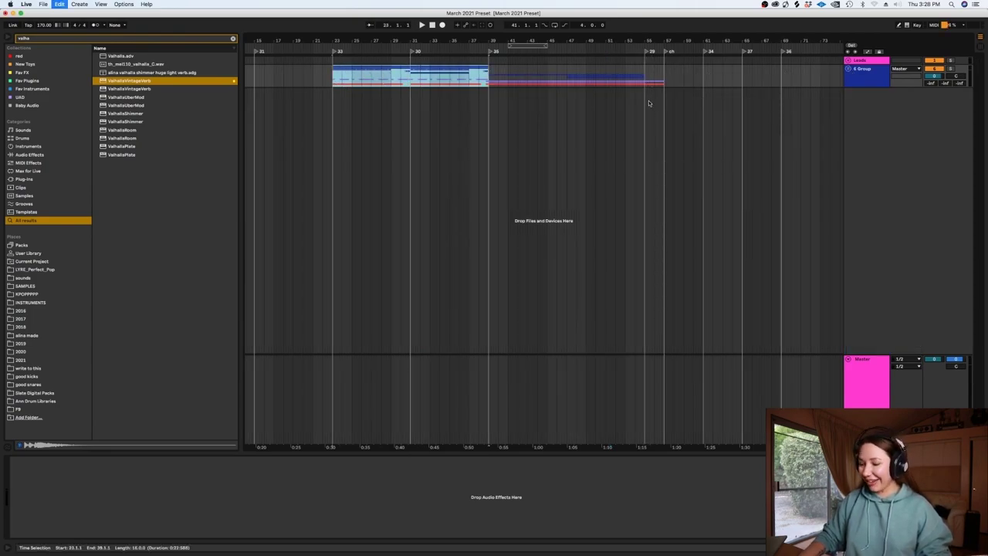
left_click(668, 84)
key("super+v")
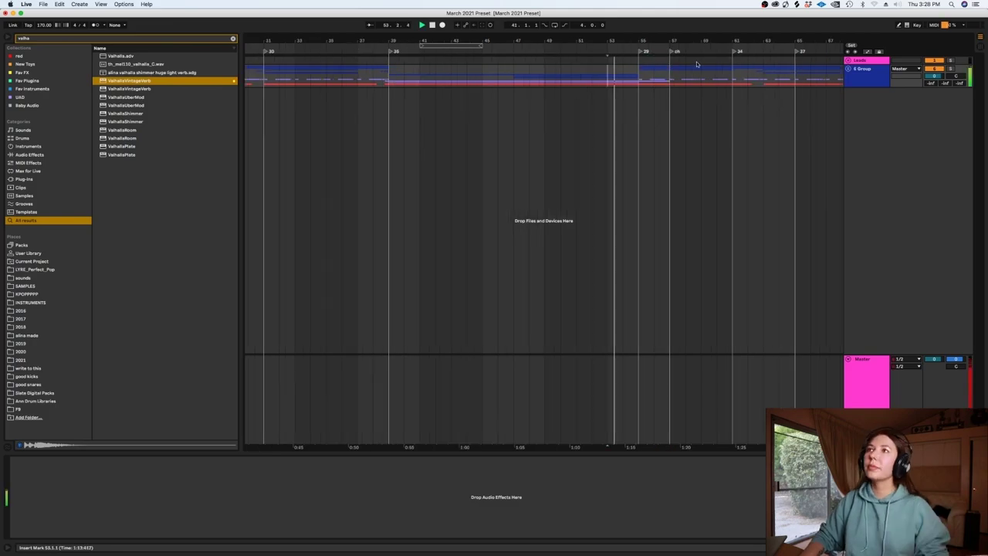
Step: Delete the "ch" locator at bar 57 and unfold the track group
right_click(671, 51)
left_click(694, 68)
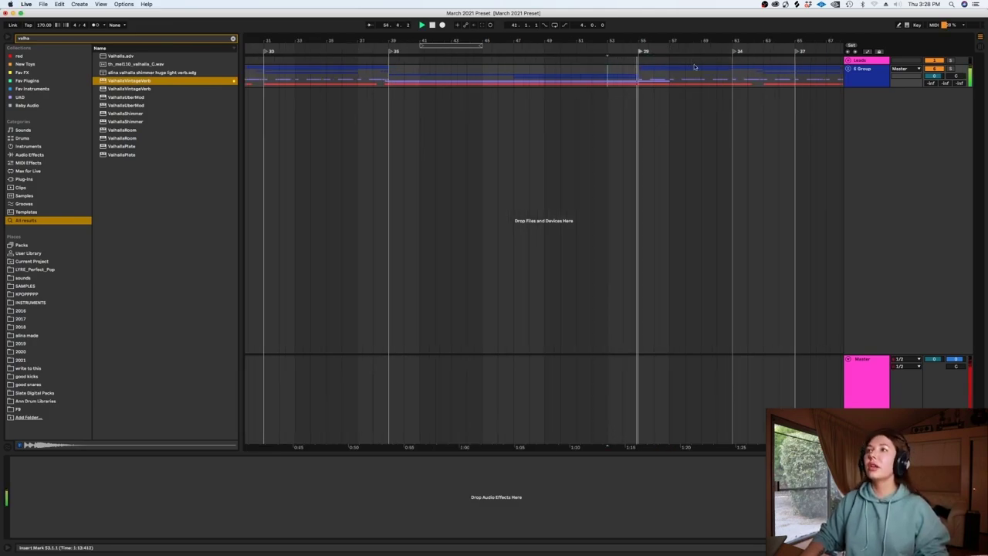
left_click(884, 61)
Step: Remove the stray clip just before bar 71 on the alina BLANK KONTAKT track
scroll(979, 272, "up", 2)
scroll(665, 376, "down", 1)
scroll(630, 412, "right", 3)
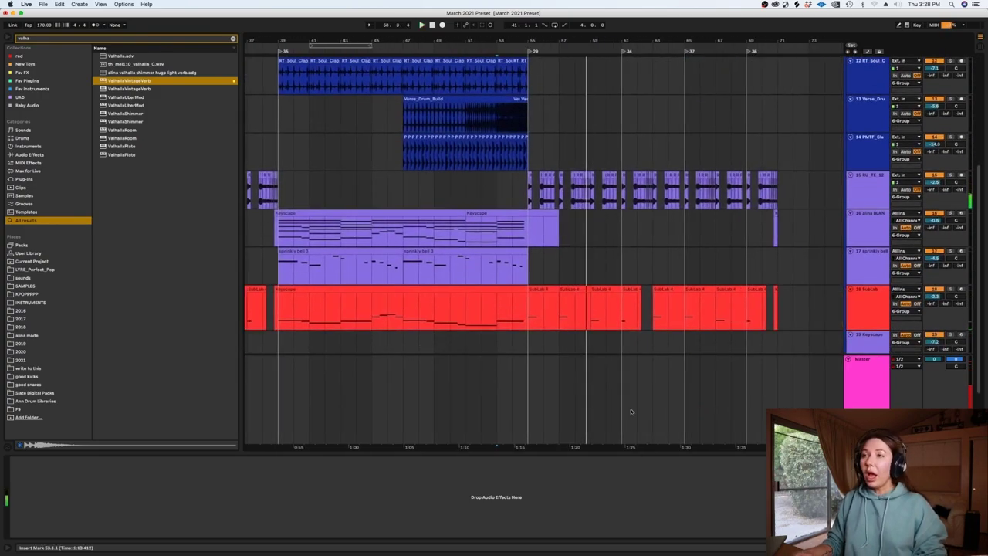
left_click_drag(795, 232, 715, 232)
key("super+c")
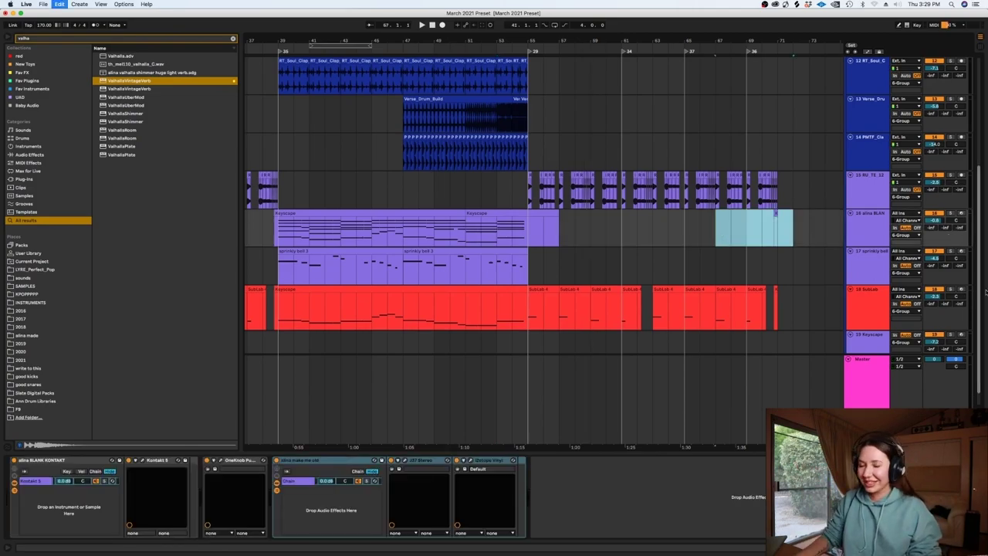
Step: Unfold the KICK track and duplicate it
scroll(974, 244, "up", 5)
left_click(866, 150)
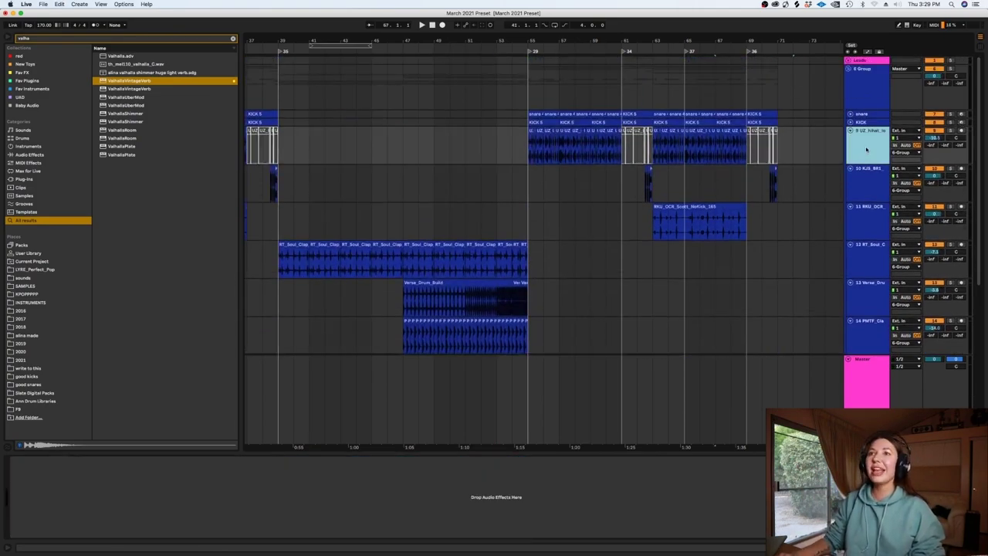
left_click(850, 122)
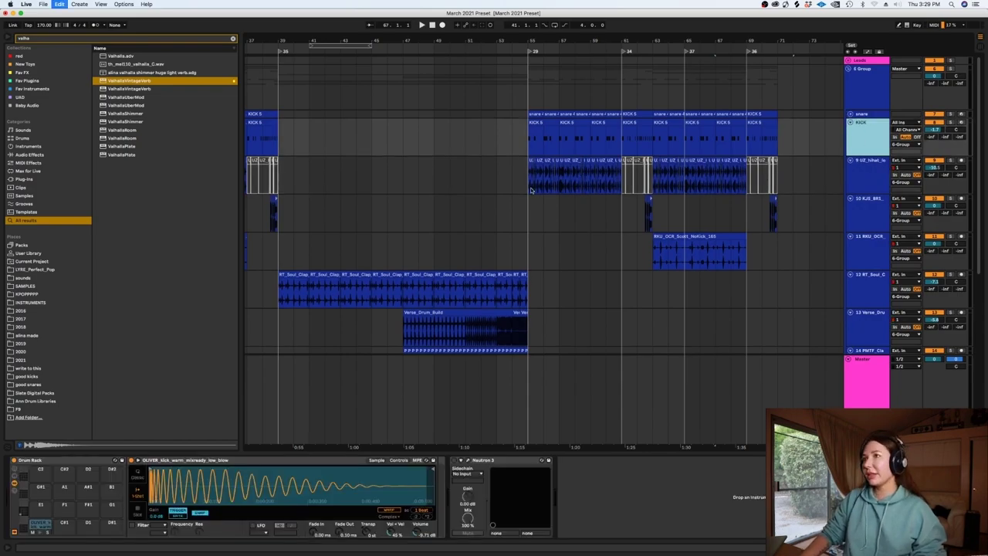
key("super+d")
Step: Delete the clips before bar 55 on the duplicated KICK track, keeping only those of the copied section
left_click_drag(529, 186, 295, 185)
key("minus")
key("minus")
left_click_drag(440, 187, 271, 183)
key("Delete")
left_click(578, 171)
key("plus")
key("plus")
key("plus")
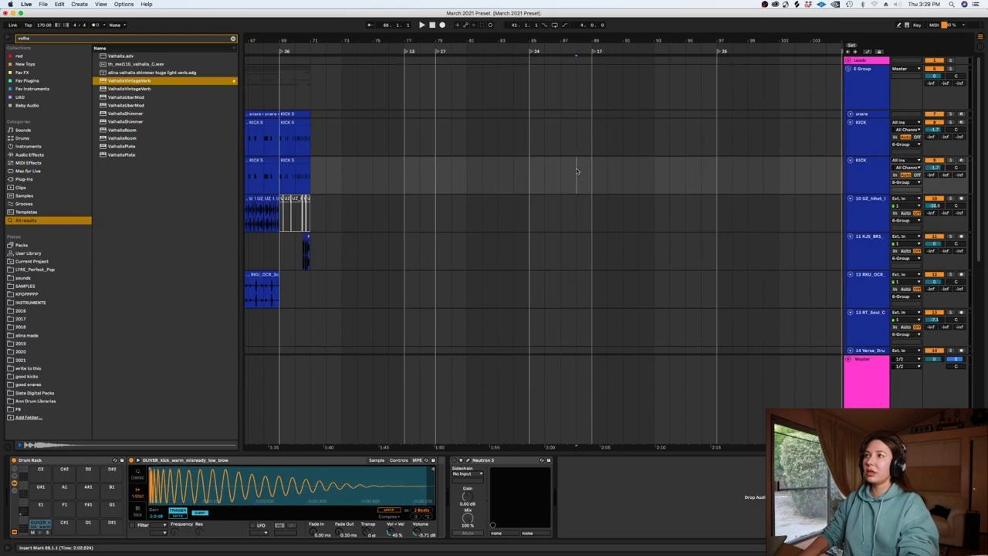
Step: Search for "stomp na" and replace the duplicated KICK track's sample with NATHAN_CHAPMAN_case_stomp_kick_one_shot_moonshine
left_click_drag(476, 446, 876, 328)
left_click(854, 171)
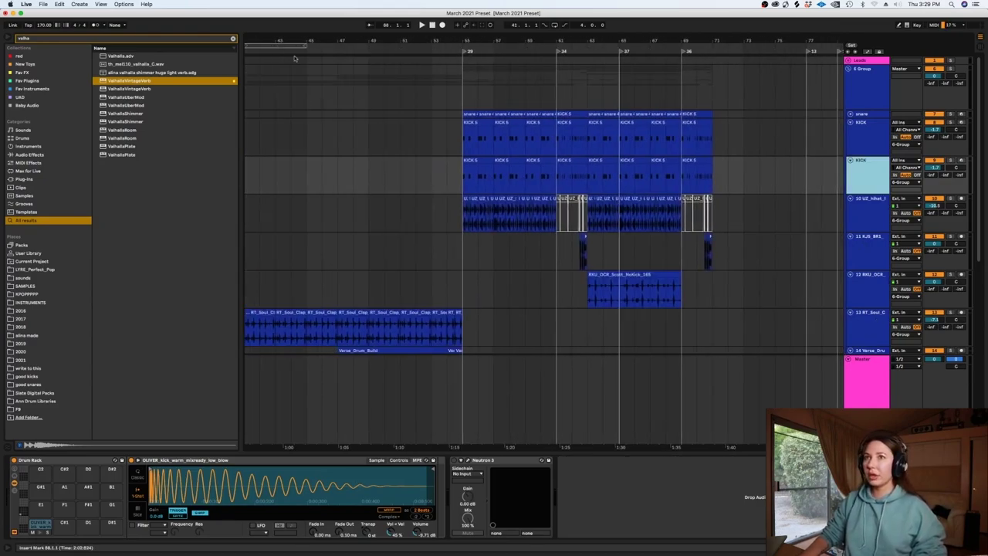
left_click(232, 38)
type("stomp")
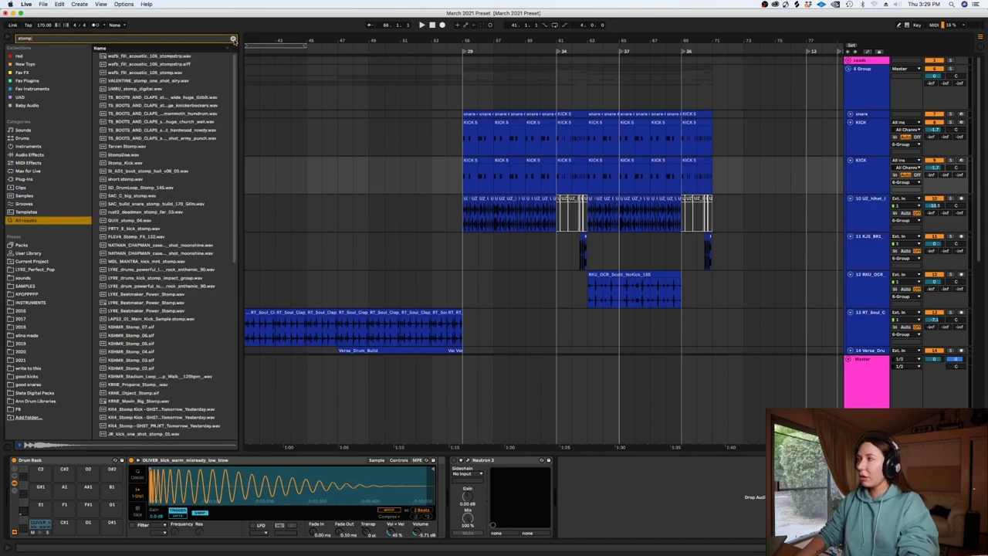
type(" na")
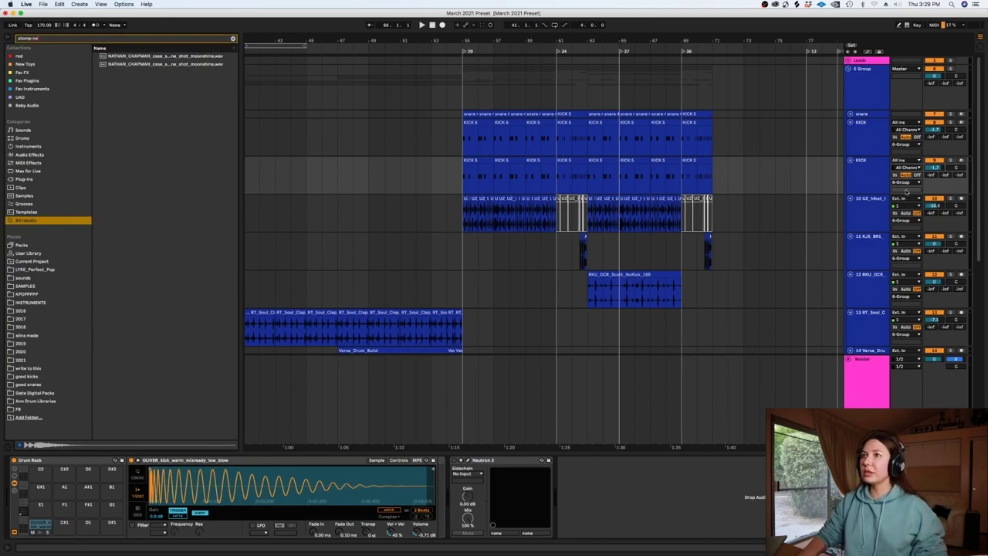
left_click(866, 183)
double_click(152, 66)
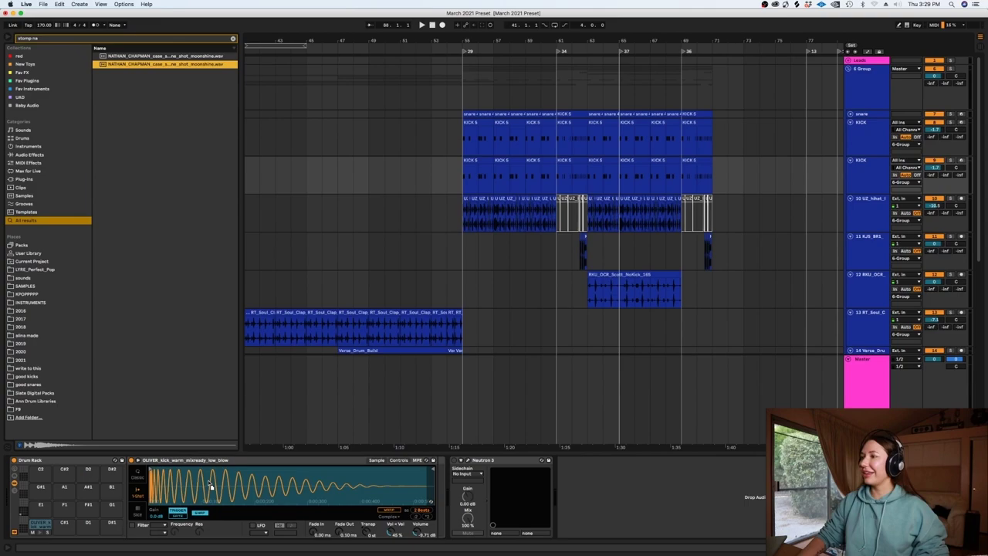
Step: Play the section from bar 55, lower the stomp kick track's volume, and select the original KICK track
key("space")
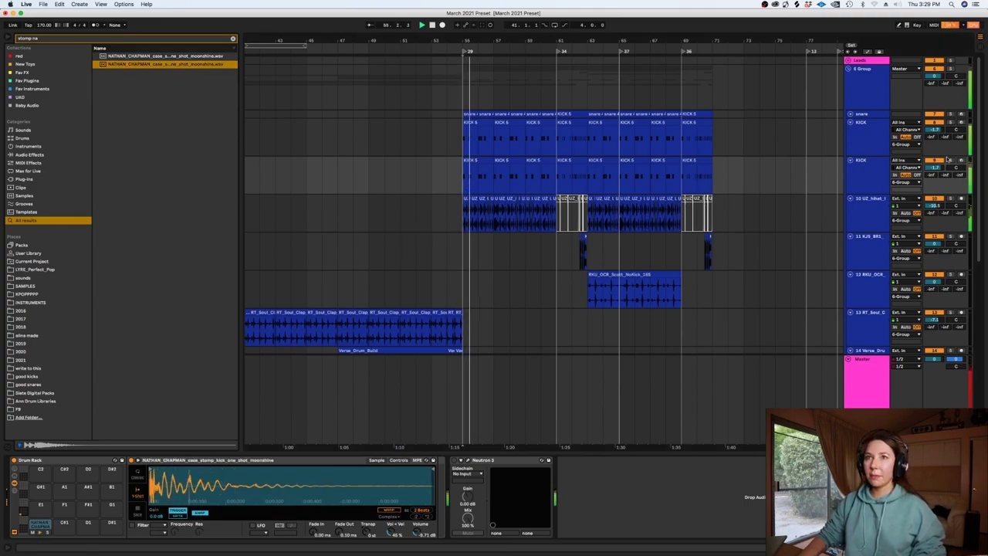
left_click_drag(934, 167, 934, 166)
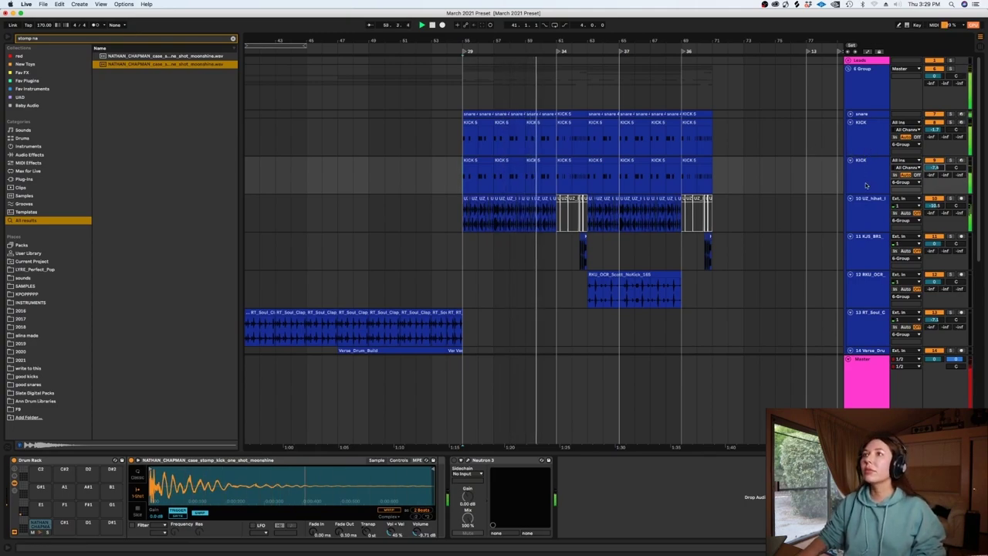
left_click(863, 143)
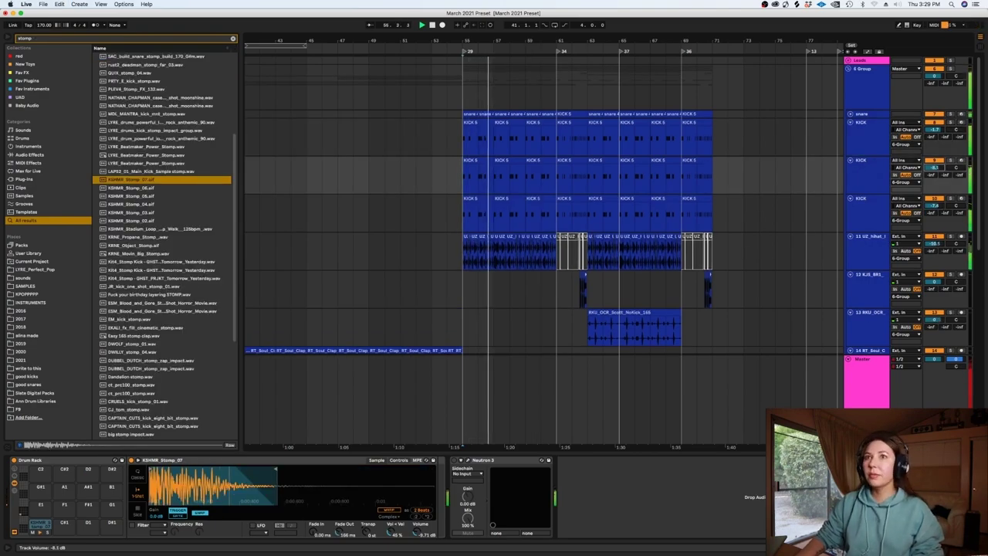
Step: Listen to the copied section with the layered kicks and examine its string, bell and SubLab tracks around bar 62
left_click(525, 217)
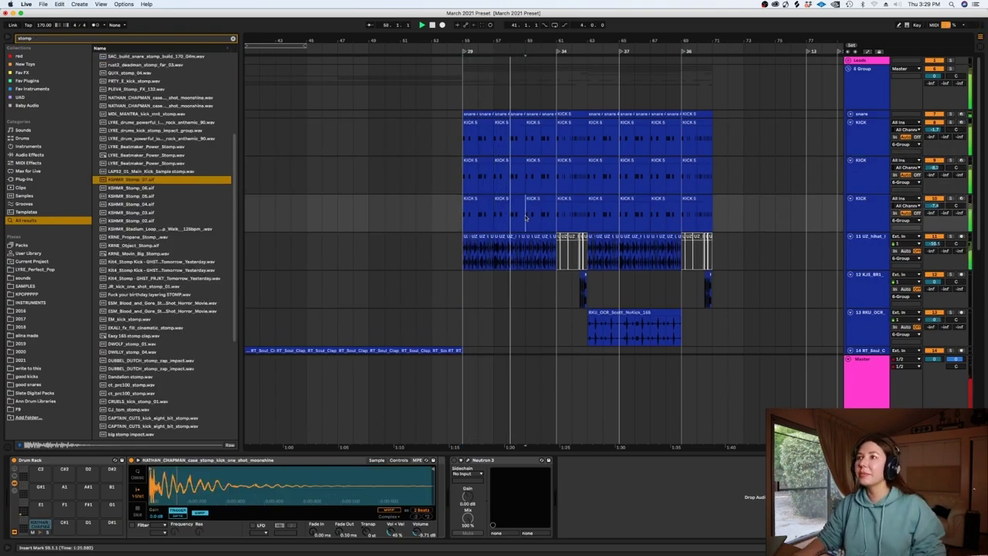
key("plus")
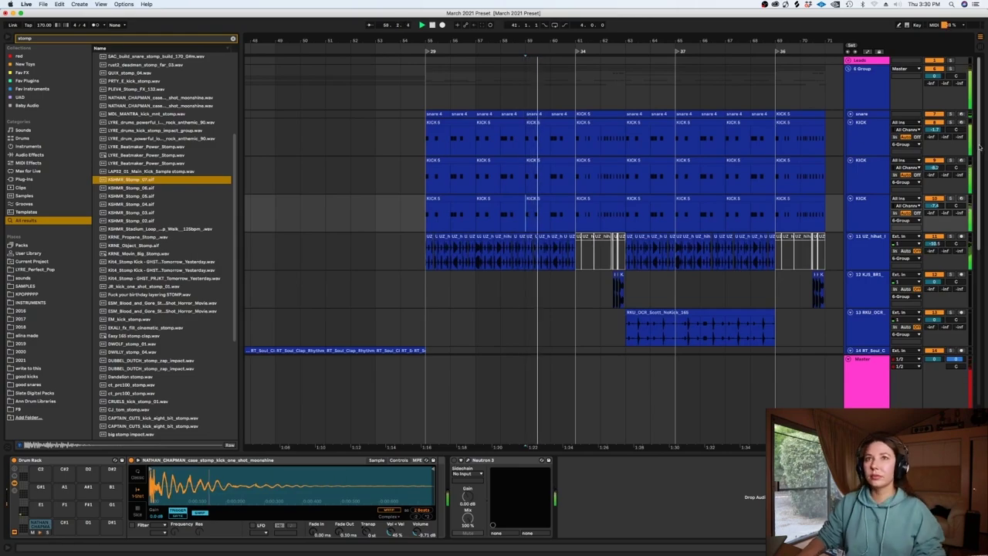
scroll(978, 146, "down", 10)
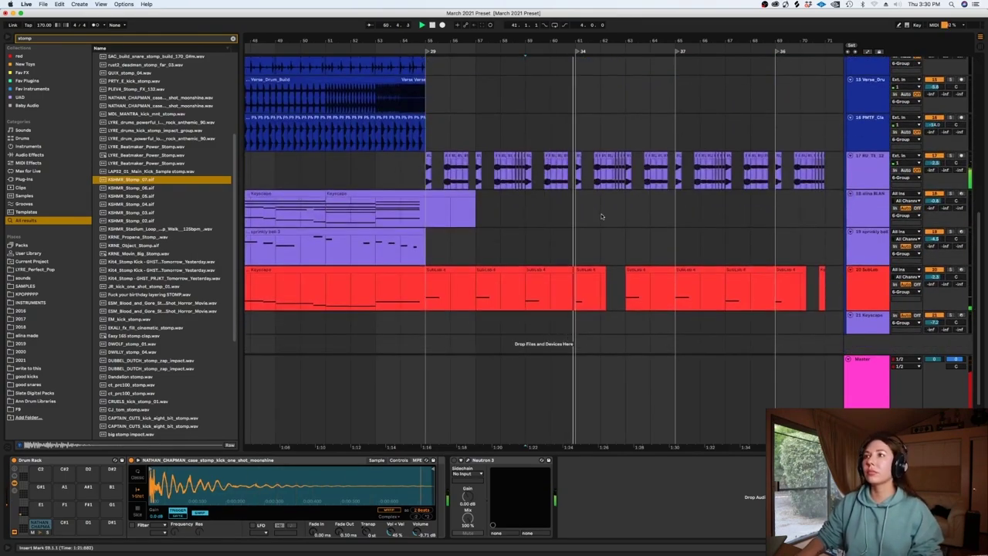
left_click(601, 216)
key("minus")
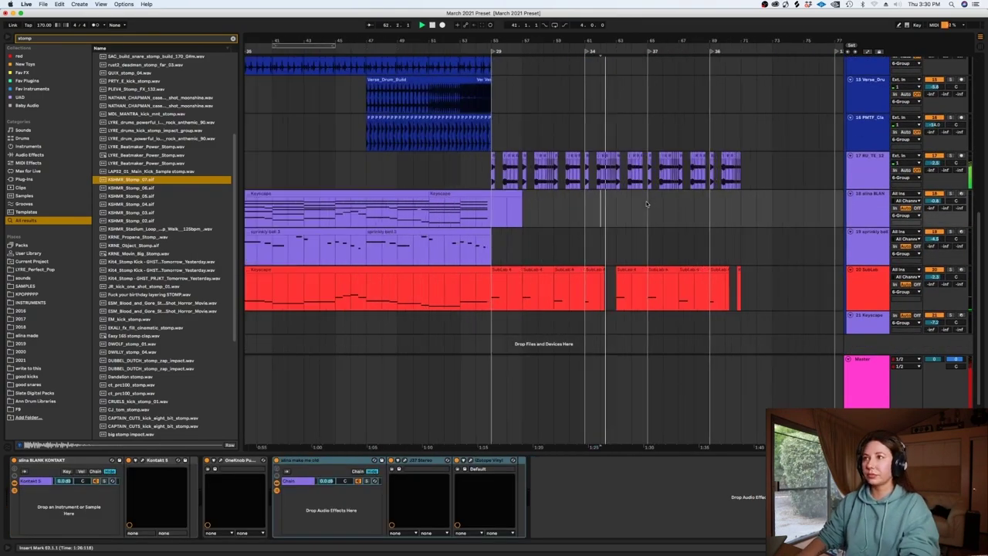
key("plus")
key("plus")
key("minus")
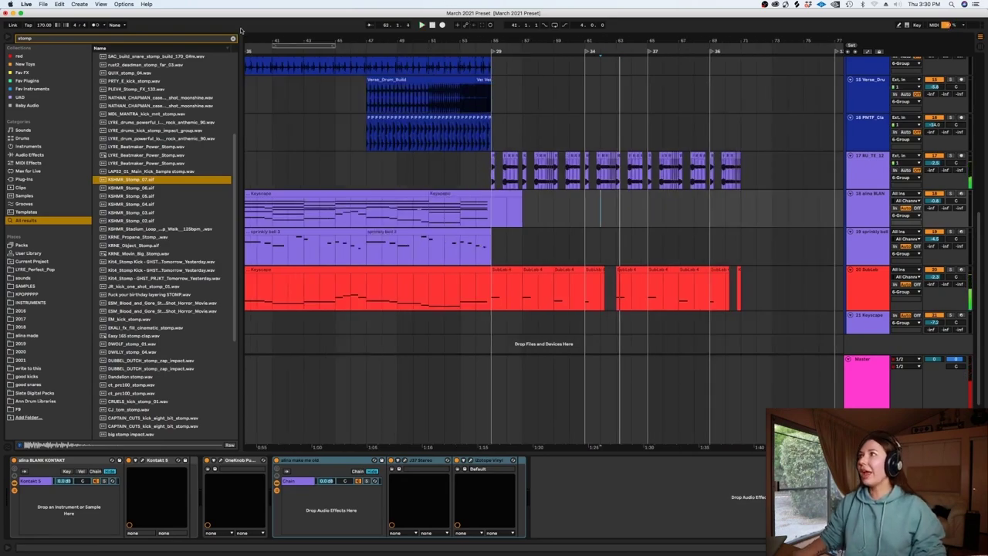
Step: Search for "rc-20" and add RC-20 Retro Color to the RU_TE_12 sample track
left_click(233, 39)
type("rc-20")
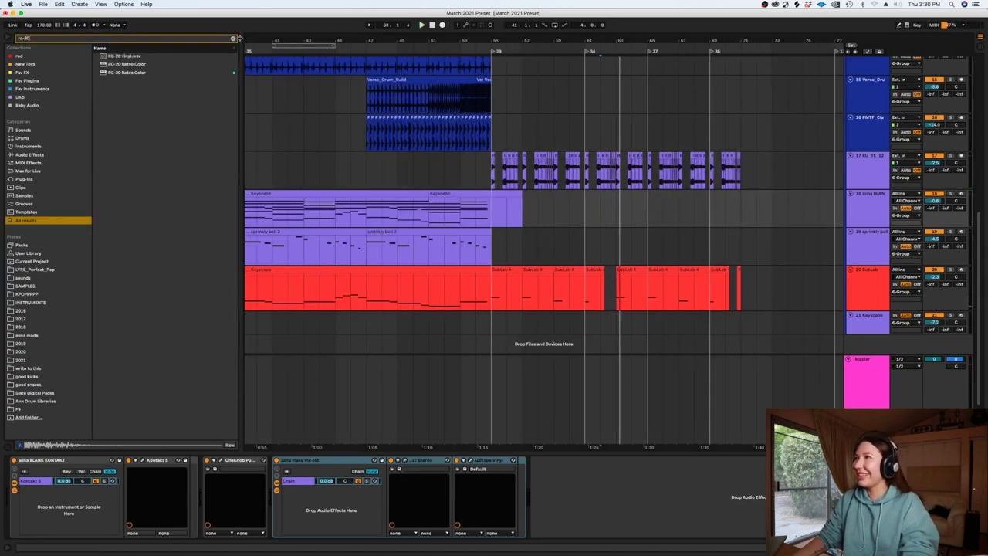
left_click(134, 72)
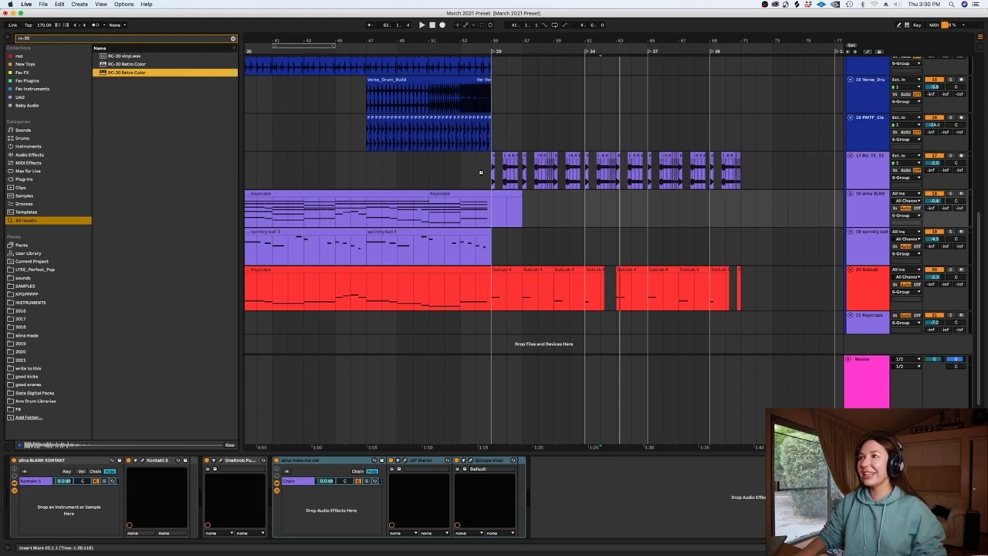
left_click_drag(862, 172, 862, 173)
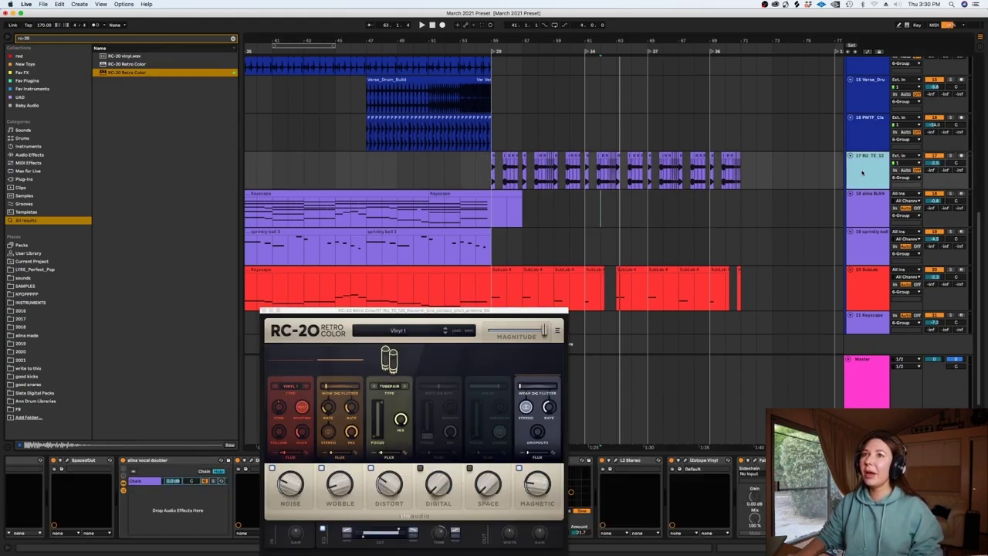
Step: Leave only RC-20's Digital module active, turning off Noise, Wobble, Distort and Magnetic, and listen to the result
left_click(420, 468)
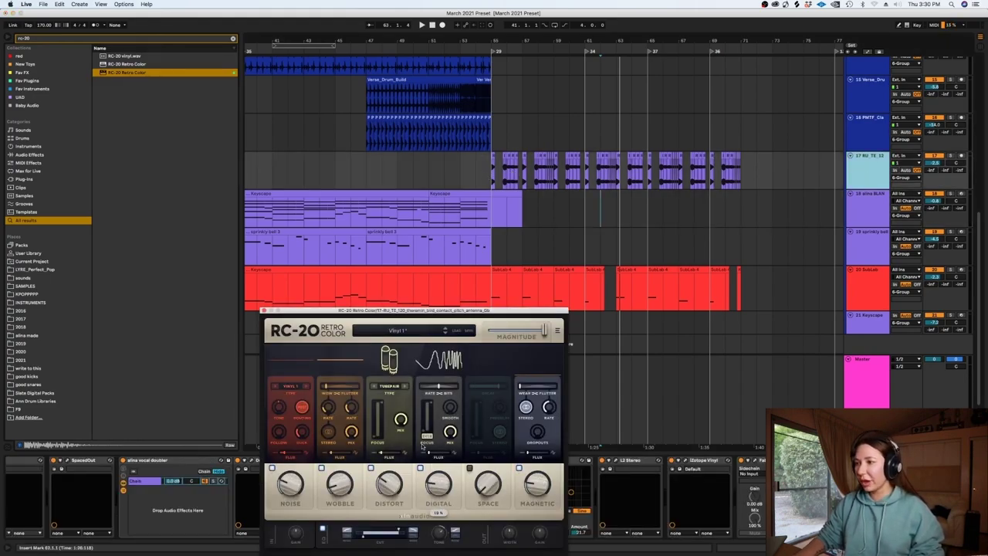
left_click(371, 468)
left_click(321, 467)
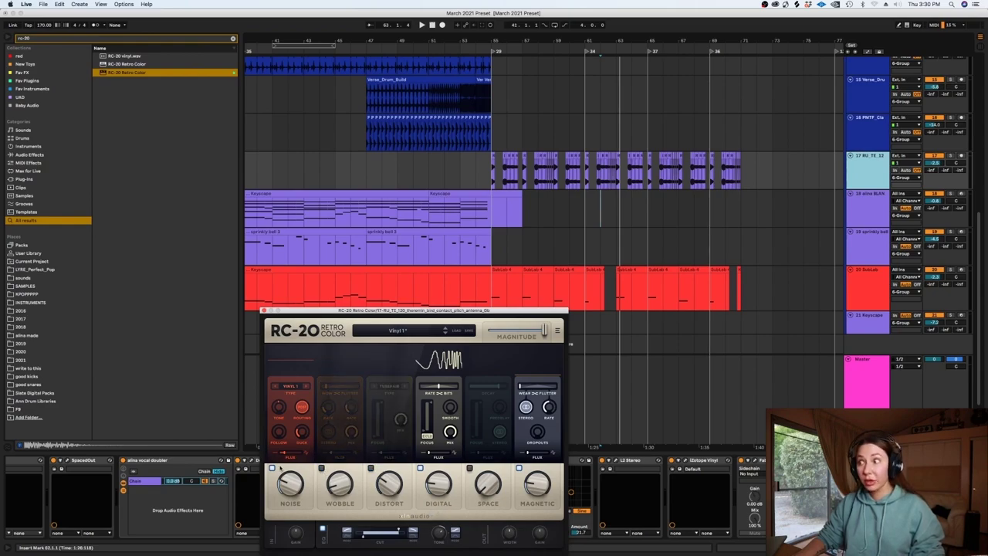
left_click(272, 468)
key("space")
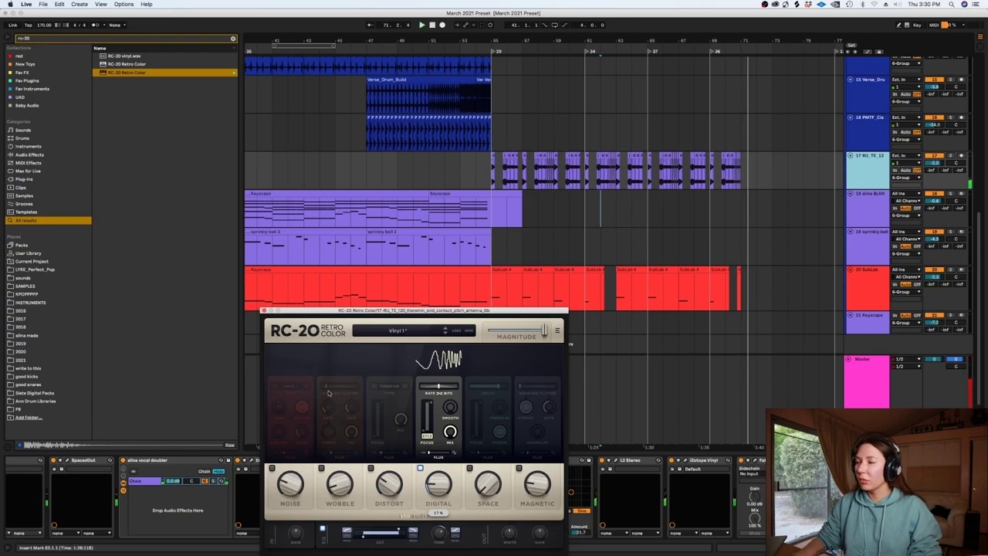
left_click(264, 310)
Step: Insert a new MIDI track below the RU_TE_12 track, colour it purple, and clear the browser search
left_click(868, 208)
left_click(867, 174)
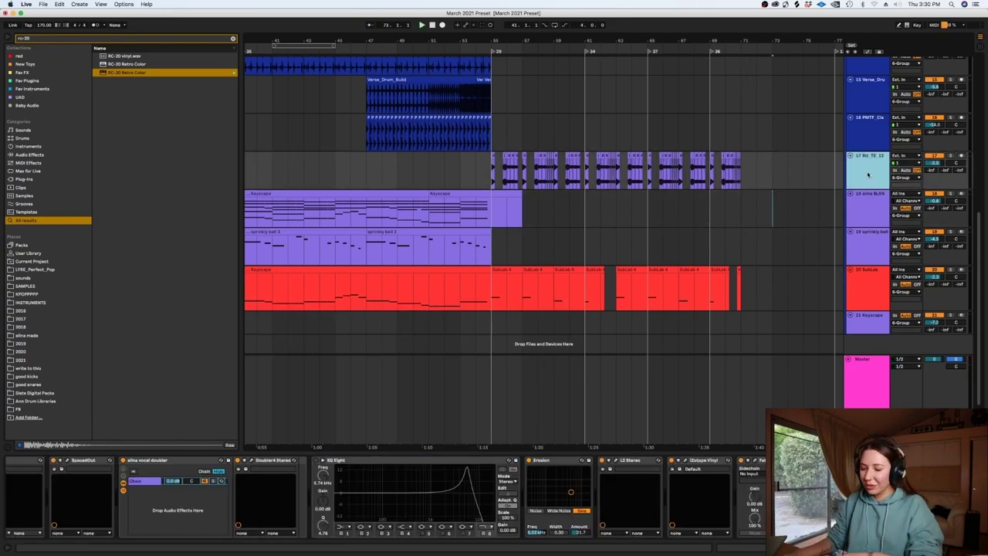
key("super+shift+t")
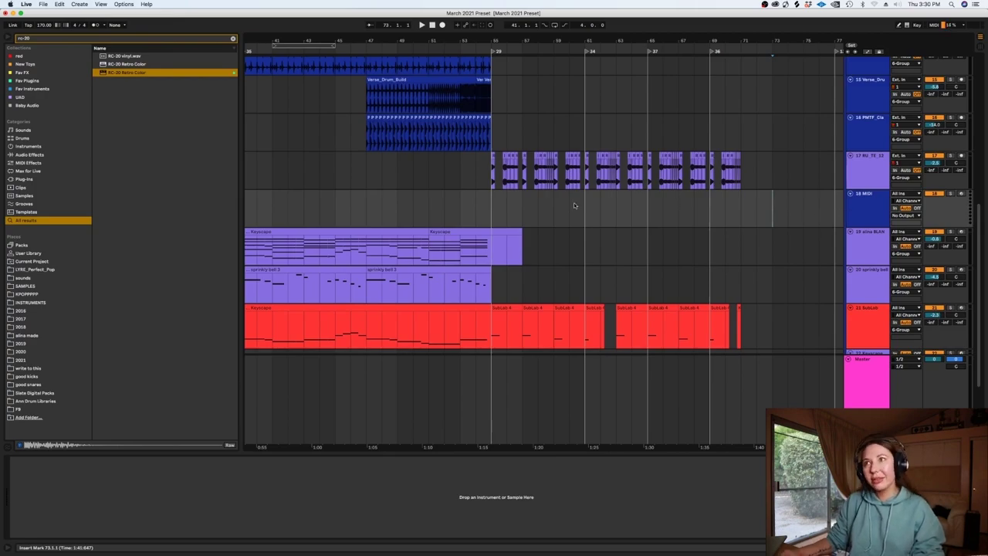
left_click(504, 178)
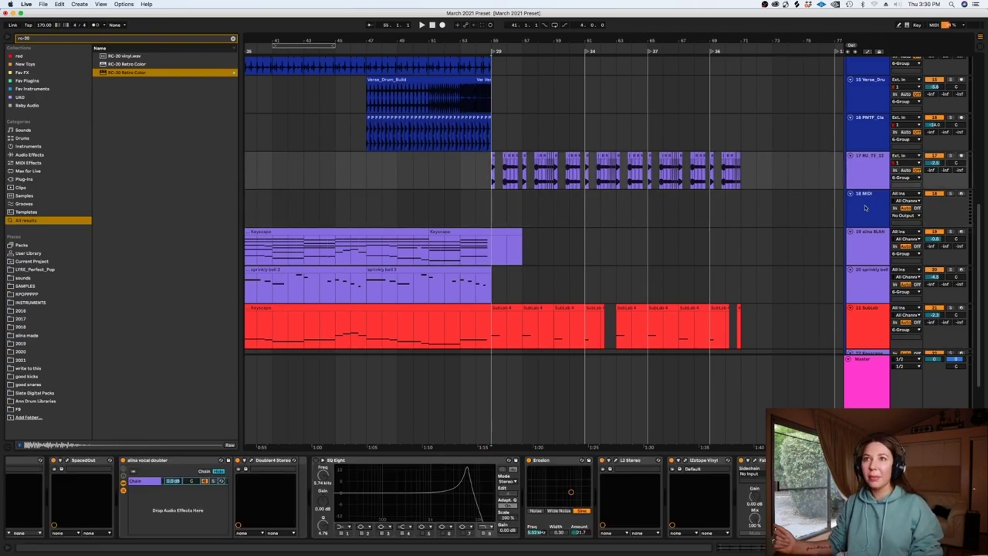
right_click(865, 207)
left_click(946, 355)
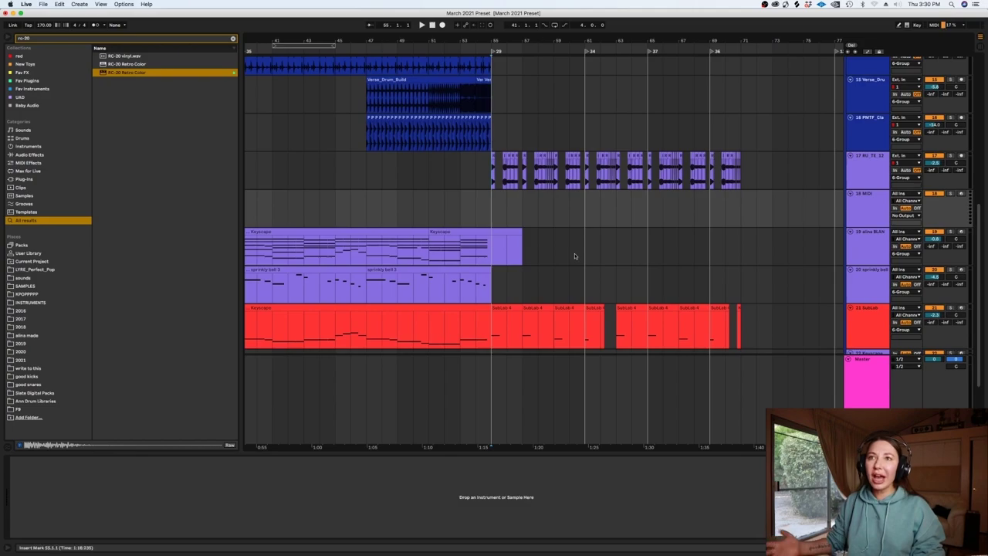
left_click(570, 245)
left_click(863, 205)
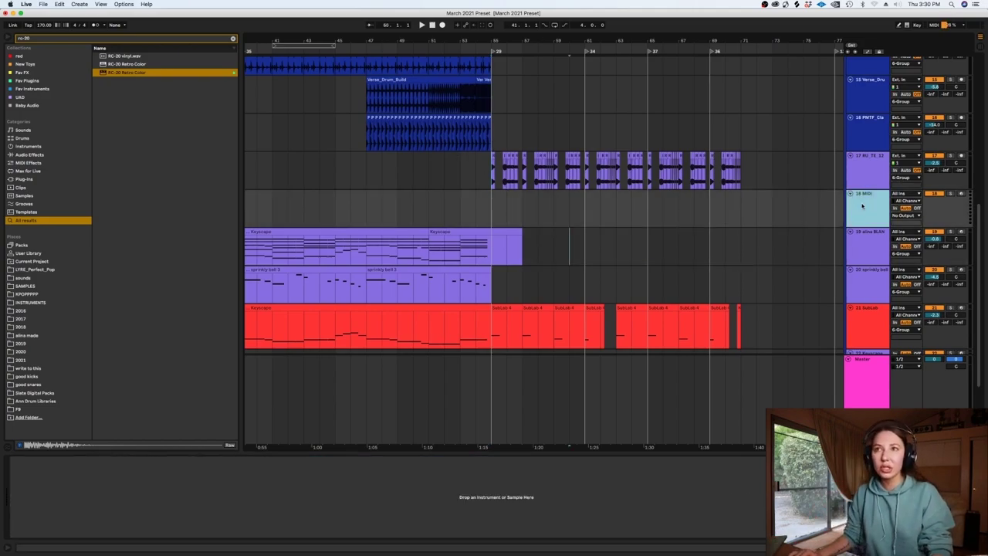
left_click(233, 38)
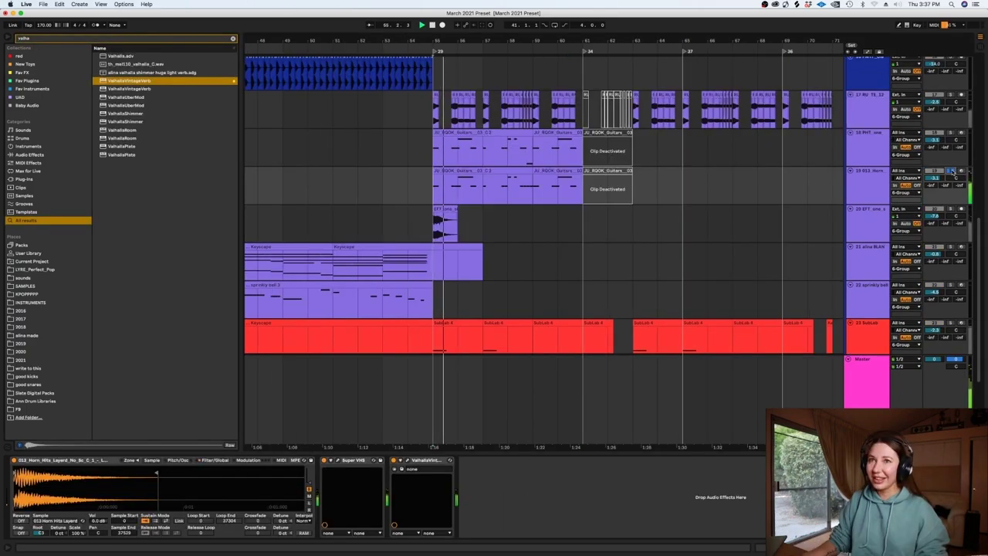
Step: Unsolo the horn track and lower its volume to about -7 dB while the section plays
left_click(950, 171)
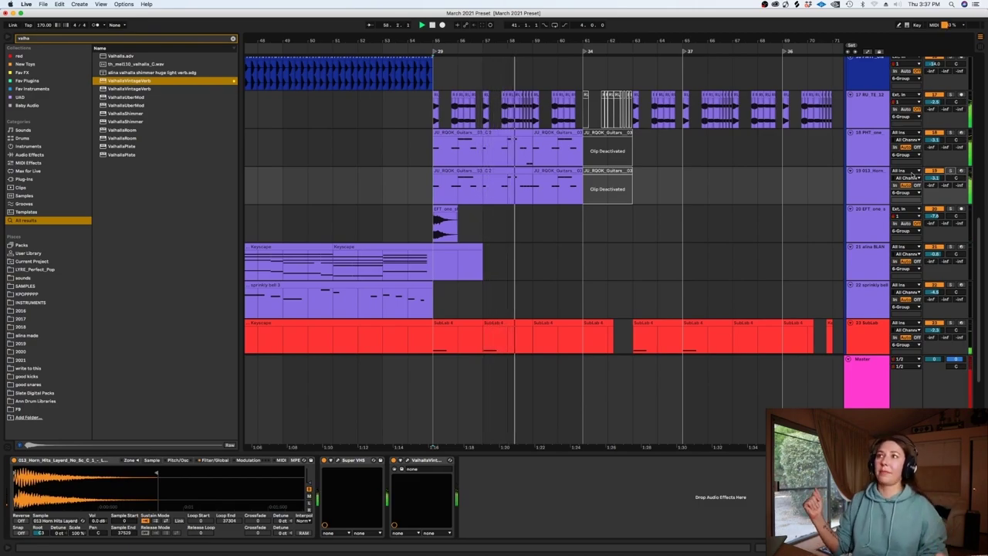
left_click_drag(935, 177, 935, 189)
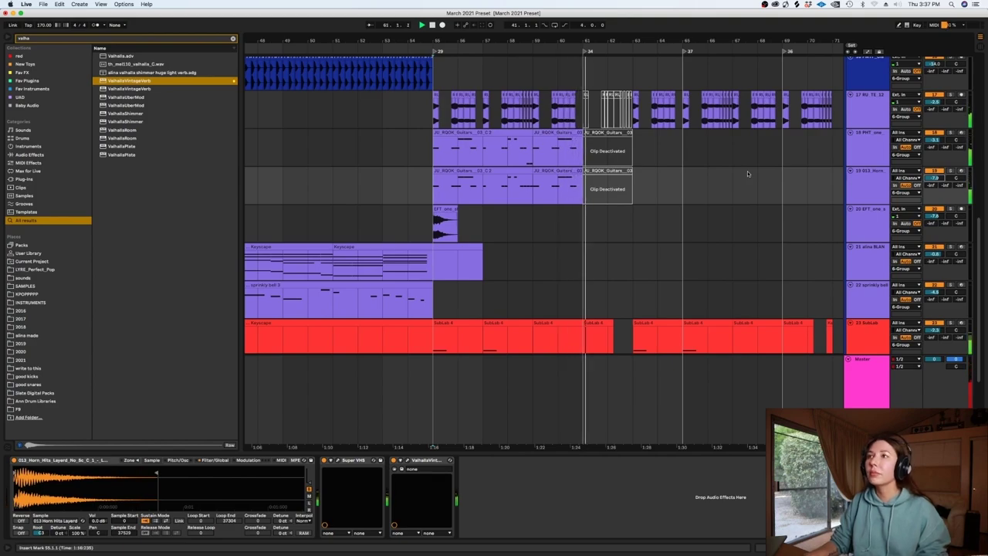
Step: Inspect the ValhallaVintageVerb settings on the horn track and stop playback
left_click(860, 197)
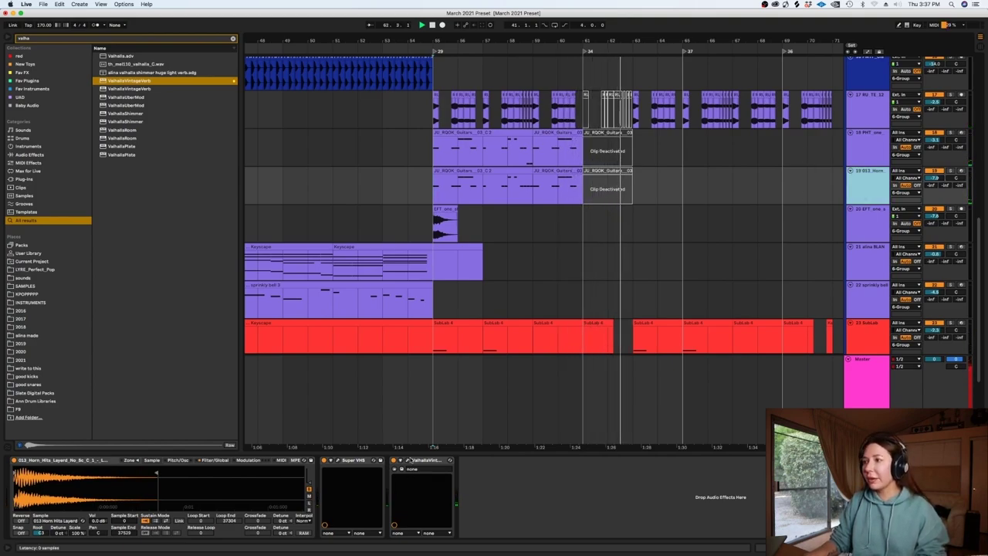
left_click(407, 460)
key("space")
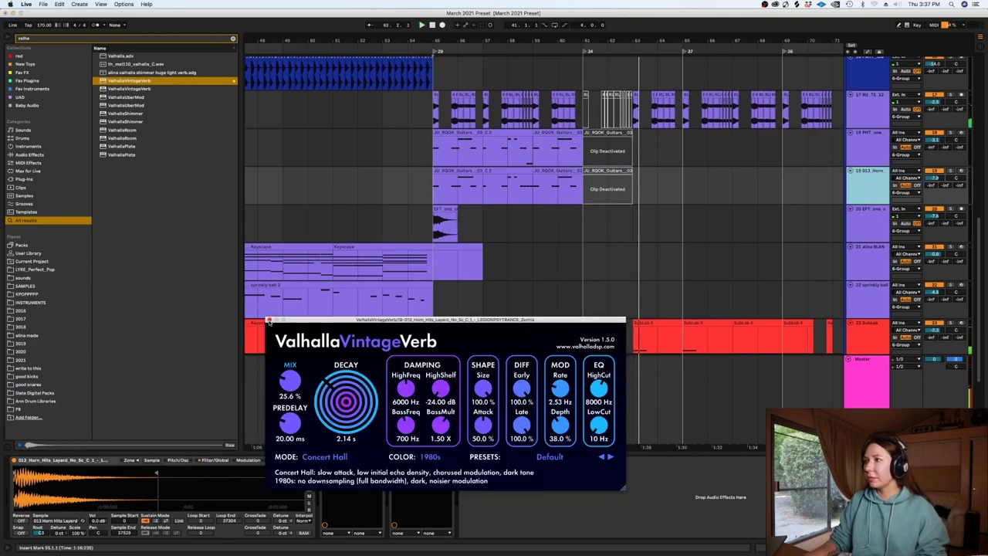
left_click(270, 319)
left_click(268, 320)
Step: Record a Keyscape chord part around bars 61 to 63 on a new MIDI track below the horn track
left_click(585, 253)
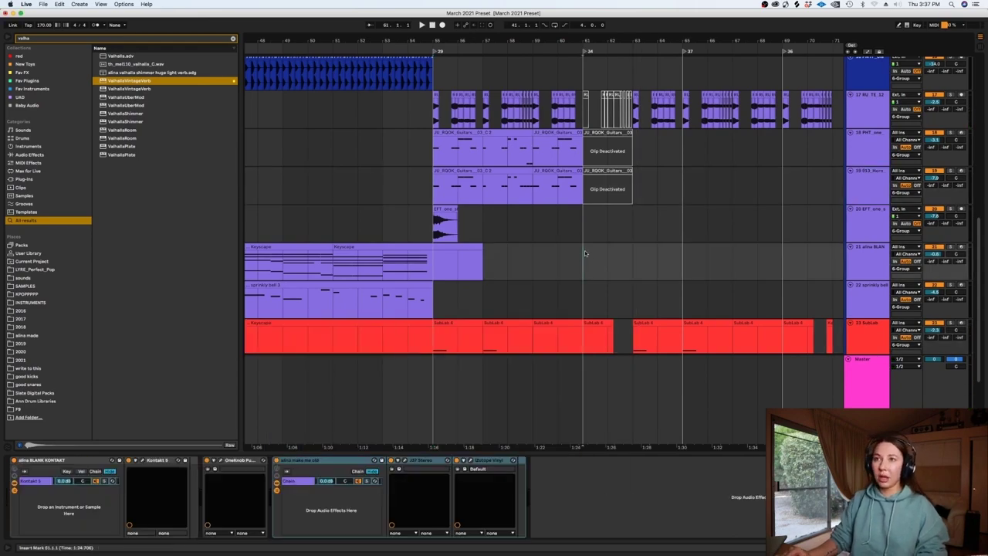
left_click(584, 190)
left_click_drag(977, 250, 978, 260)
left_click(873, 167)
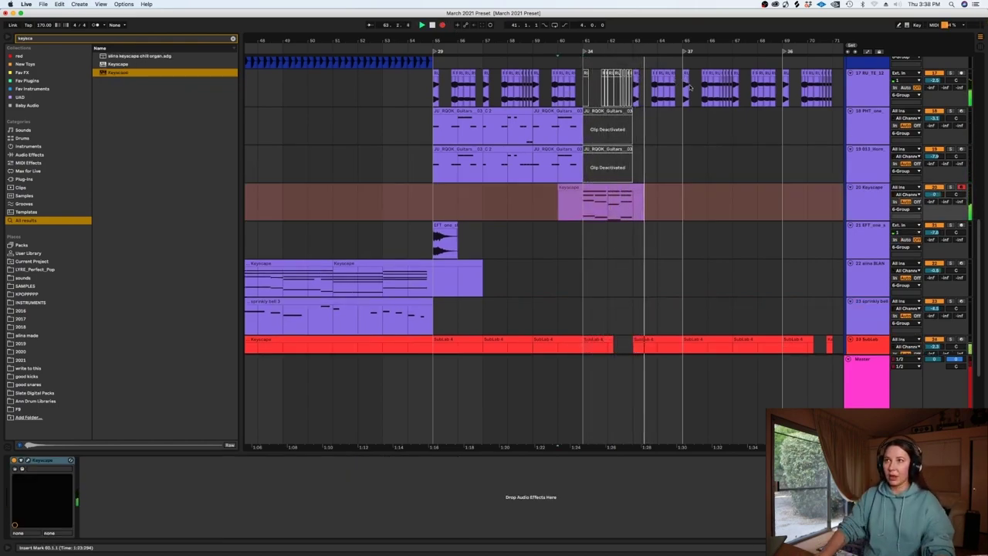
key("space")
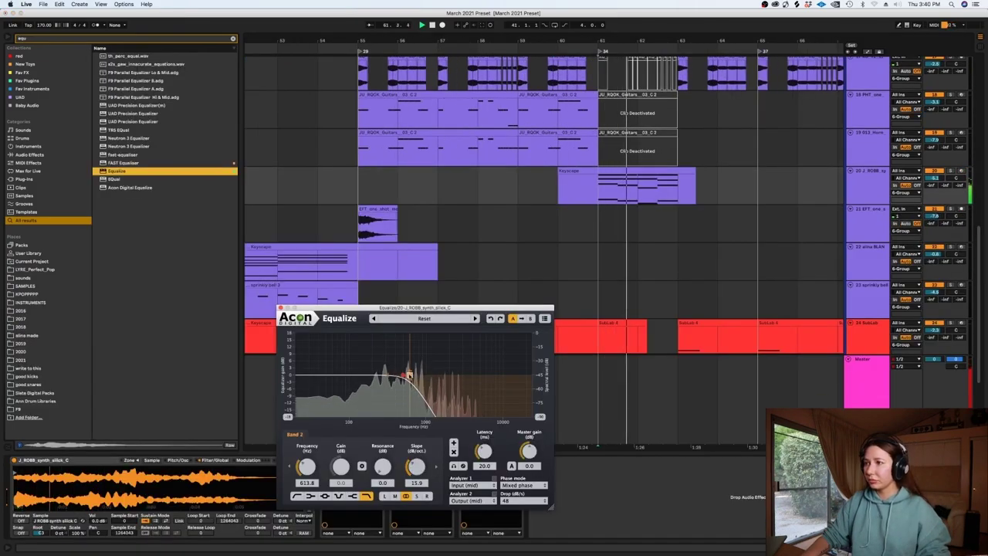
Step: Raise the low-pass cutoff in the J_ROBB_synth track's Equalize and add a 120 dB/oct low cut at 444.5 Hz
left_click_drag(454, 373, 443, 374)
left_click_drag(303, 375, 412, 417)
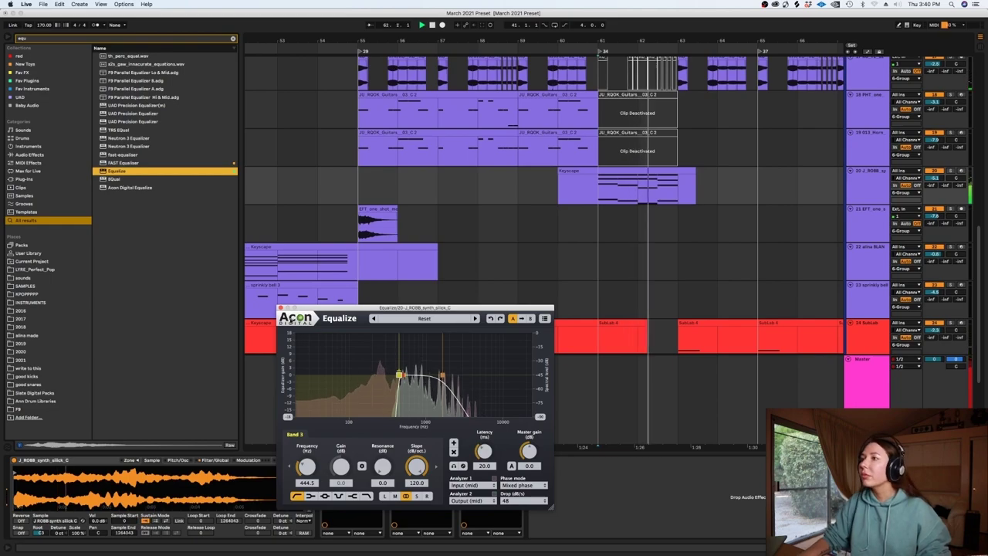
left_click(281, 308)
key("space")
Step: Fold the 6-Group and duplicate its section from bars 55 to 63 onto bars 63 to 71
left_click(686, 221)
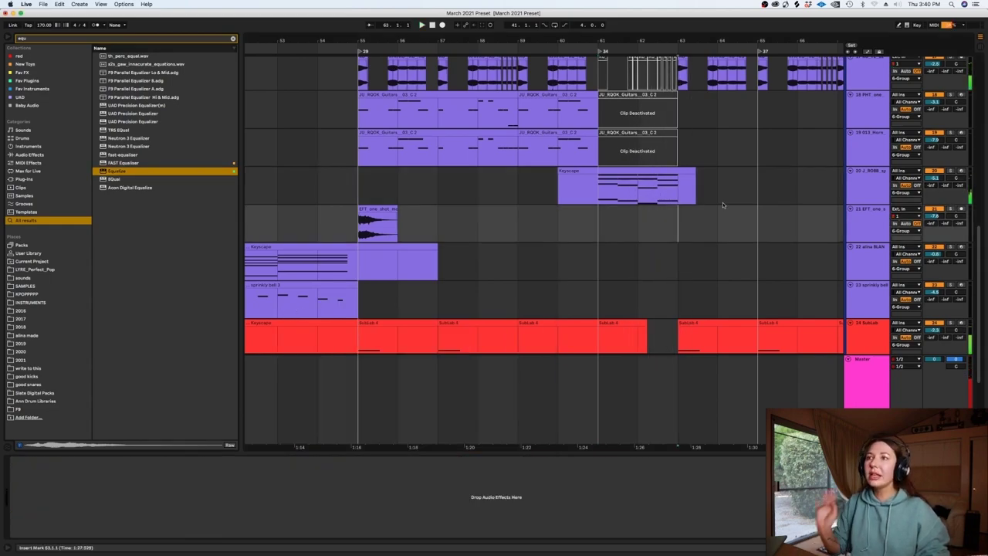
key("minus")
key("minus")
scroll(864, 102, "up", 10)
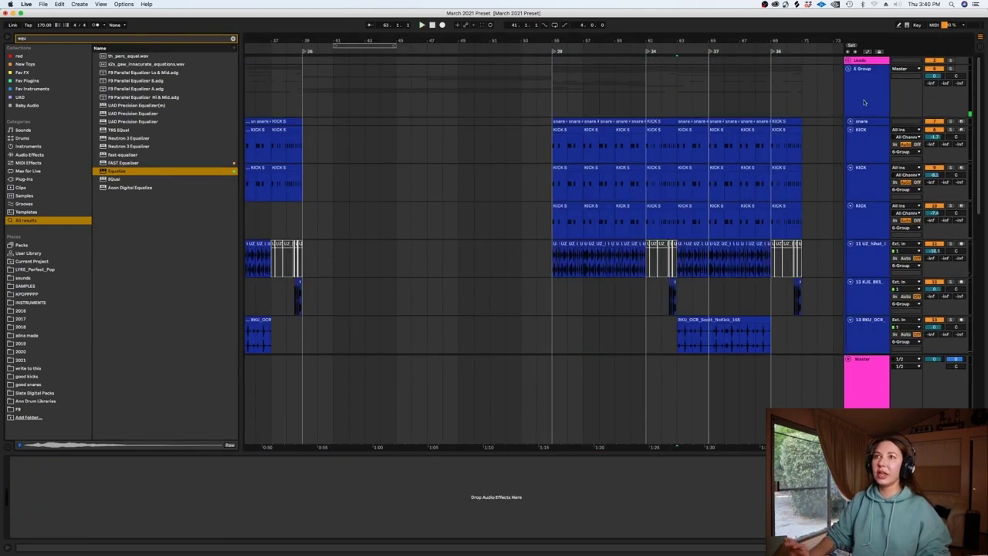
left_click(849, 69)
key("minus")
left_click_drag(789, 83, 602, 83)
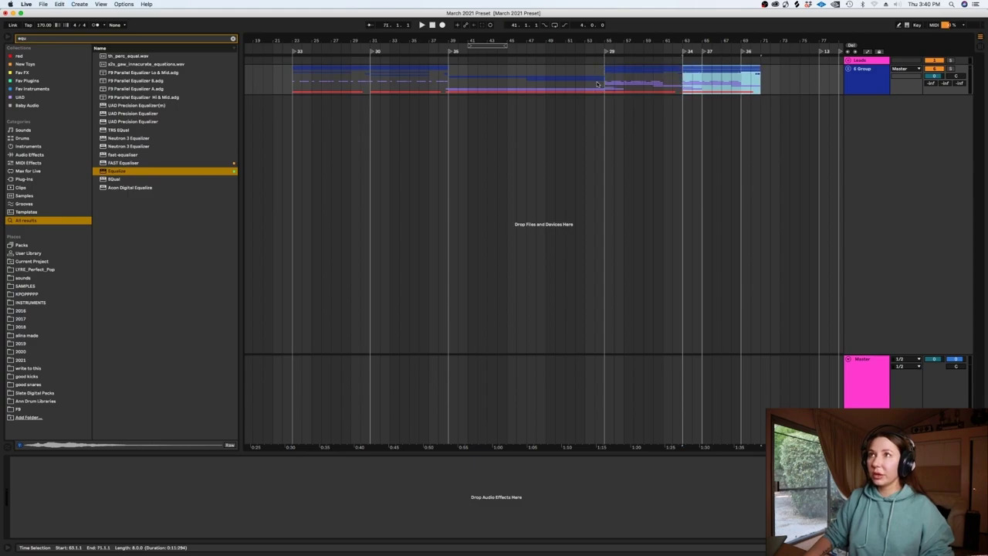
Step: Switch to Chrome to check the time remaining on the Google timer, and return to Ableton Live
left_click(319, 539)
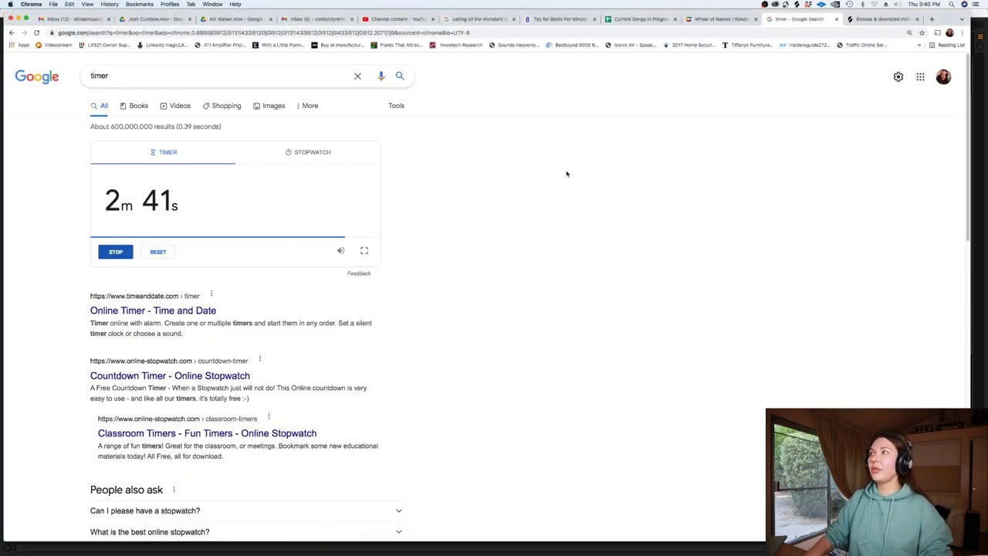
key("super+Tab")
Step: Insert an audio track below the 6-Group, colour it cyan, and duplicate it to make four tracks
left_click(854, 88)
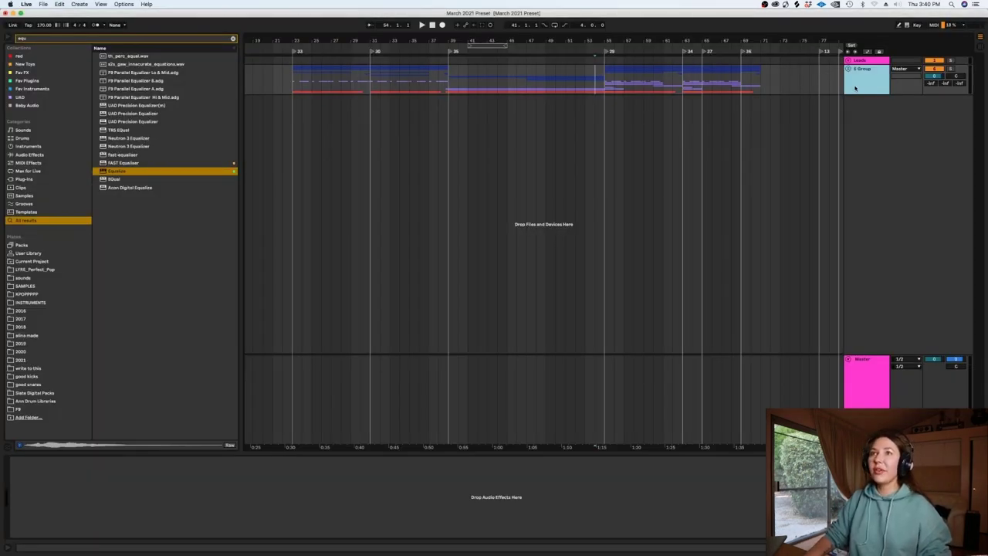
key("super+t")
right_click(872, 128)
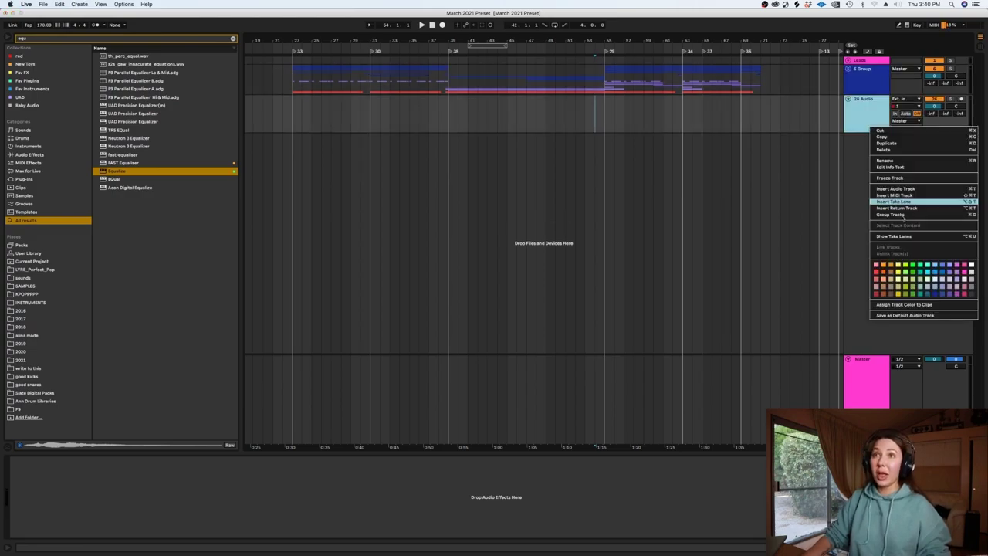
left_click(934, 264)
key("super+d")
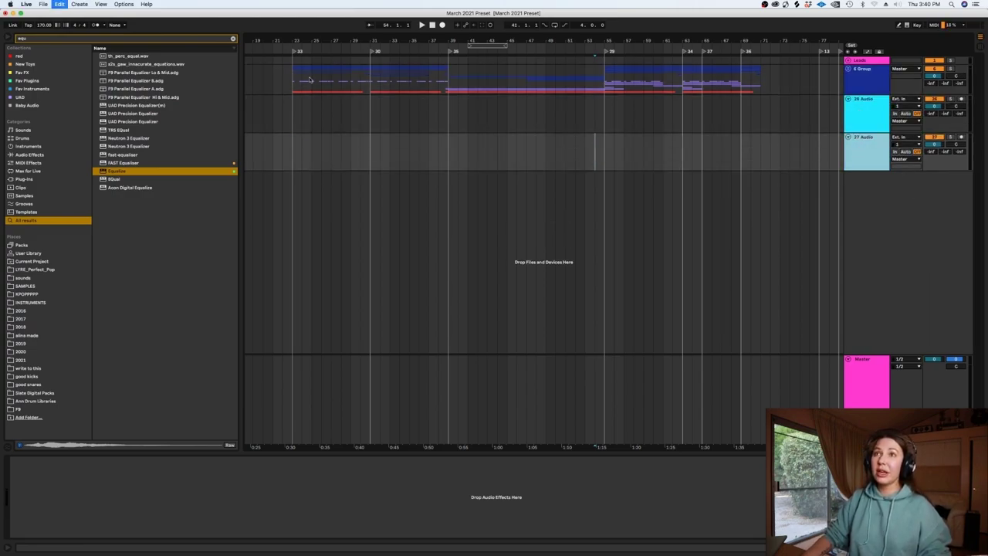
key("super+d")
key("super+d")
Step: Search for "808 crash" and place the 808 909 dope Crash sample at bar 55 on the second cyan track
left_click(233, 39)
type("808 crash")
left_click(159, 98)
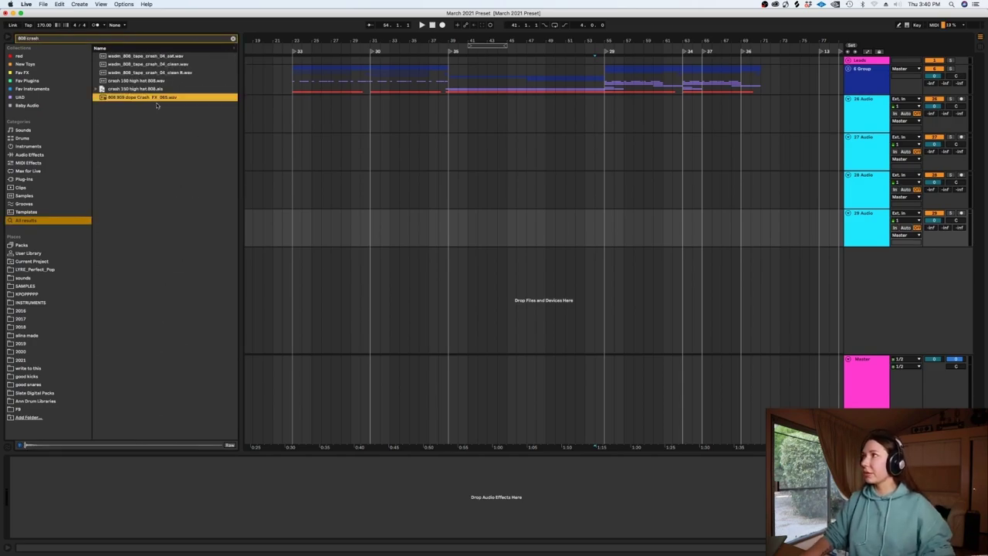
left_click_drag(284, 105, 617, 154)
Step: Split the crash clip at bar 57, delete everything after the split, and select the remaining clip
left_click(625, 153)
key("super+e")
left_click(641, 136)
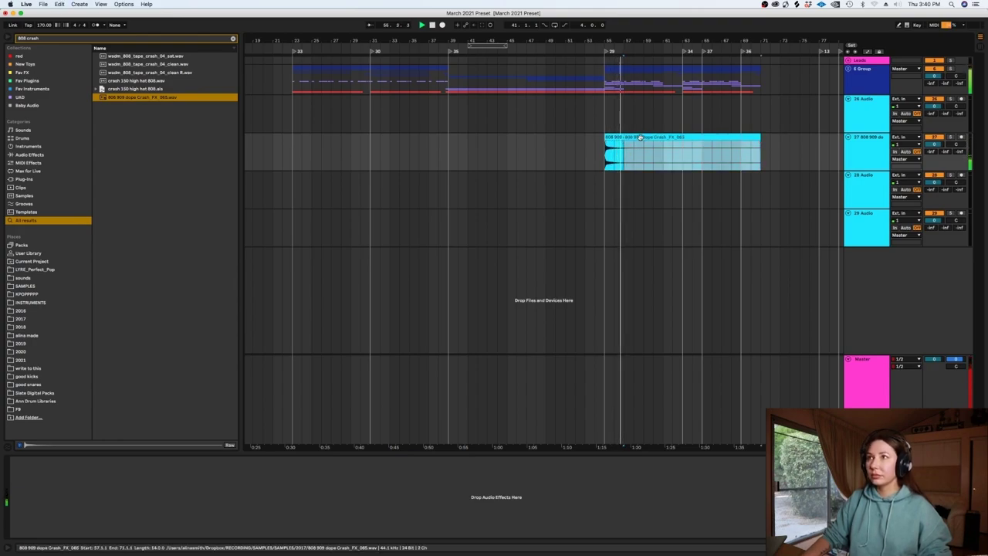
key("Delete")
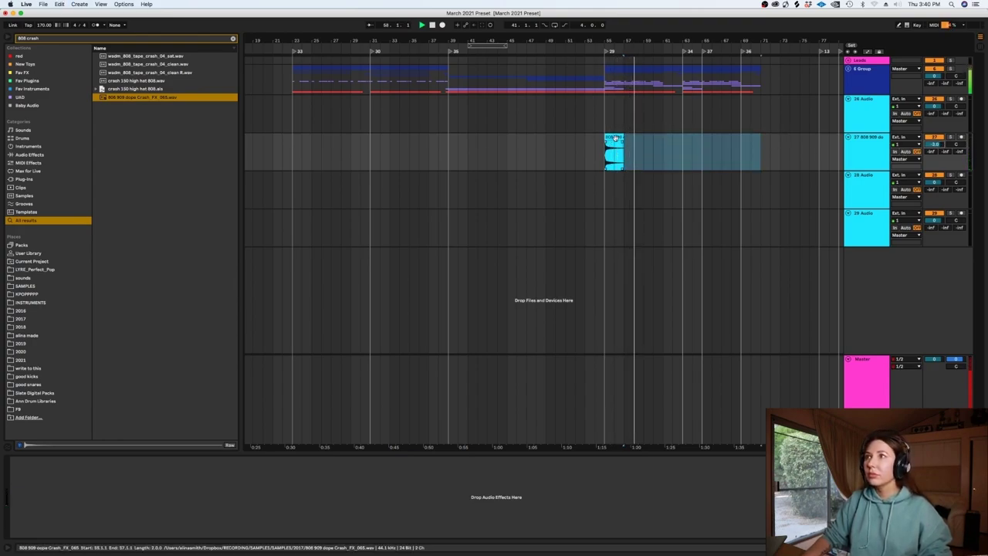
left_click(613, 155)
left_click(123, 4)
left_click(139, 52)
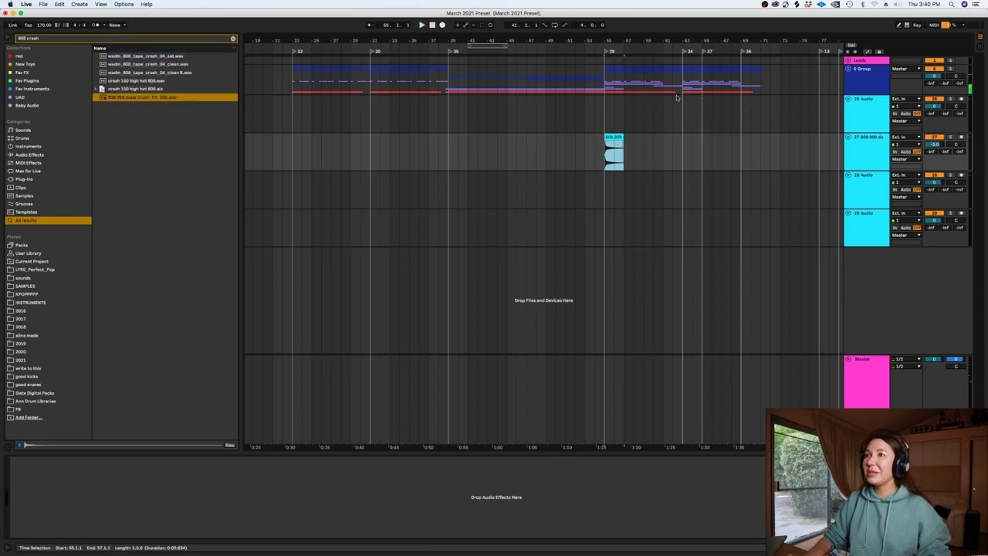
Step: Unfold the 6-Group and lower tracks 18 and 19 together, taking the horn track to about -8.9 dB
left_click(848, 69)
scroll(950, 193, "down", 8)
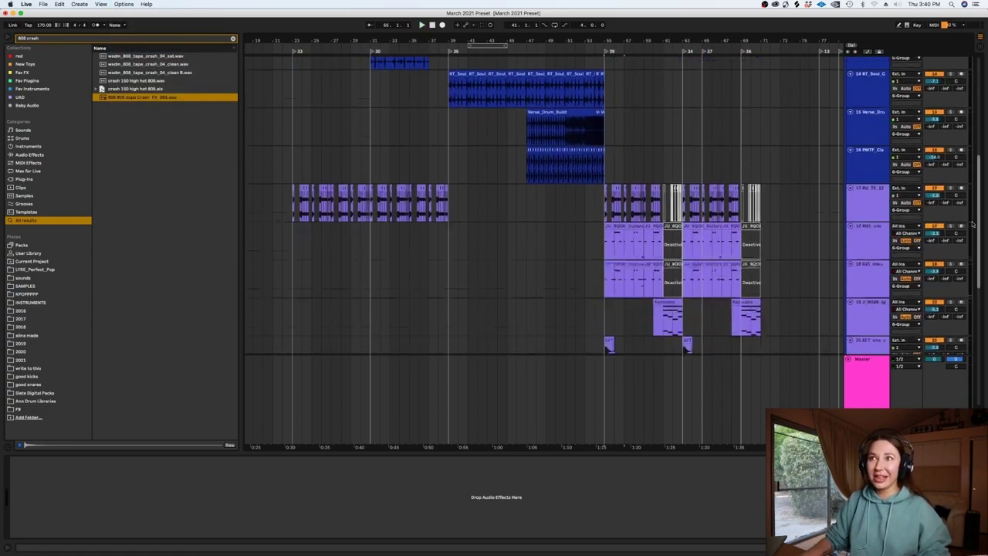
left_click(914, 208)
left_click(934, 245)
left_click_drag(934, 245, 933, 254)
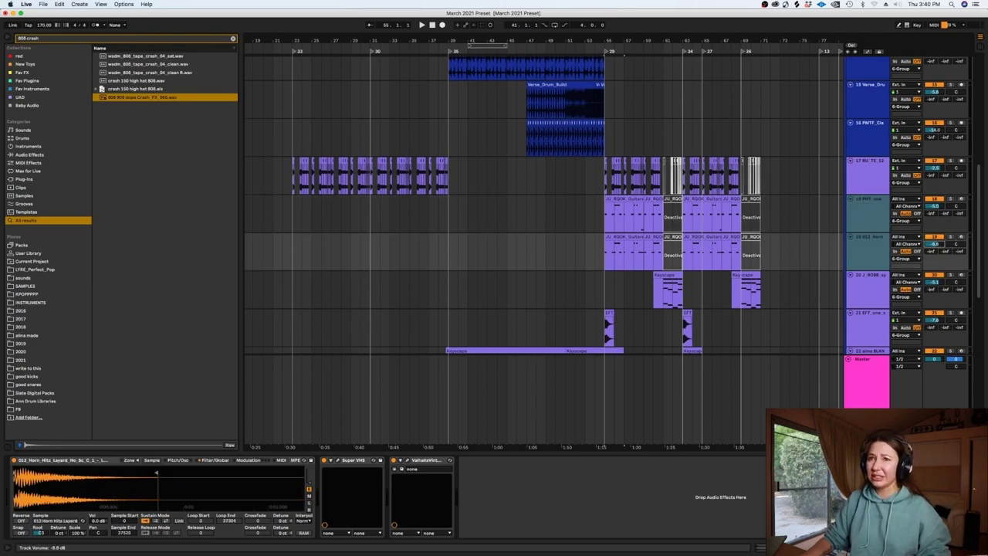
Step: Fold the 6-Group and copy the crash clip from bar 55 to bar 39
scroll(979, 212, "up", 8)
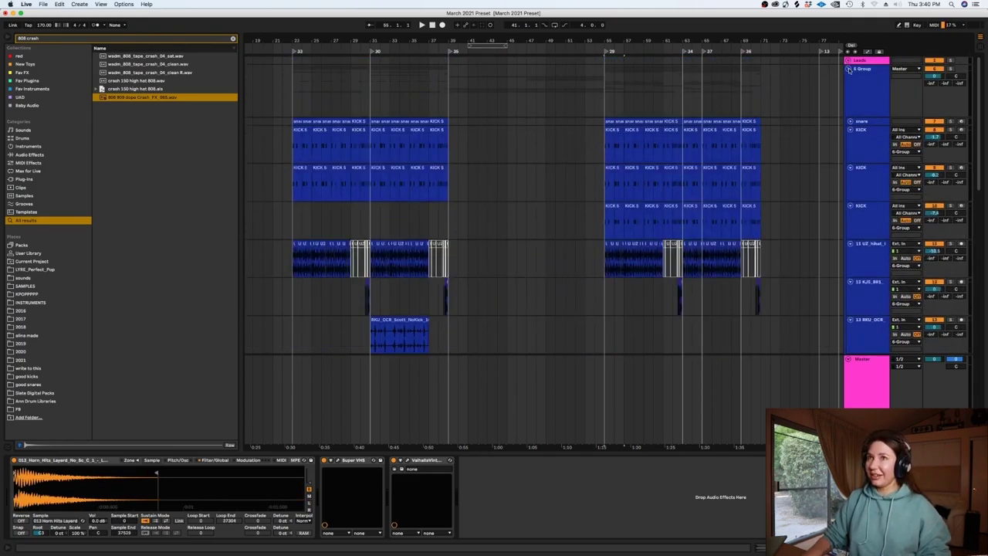
left_click(848, 68)
left_click_drag(614, 154, 460, 157)
Step: Place KSHMR_Long_Sweep_Up_03 and the V_RIOT bubbles riser on the third and fourth cyan tracks so both end at bar 55
key("super+f")
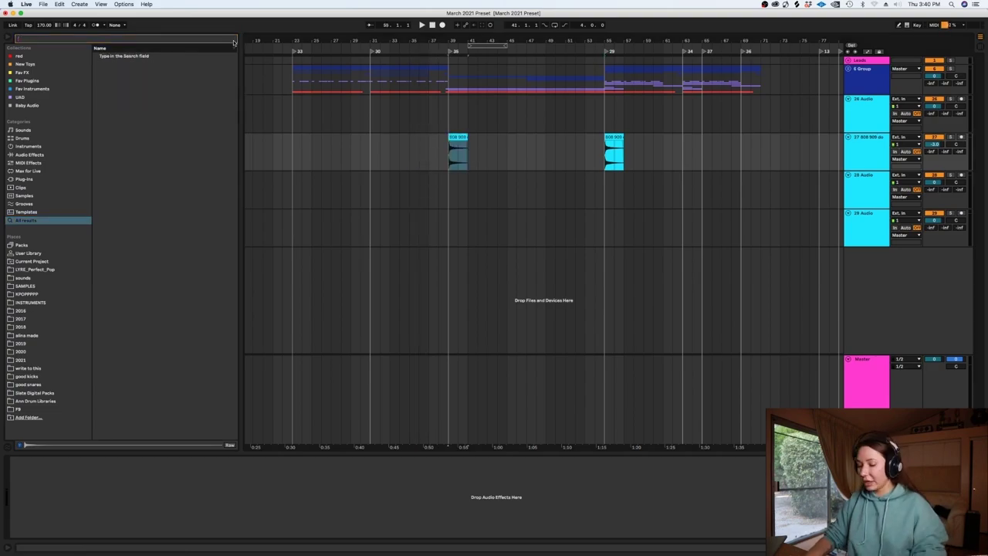
type("long swe")
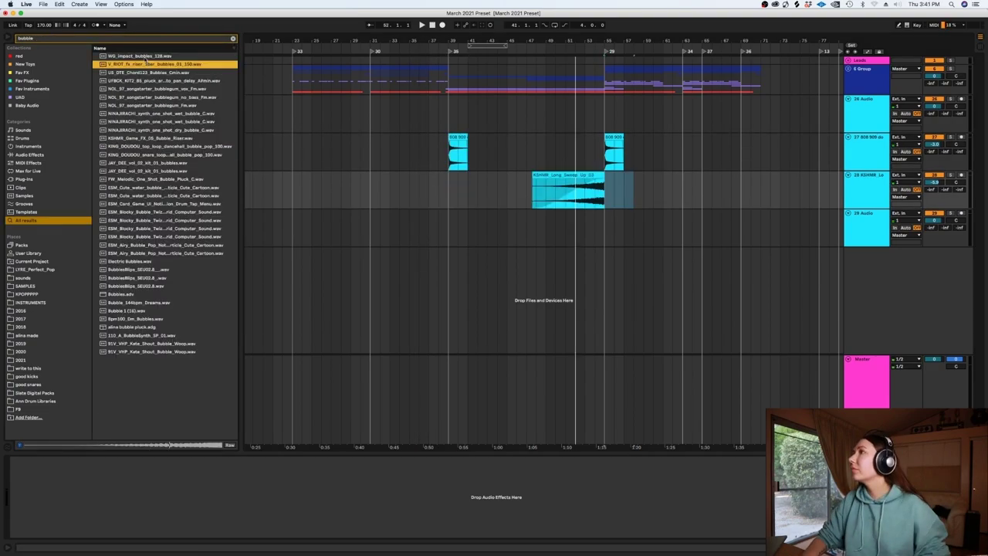
left_click(600, 215)
left_click_drag(597, 229, 599, 229)
key("space")
Step: Insert a new audio track below the bubbles riser track and colour it cyan
key("super+t")
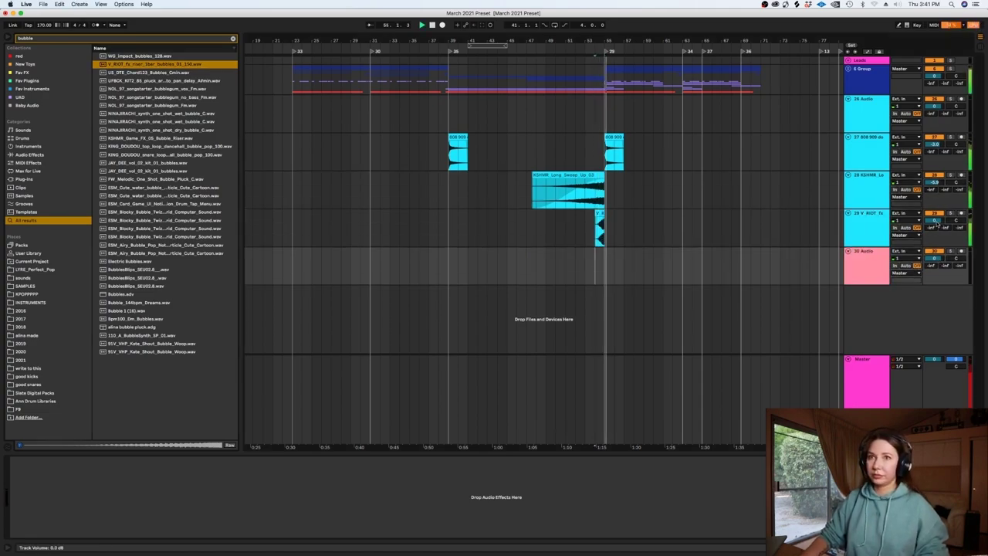
right_click(862, 273)
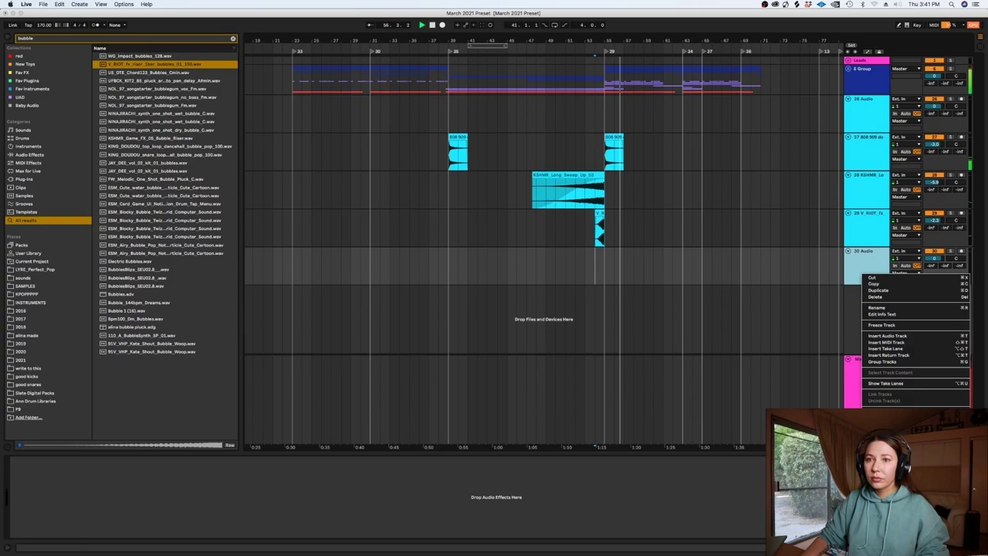
left_click(920, 429)
Step: Cut off the tail of the crash clip at bar 55 so it ends shortly after bar 56
left_click_drag(642, 159, 616, 159)
key("Delete")
left_click(553, 140)
Step: Search for "hey", place male hey.wav at bar 57 on the new cyan track, and set the fixed grid to 1/16
left_click(234, 39)
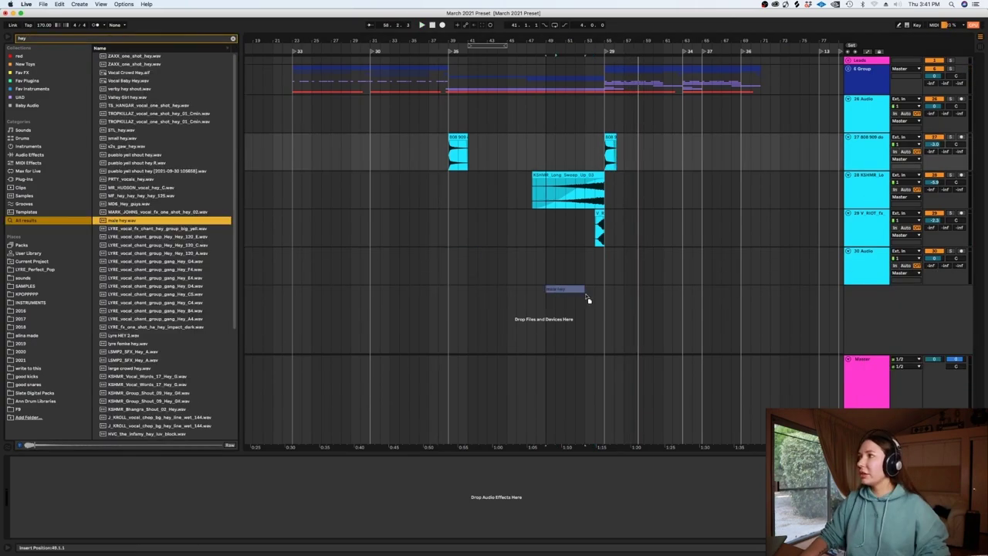
left_click_drag(586, 298, 624, 267)
left_click(616, 264)
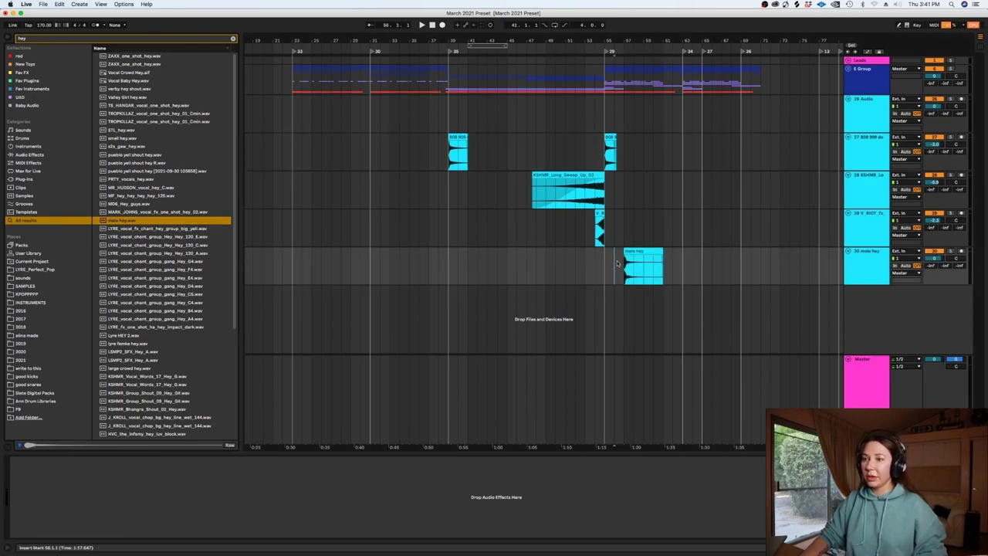
key("plus")
key("plus")
key("plus")
right_click(616, 264)
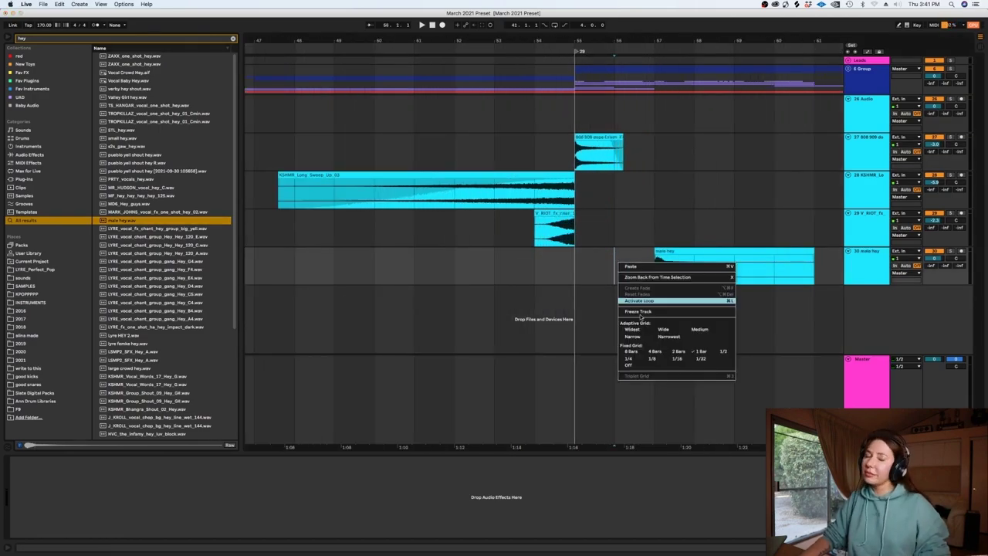
left_click(676, 358)
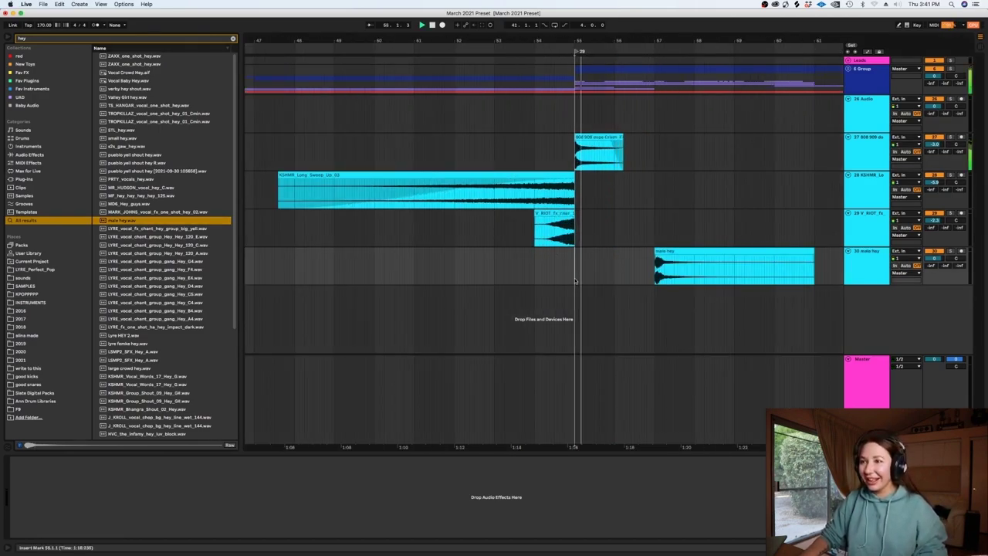
Step: Move the male hey clip earlier so it starts at 56.4.1
key("plus")
scroll(609, 240, "right", 2)
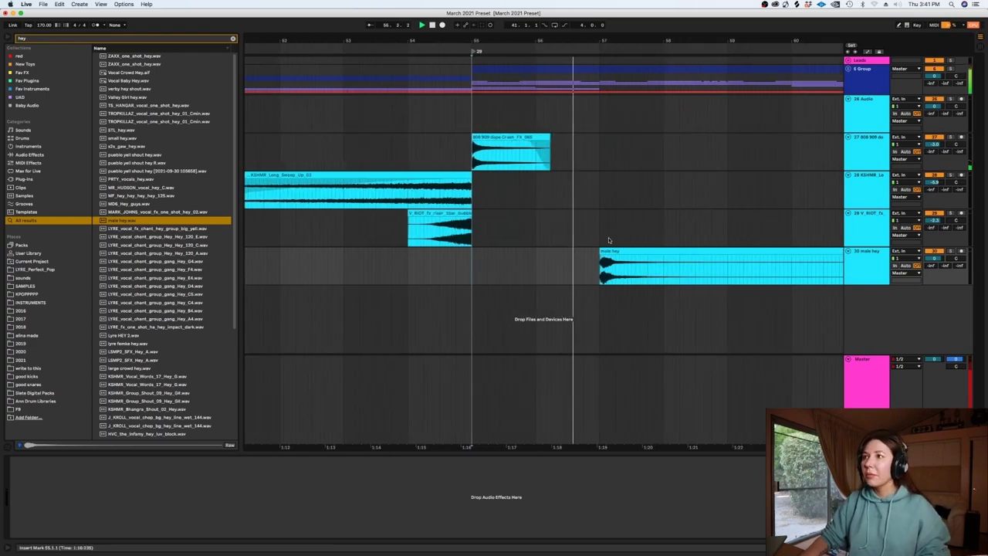
mouse_move(612, 267)
left_mouse_down()
mouse_move(582, 267)
mouse_move(596, 267)
left_mouse_up()
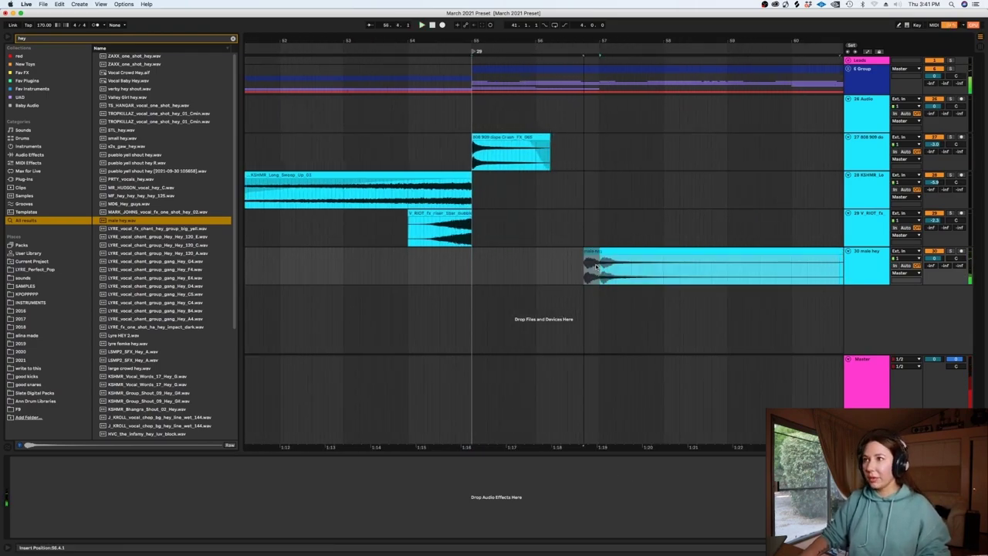
Step: Transpose the male hey clip upward in its clip settings and play it back in context
double_click(595, 267)
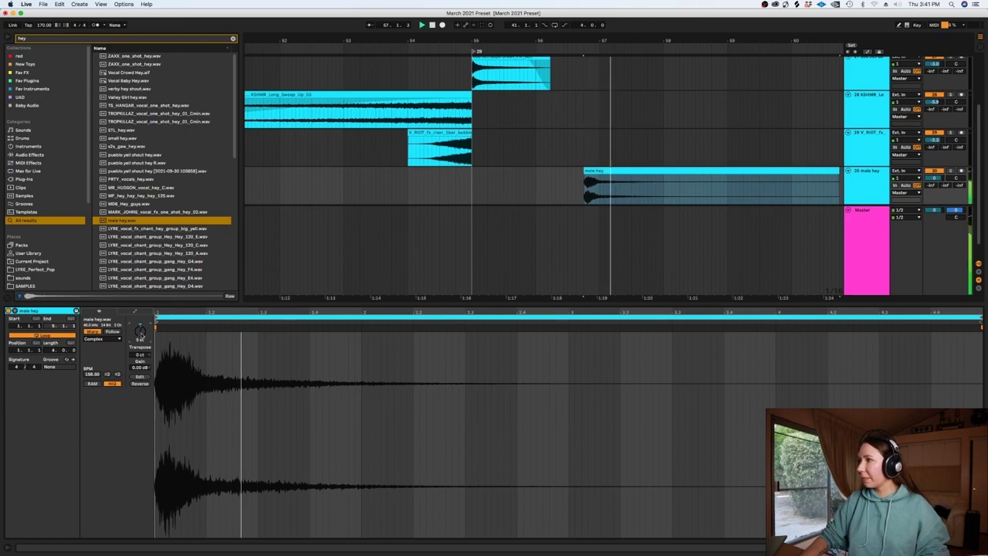
left_click_drag(147, 336, 147, 327)
key("space")
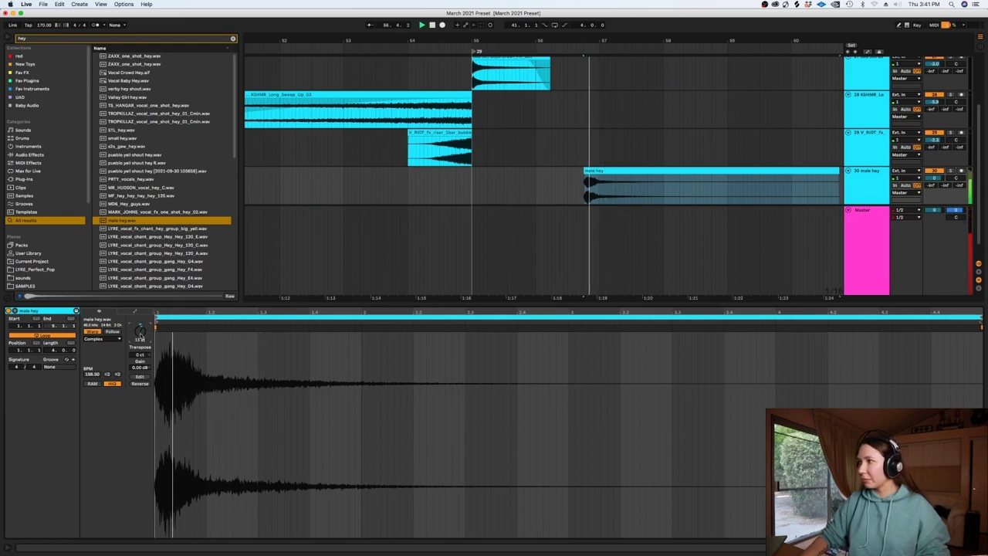
key("shift+Tab")
key("space")
Step: Trim the male hey clip to its initial short hit and lower its track volume to about -4.5 dB
left_click_drag(640, 267, 595, 267)
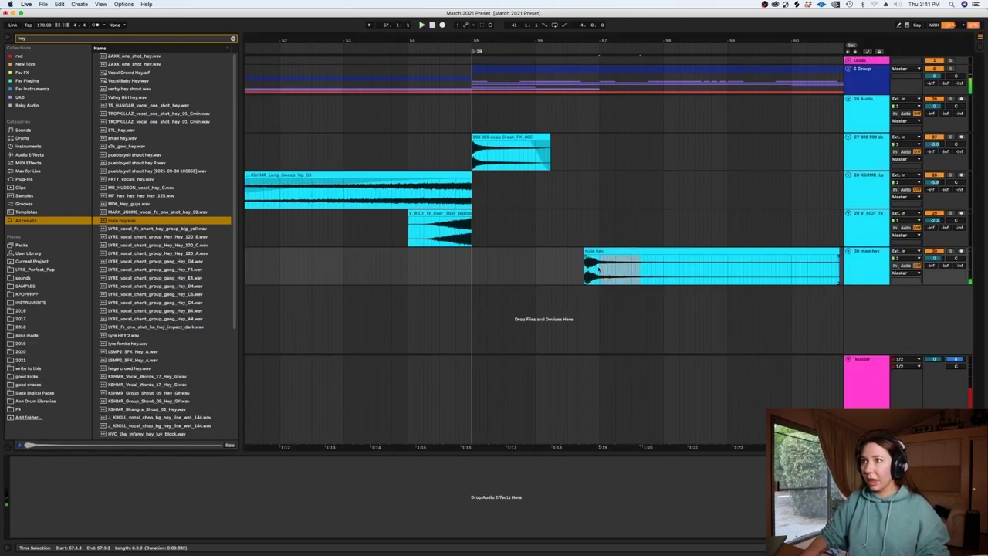
key("Delete")
key("space")
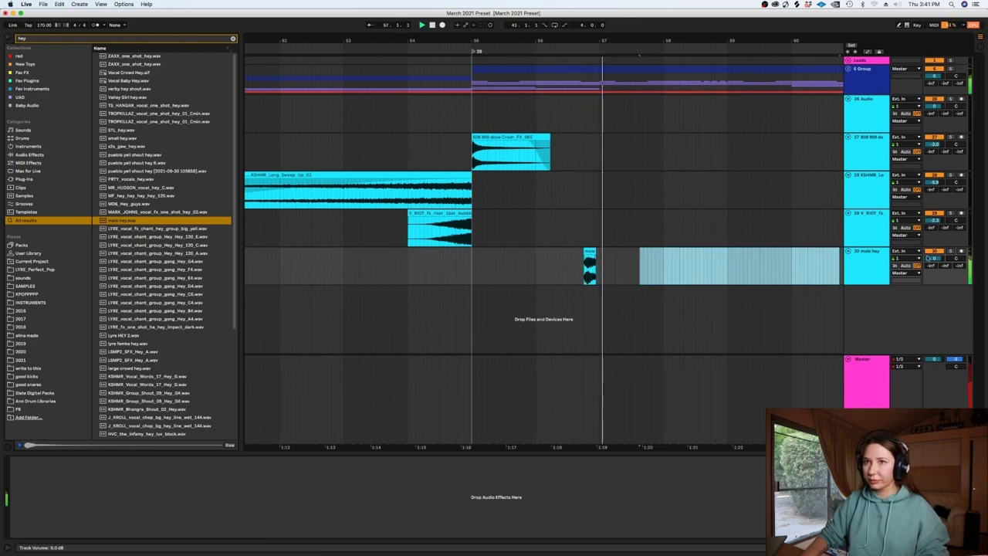
left_click_drag(955, 259, 934, 265)
key("space")
Step: Audition the other hey samples and place pueblo yell shout hey.wav at 56.4.1 on a new track under male hey
left_click(131, 254)
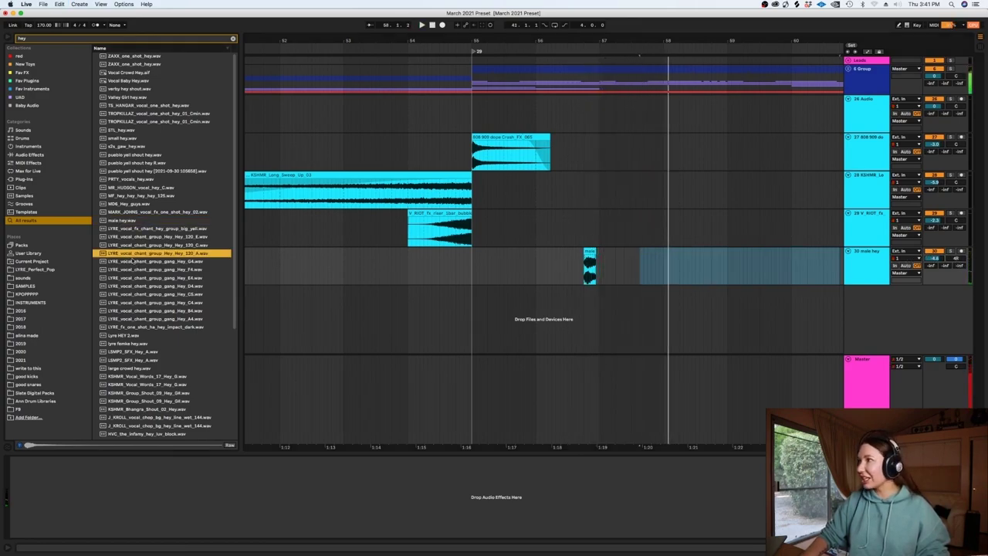
left_click(133, 285)
left_click(135, 171)
left_click(135, 154)
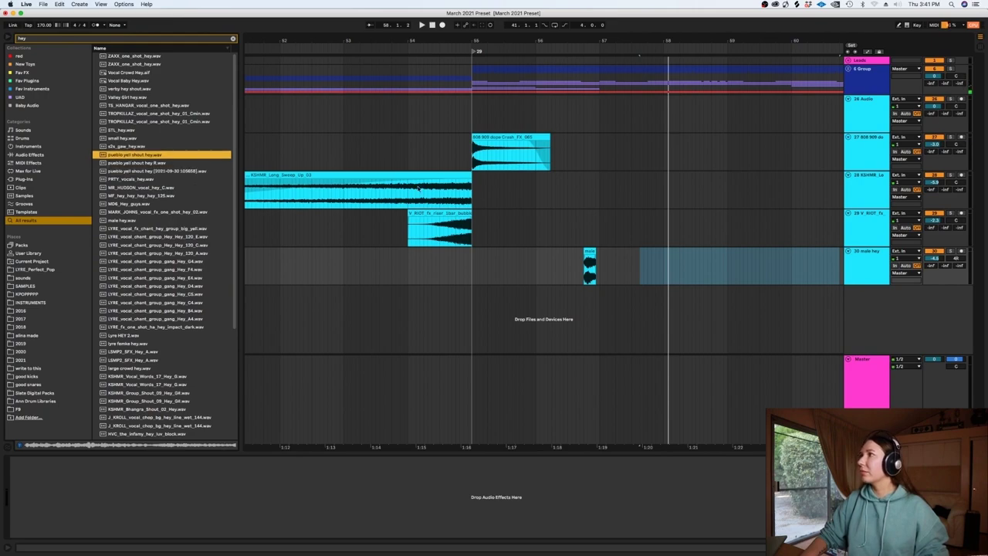
left_click(698, 262)
left_click_drag(131, 154, 587, 311)
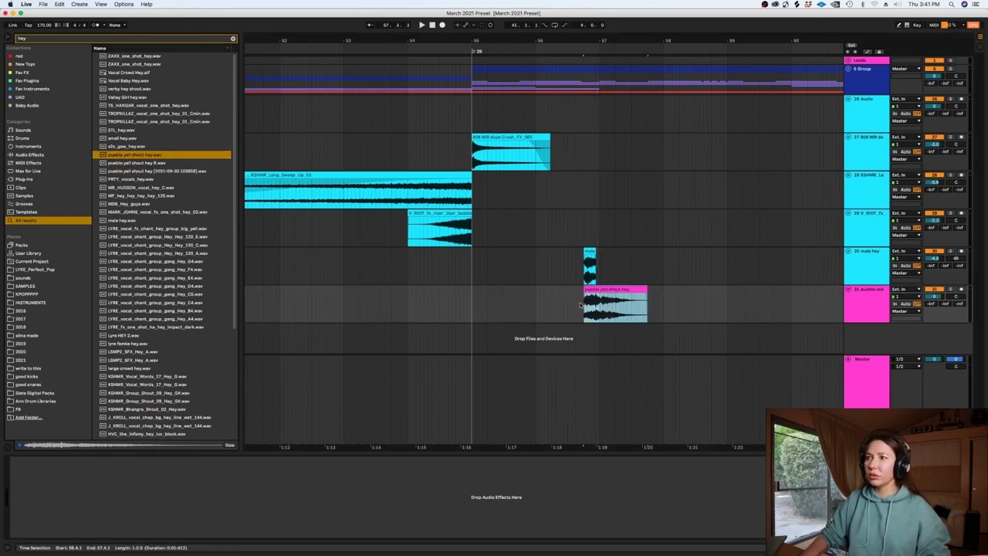
Step: Colour the new shout track cyan and cut off the tail of the pueblo yell shout hey clip
right_click(879, 298)
left_click(936, 454)
right_click(853, 303)
left_click(887, 430)
left_click_drag(656, 309, 588, 297)
key("Delete")
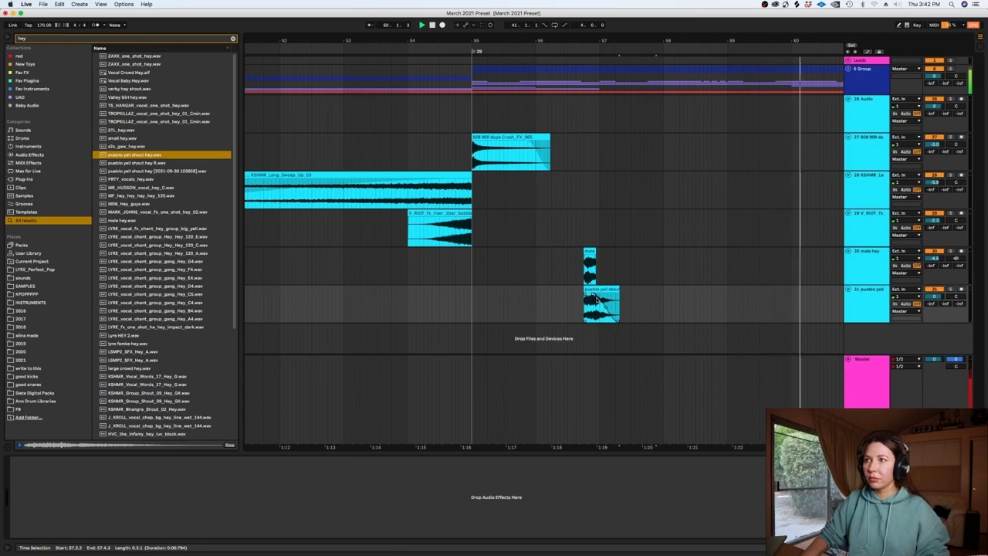
Step: Duplicate bars 55 to 63 of the two hey tracks into bars 63 to 71
left_click(476, 249, "shift")
key("minus")
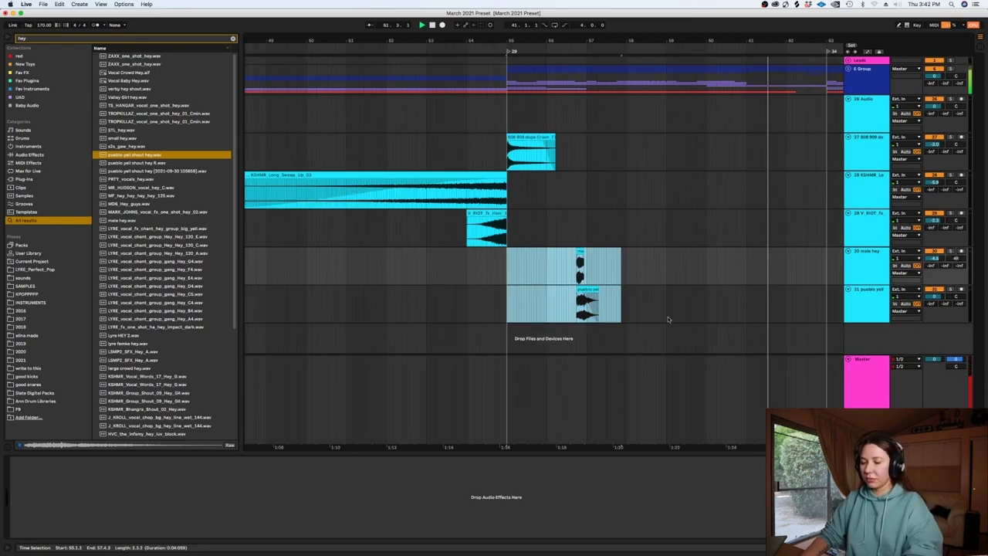
left_click_drag(828, 269, 507, 308)
key("super+d")
key("minus")
key("minus")
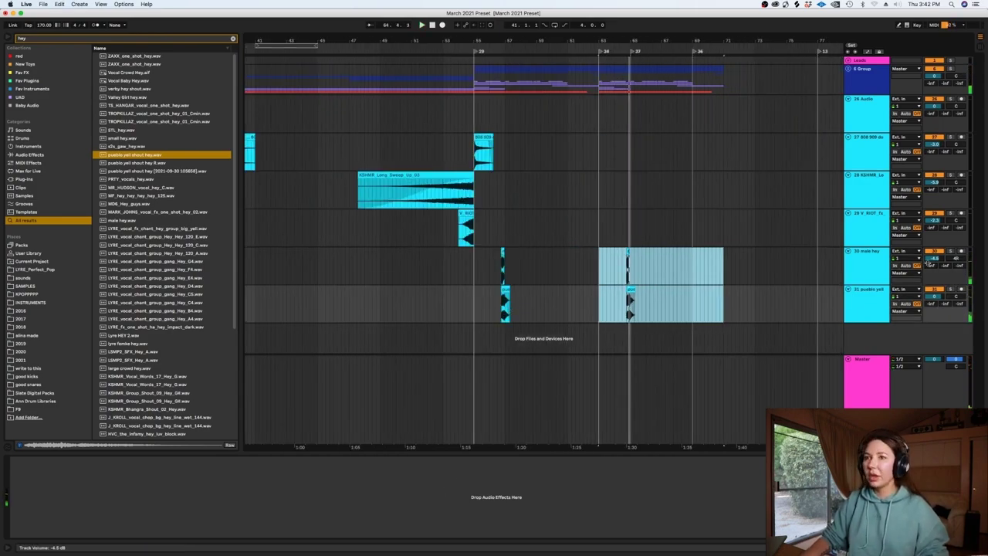
Step: Lower the volumes of the male hey and pueblo yell tracks together, taking the pueblo yell track to about -7.5 dB
left_click(868, 264)
left_click(870, 301, "shift")
left_click_drag(934, 296, 934, 303)
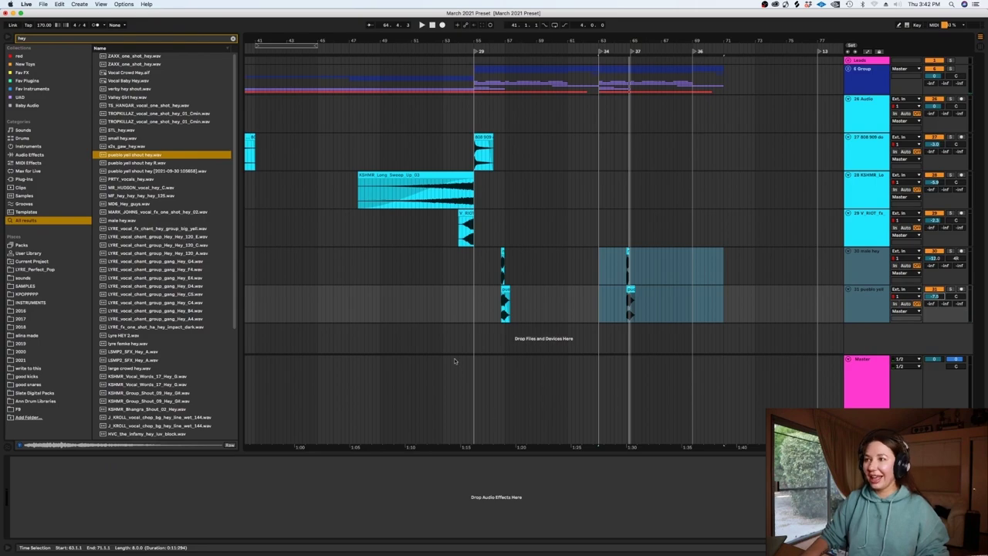
Step: Play from bar 23, search for "crash", and place Soft Crash FX.wav at bar 39 on the first cyan track
left_click(449, 303)
key("minus")
left_click_drag(428, 448, 651, 386)
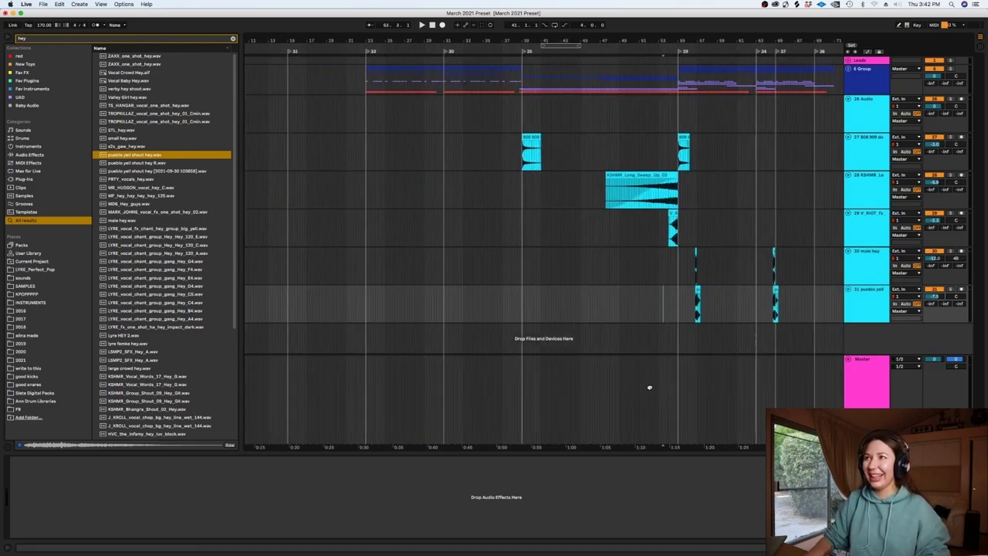
left_click(375, 112)
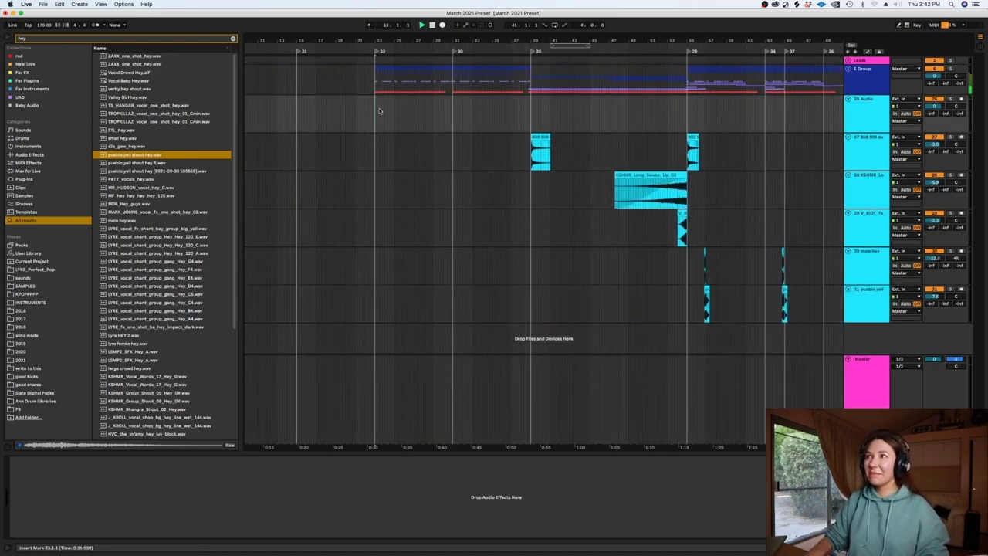
left_click(340, 152)
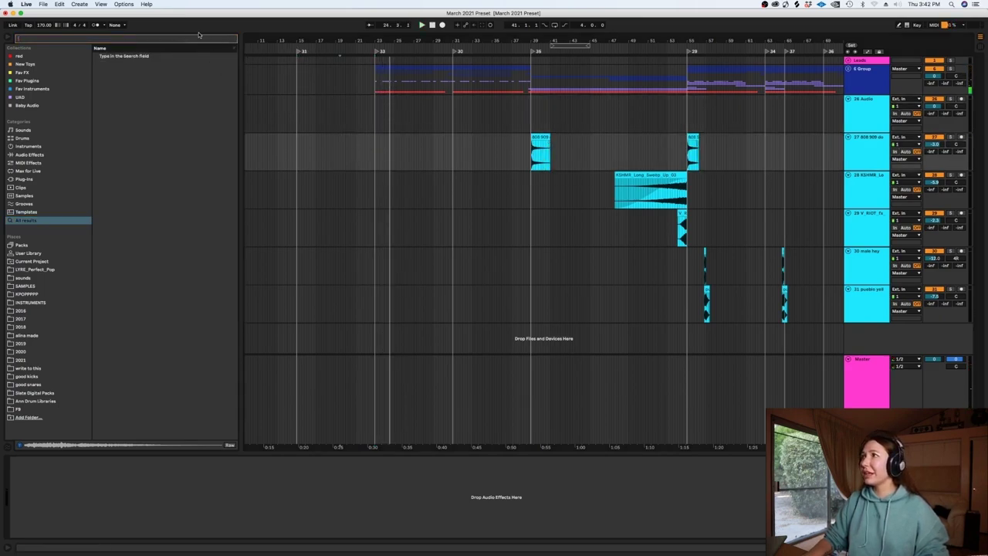
type("rash")
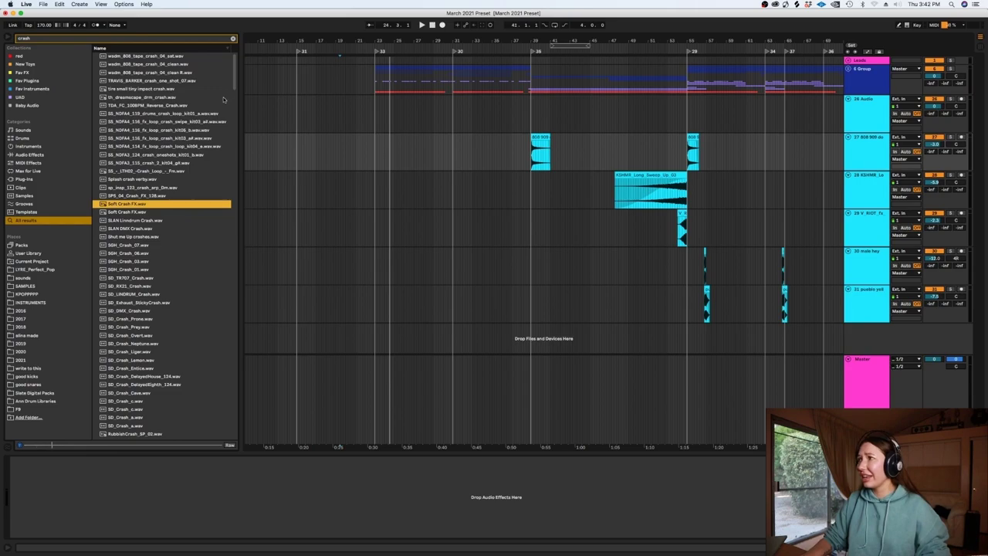
left_click_drag(119, 204, 485, 150)
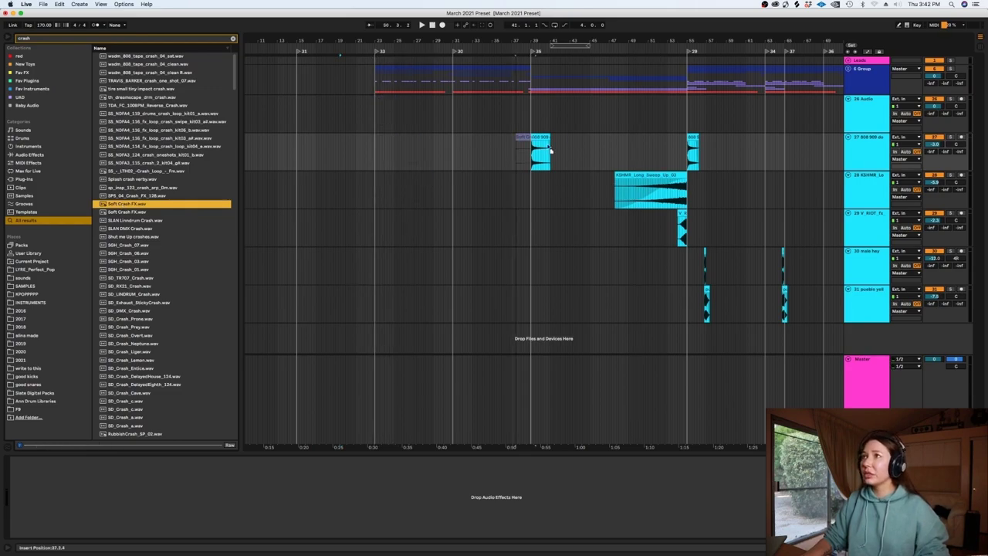
left_click_drag(531, 123, 532, 123)
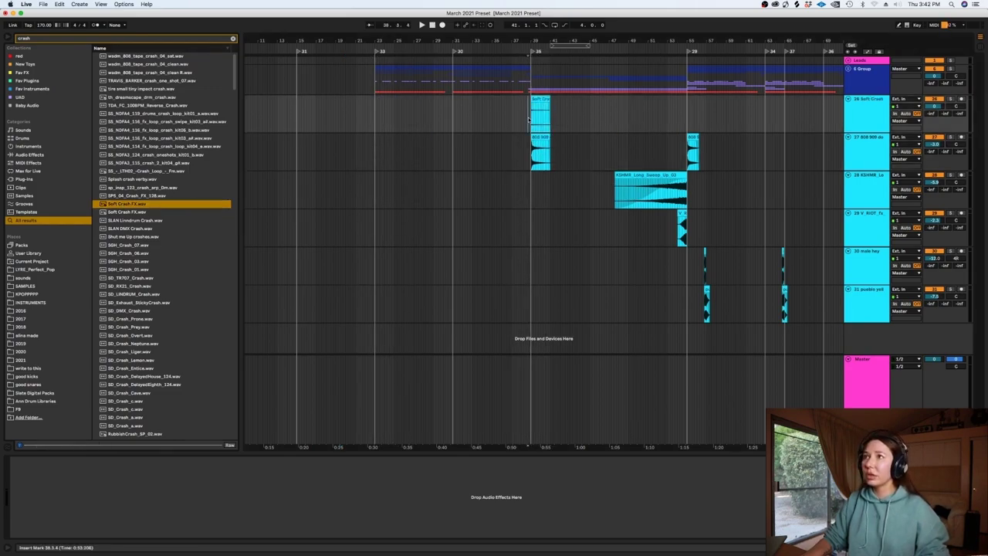
Step: Raise the clip gain of the Soft Crash FX clip and play back the transition at bar 39
double_click(539, 112)
left_click_drag(140, 367, 141, 340)
key("space")
key("space")
key("shift+Tab")
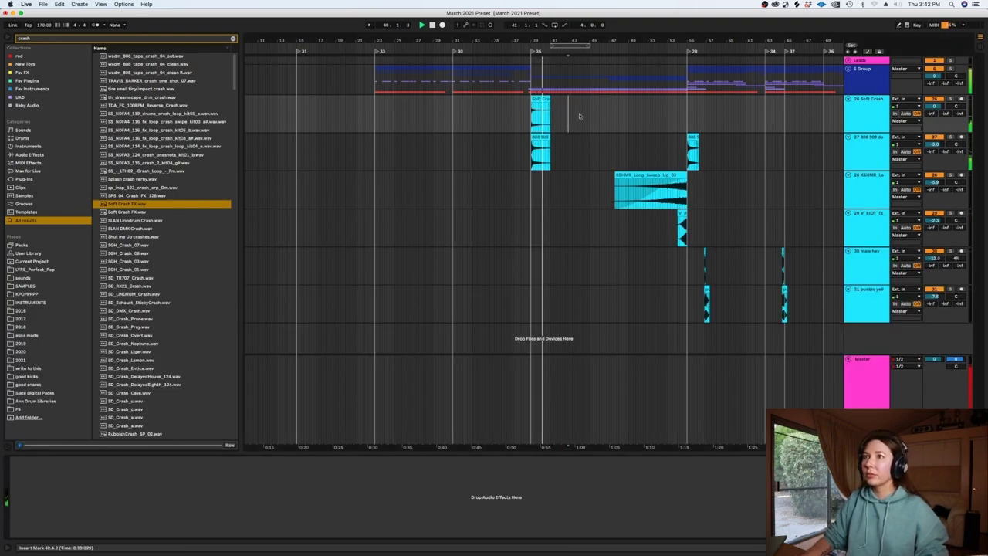
Step: Audition further crash samples in the search results, including SD_LINDRUM_Crash.wav and the F9 noise crashes
left_click(139, 294)
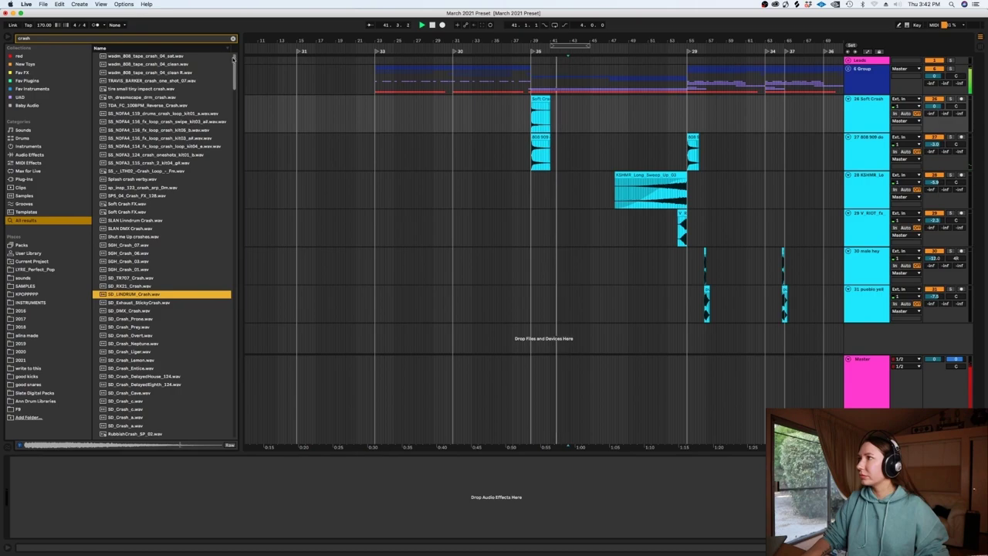
scroll(147, 267, "down", 15)
left_click(473, 110)
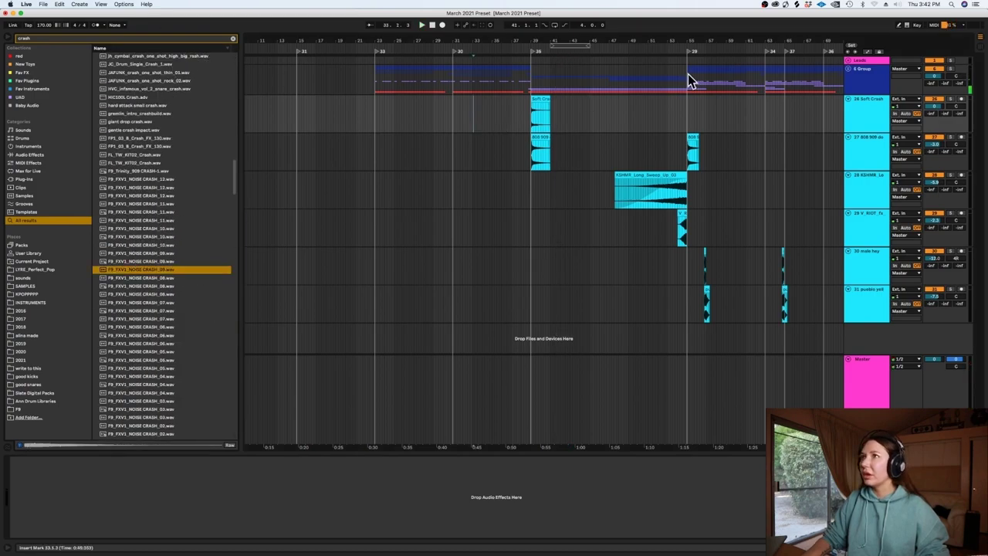
Step: Switch to Splice and open the FX category among the library's instrument samples
left_click(798, 6)
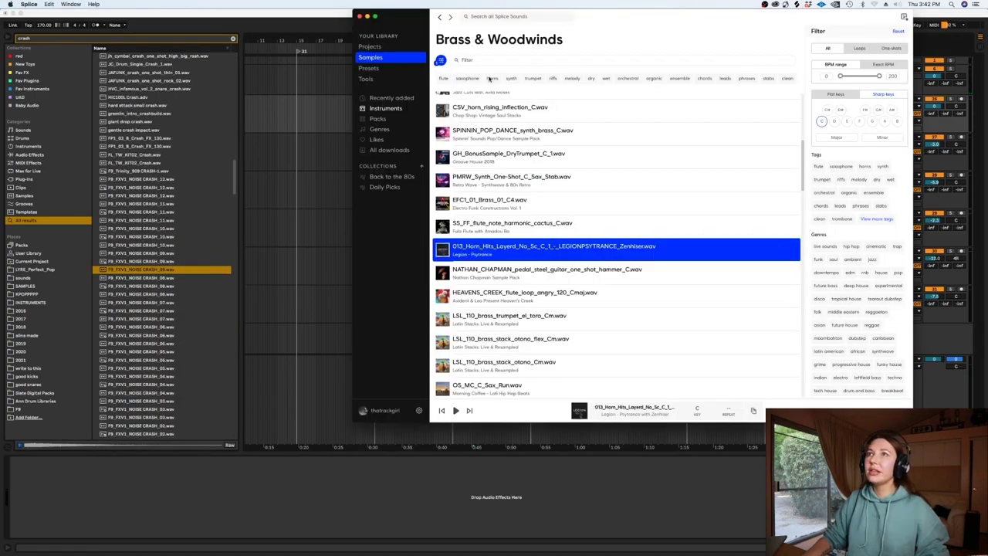
left_click(392, 151)
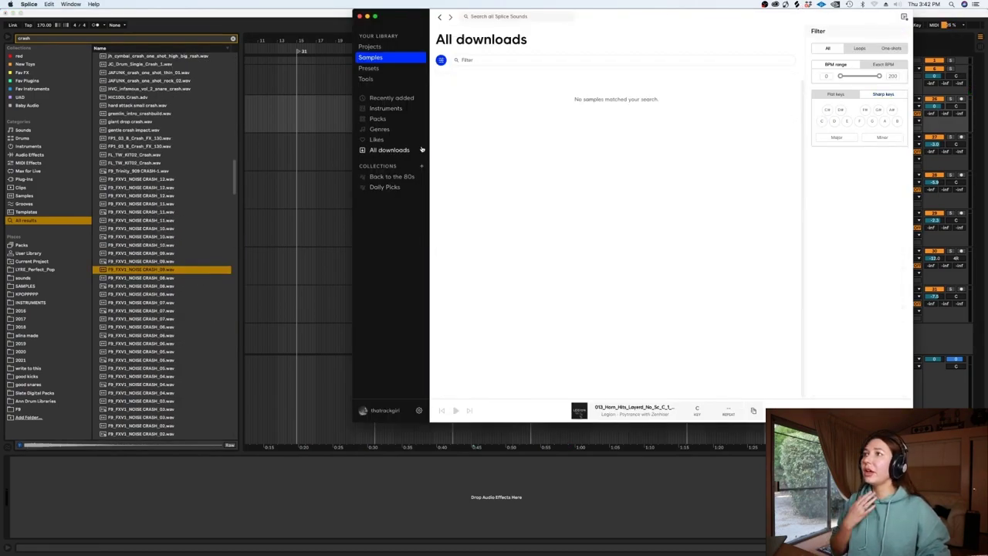
left_click(386, 109)
left_click(457, 130)
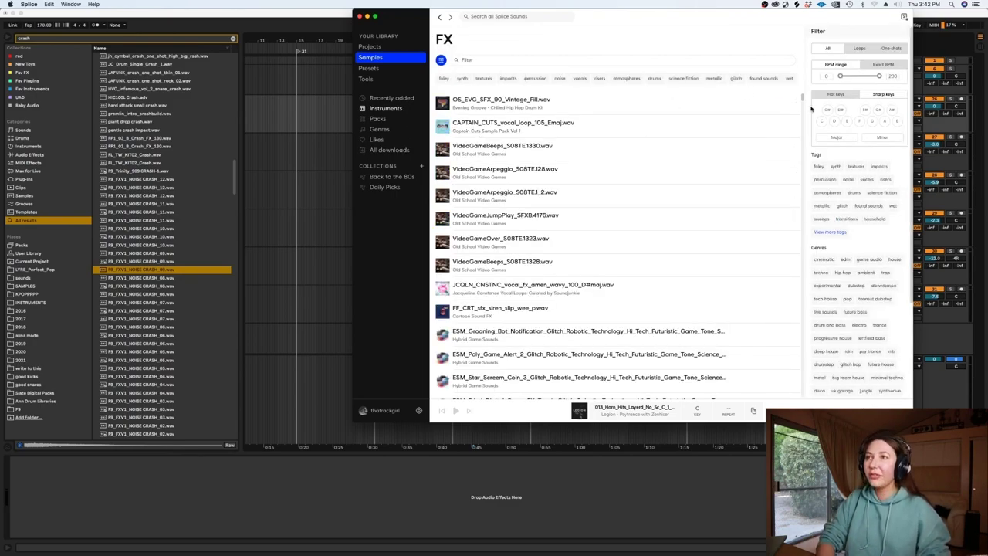
Step: Audition the FX samples in the library list down to THE_KNOCKS_vocal_loop_reversed_chant_120.wav
key("Down")
key("Down")
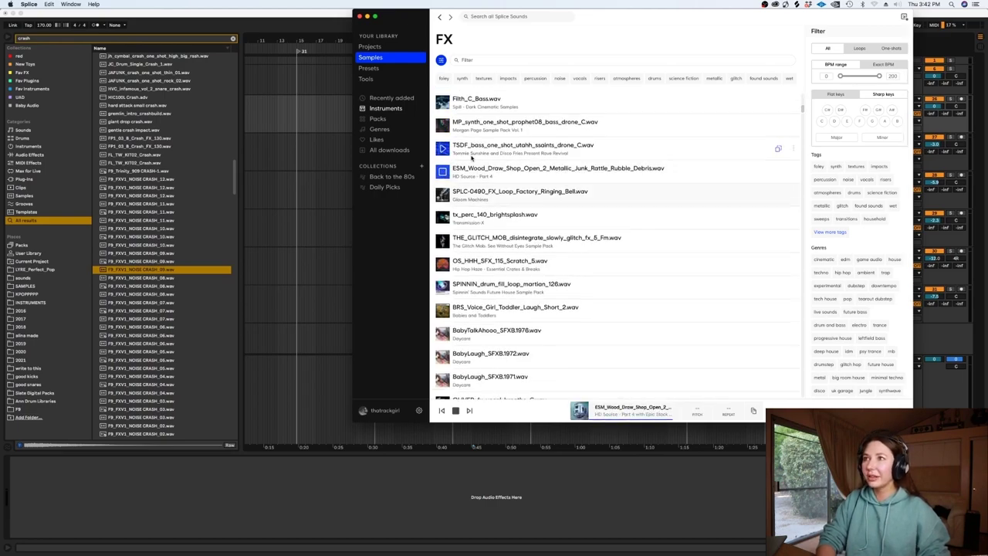
key("Down")
key("Down")
key("Down")
key("Down")
key("Down")
key("Down")
key("Down")
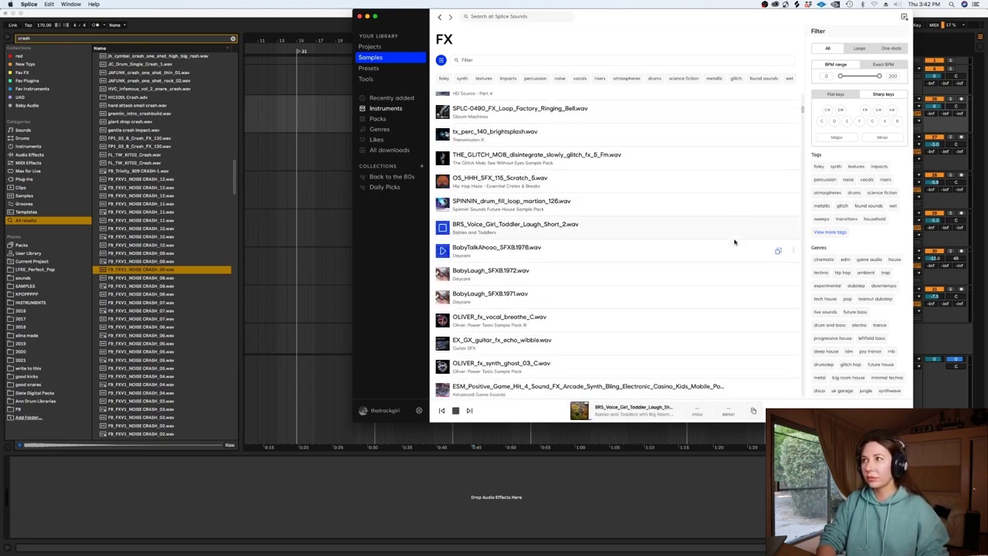
key("Down")
key("Down")
key("Down")
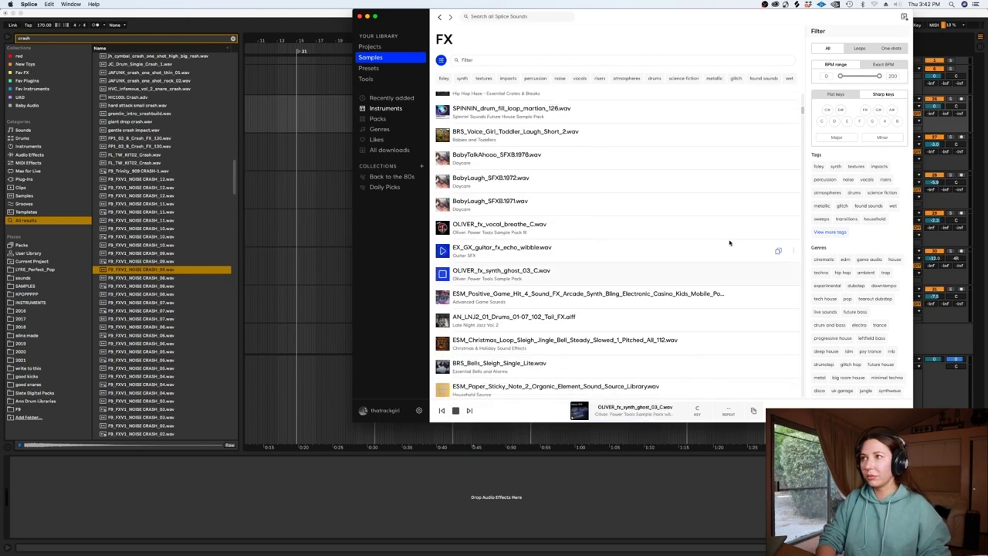
key("Down")
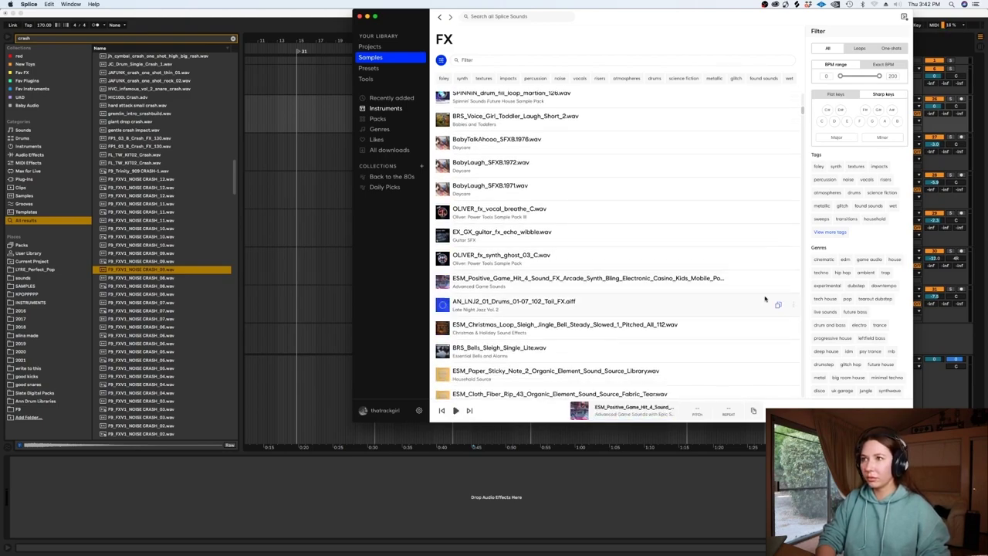
key("Down")
key("Down")
key("Down")
key("Down")
key("Down")
key("Down")
key("Down")
key("Down")
key("Down")
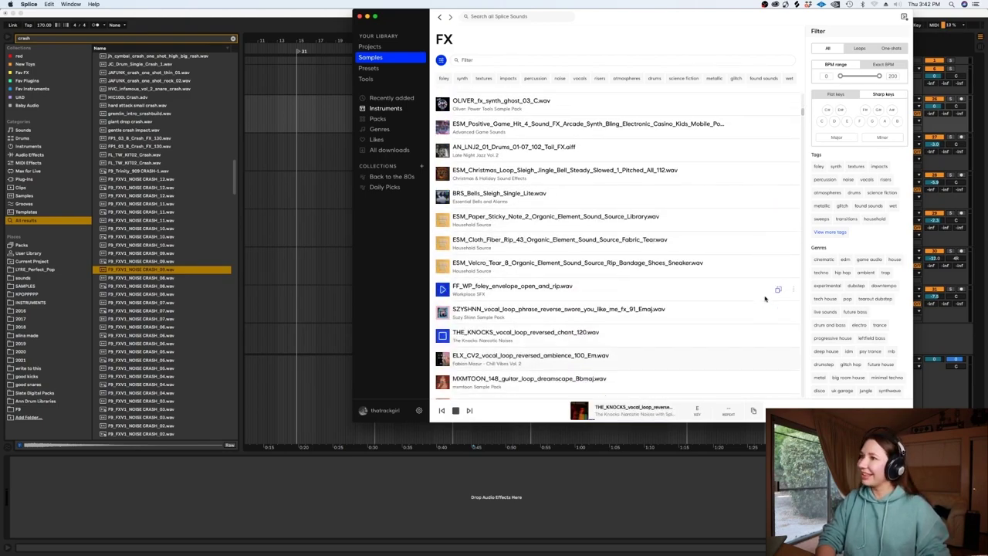
scroll(745, 366, "up", 1)
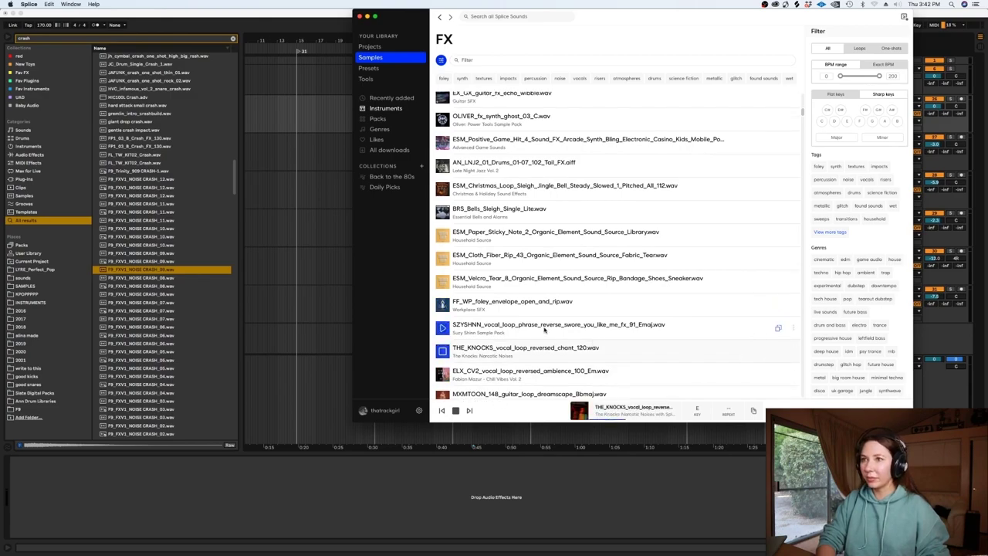
Step: Switch back to Ableton Live, insert an audio track below the 808 909 crash track, and place THE_KNOCKS_vocal_loop_reversed_chant_120.wav at bar 39
left_click(301, 316)
left_click(495, 276)
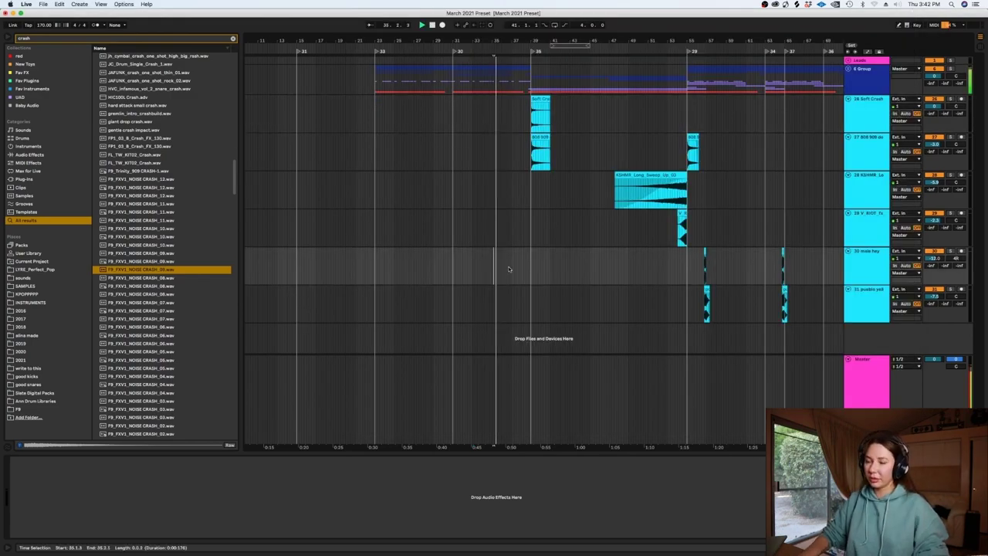
key("plus")
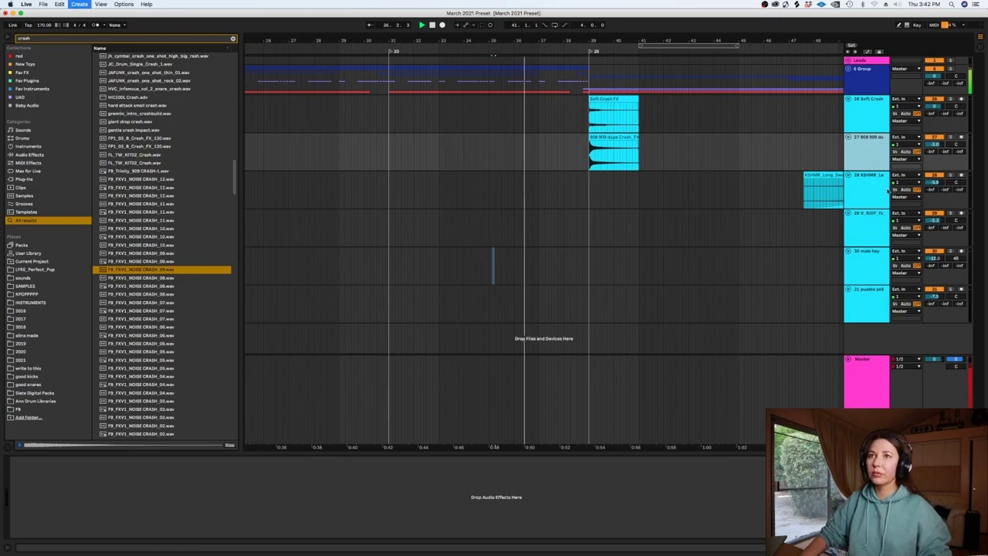
key("super+t")
right_click(861, 198)
left_click(584, 196)
left_click(590, 198)
key("super+v")
Step: Play back the transition into bar 39 and transpose the reversed chant clip up
left_click(577, 186)
key("plus")
key("plus")
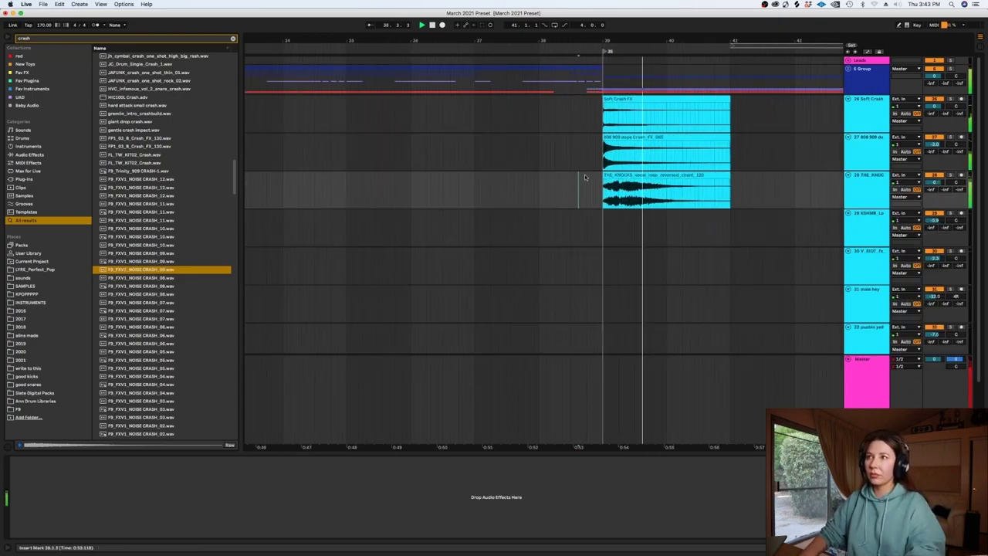
key("space")
left_click(641, 168)
double_click(642, 175)
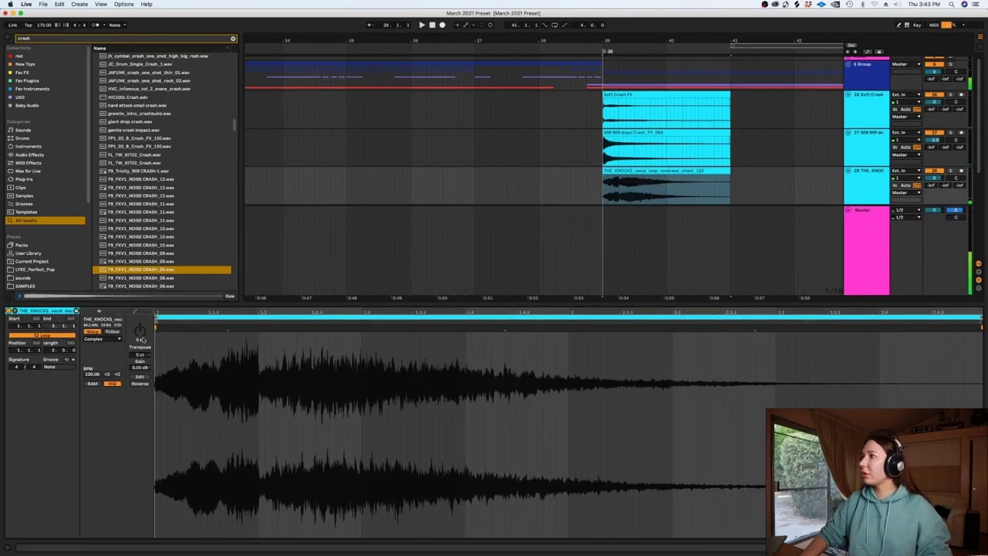
key("space")
key("shift+Tab")
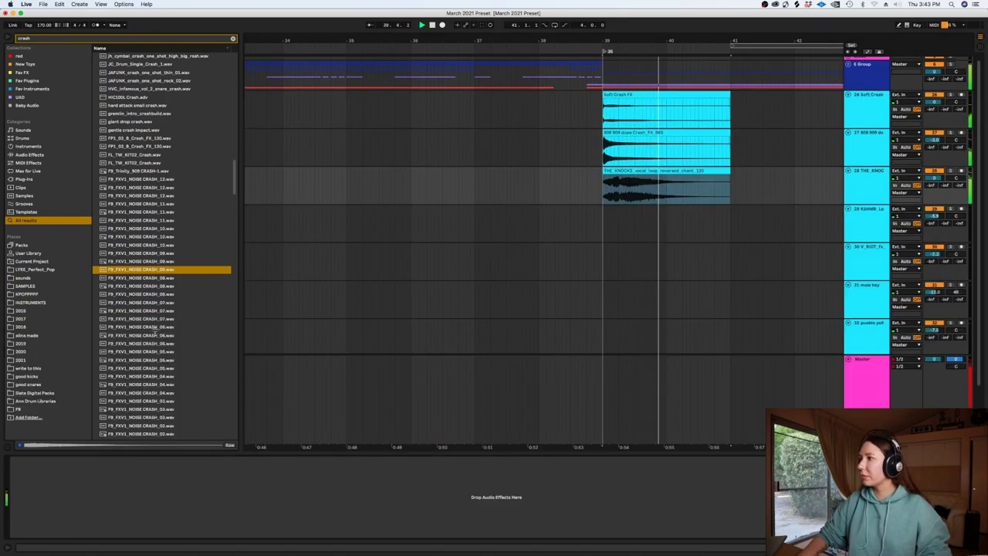
Step: Warp the reversed chant clip by shifting its early peak to 1.2 and a point near 1.4.3 to about beat 2
key("shift+Tab")
key("space")
left_click_drag(231, 342, 260, 342)
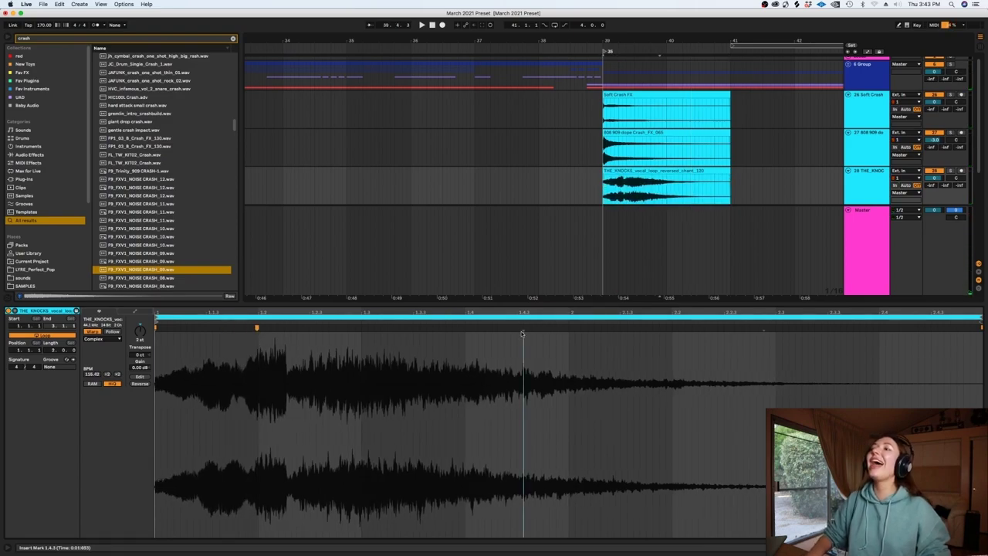
left_click_drag(521, 328, 581, 328)
key("shift+Tab")
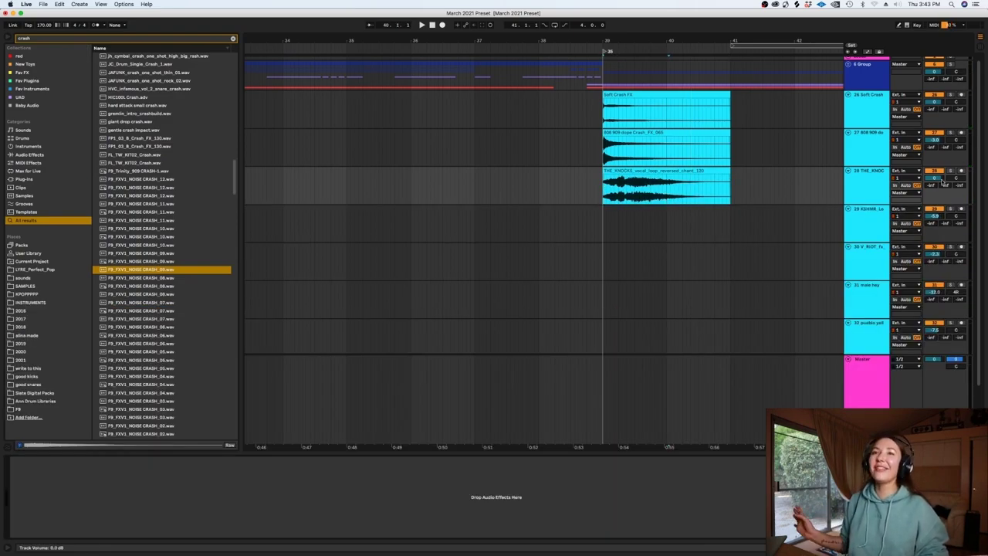
Step: Check the Google timer in Chrome, return to Ableton Live, and set the reversed chant track's volume to -5.9 dB
left_click(320, 540)
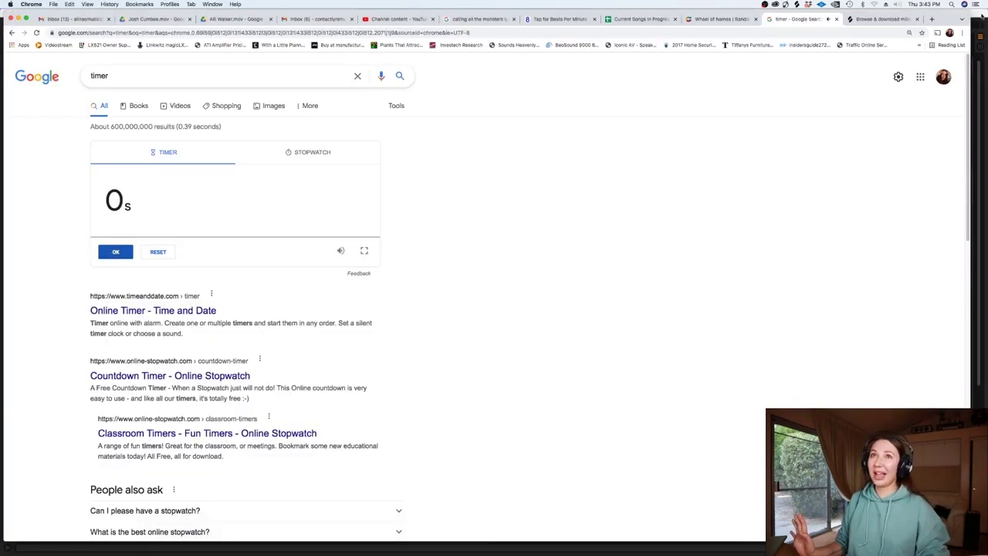
key("super+Tab")
left_click(565, 164)
key("minus")
key("minus")
key("minus")
key("minus")
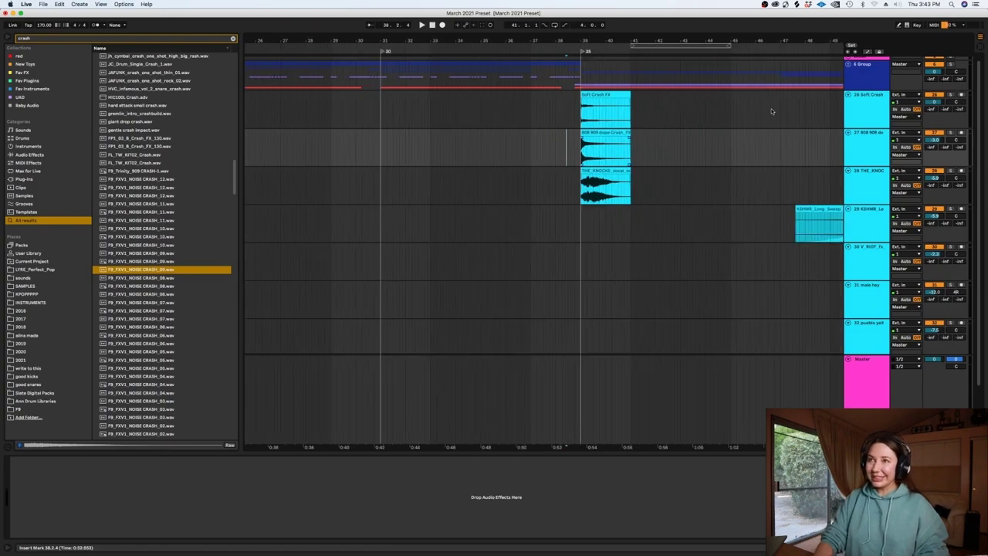
Step: Select all the cyan FX tracks from Soft Crash down to the yell track and collapse them
scroll(860, 231, "down", 2)
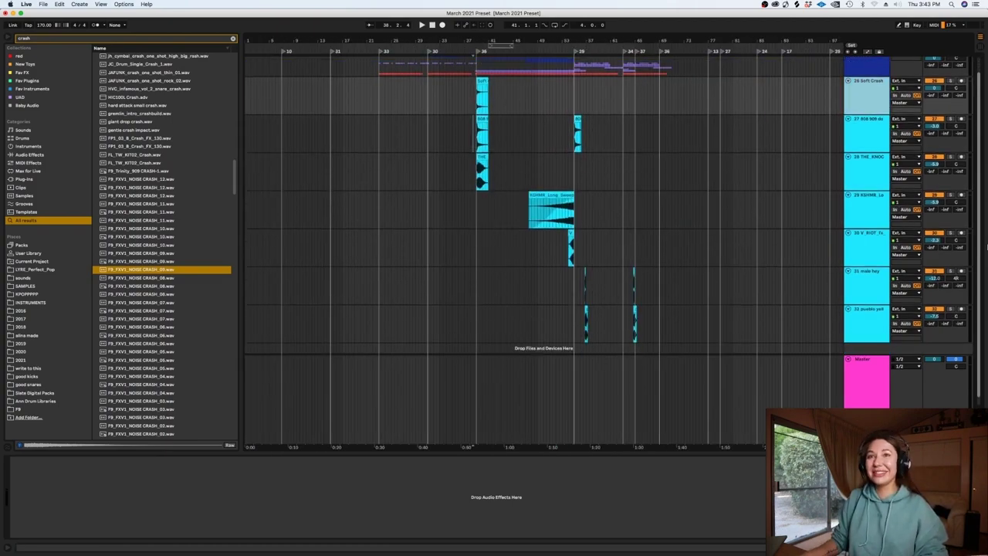
left_click(865, 315)
key("super+g")
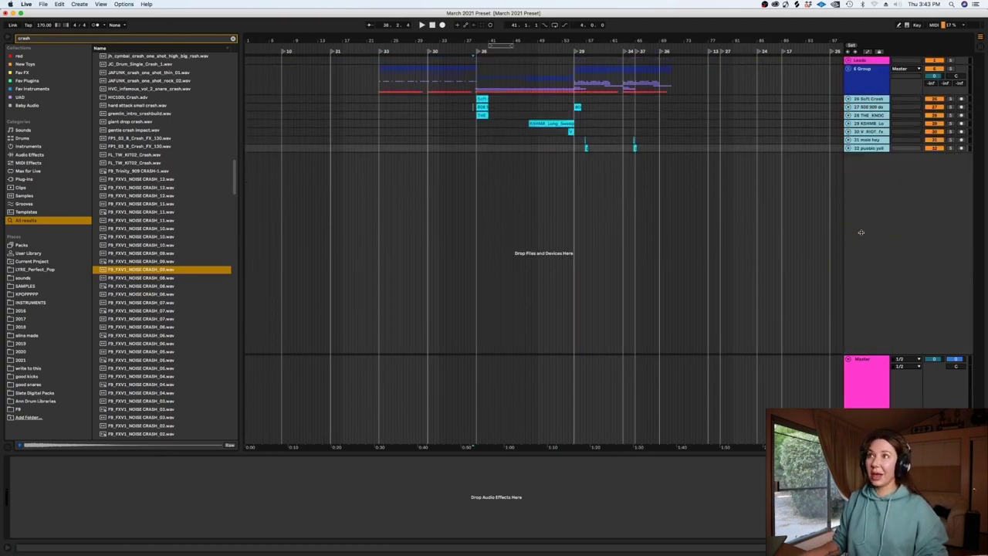
Step: Delete locator 37, between locators 34 and 36 in the arrangement
right_click(528, 225)
left_click(655, 252)
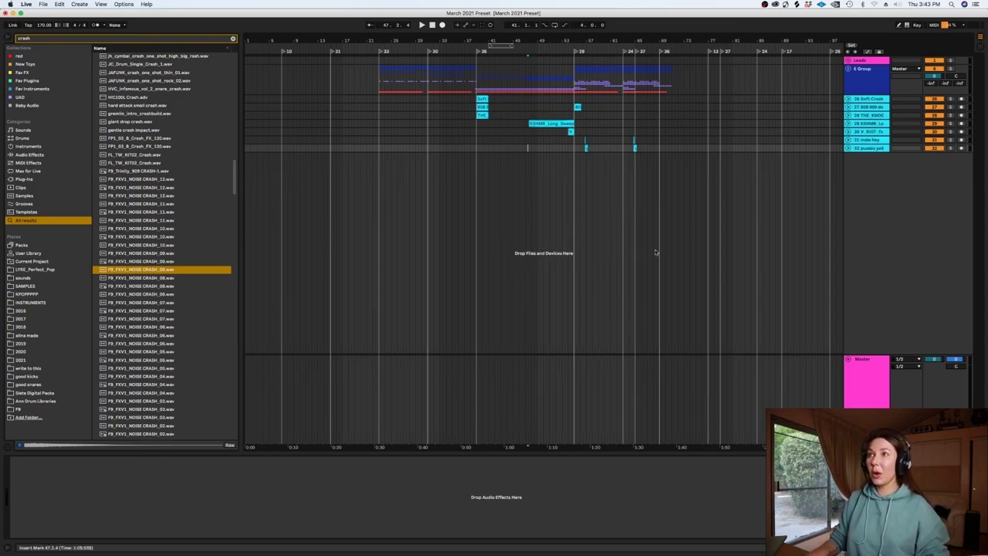
right_click(637, 53)
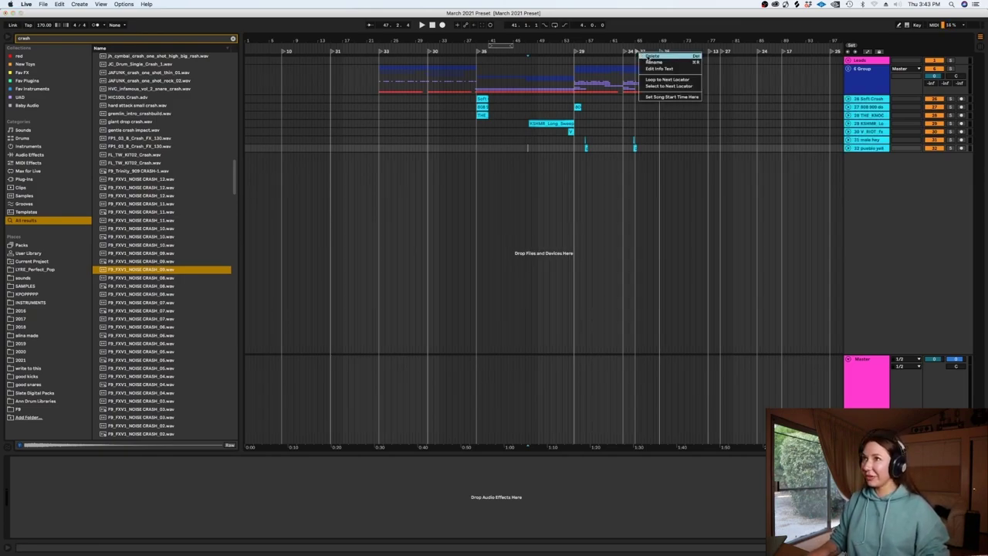
left_click(649, 57)
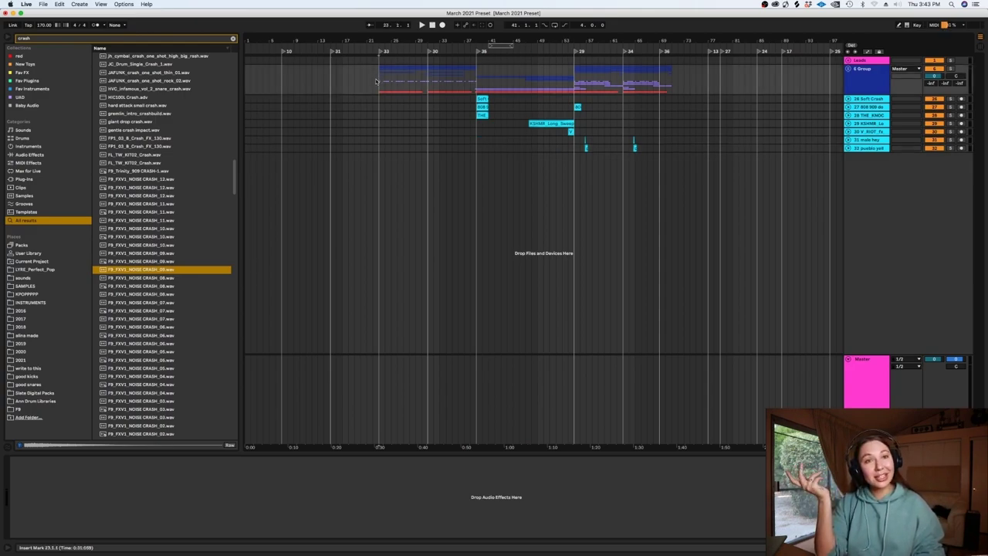
Step: Play back the arrangement from bar 23 through the transitions at bars 39 and 55
key("space")
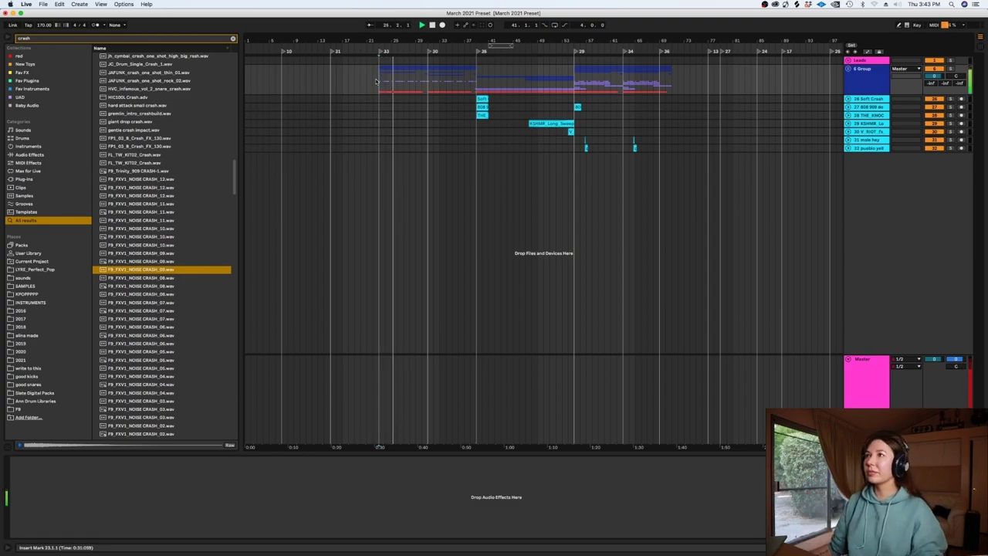
left_click(406, 85)
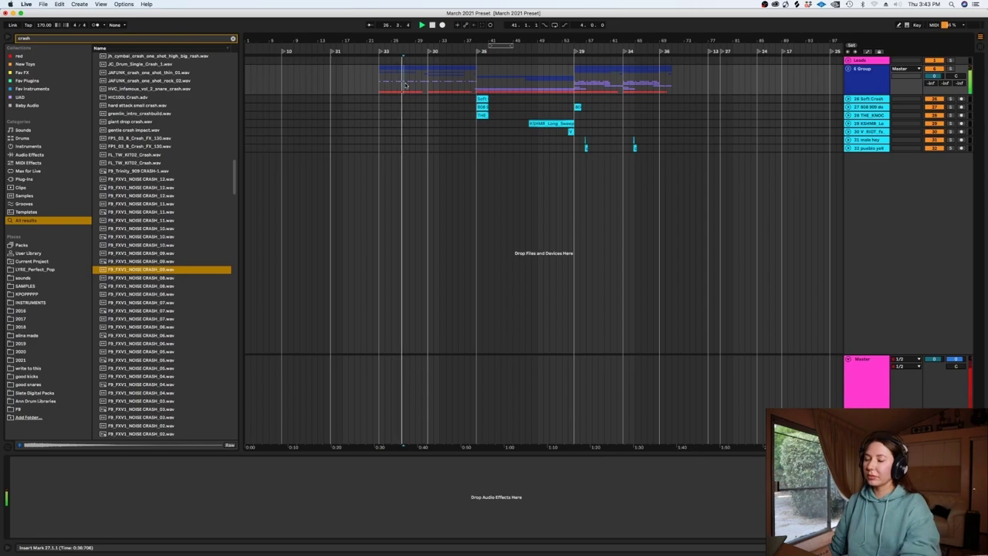
key("plus")
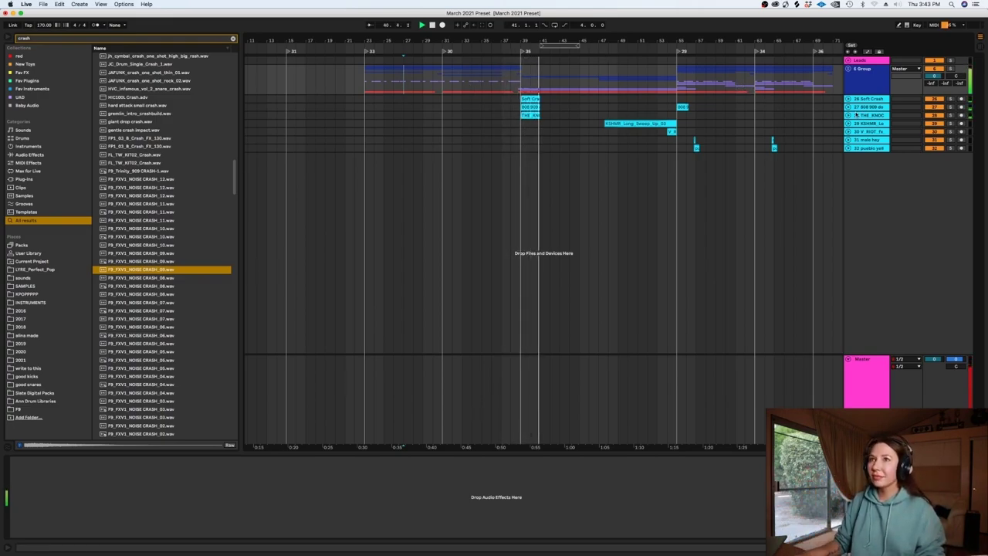
left_click(597, 147)
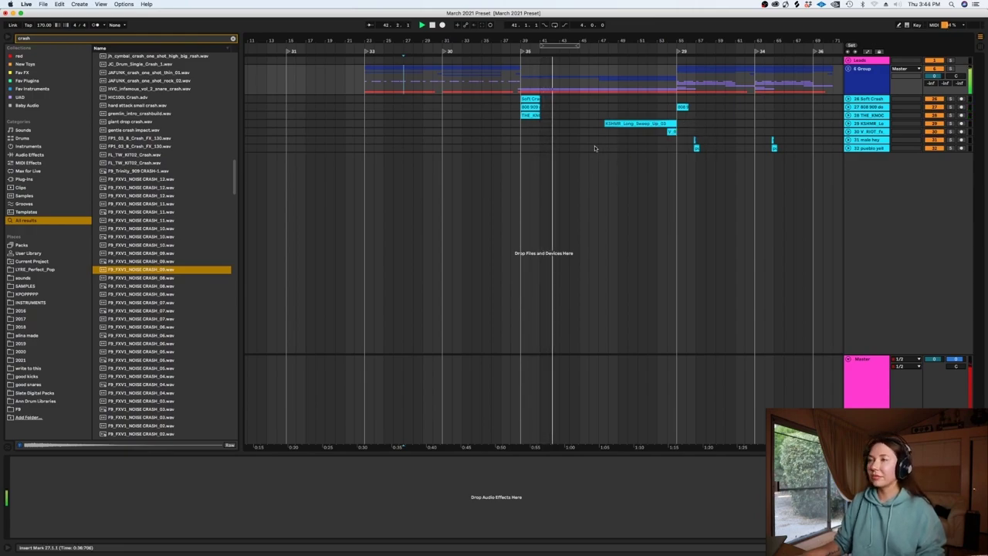
left_click_drag(559, 448, 418, 448)
left_click(514, 212)
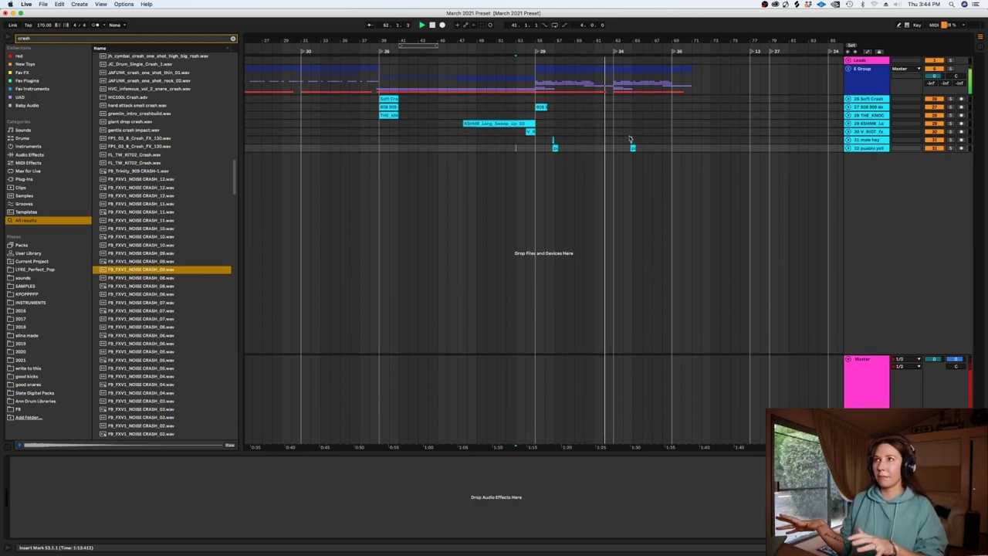
Step: Move locator 36 to bar 71, where the song's clips end, and play the arrangement through to its end
left_click(700, 63)
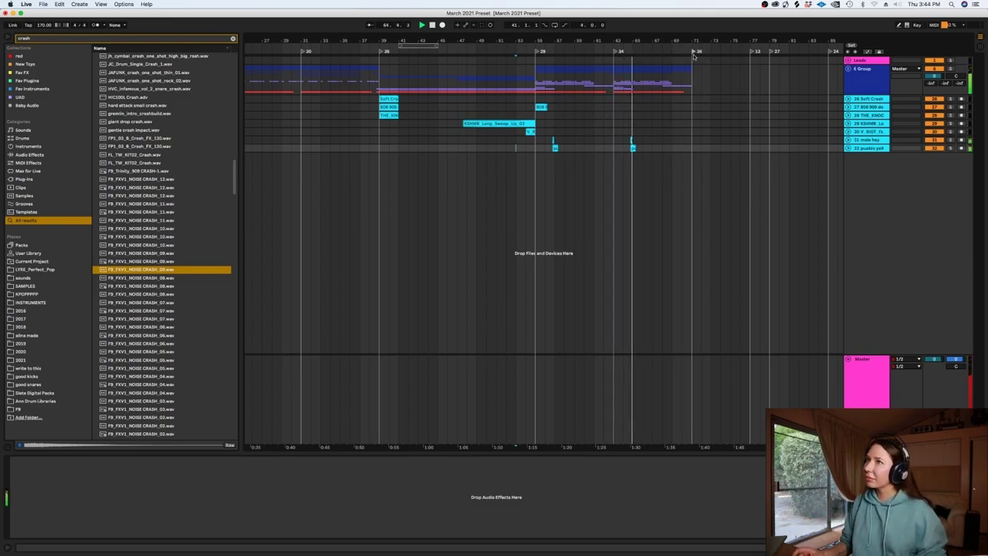
left_click(564, 127)
key("minus")
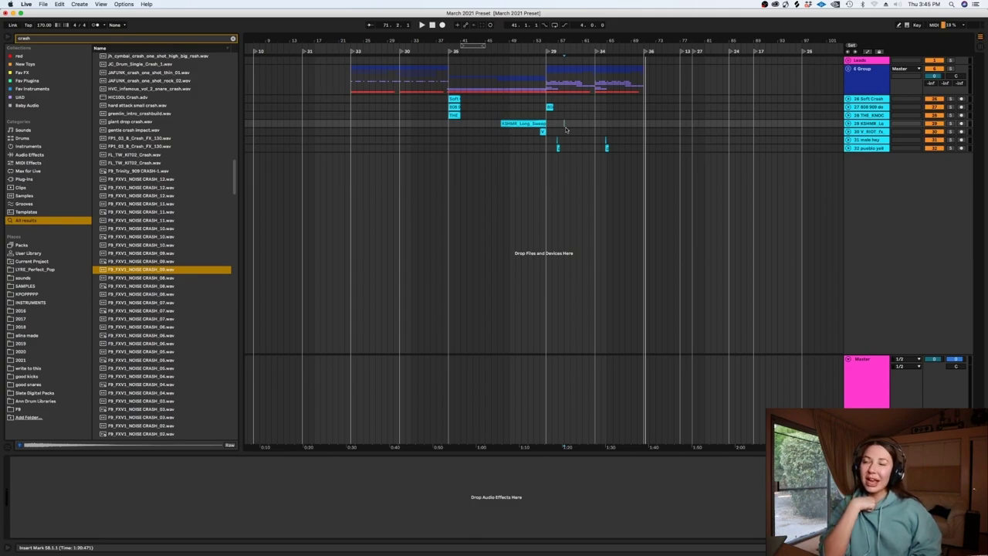
mouse_move(348, 90)
left_mouse_down()
mouse_move(459, 82)
mouse_move(355, 82)
left_mouse_up()
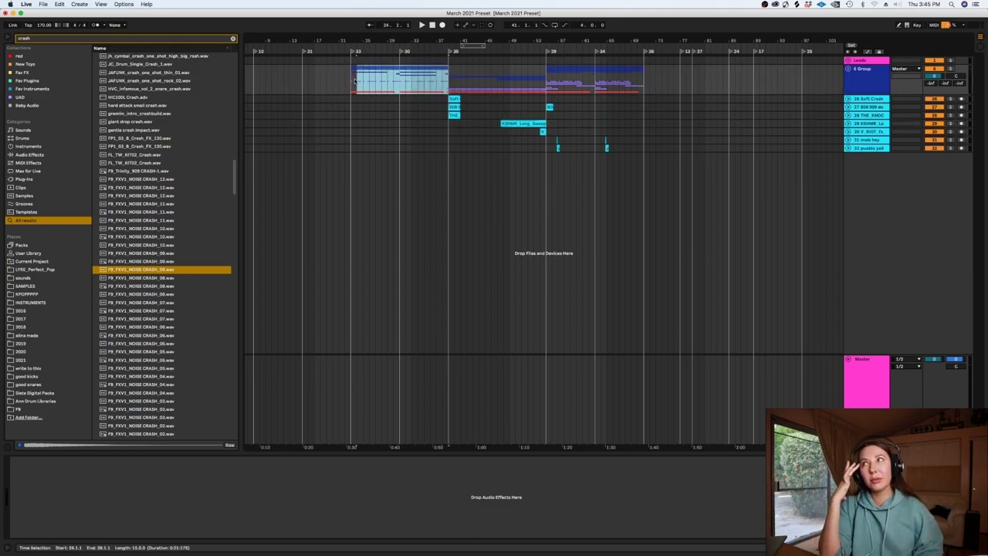
left_click(348, 82)
left_click_drag(546, 71, 639, 72)
left_click(638, 72)
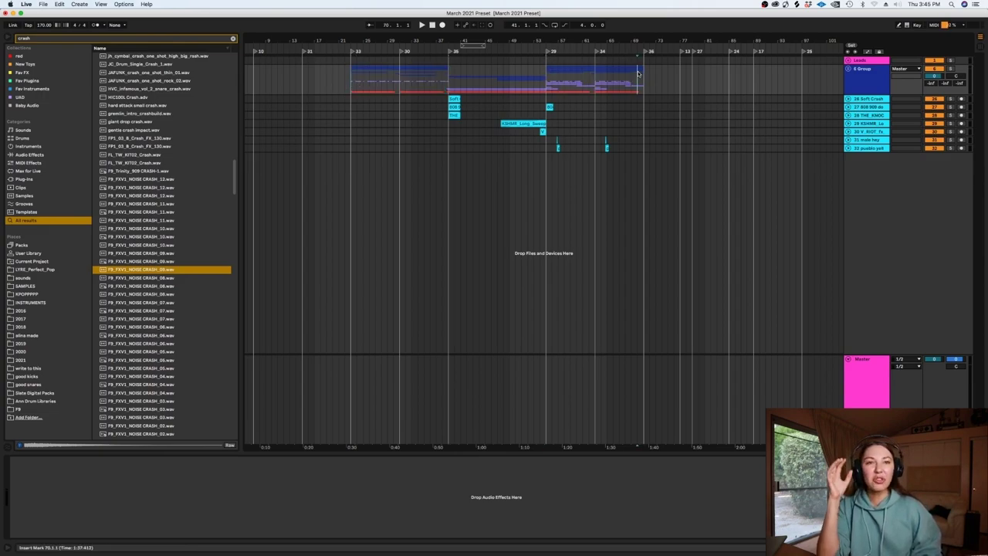